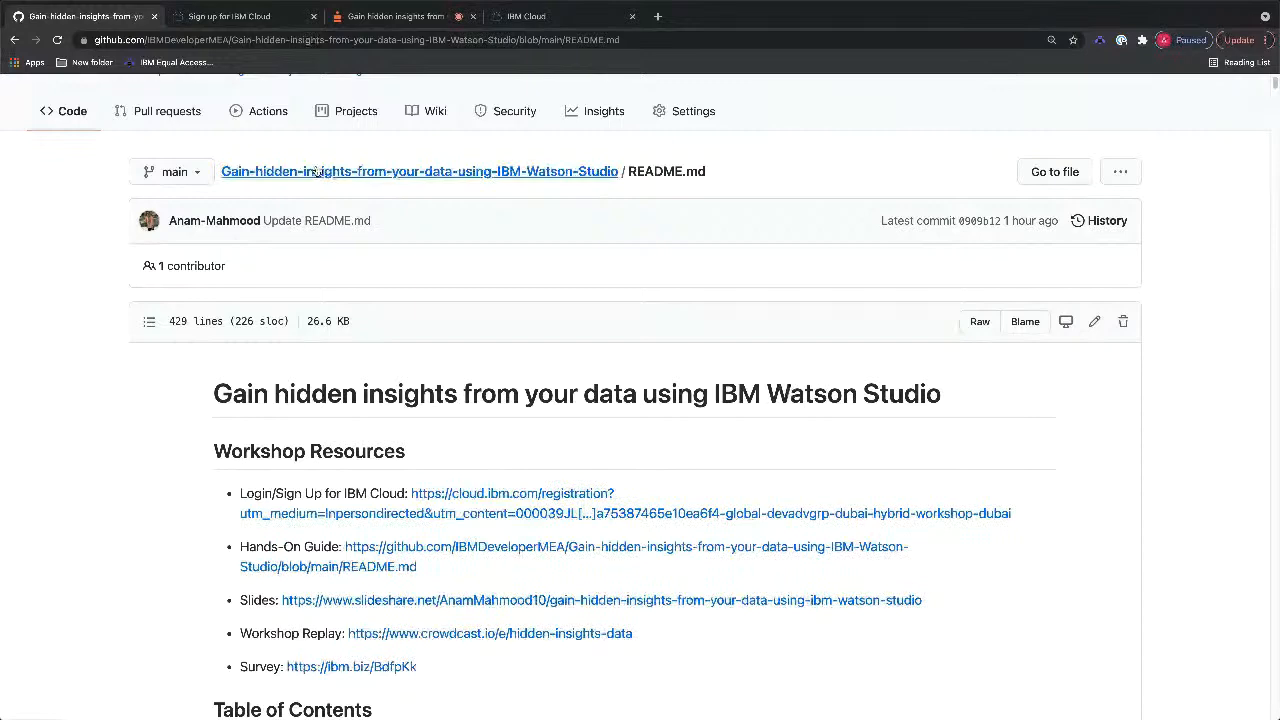
Step: Open the Gain-hidden-insights-from-your-data-using-IBM-Watson-Studio repository's main page and review its files, workshop resources and table of contents
click(316, 172)
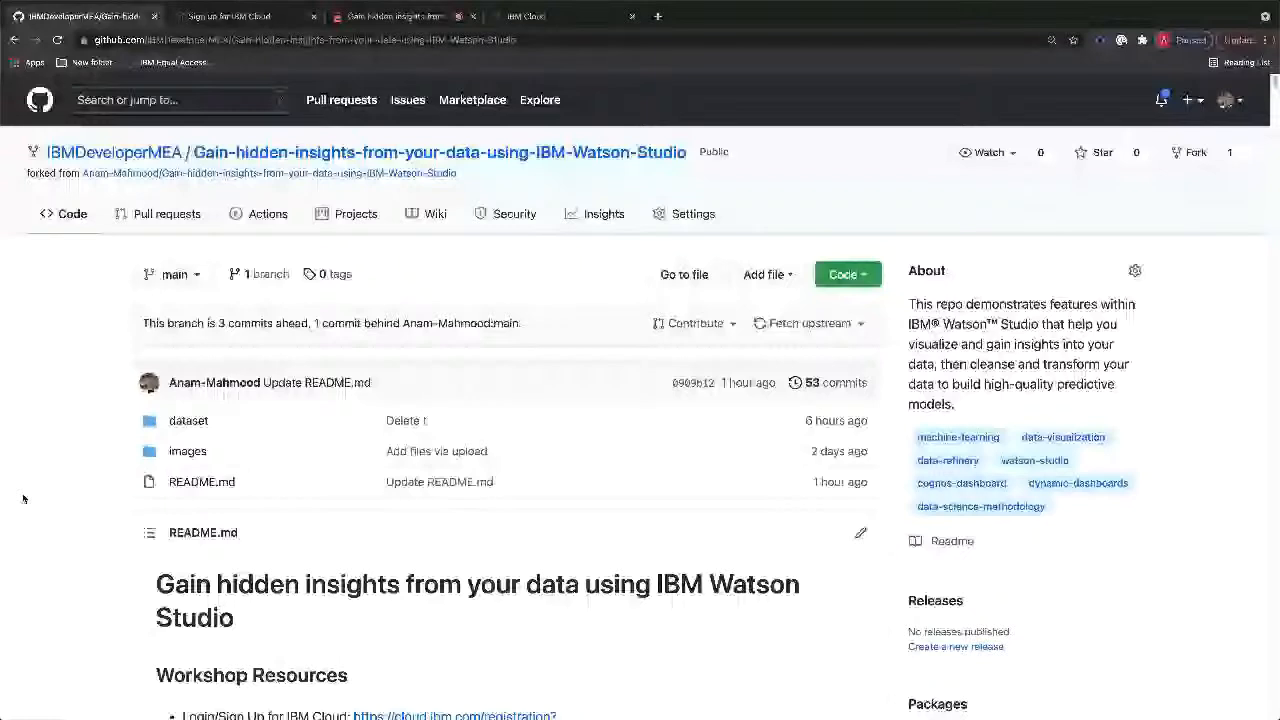
scroll(28, 480, down, 2)
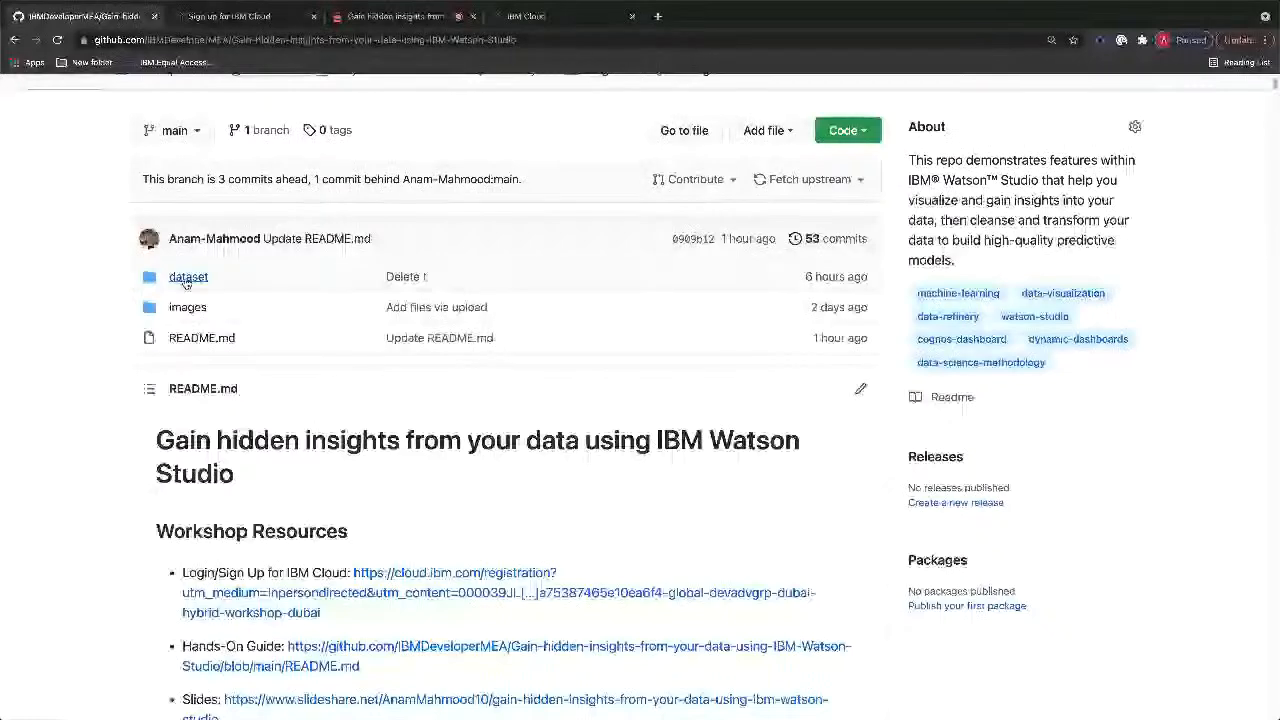
scroll(165, 558, down, 1)
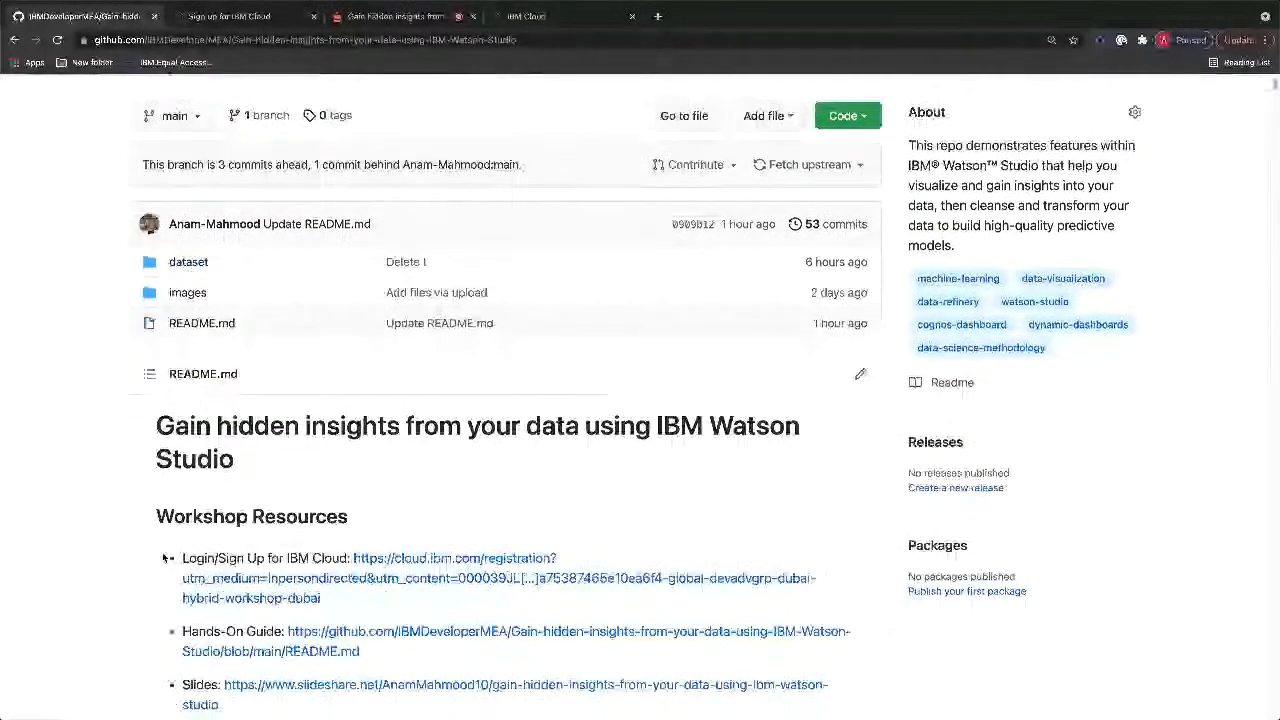
scroll(165, 558, down, 2)
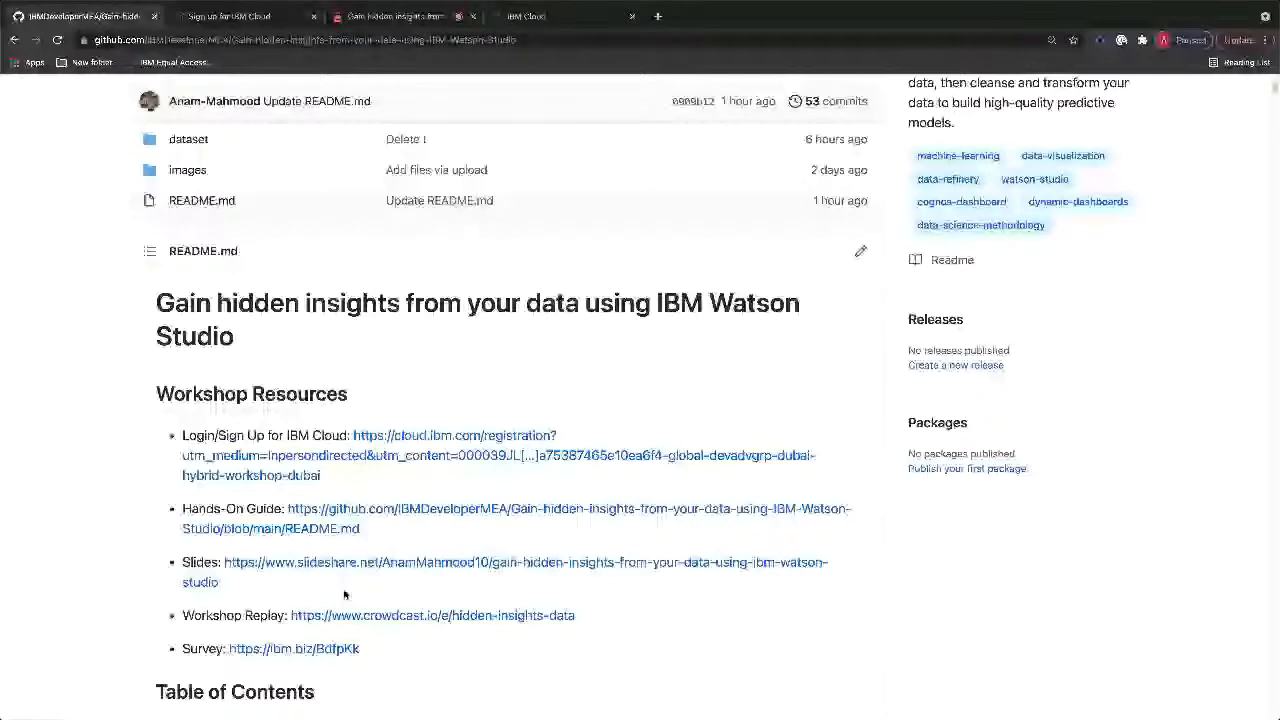
scroll(344, 594, down, 2)
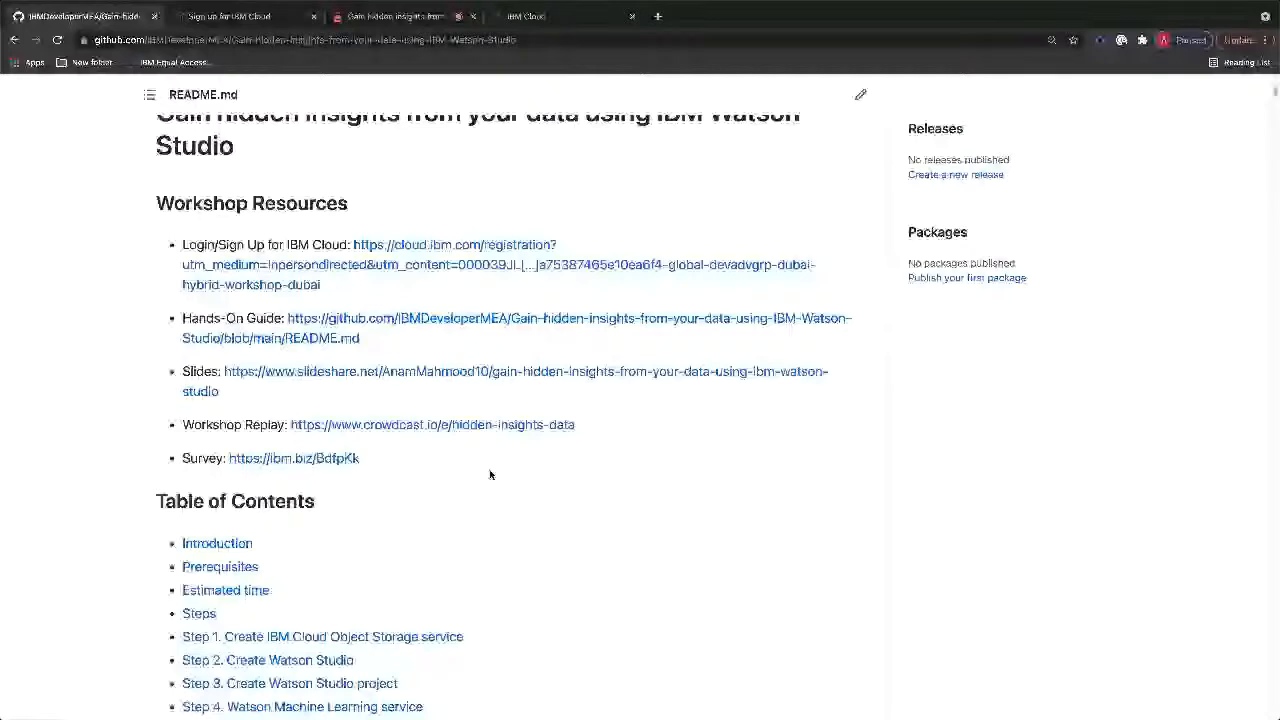
scroll(490, 474, down, 3)
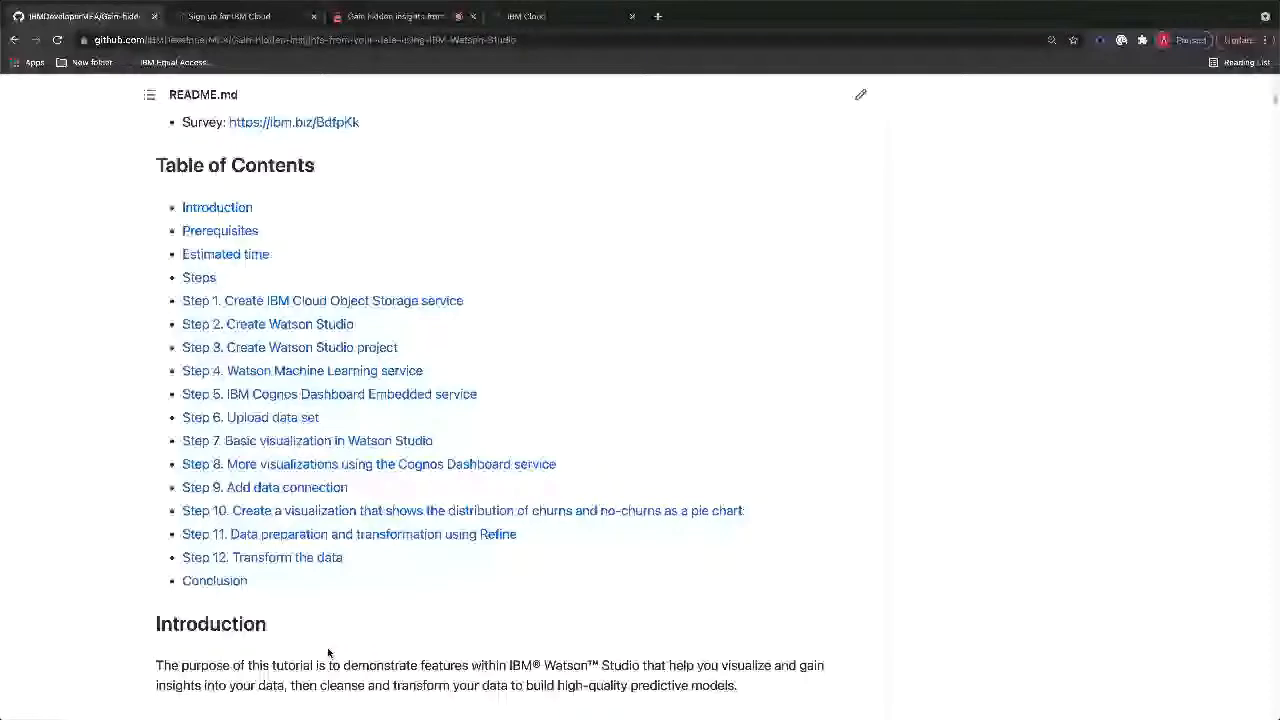
Step: Read the README's prerequisites and the Step 1 instructions for creating the IBM Cloud Object Storage service
scroll(328, 652, down, 5)
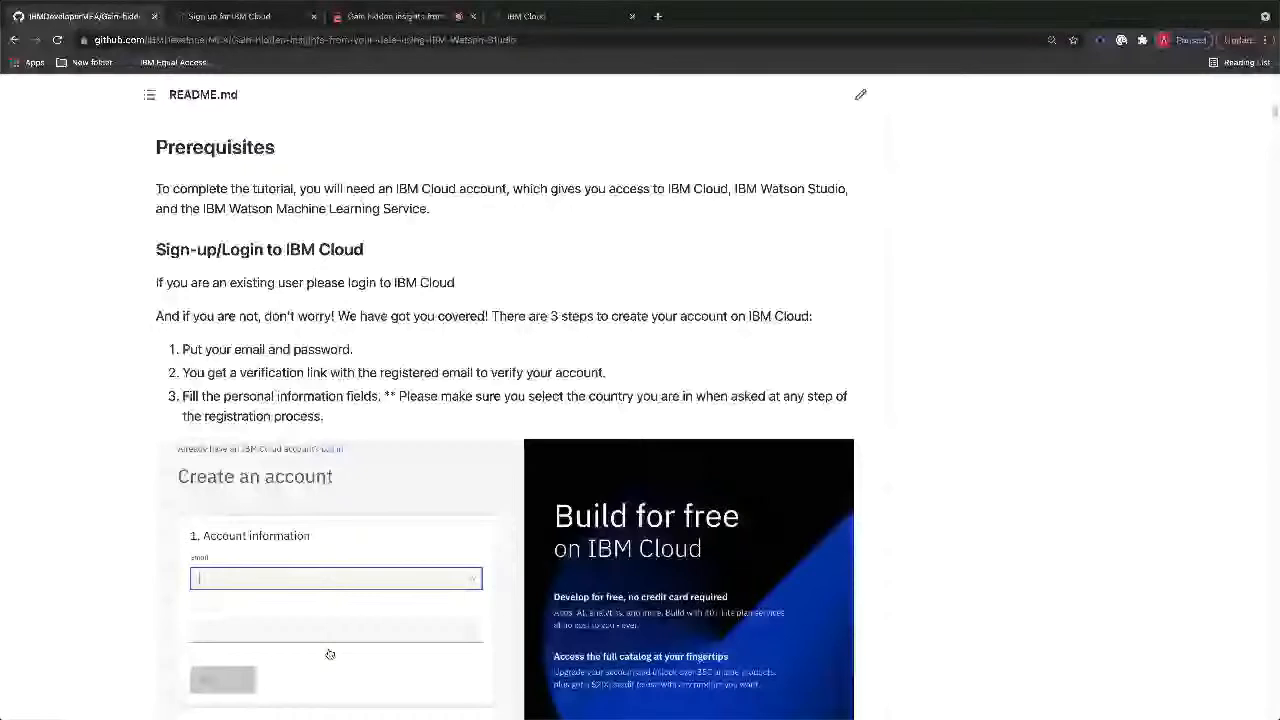
scroll(330, 654, down, 10)
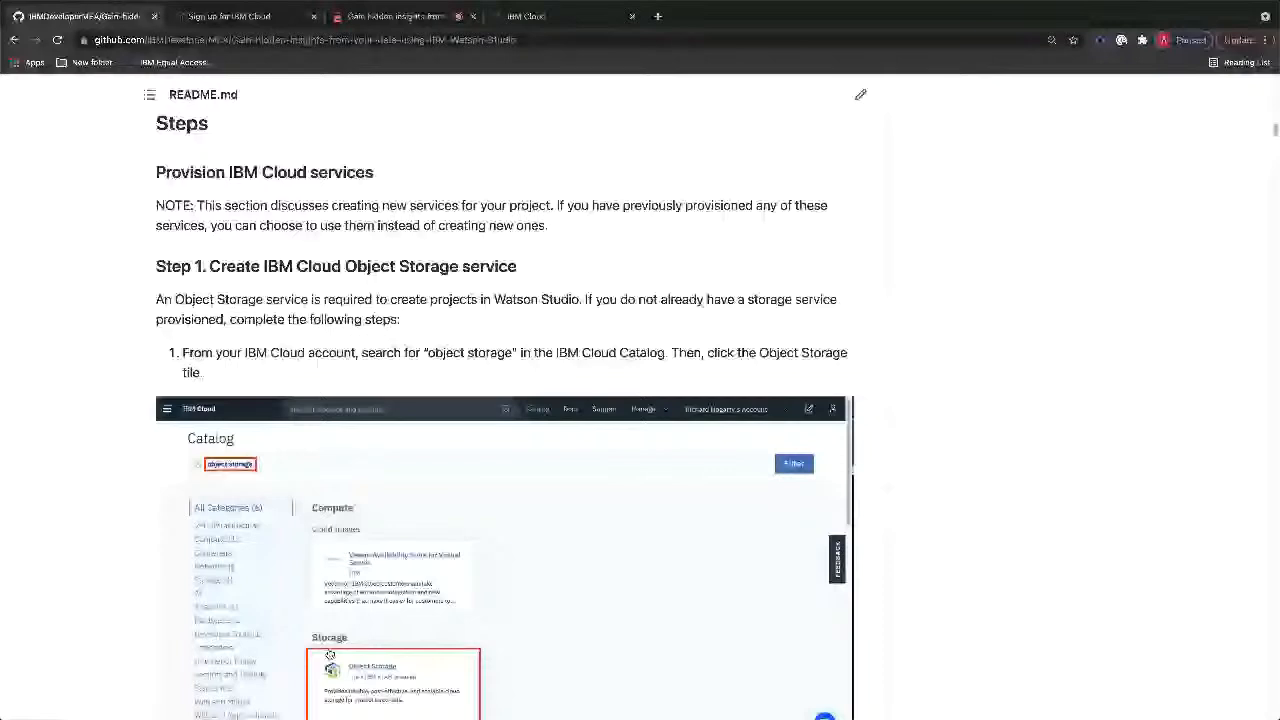
scroll(330, 654, down, 3)
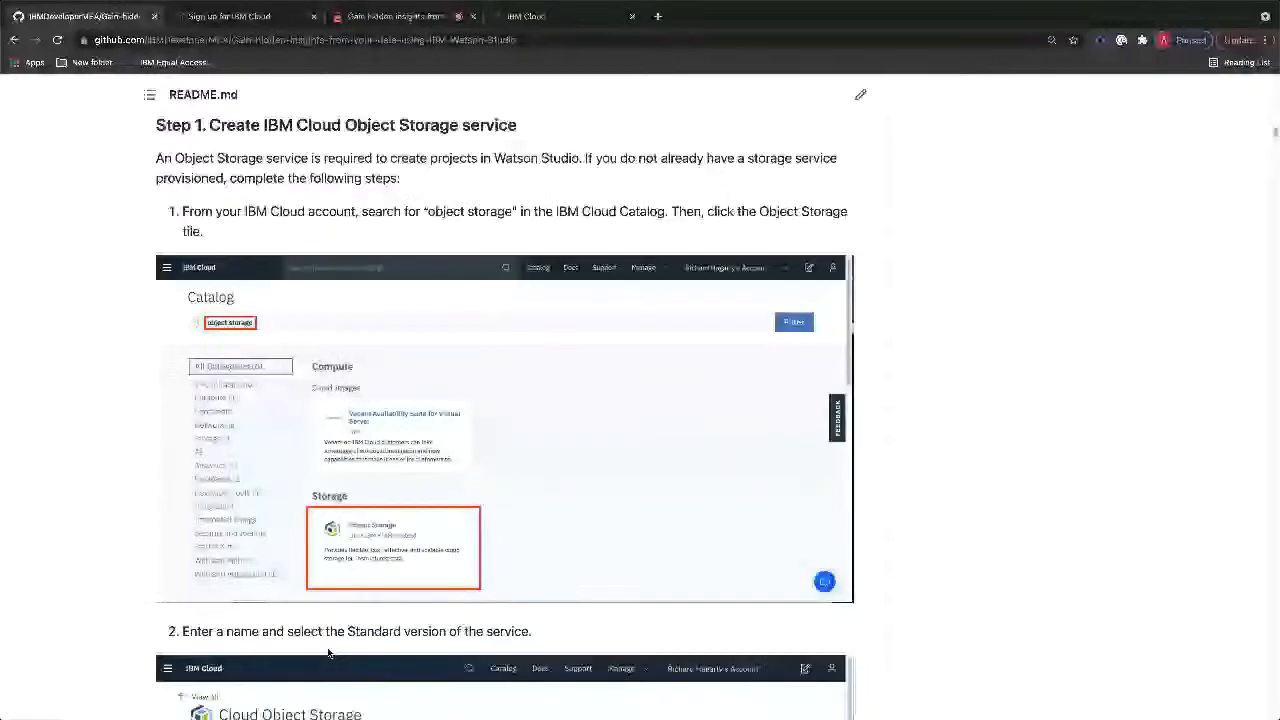
scroll(329, 654, down, 6)
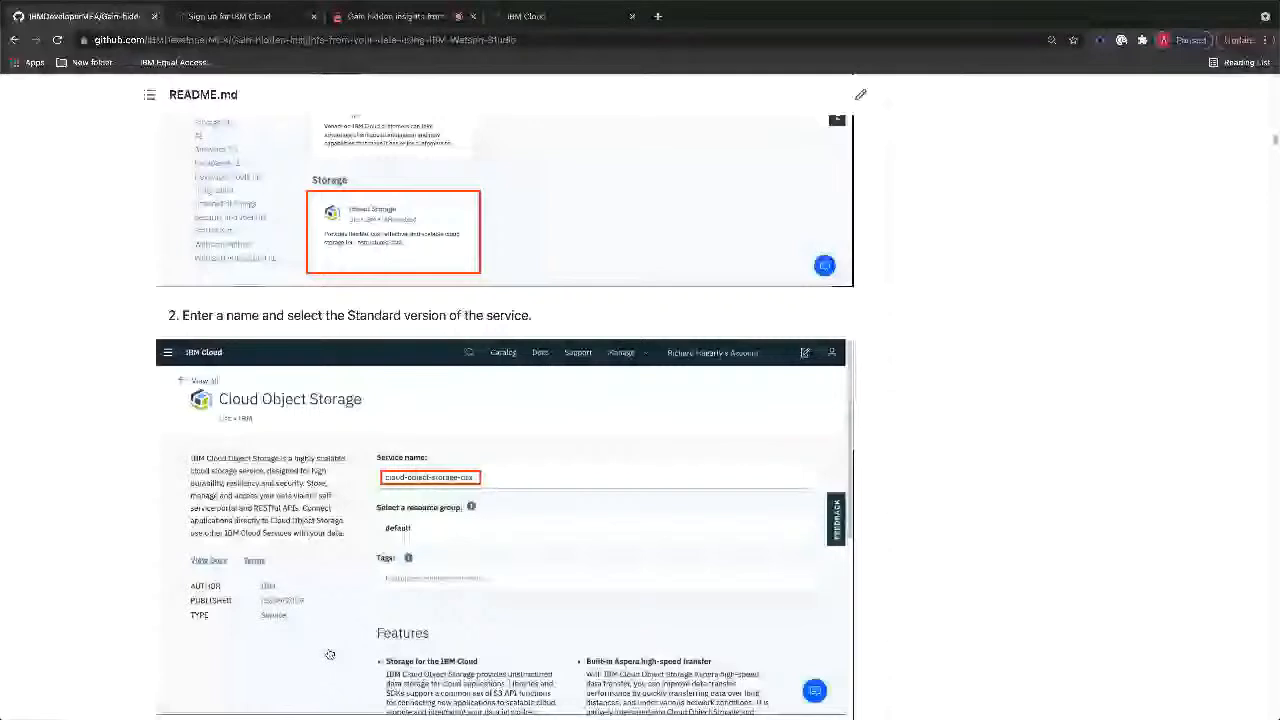
scroll(330, 654, down, 5)
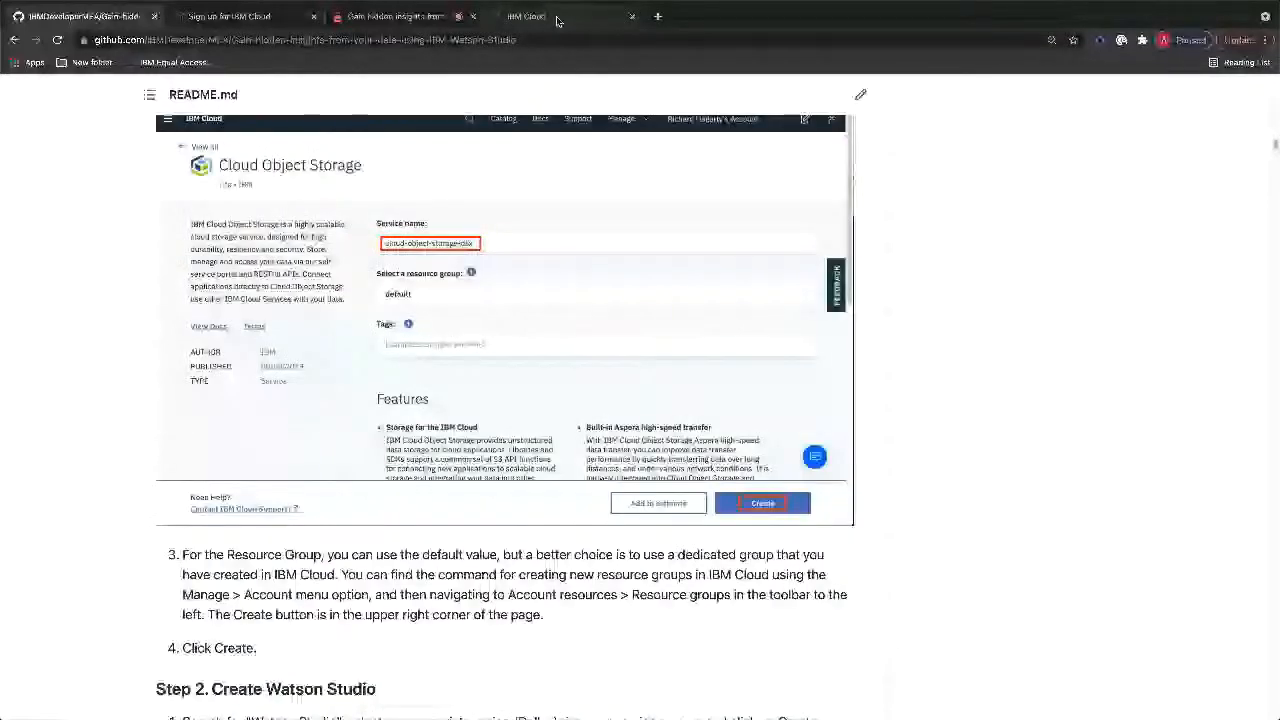
Step: Switch to the IBM Cloud dashboard, close the workshop stream page, and open the Object Storage service by searching for "object storage"
click(557, 17)
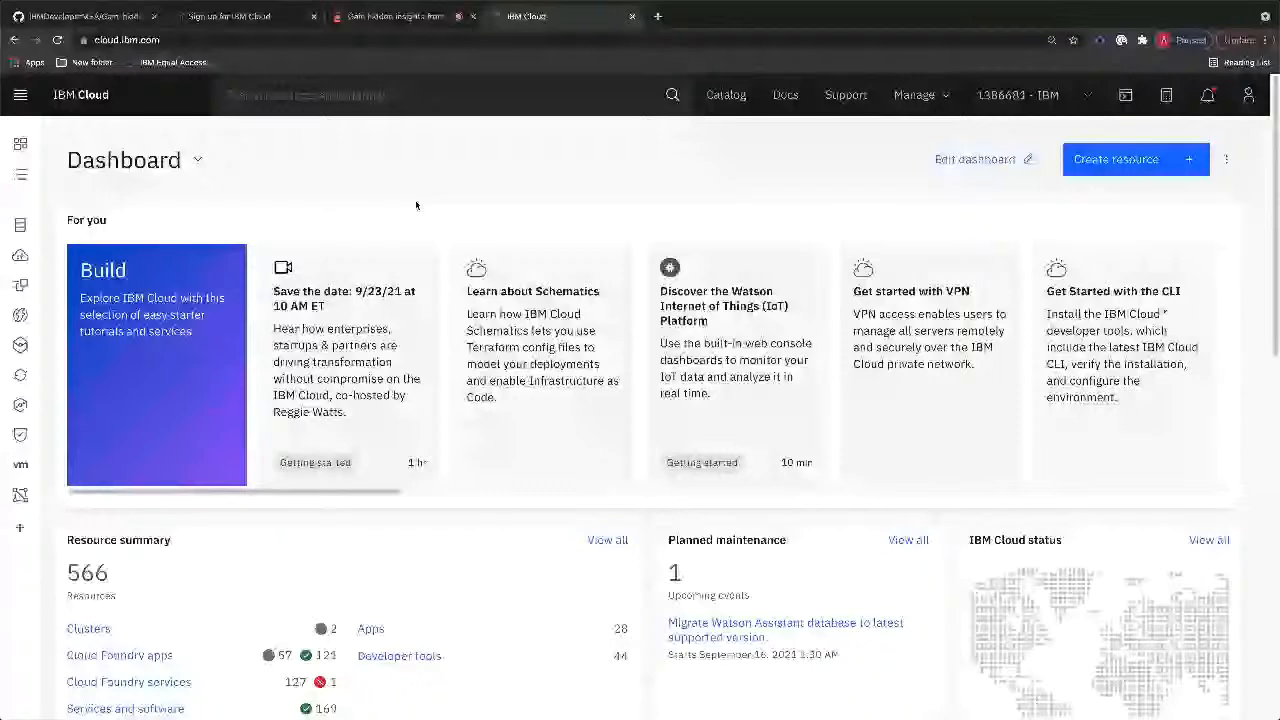
click(383, 27)
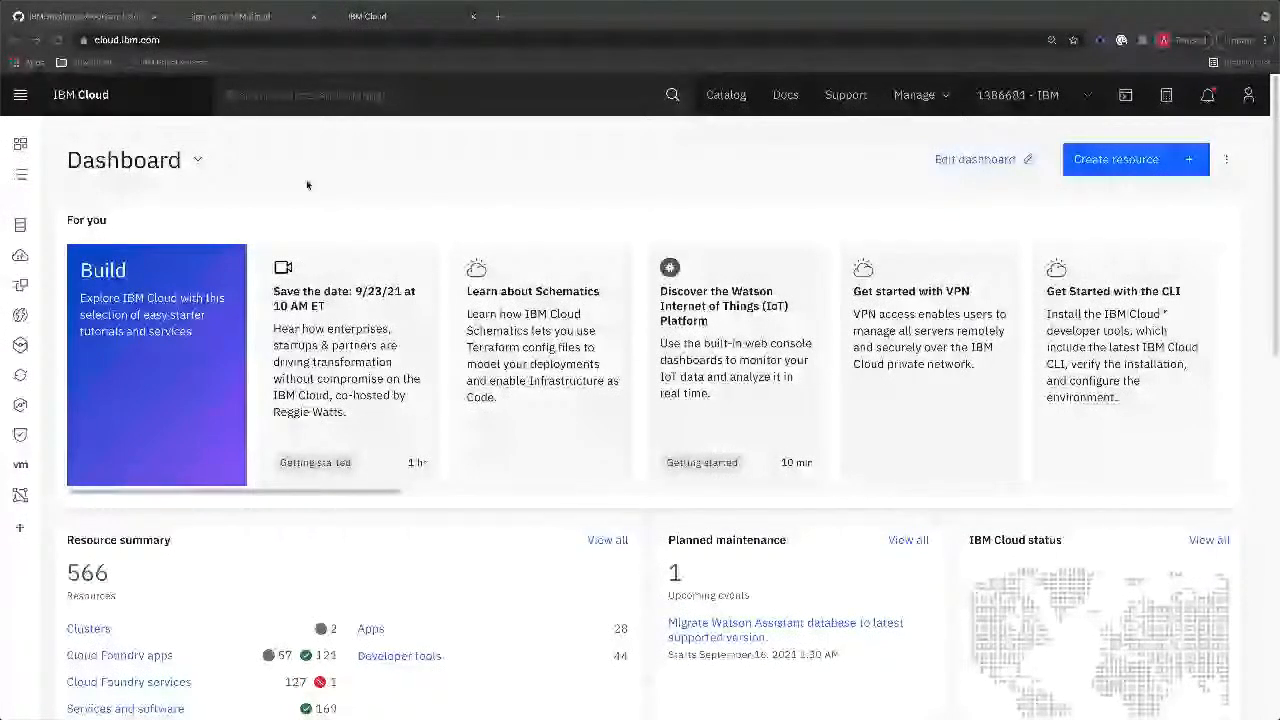
click(307, 100)
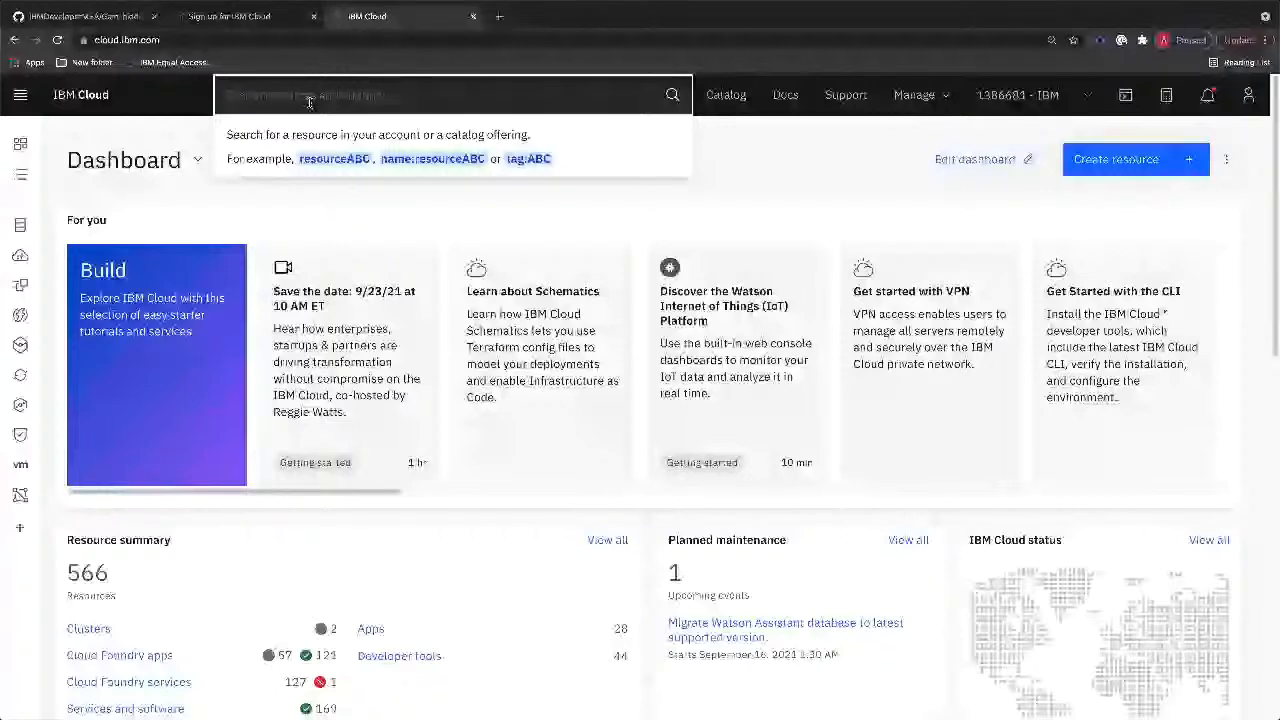
text(object s)
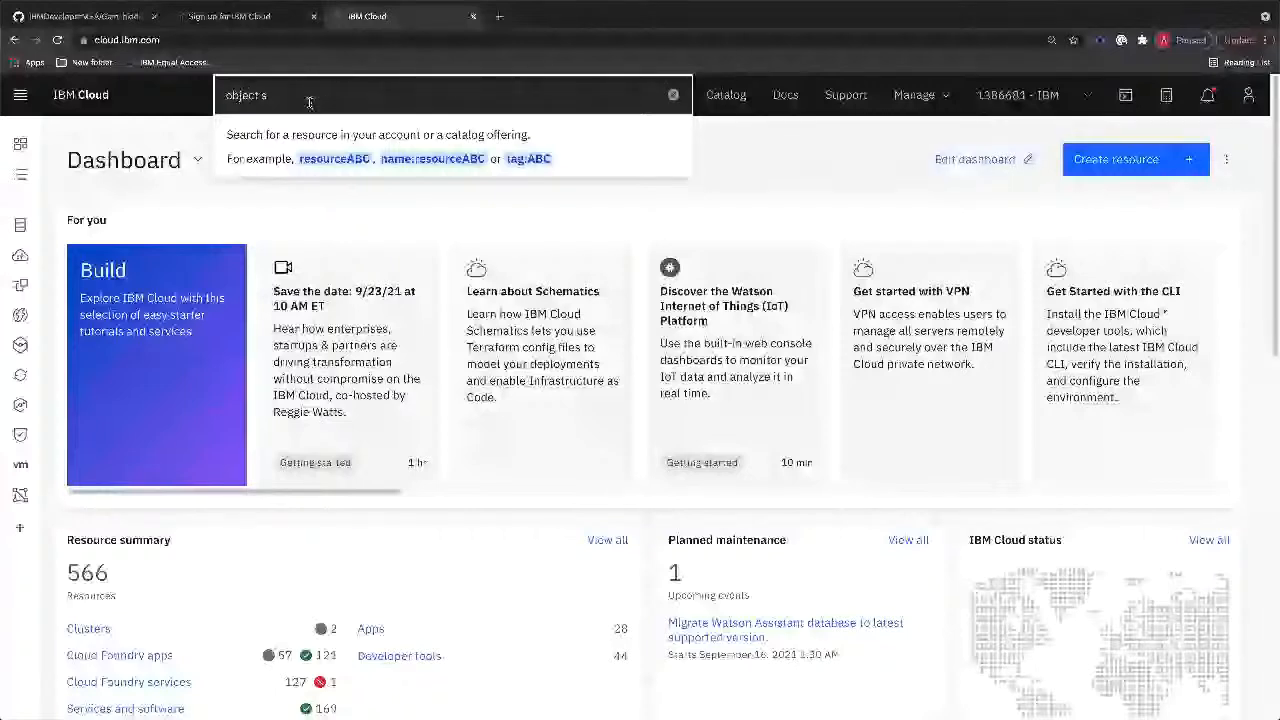
text(torage)
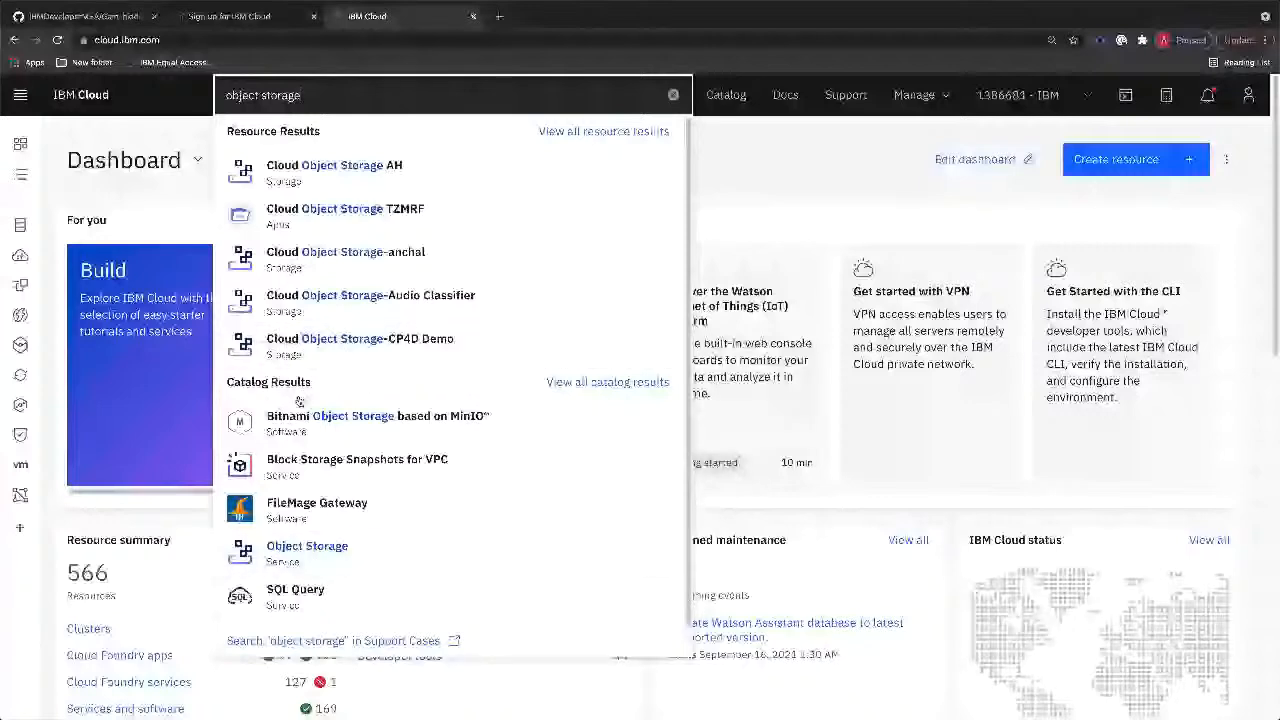
click(289, 563)
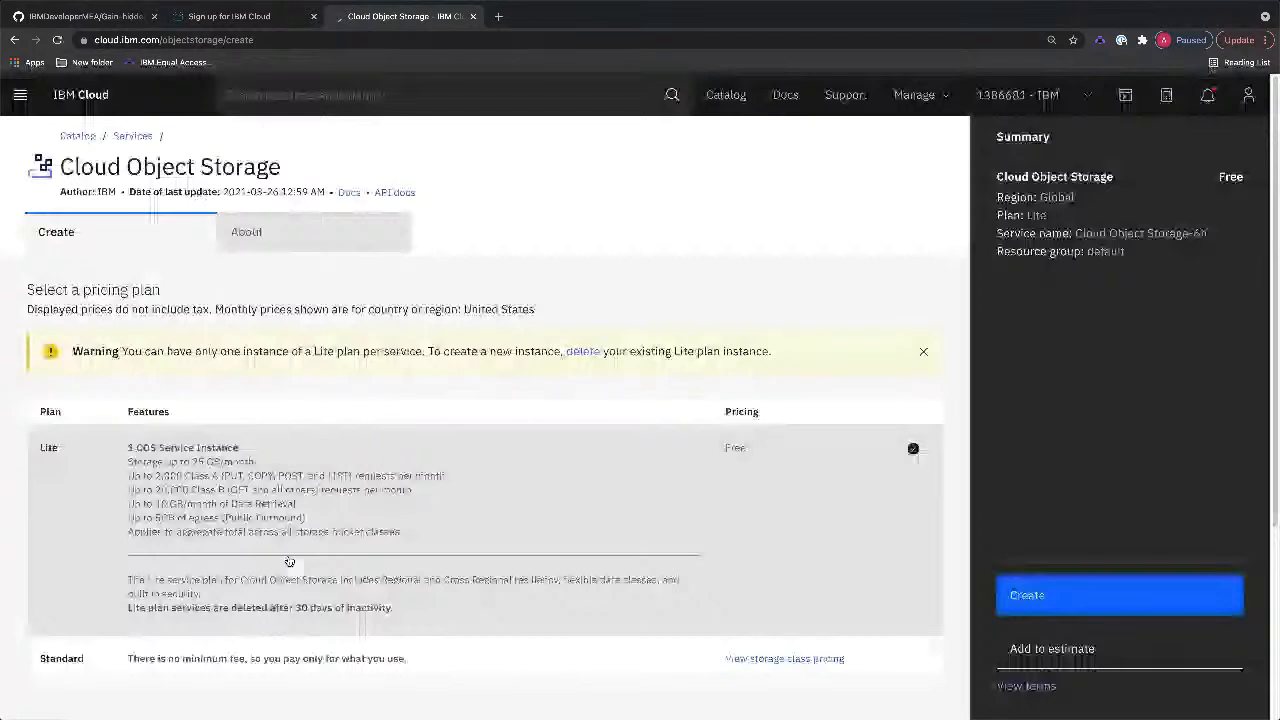
Step: Examine the Lite plan, service name and resource group settings for the new Cloud Object Storage instance
scroll(289, 561, down, 2)
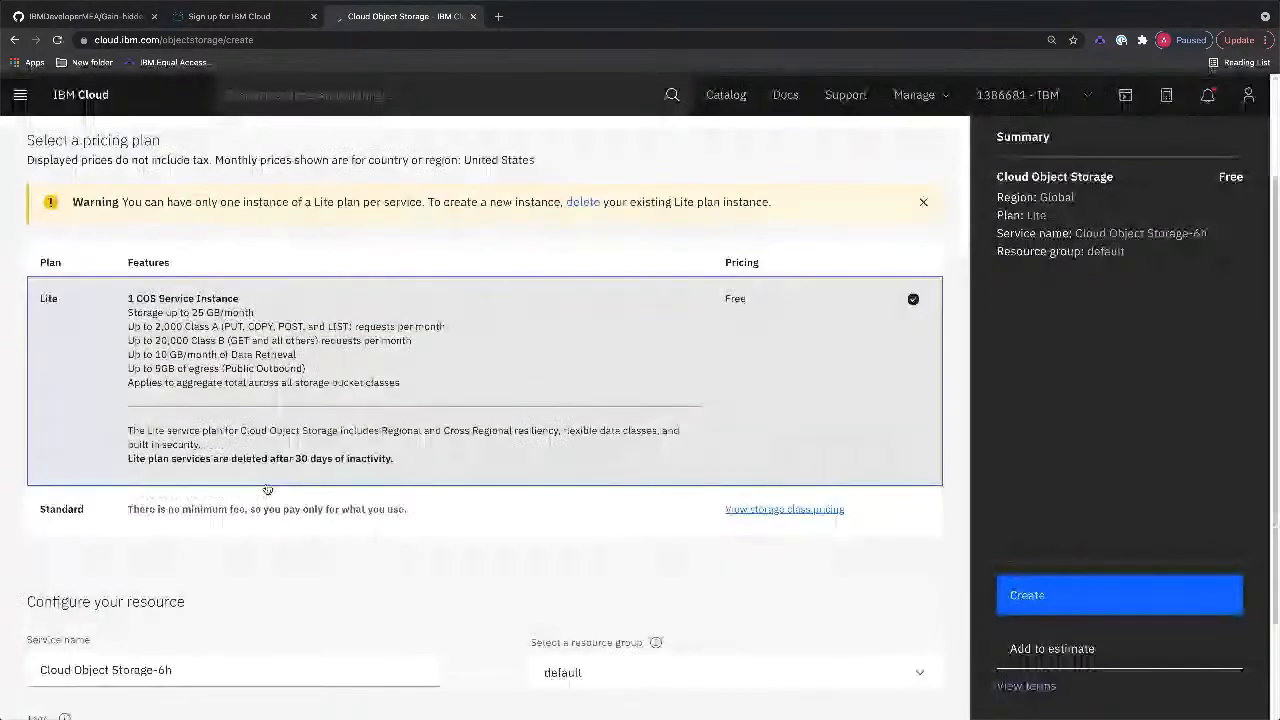
scroll(267, 489, down, 2)
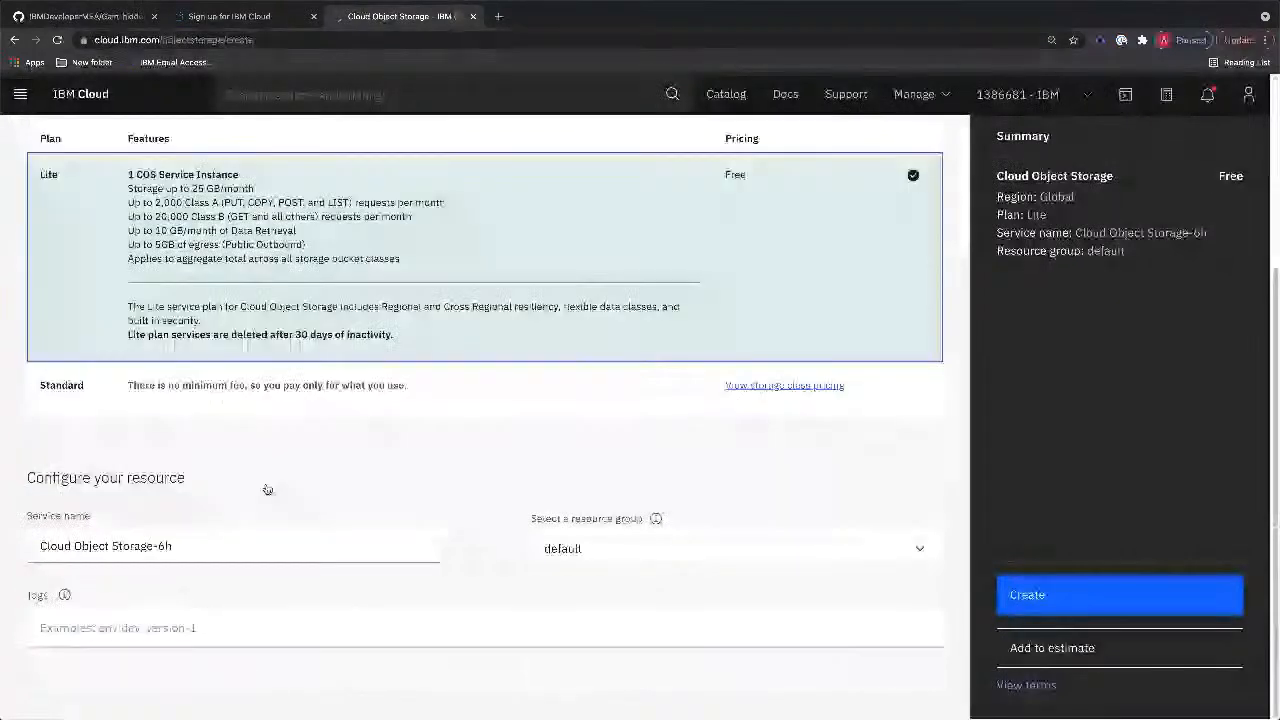
click(175, 544)
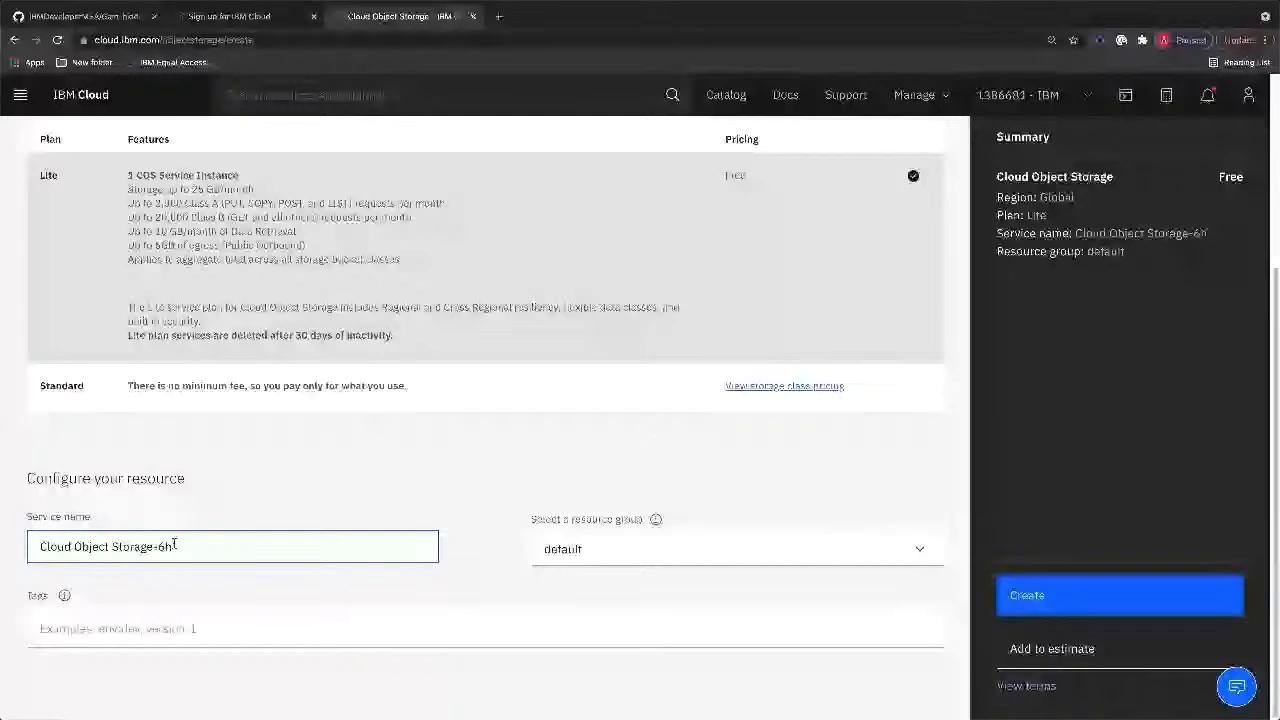
click(1041, 597)
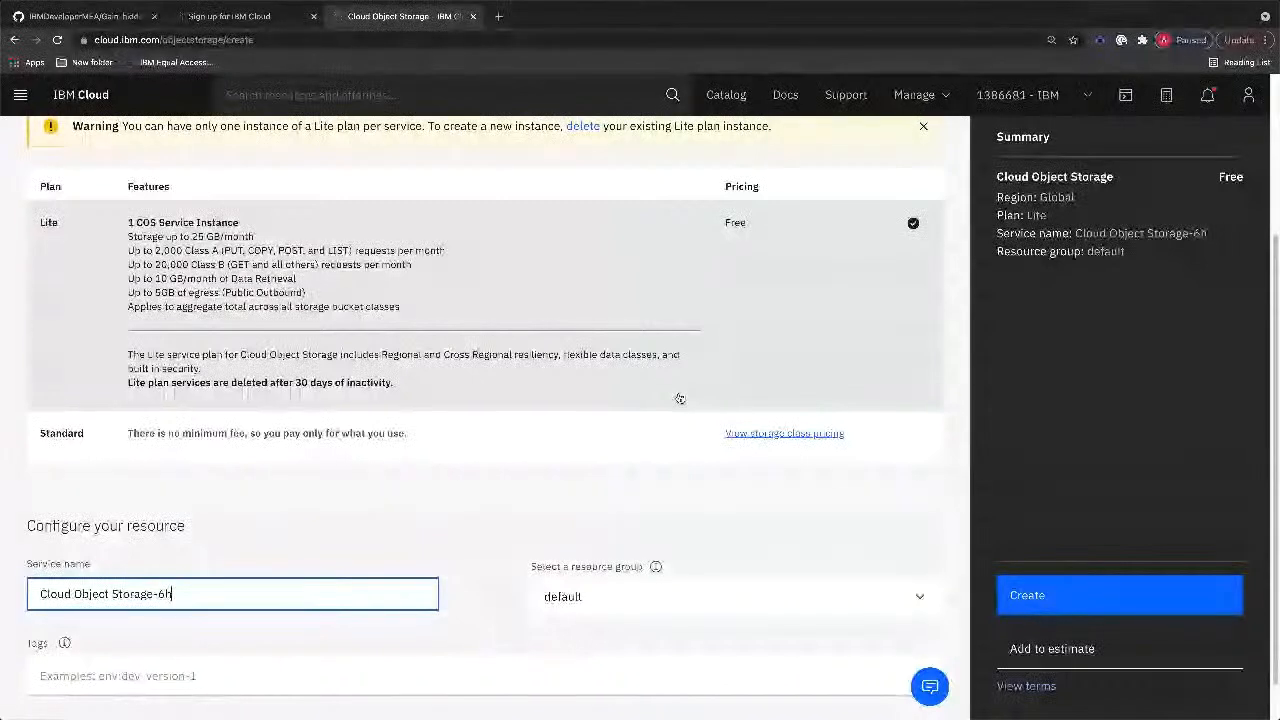
Step: Search resources and offerings for "object storage" again to locate the Object Storage catalog service, then dismiss the results
scroll(305, 254, up, 1)
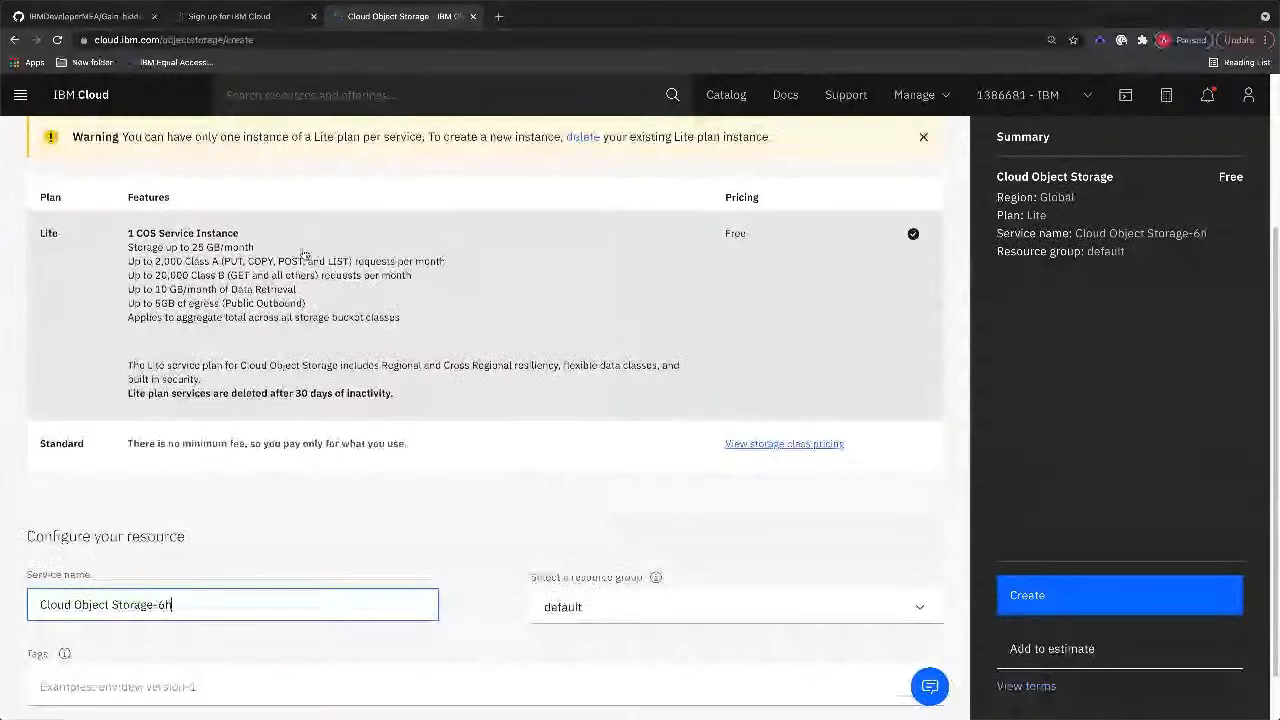
scroll(305, 254, up, 2)
click(323, 95)
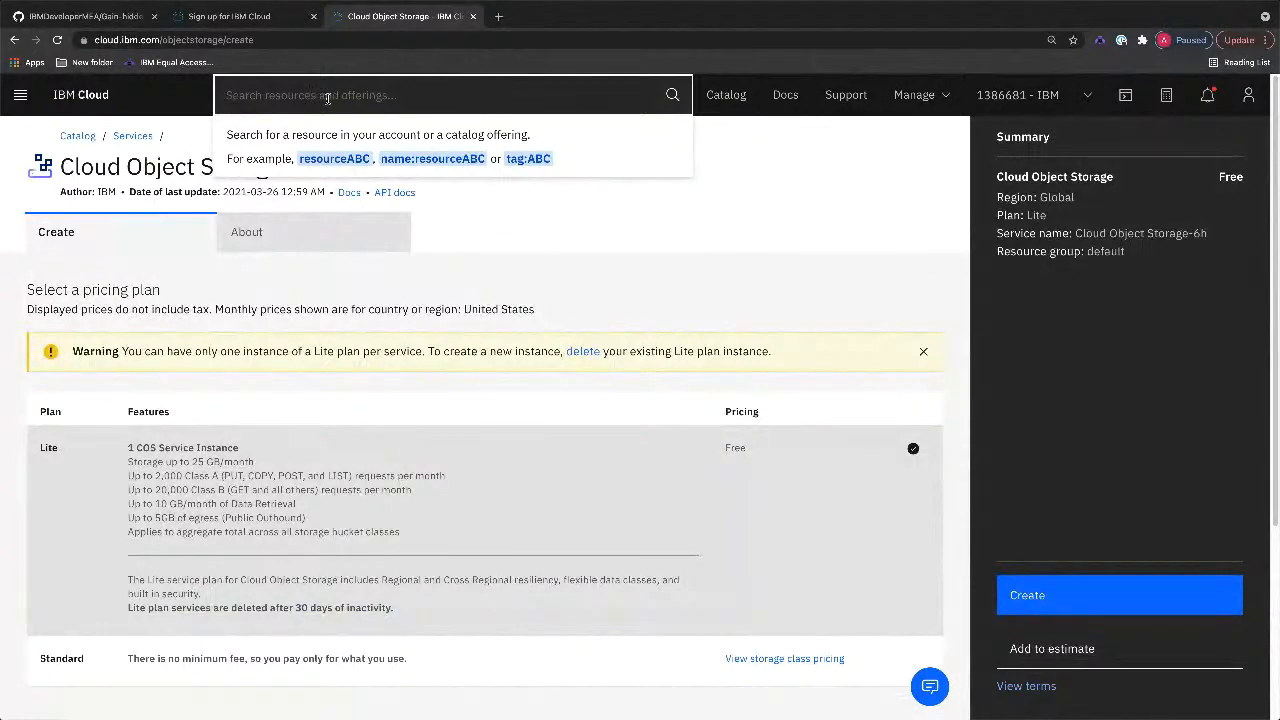
text(object stor)
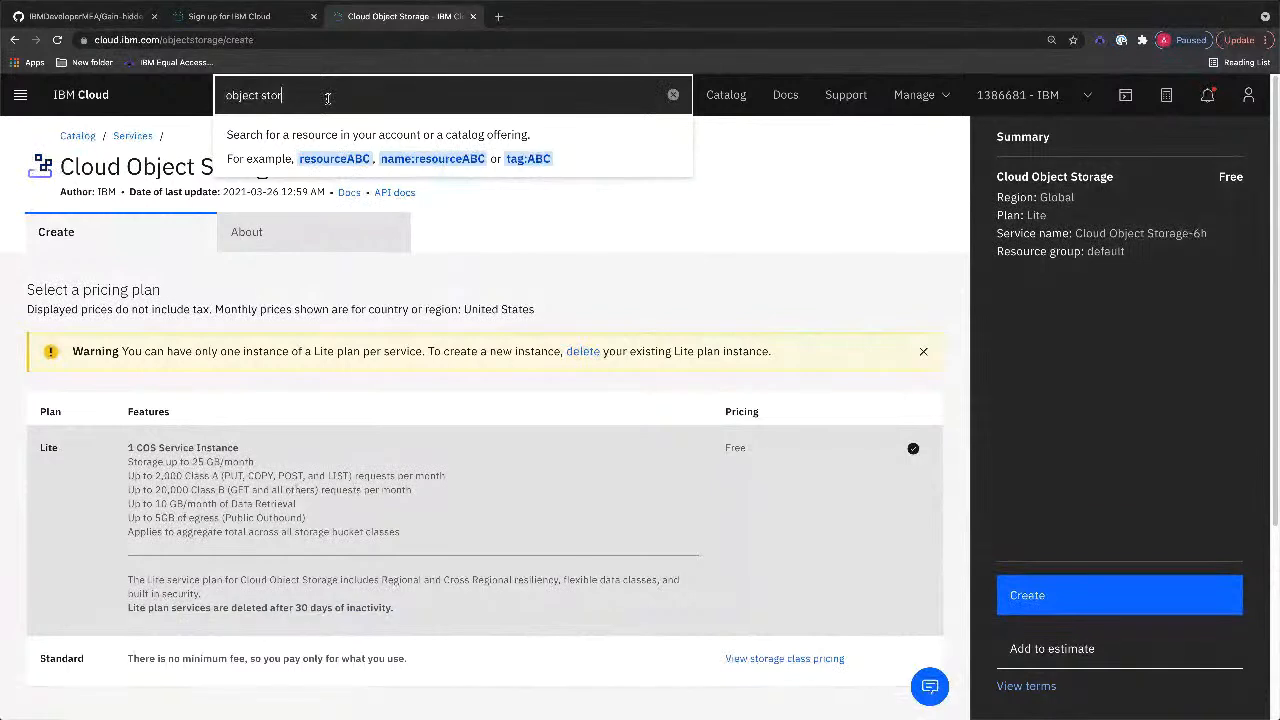
text(age)
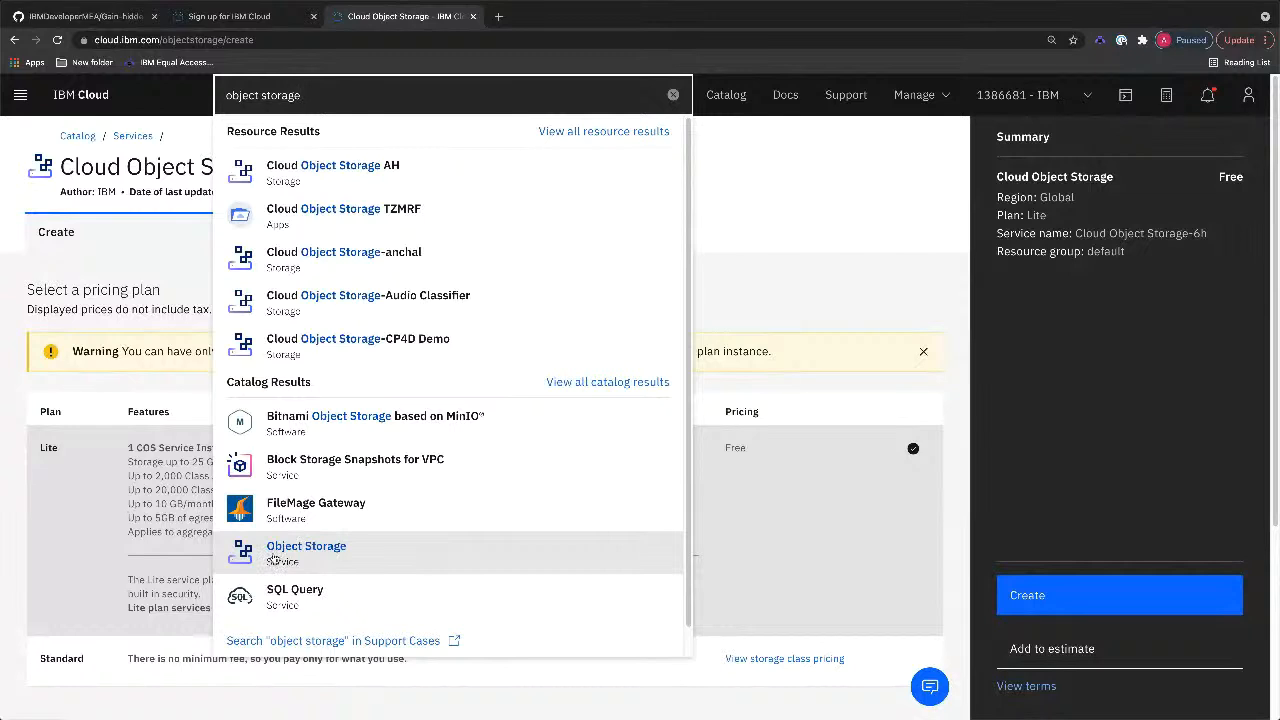
click(83, 386)
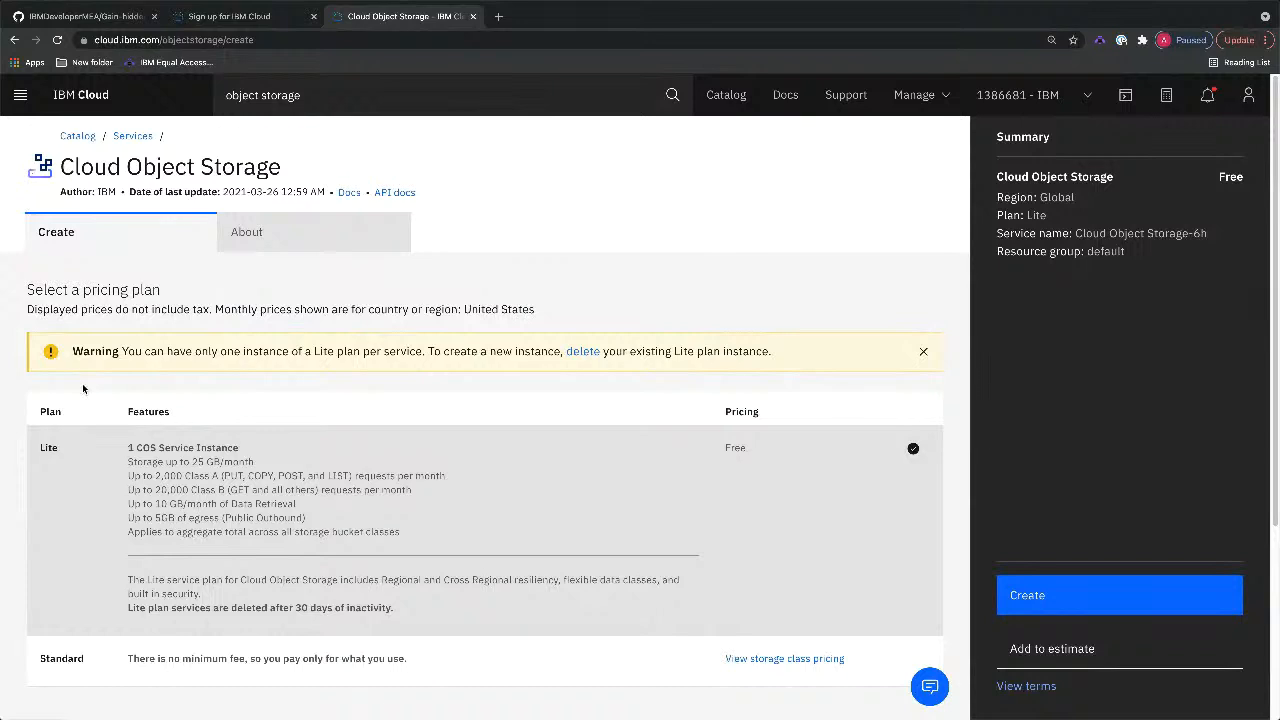
Step: Review the Cloud Object Storage pricing plans and the resource configuration fields once more
scroll(117, 549, down, 1)
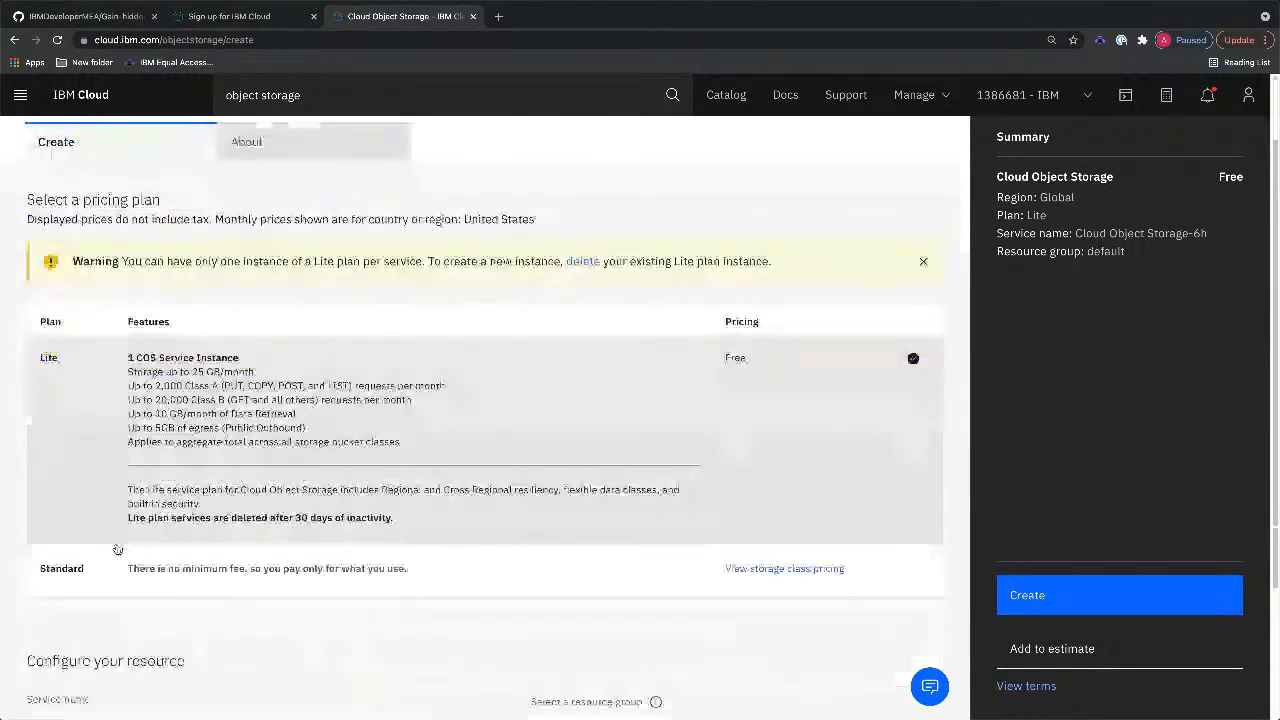
scroll(117, 549, down, 2)
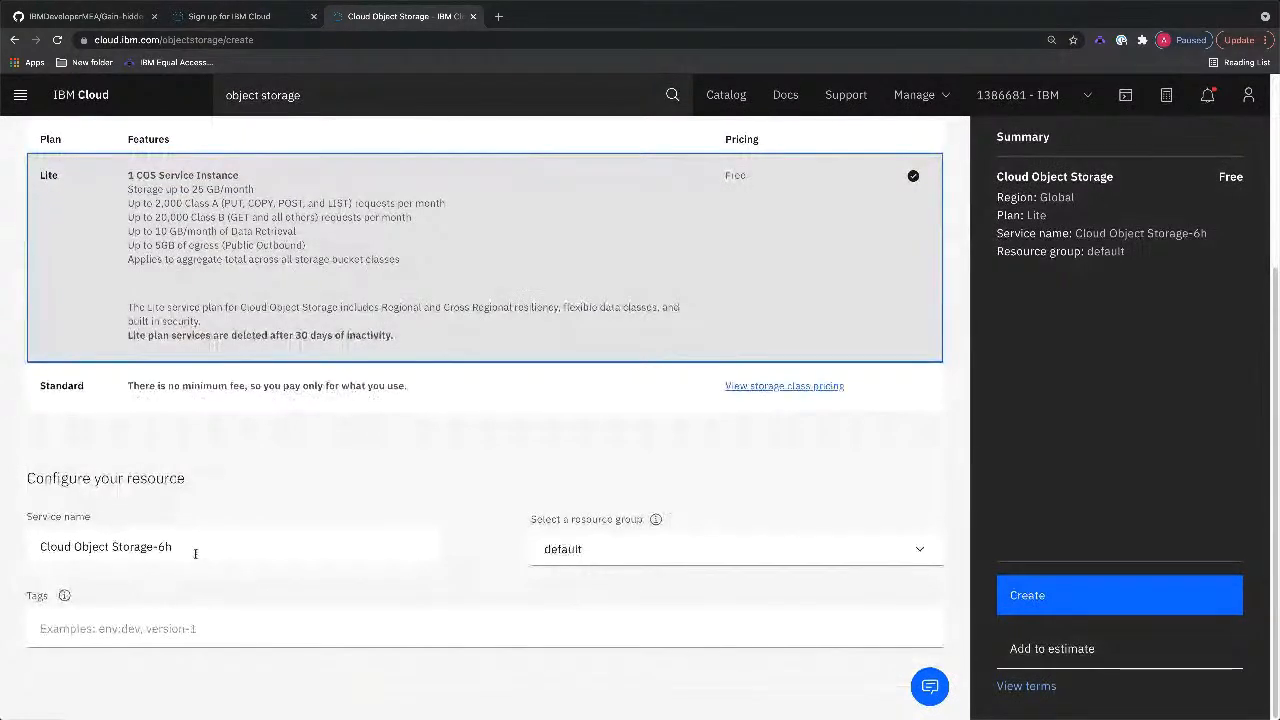
click(250, 546)
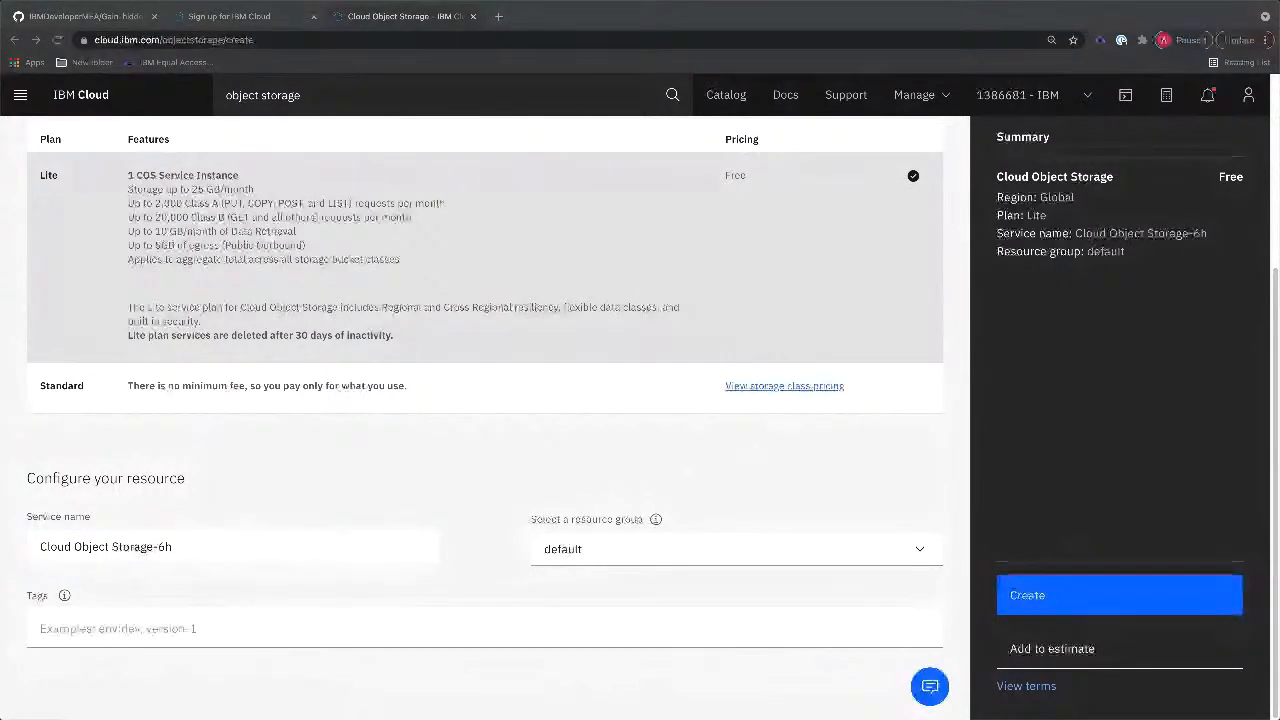
click(340, 449)
click(340, 449)
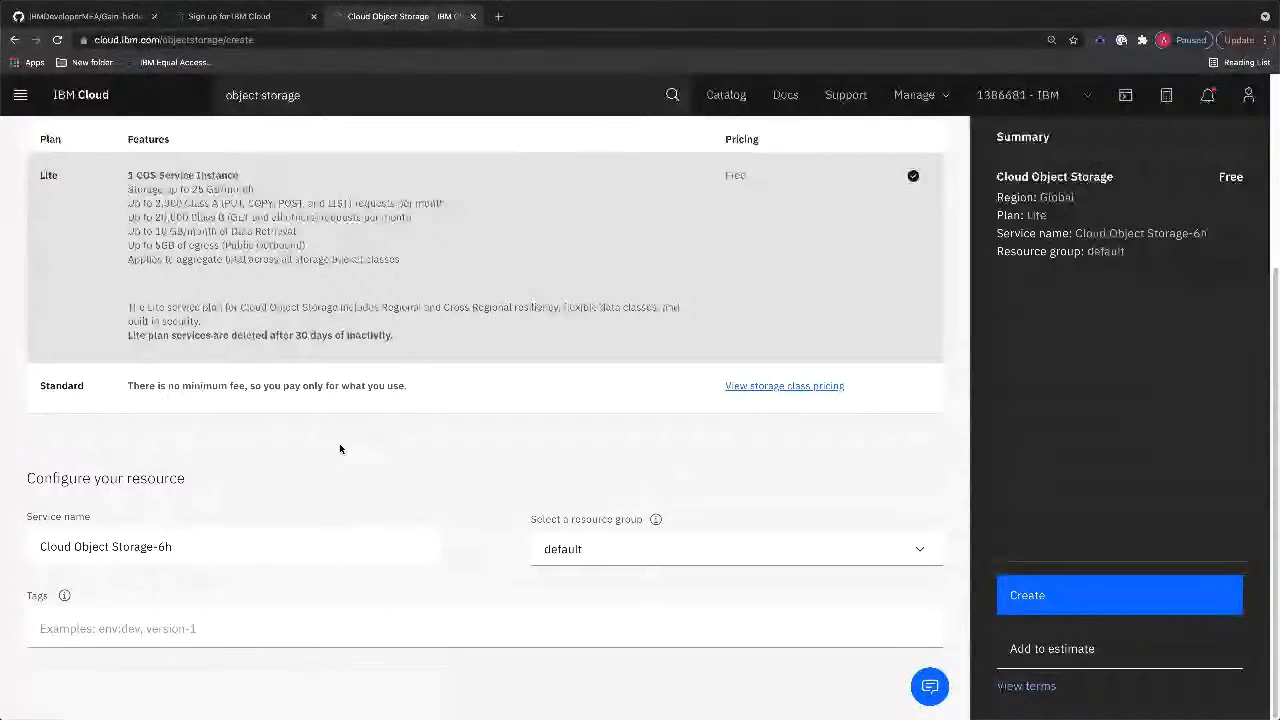
Step: Replace the catalog search text with "watson studio" and open the Watson Studio service from the catalog results
click(314, 97)
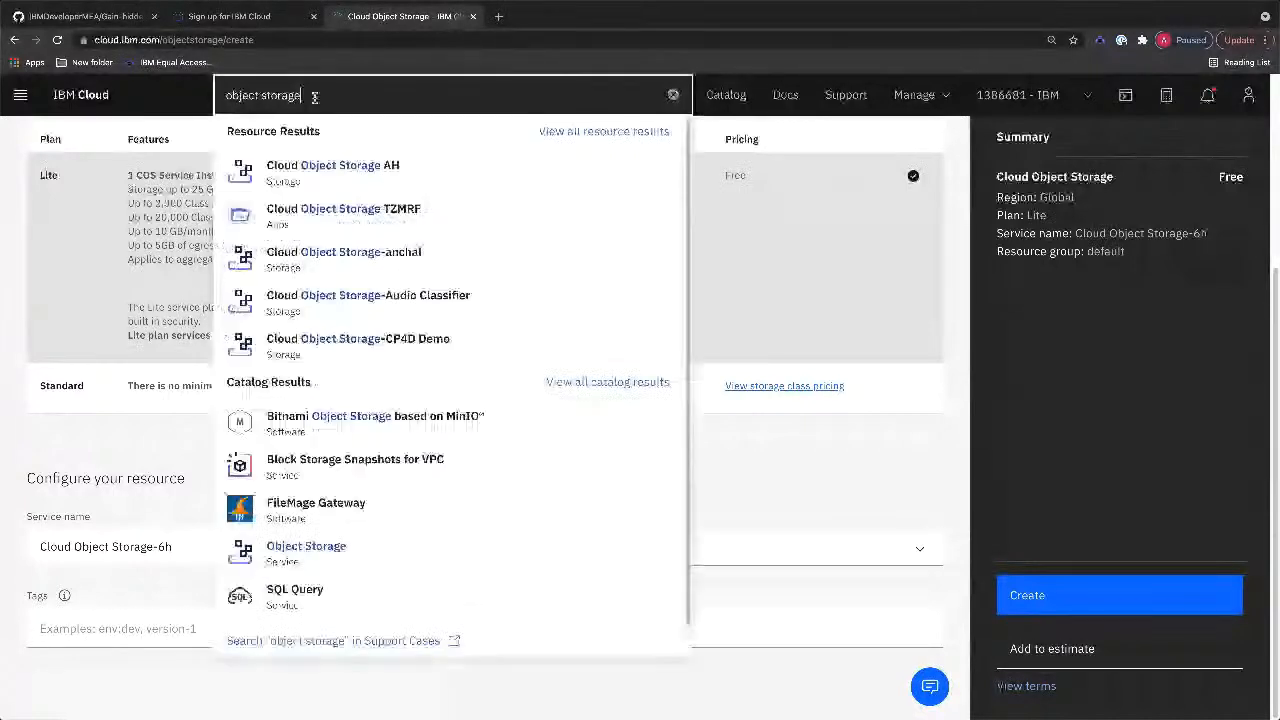
key(BackSpace)
key(BackSpace)
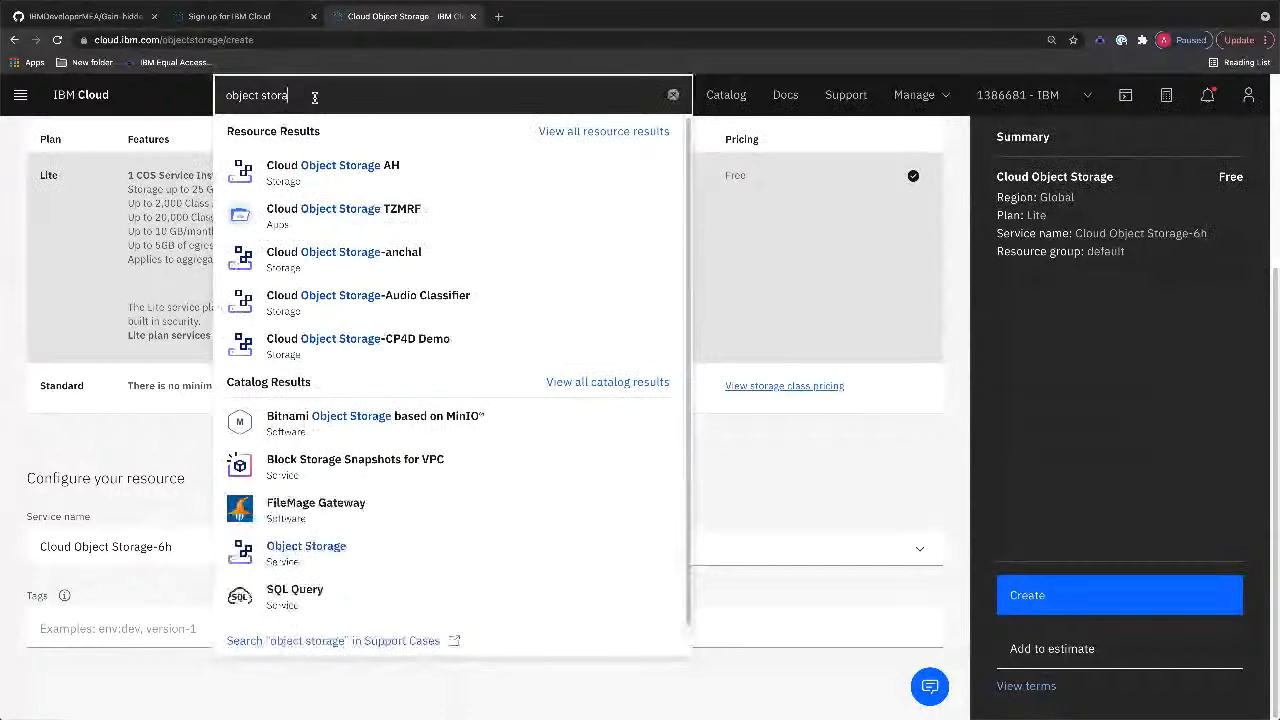
key(BackSpace)
key(BackSpace)
key(BackSpace)
key(BackSpace)
key(BackSpace)
key(BackSpace)
key(BackSpace)
key(BackSpace)
key(BackSpace)
key(BackSpace)
key(BackSpace)
key(BackSpace)
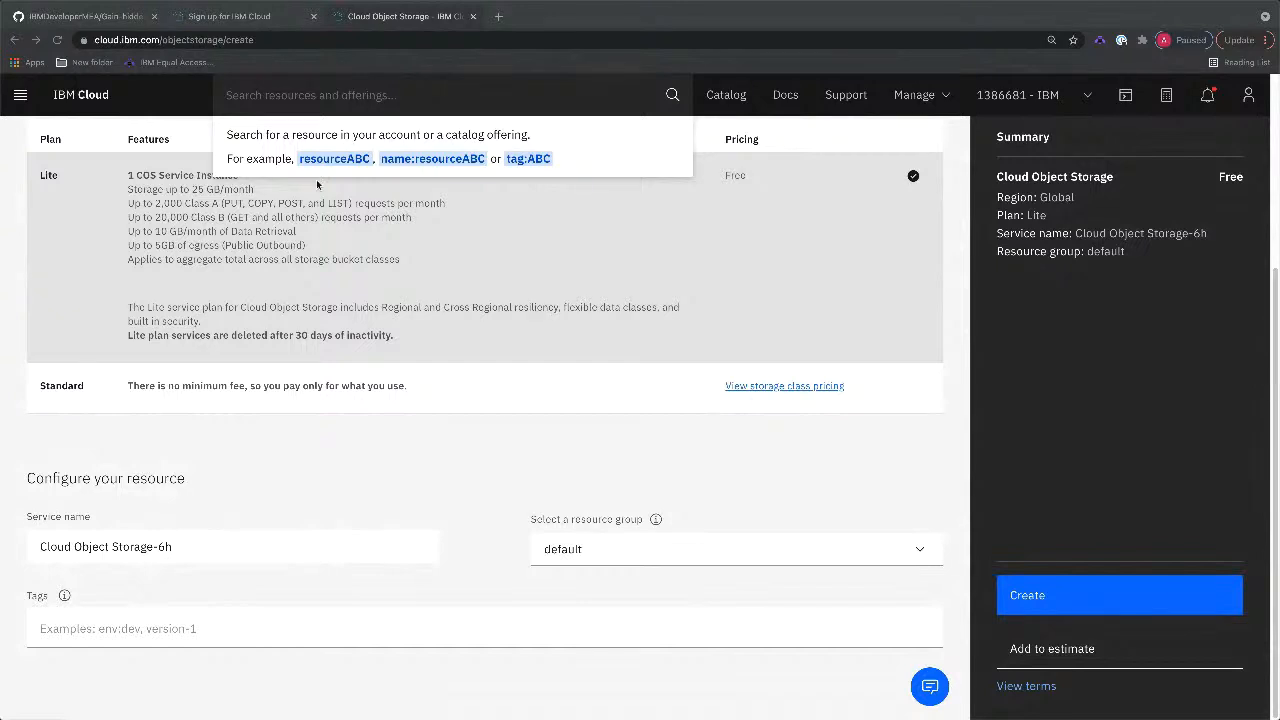
click(322, 99)
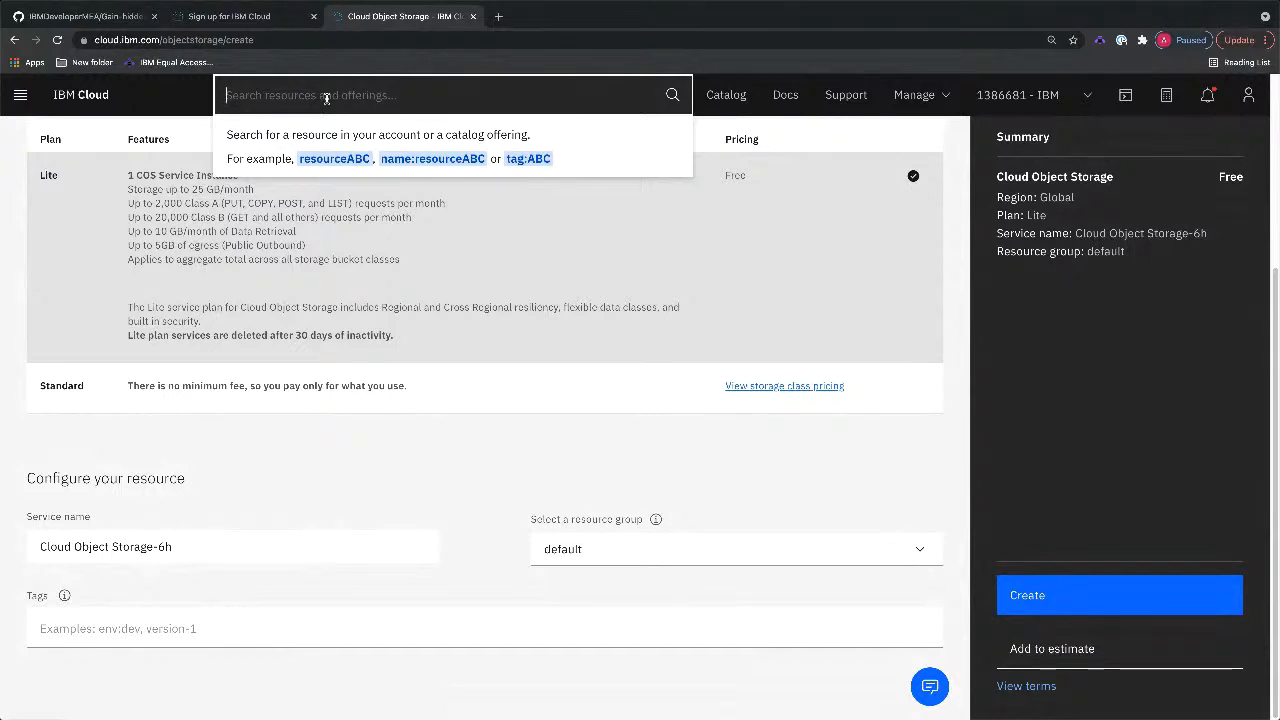
text(watson)
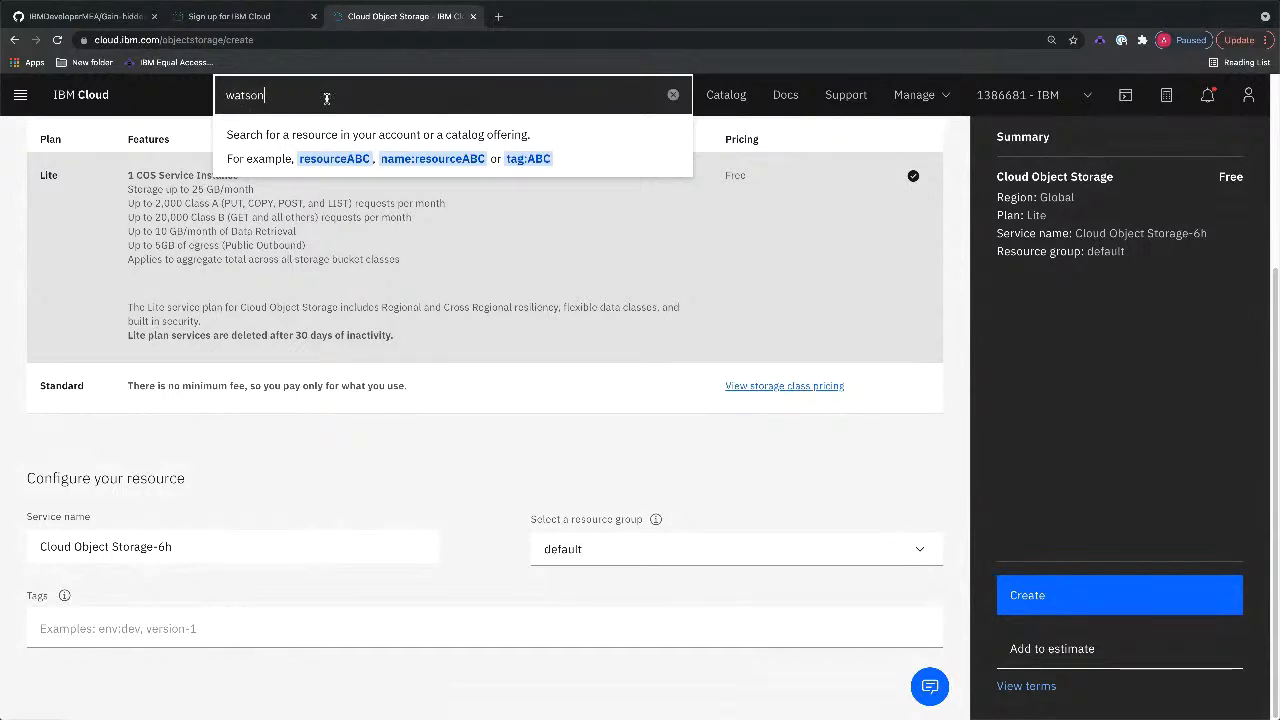
text( studio)
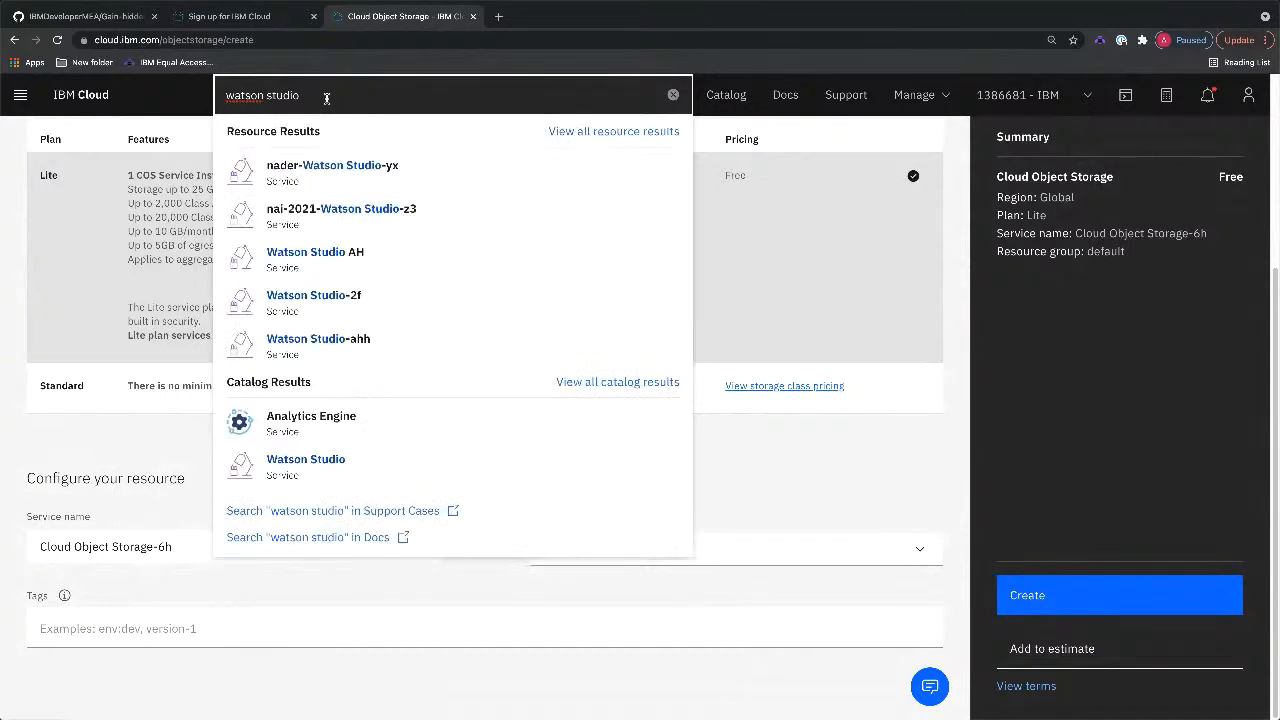
click(322, 467)
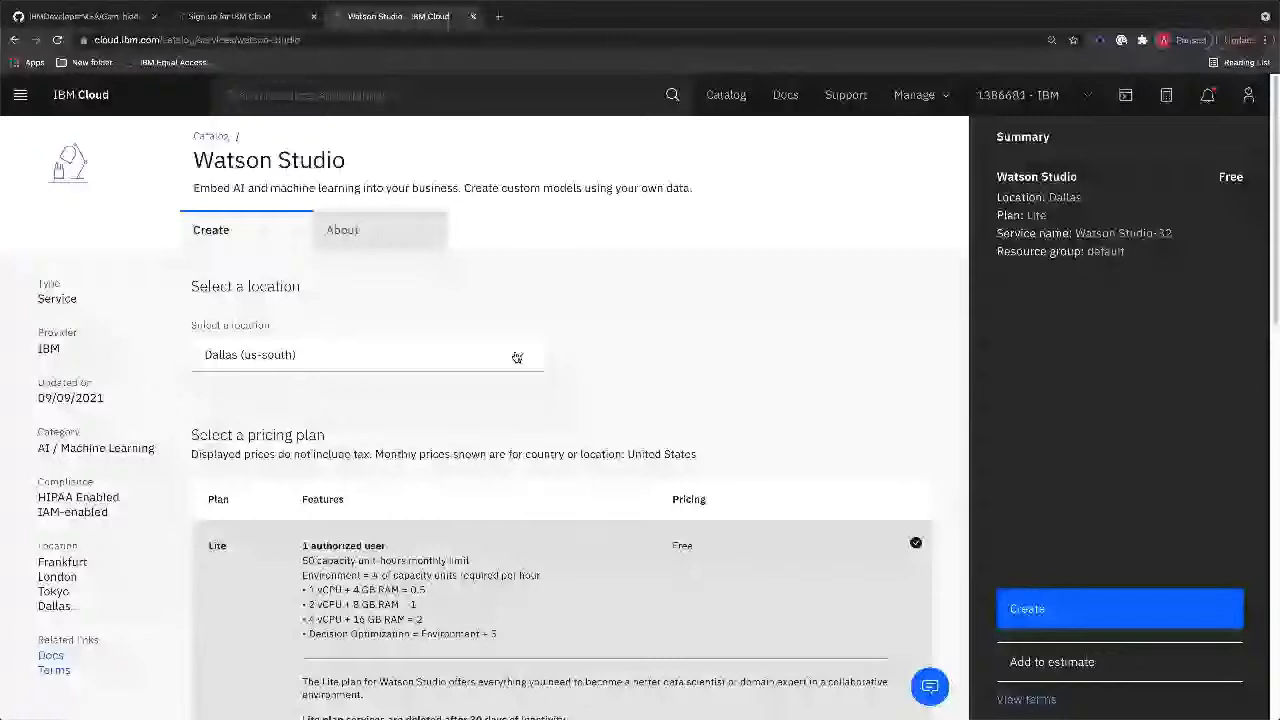
Step: Review the Watson Studio pricing plans, service name and resource group for a new instance
scroll(450, 450, down, 2)
scroll(396, 562, down, 8)
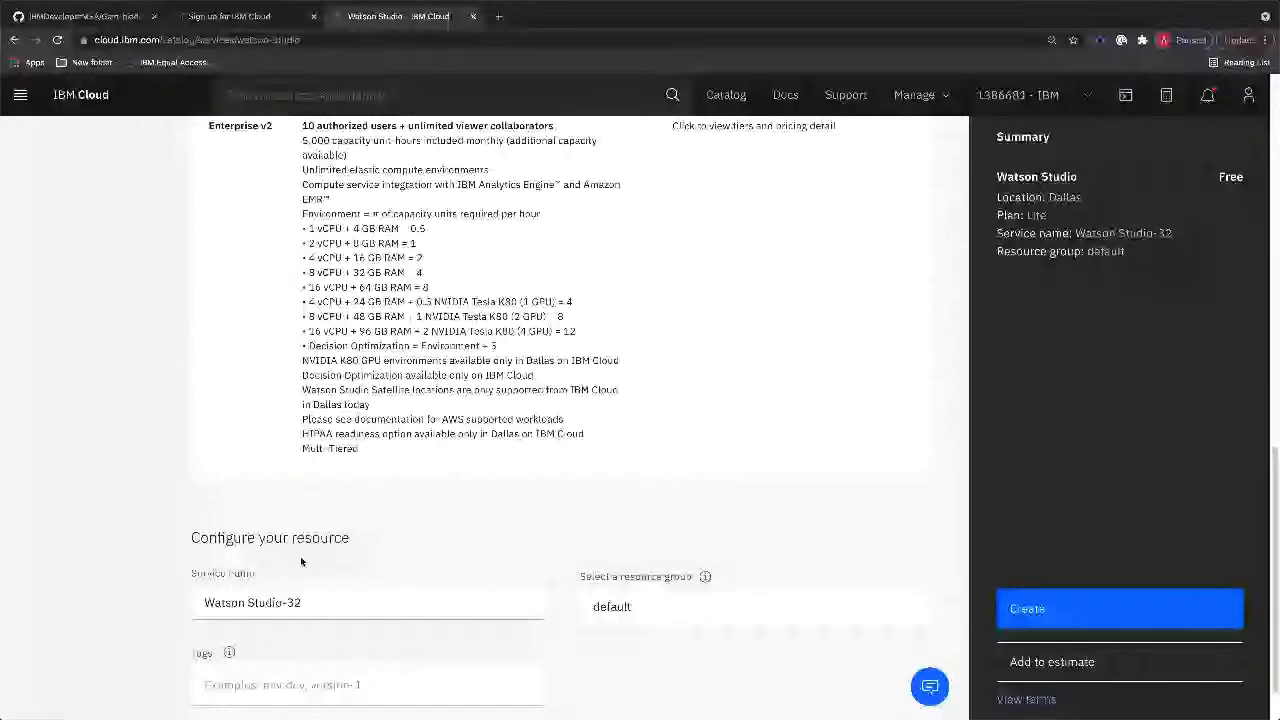
click(301, 602)
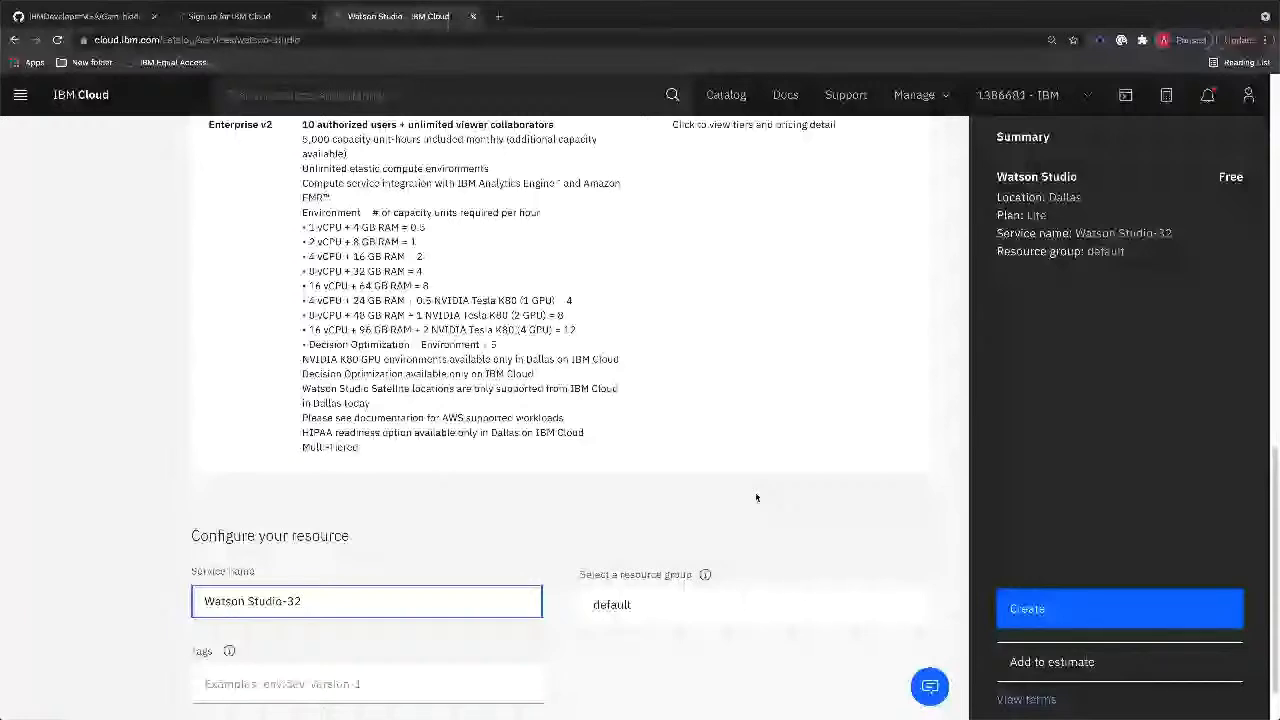
Step: Search resources for "watson studio-CP" and open the existing Watson Studio-CP4D Demo service instance
click(495, 98)
text(w)
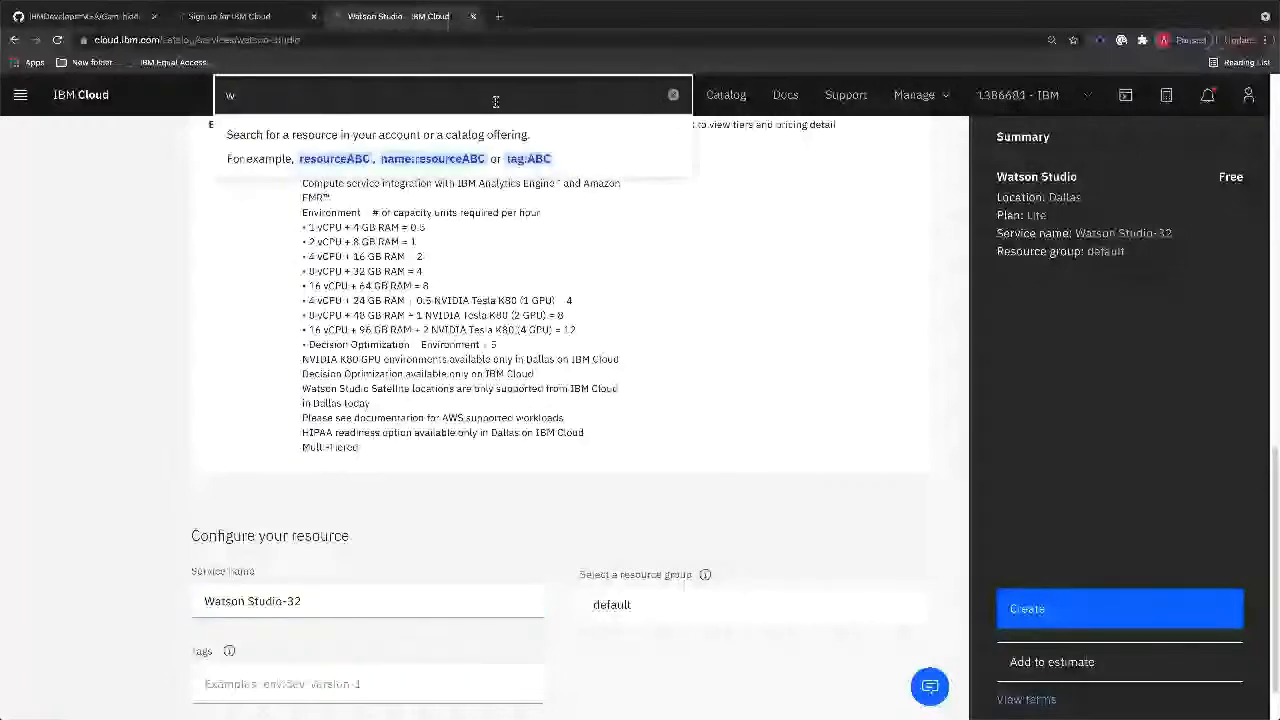
text(tason studio-CP)
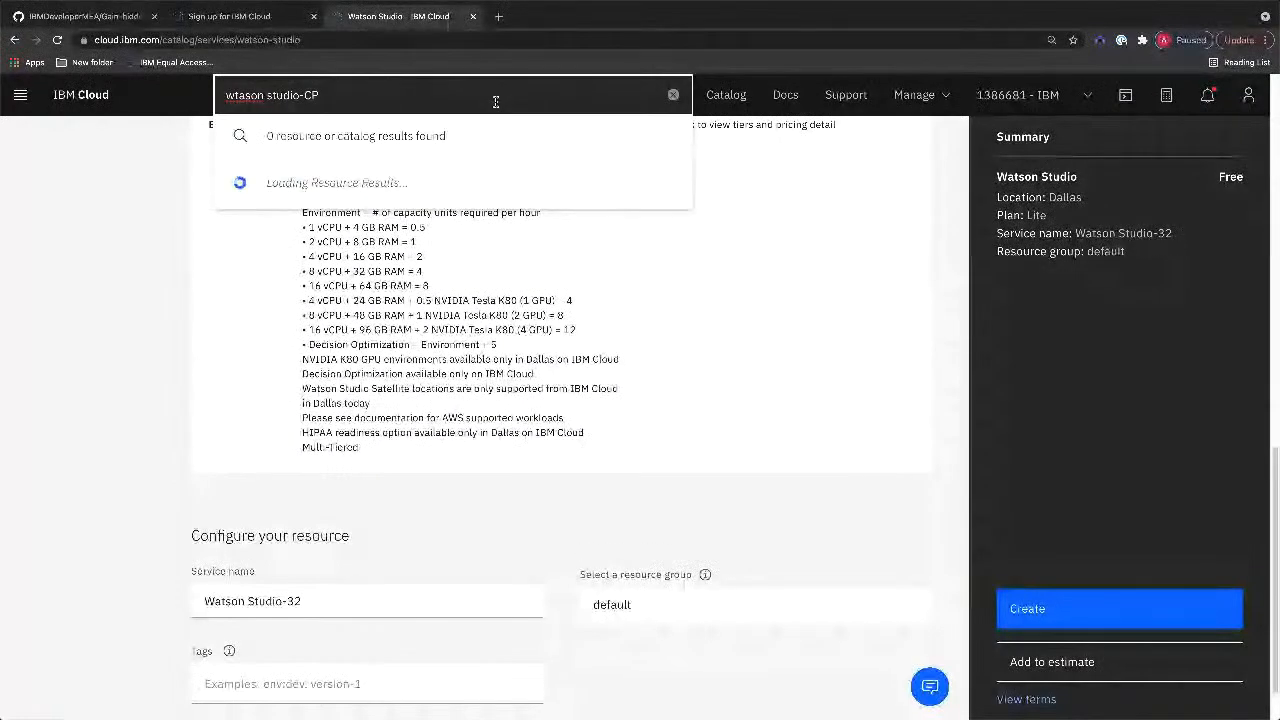
click(245, 95)
key(BackSpace)
key(Left)
text(a)
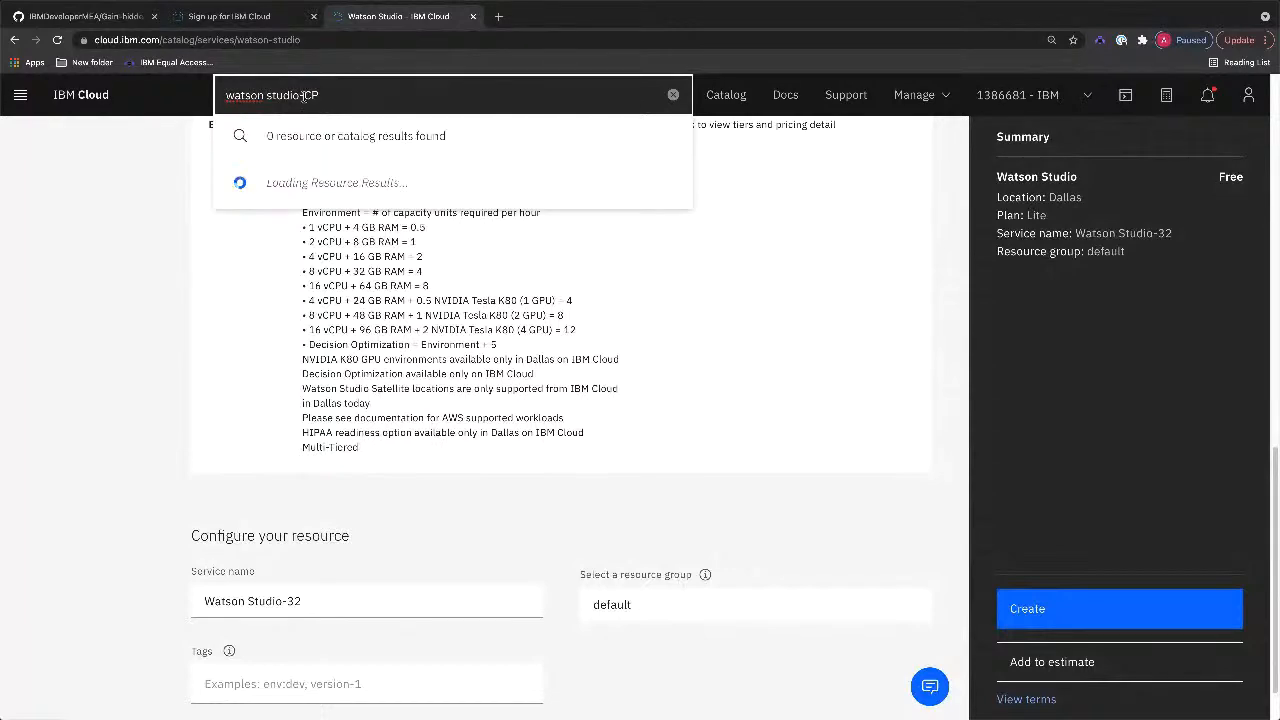
click(303, 96)
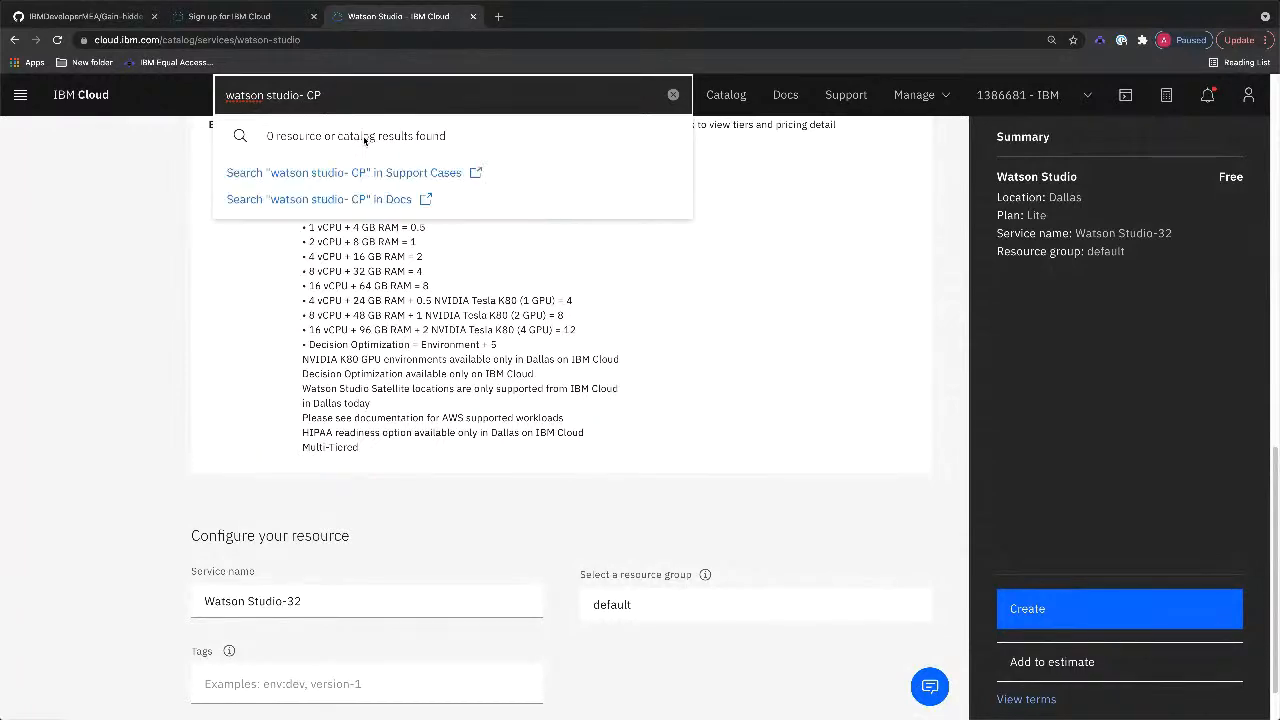
key(BackSpace)
key(BackSpace)
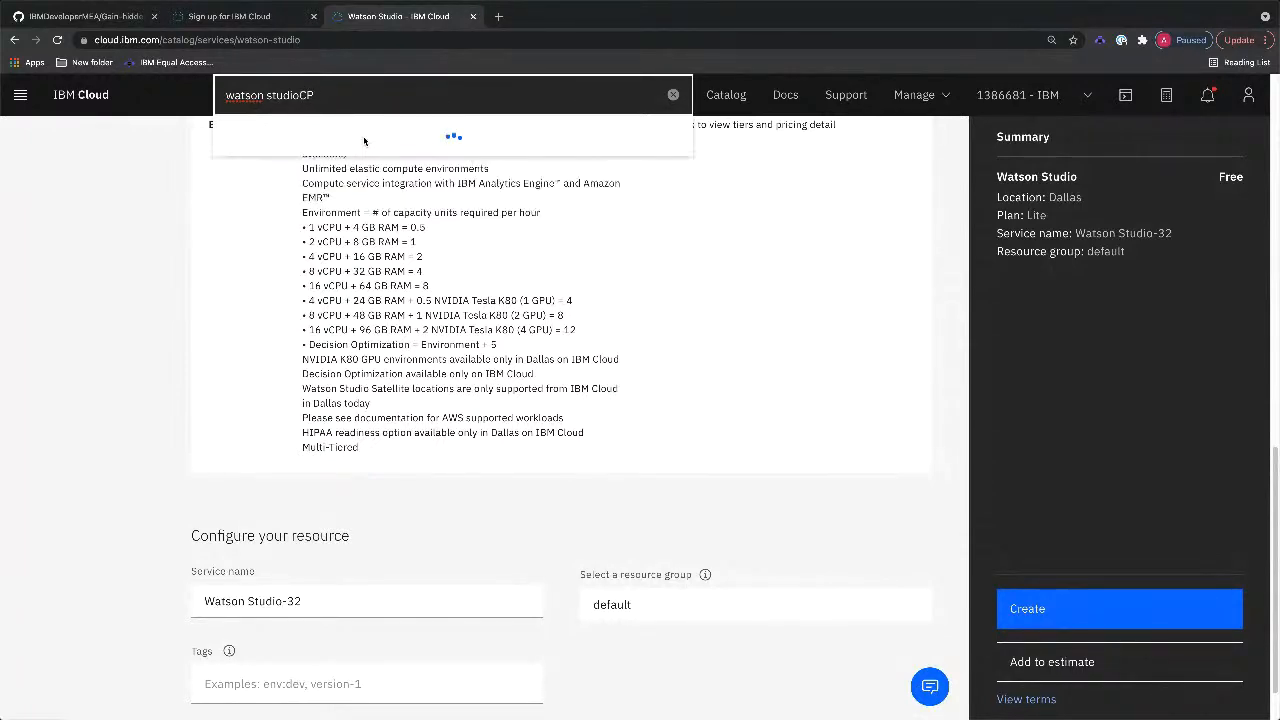
key(BackSpace)
key(BackSpace)
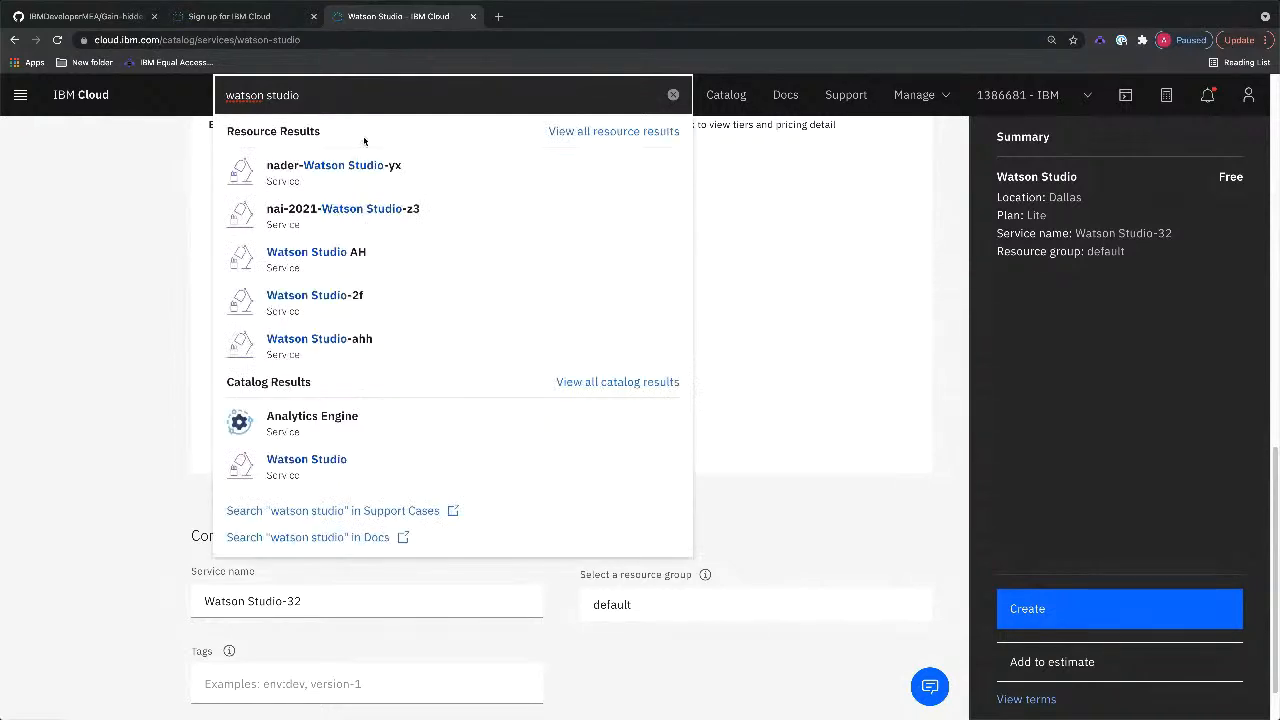
text(-Cp)
key(BackSpace)
text(P)
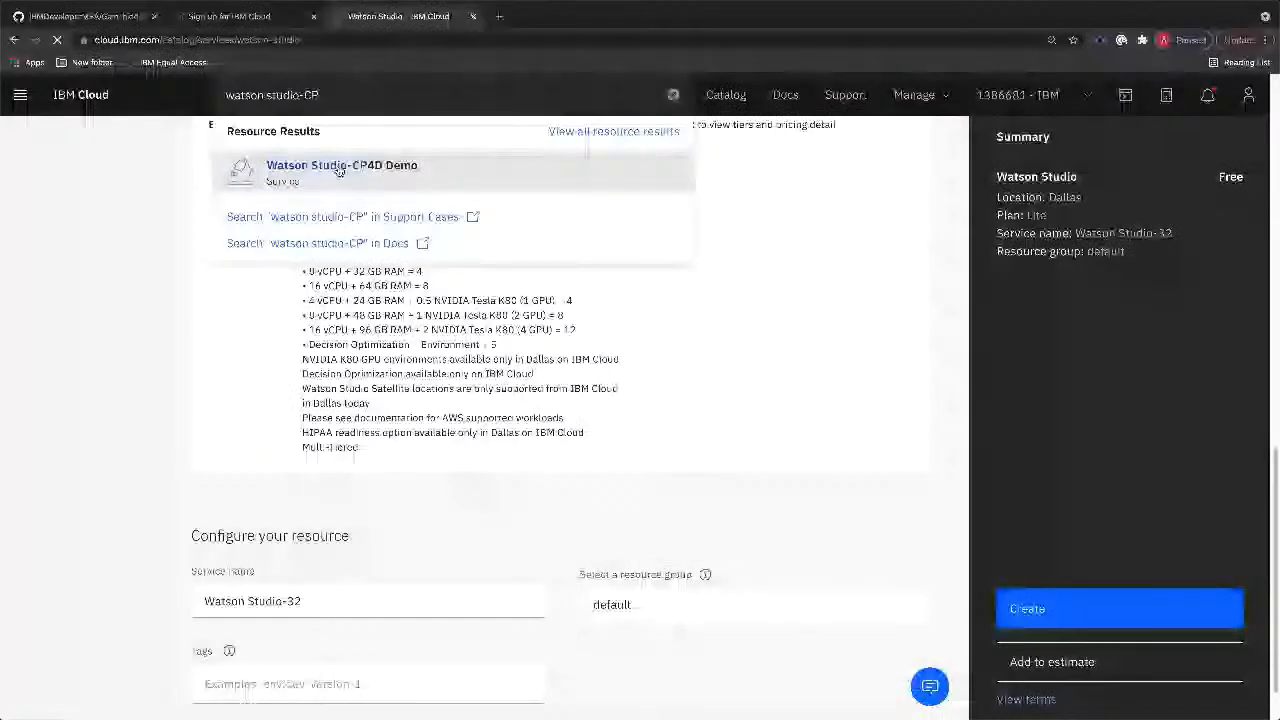
click(339, 168)
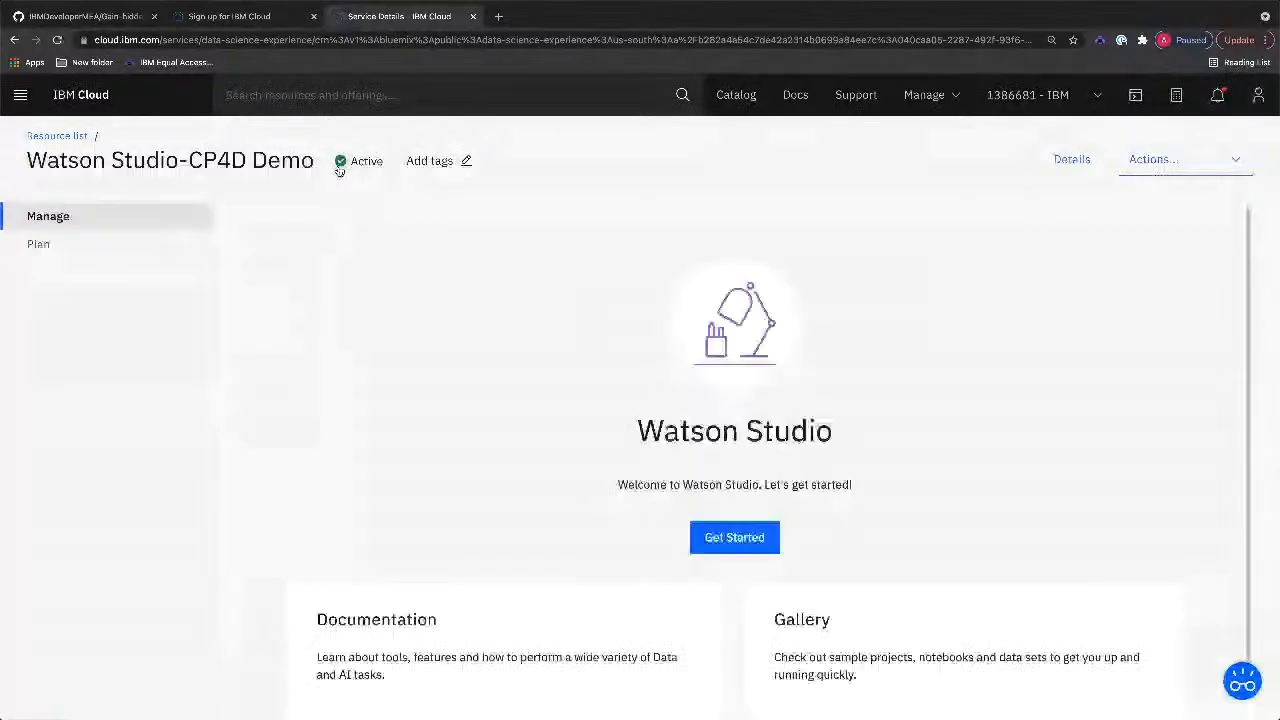
Step: Launch Watson Studio from the service instance and start creating an empty project
click(738, 541)
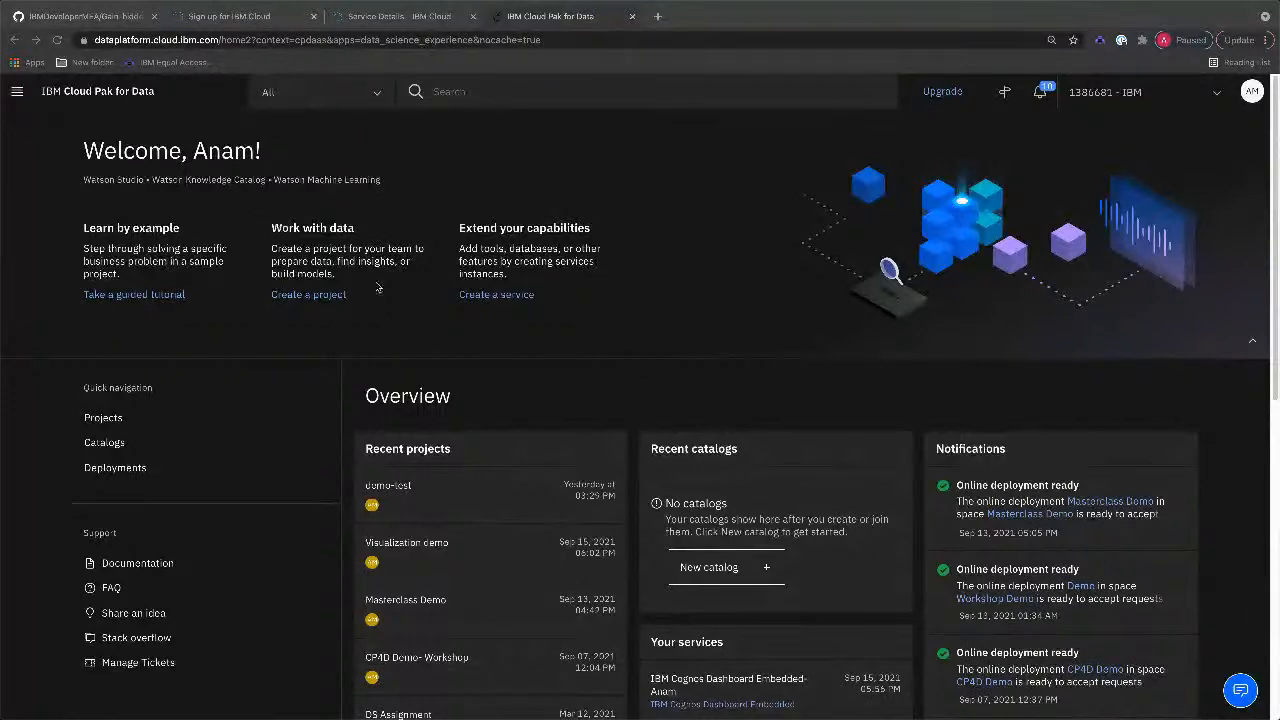
click(320, 296)
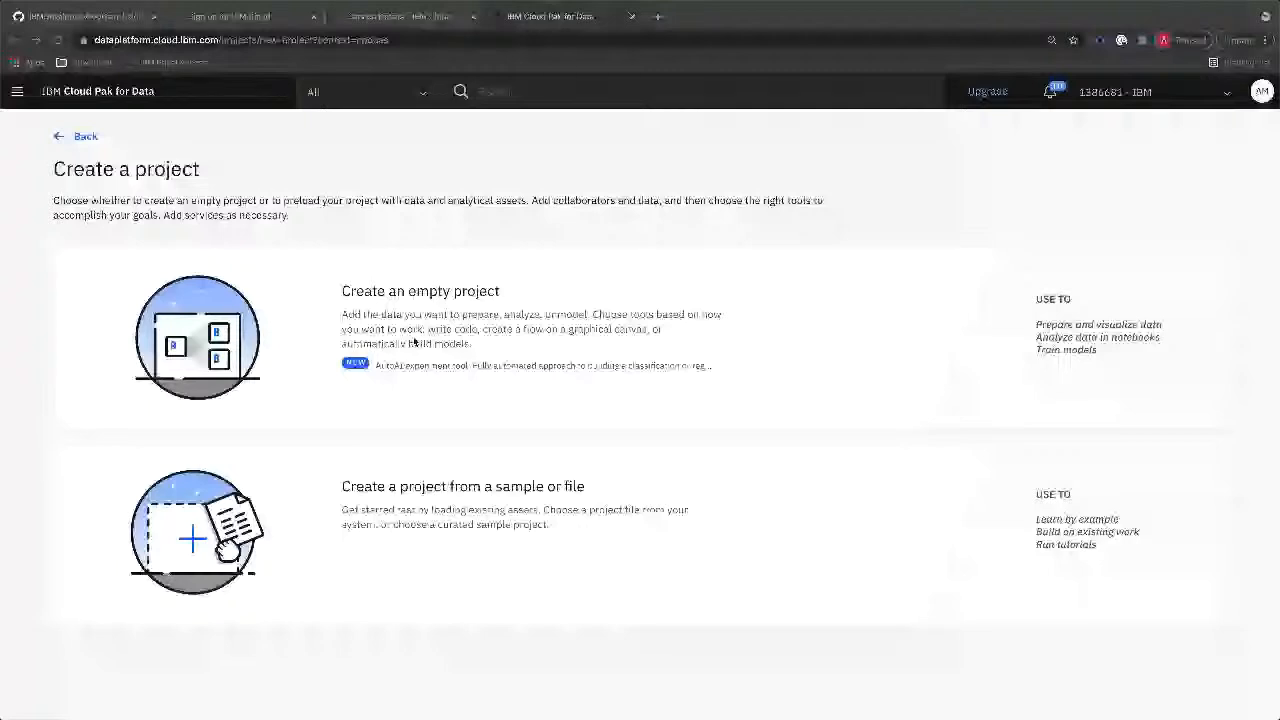
click(422, 298)
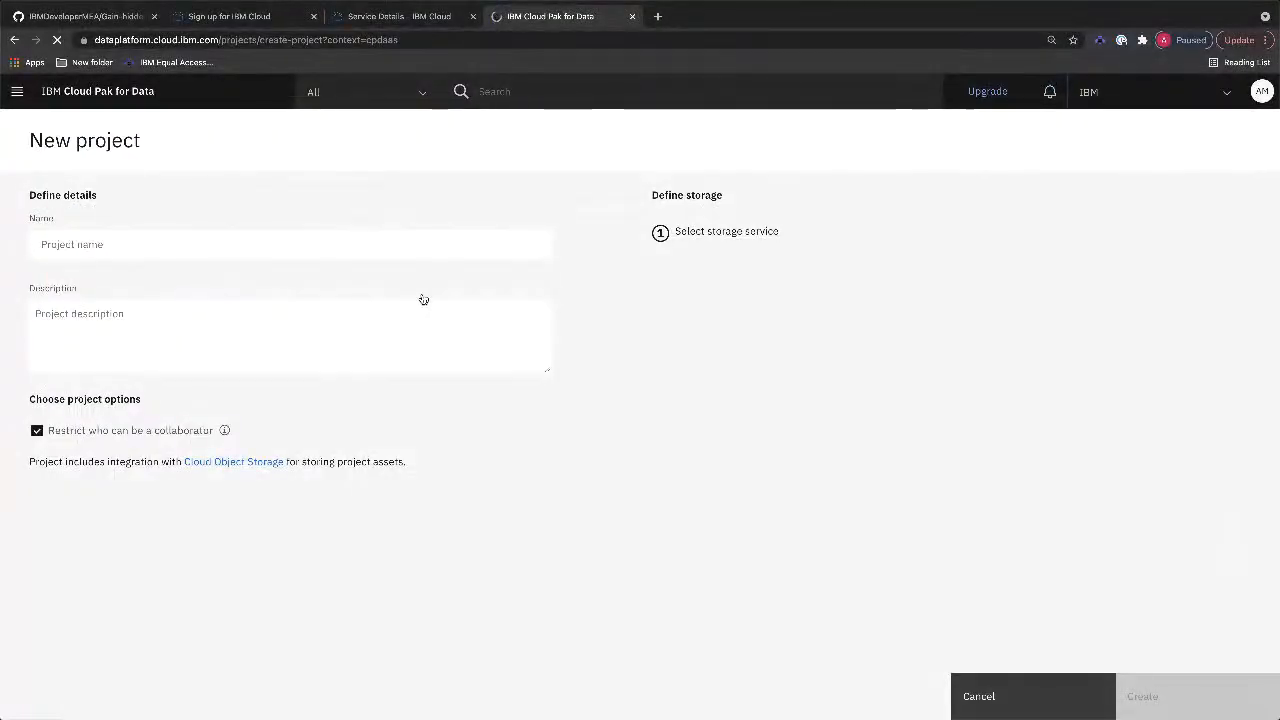
Step: Name the new project "Gain hidden insights"
click(167, 247)
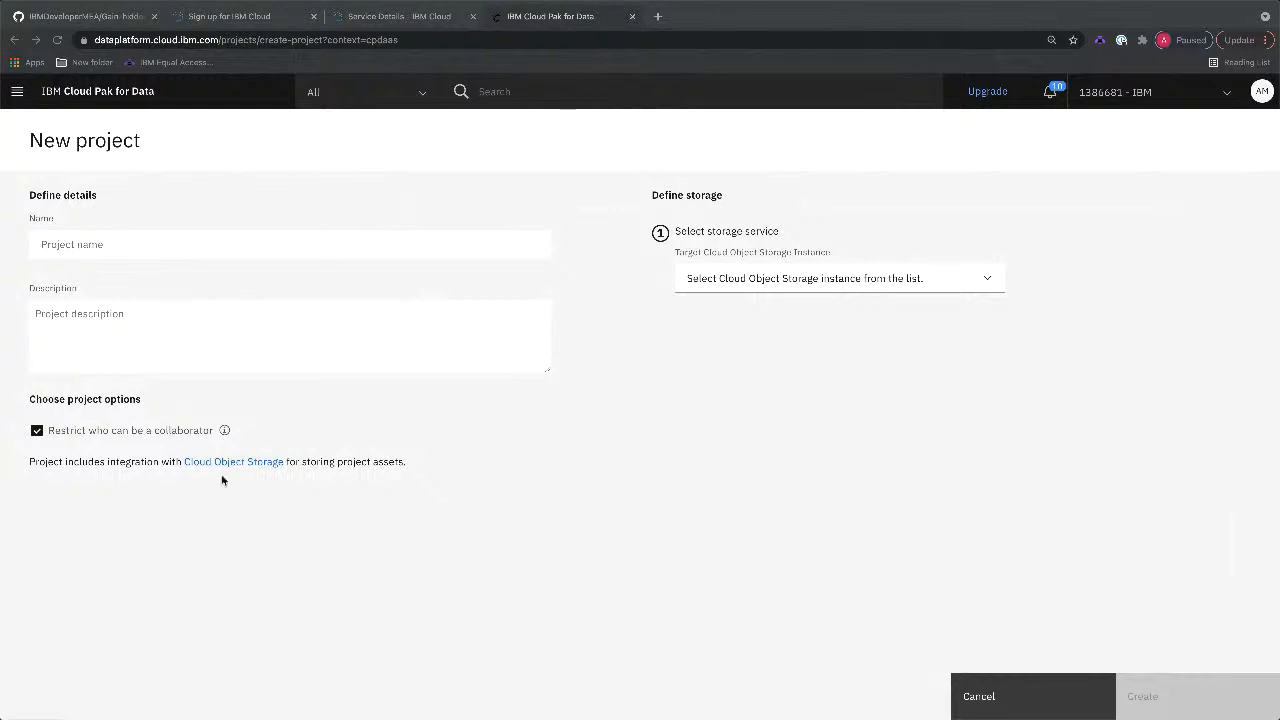
click(103, 243)
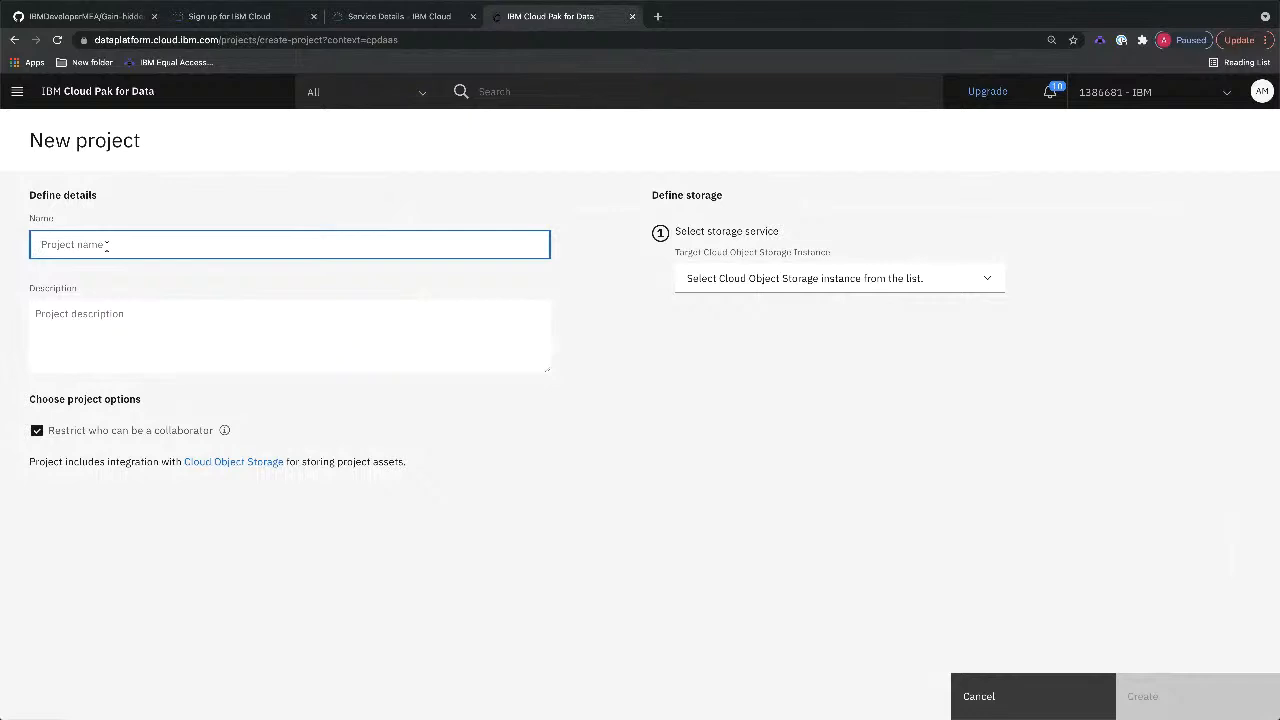
text(Gain hidden i)
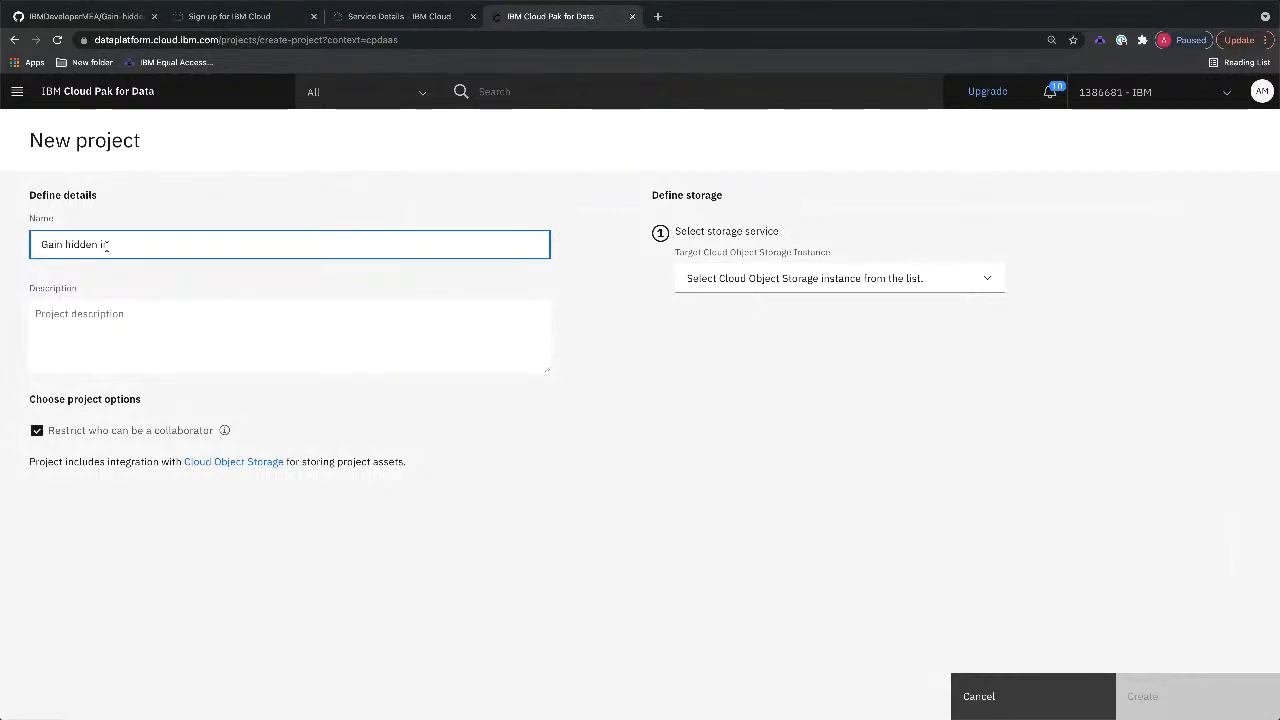
text(nsights)
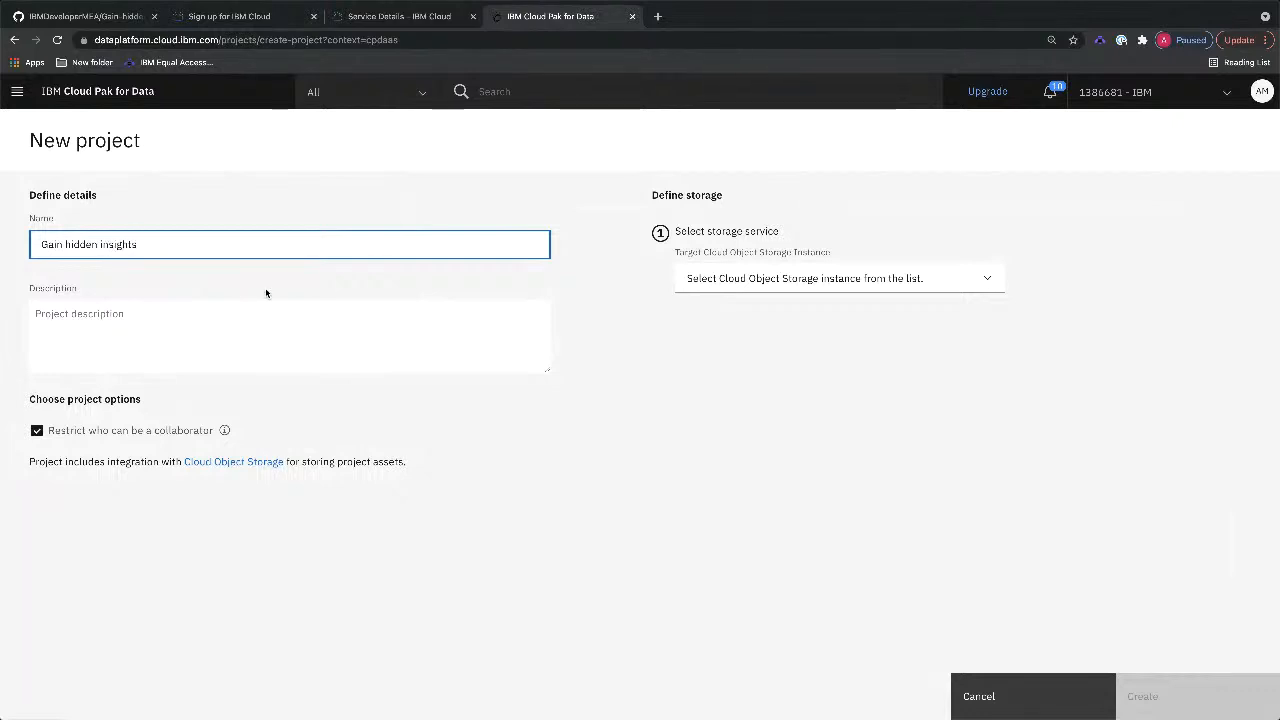
Step: Select Cloud Object Storage-CP4D Demo as the project's target storage instance
click(725, 287)
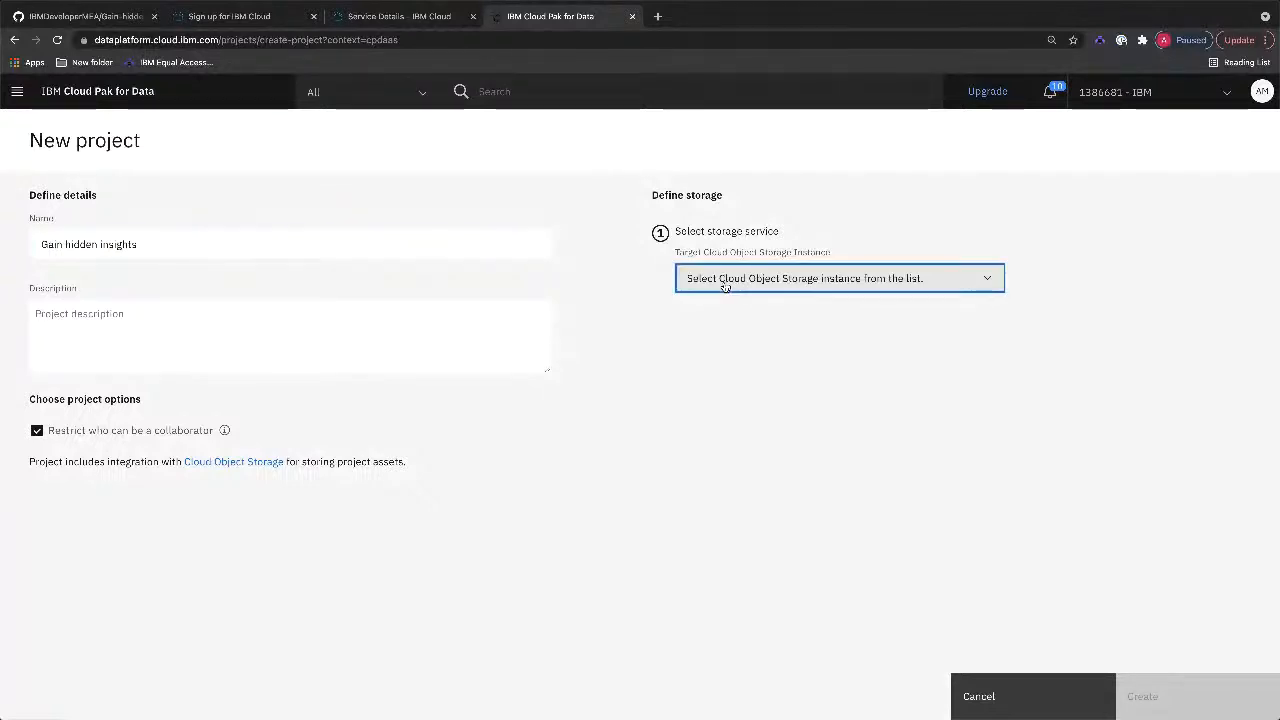
click(725, 287)
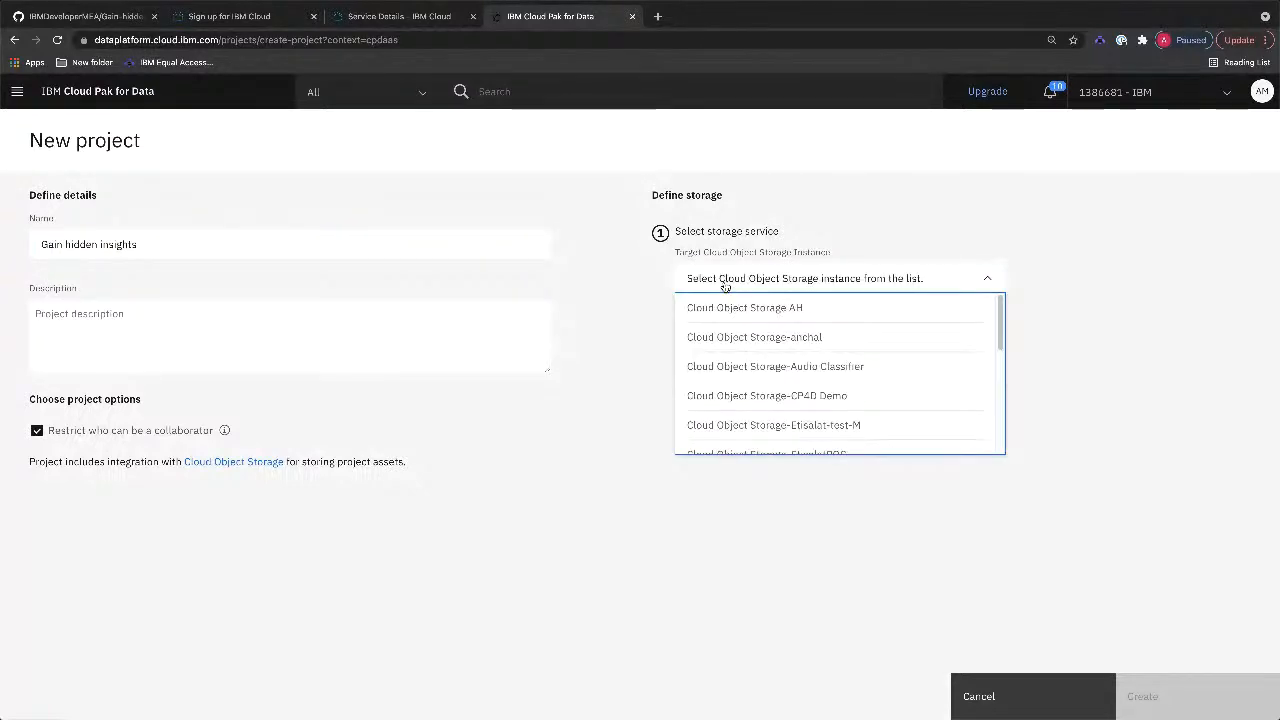
click(741, 396)
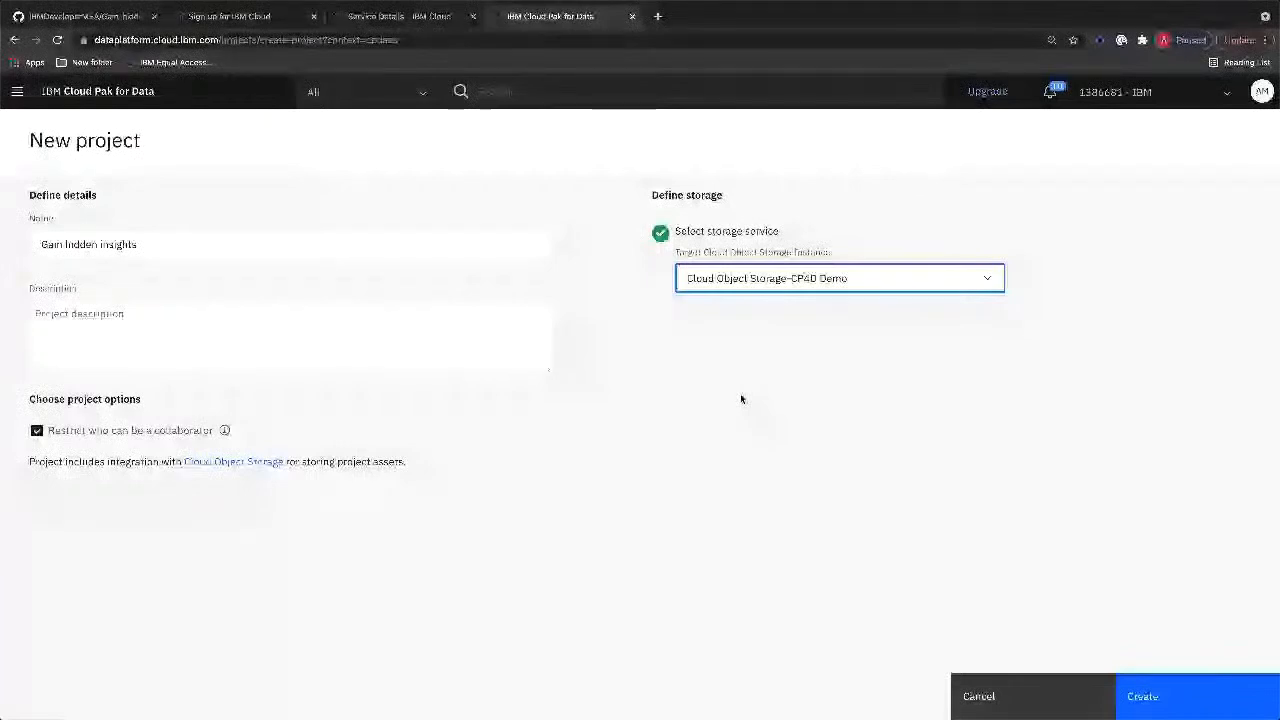
Step: Return to the GitHub workshop README and review the instructions for creating Object Storage, the Watson Studio service and a Watson Studio project
click(112, 19)
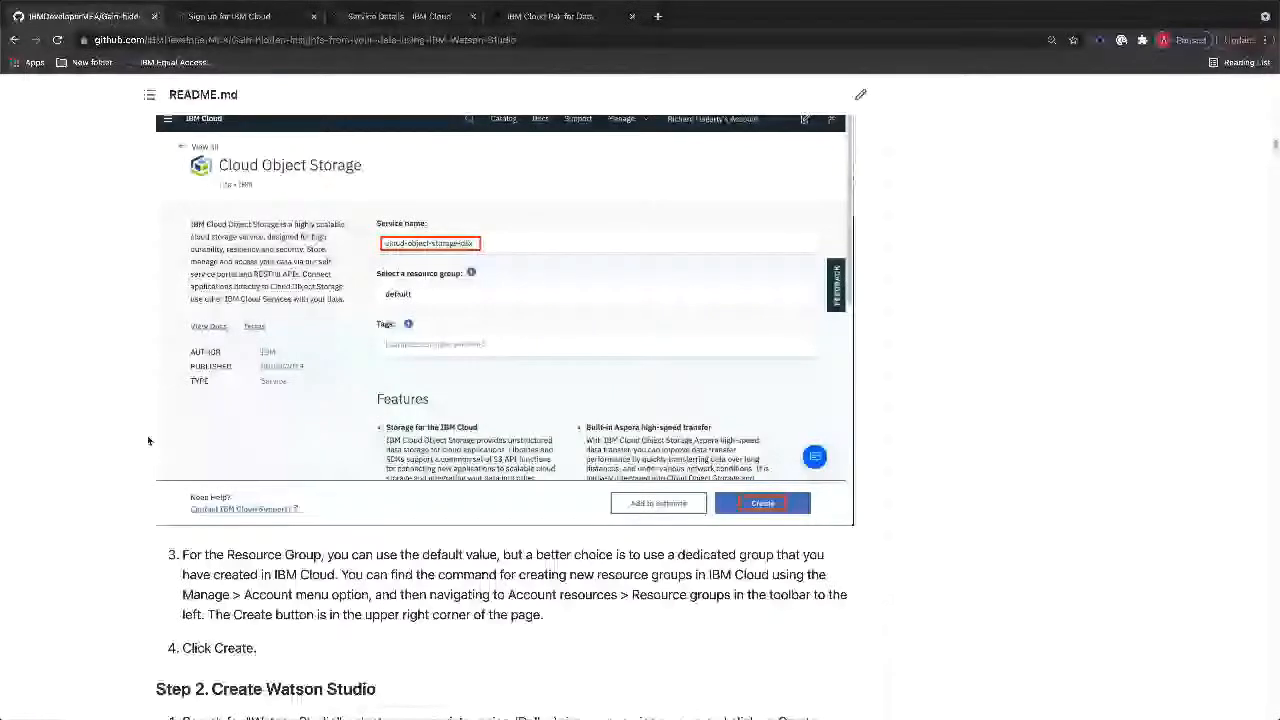
scroll(148, 440, down, 5)
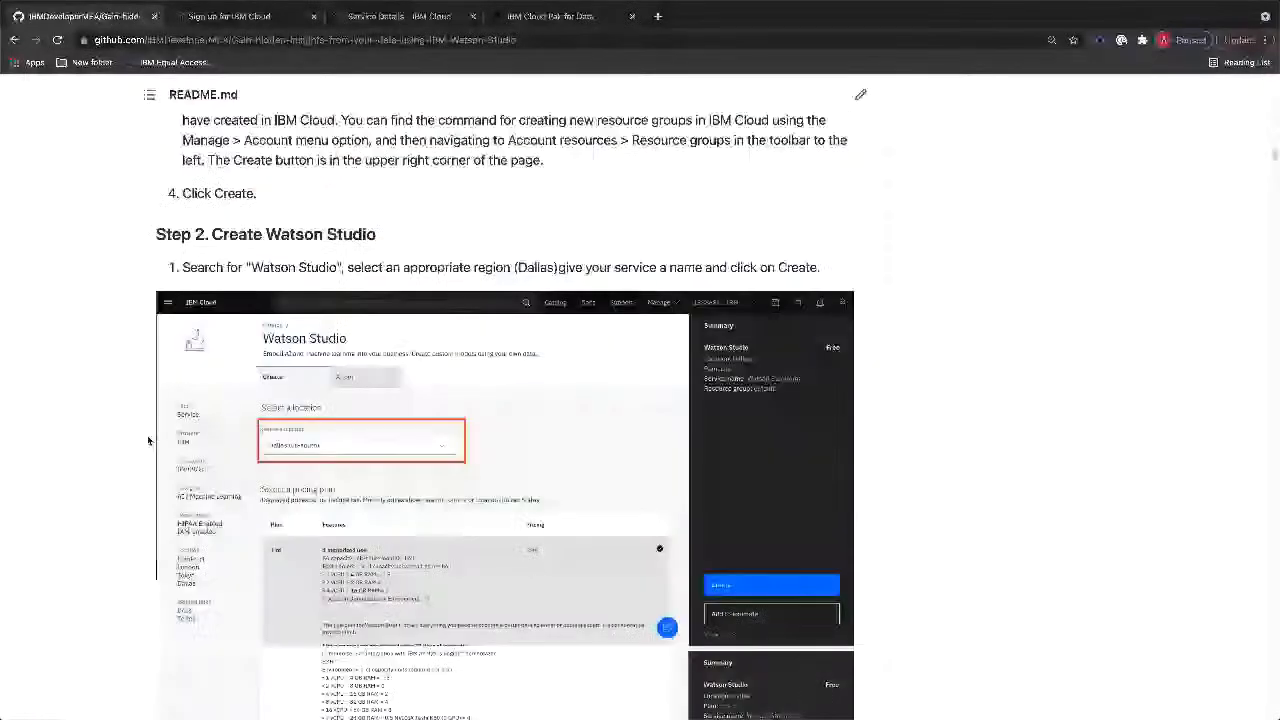
scroll(148, 440, up, 6)
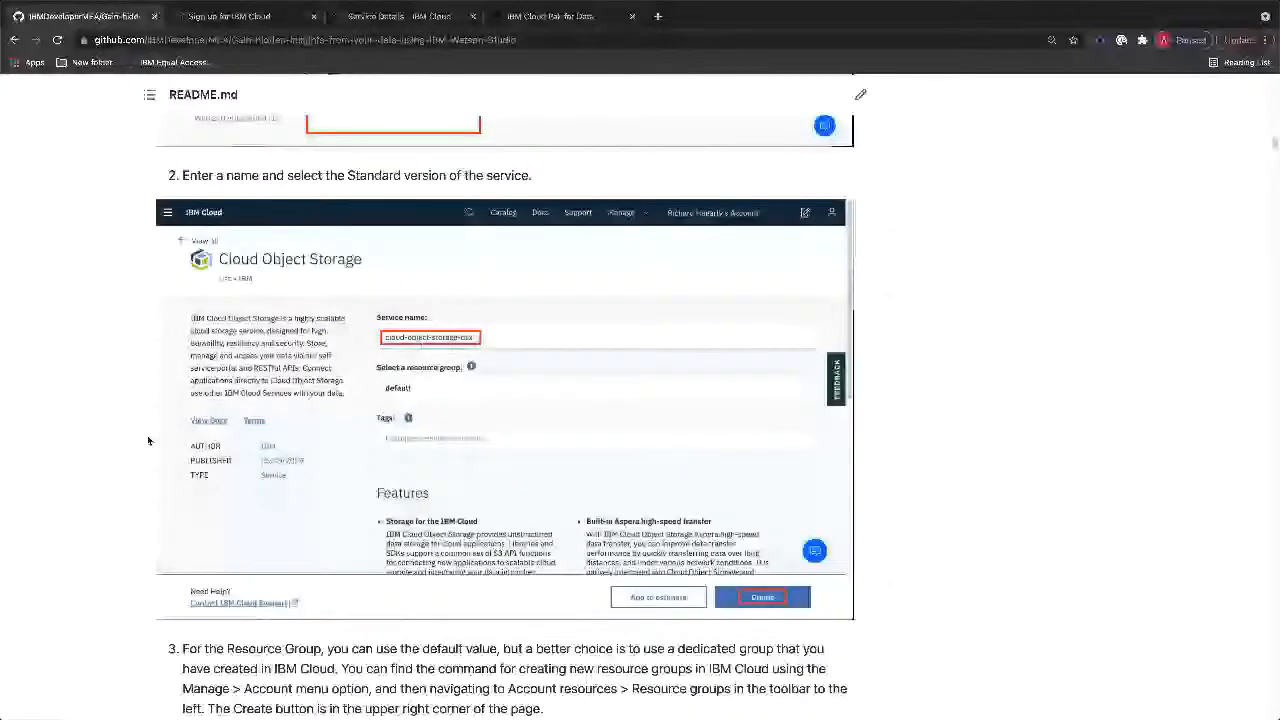
scroll(148, 440, down, 6)
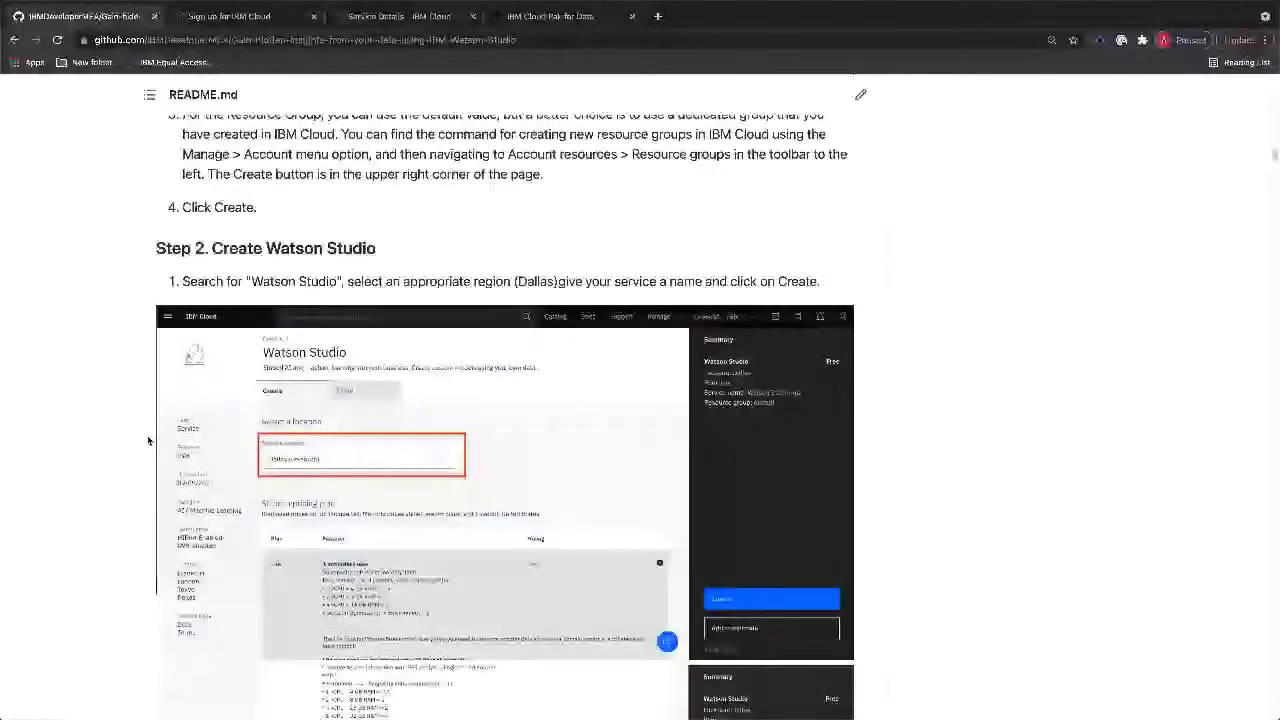
scroll(148, 440, down, 1)
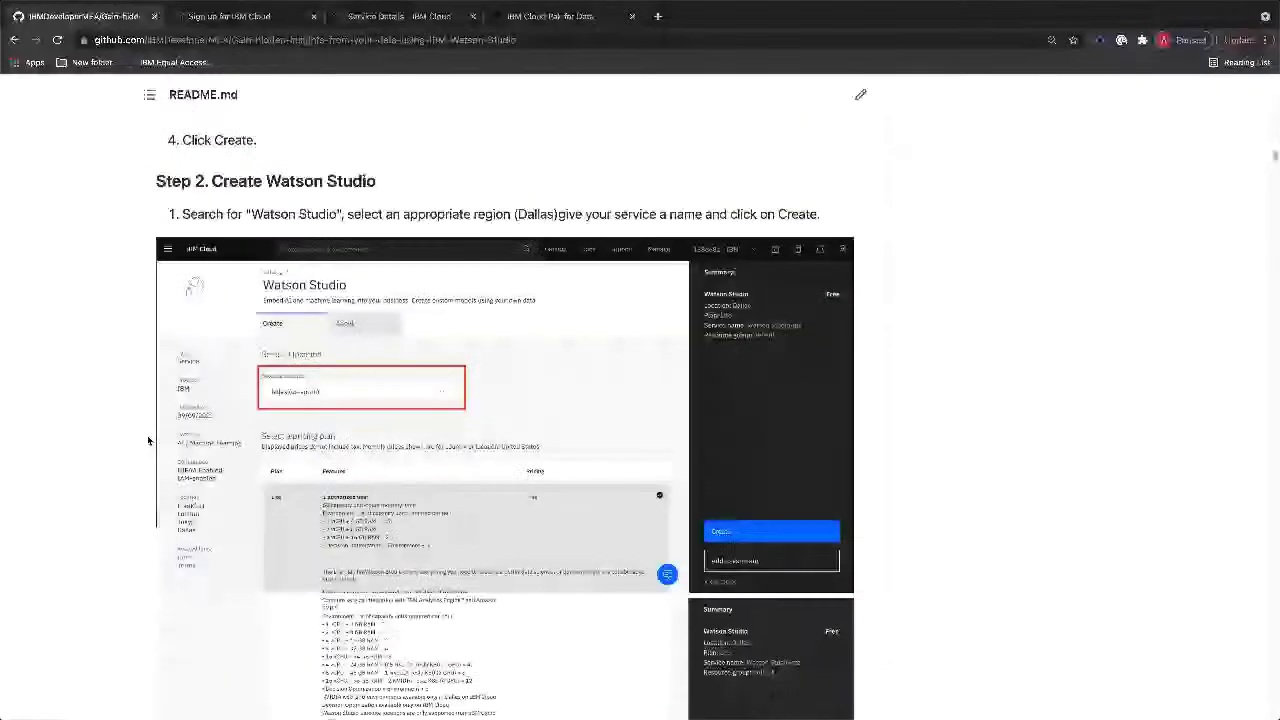
scroll(148, 440, down, 5)
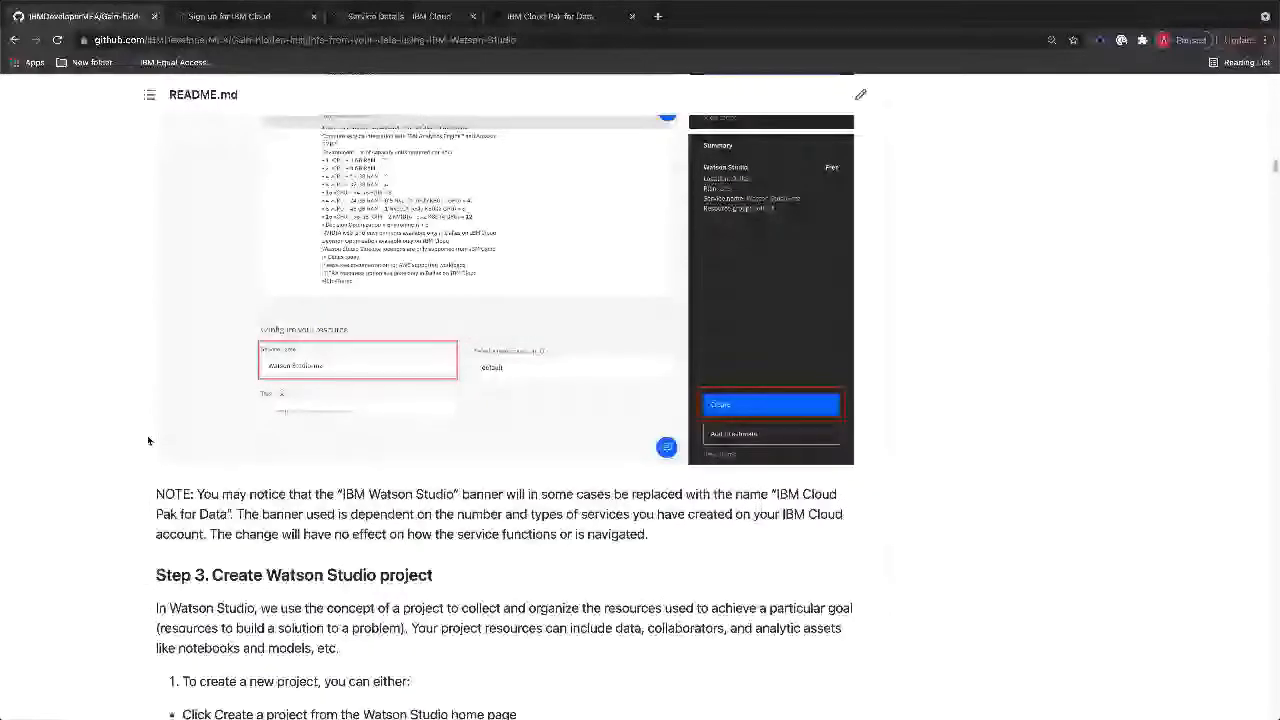
scroll(148, 440, down, 3)
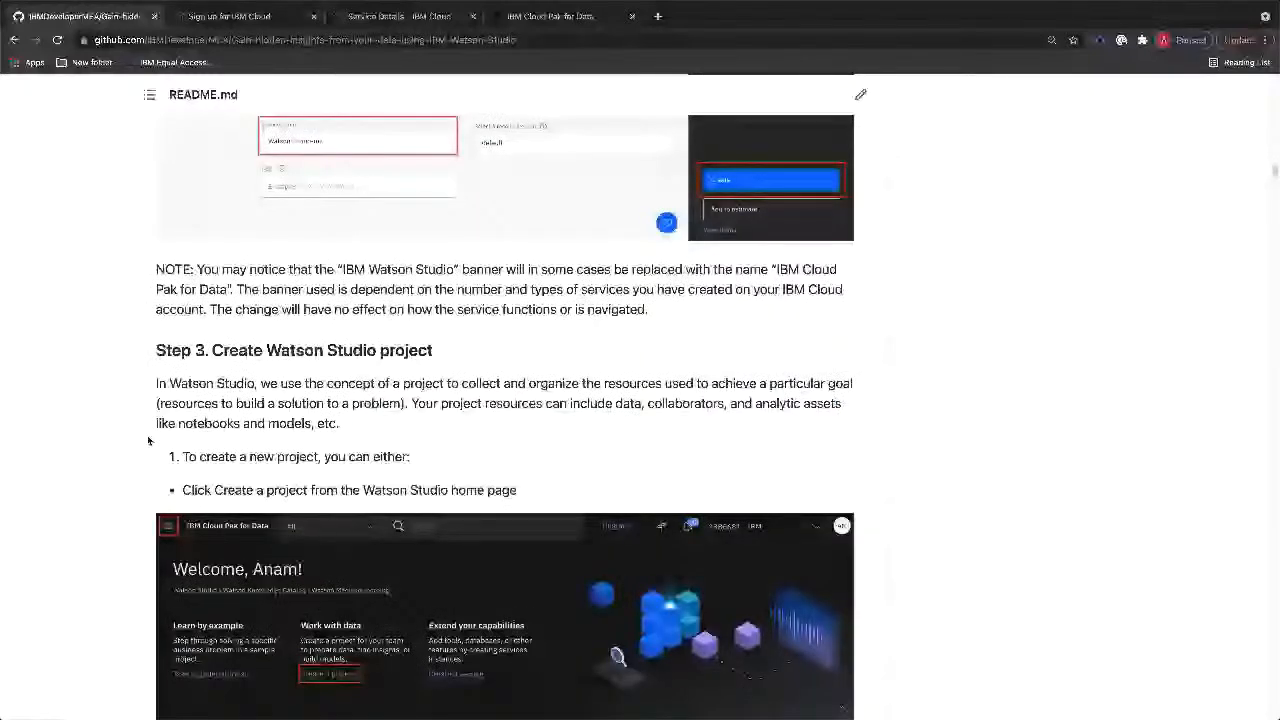
scroll(148, 440, down, 2)
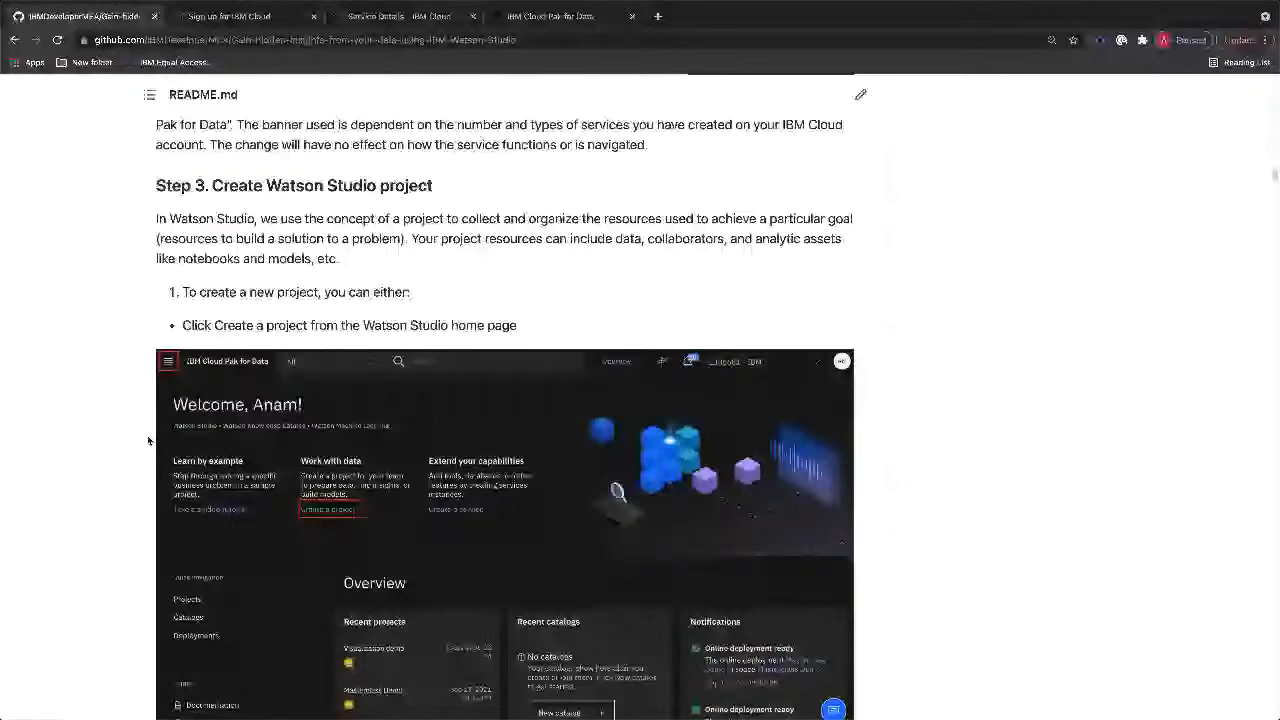
Step: Read the README's Step 3 on creating a Watson Studio project, covering the empty project option, unique project name and object storage instance
scroll(147, 435, down, 1)
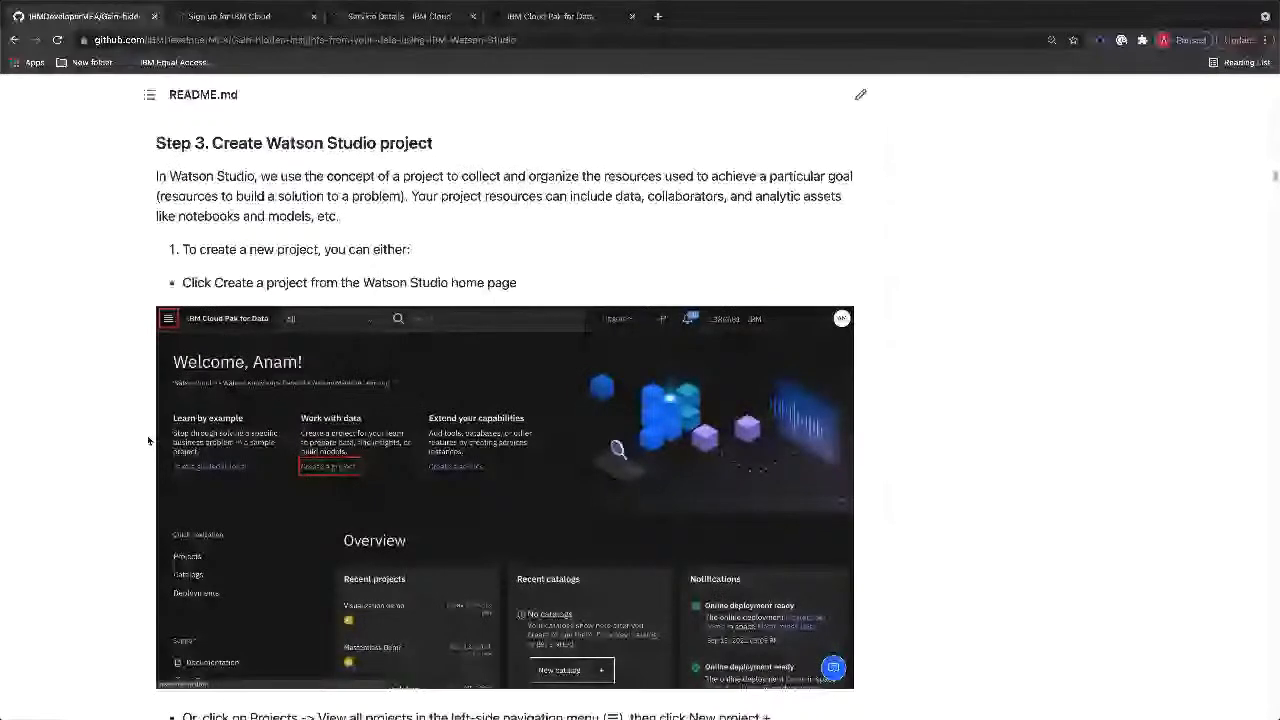
scroll(147, 435, down, 1)
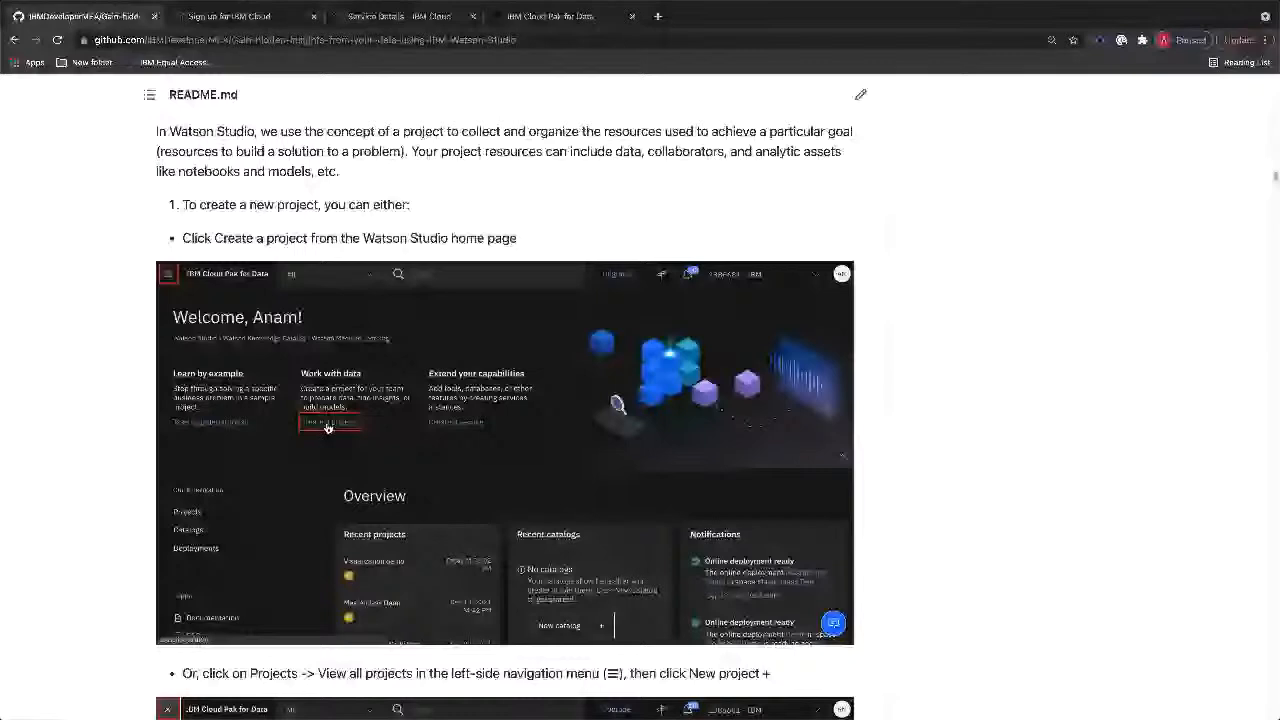
scroll(327, 427, down, 10)
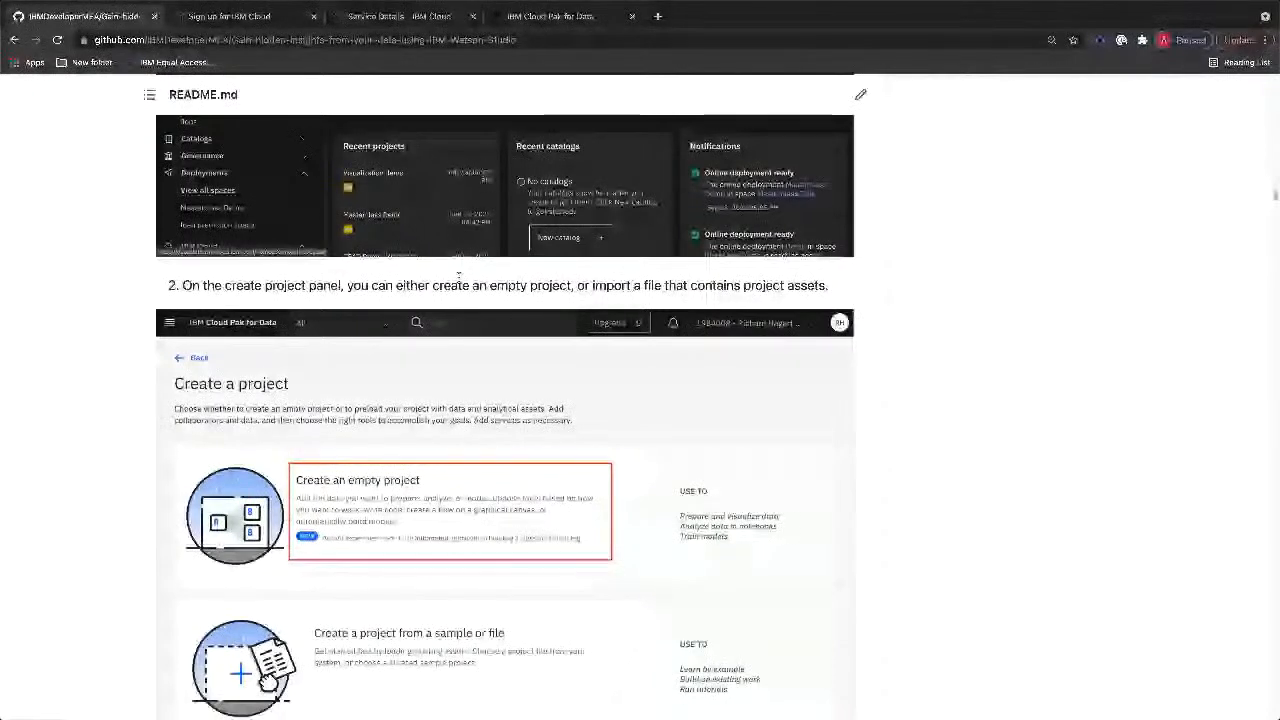
scroll(194, 518, down, 1)
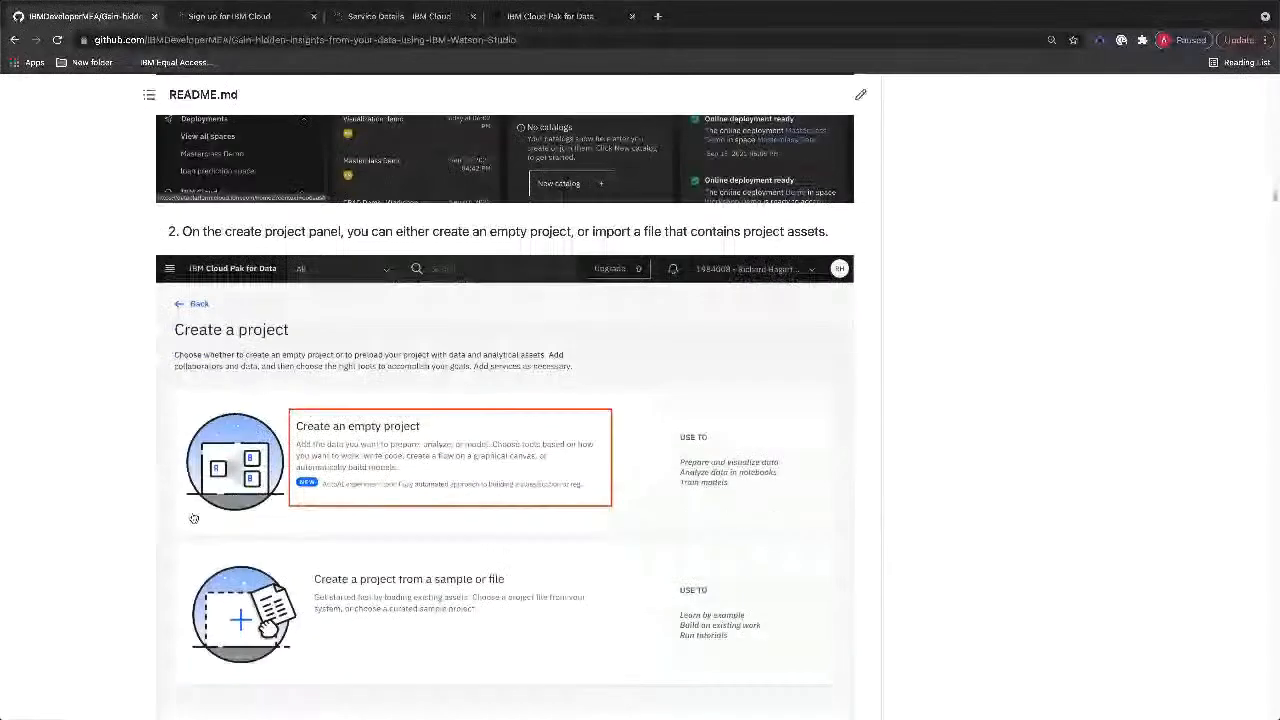
scroll(194, 518, down, 3)
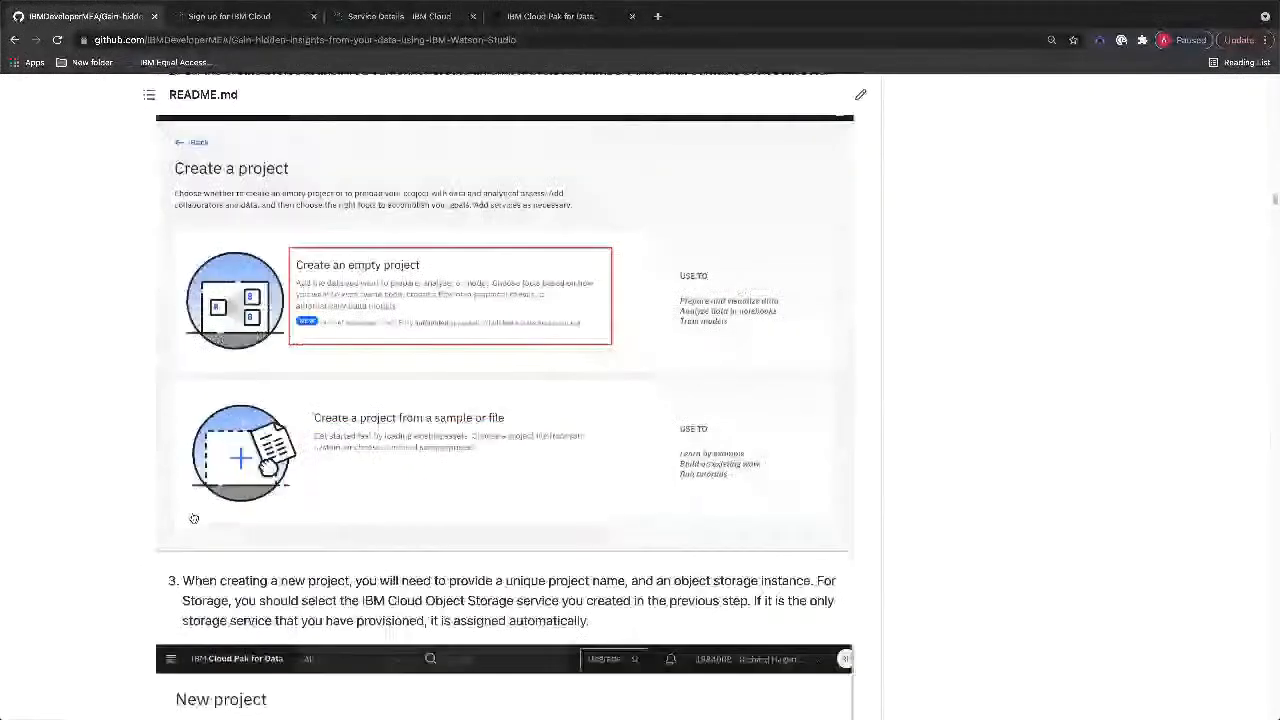
scroll(267, 547, down, 5)
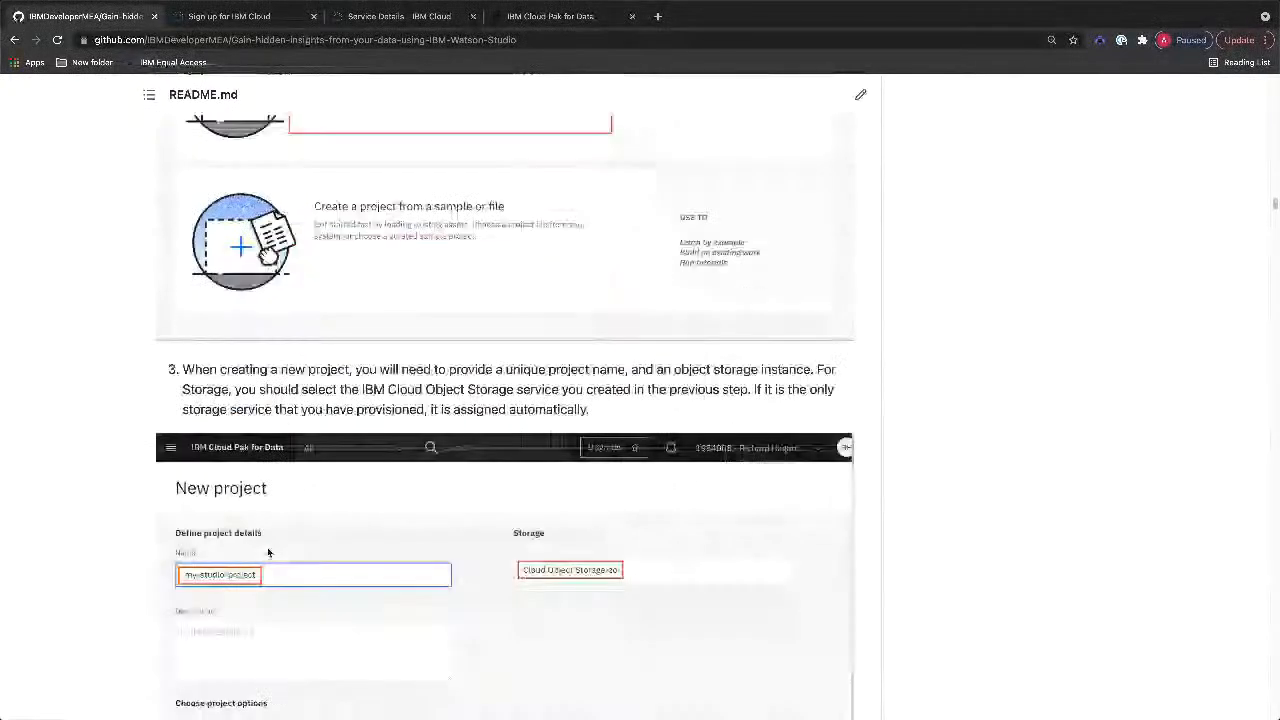
scroll(268, 553, down, 2)
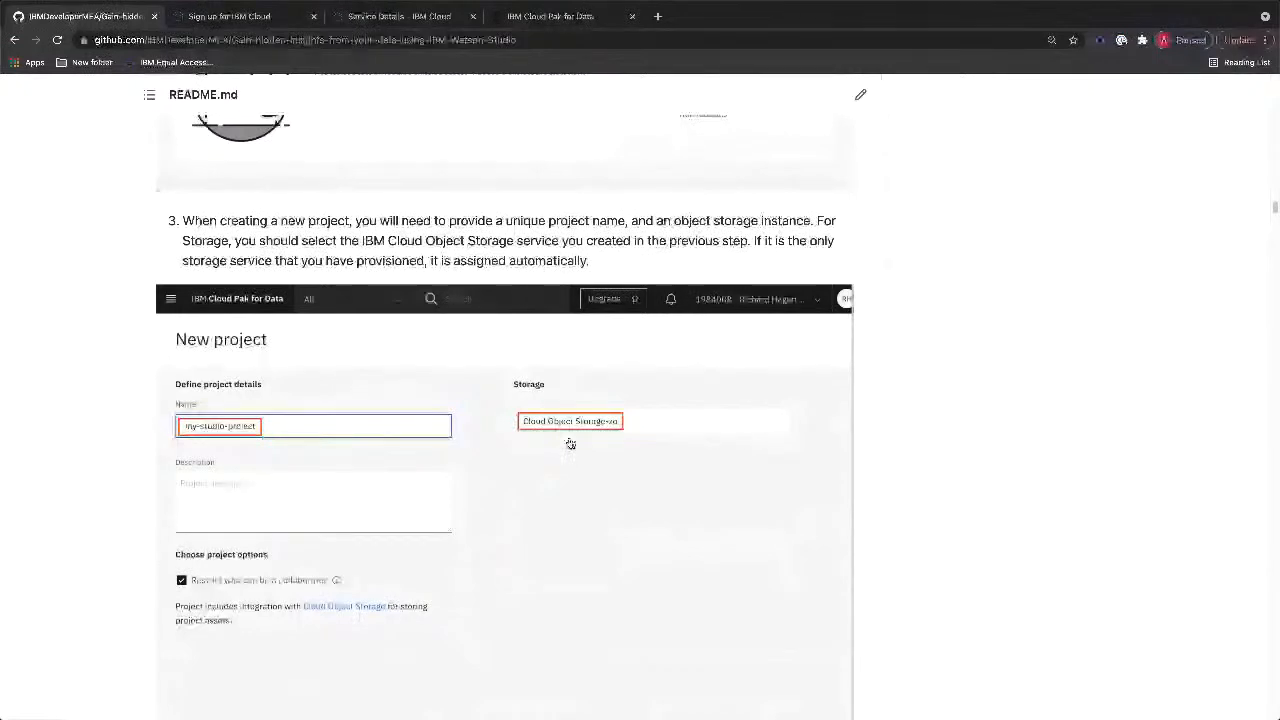
scroll(570, 443, down, 2)
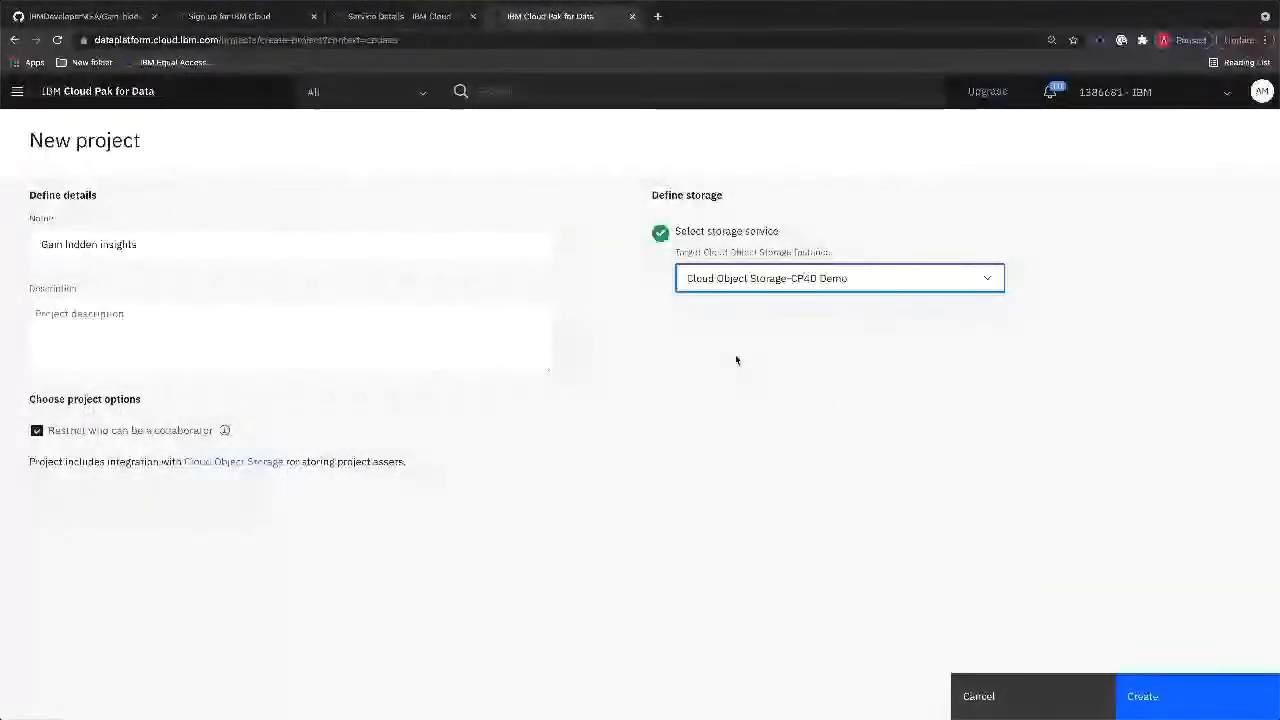
Step: Return to the new project form in IBM Cloud Pak for Data and create the "Gain hidden insights" project with Cloud Object Storage-CP4D Demo
click(783, 282)
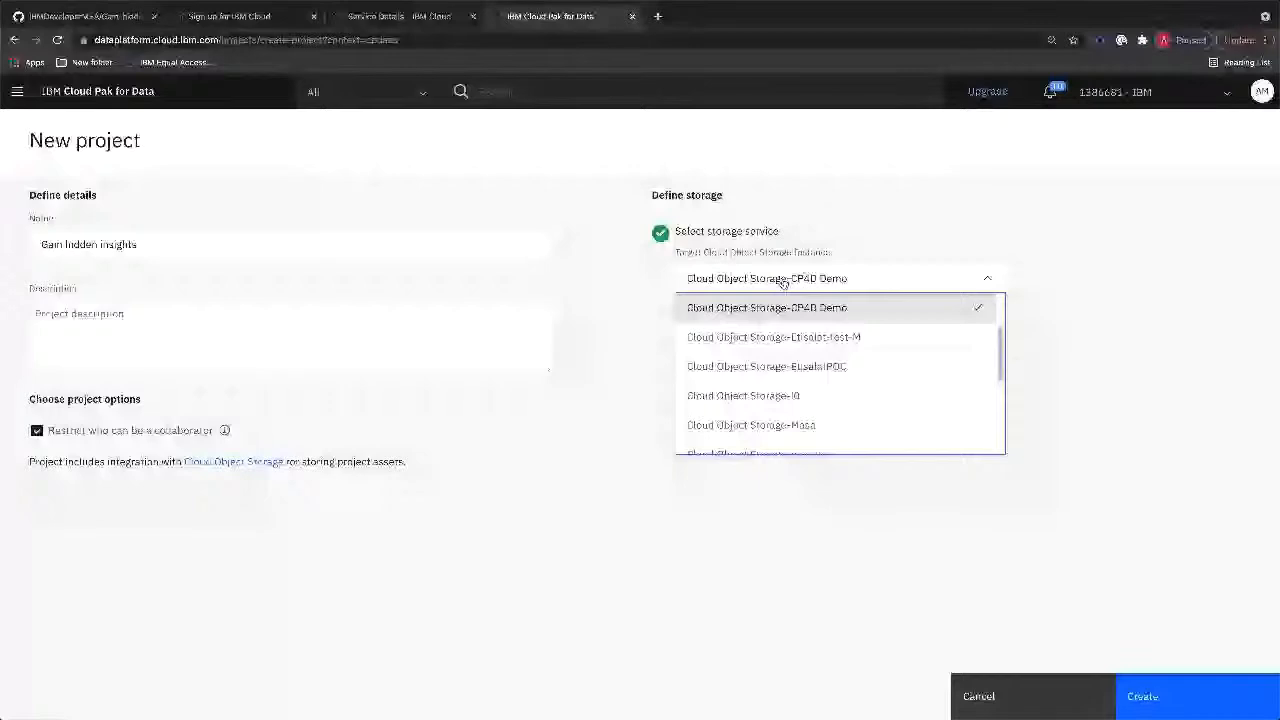
click(467, 254)
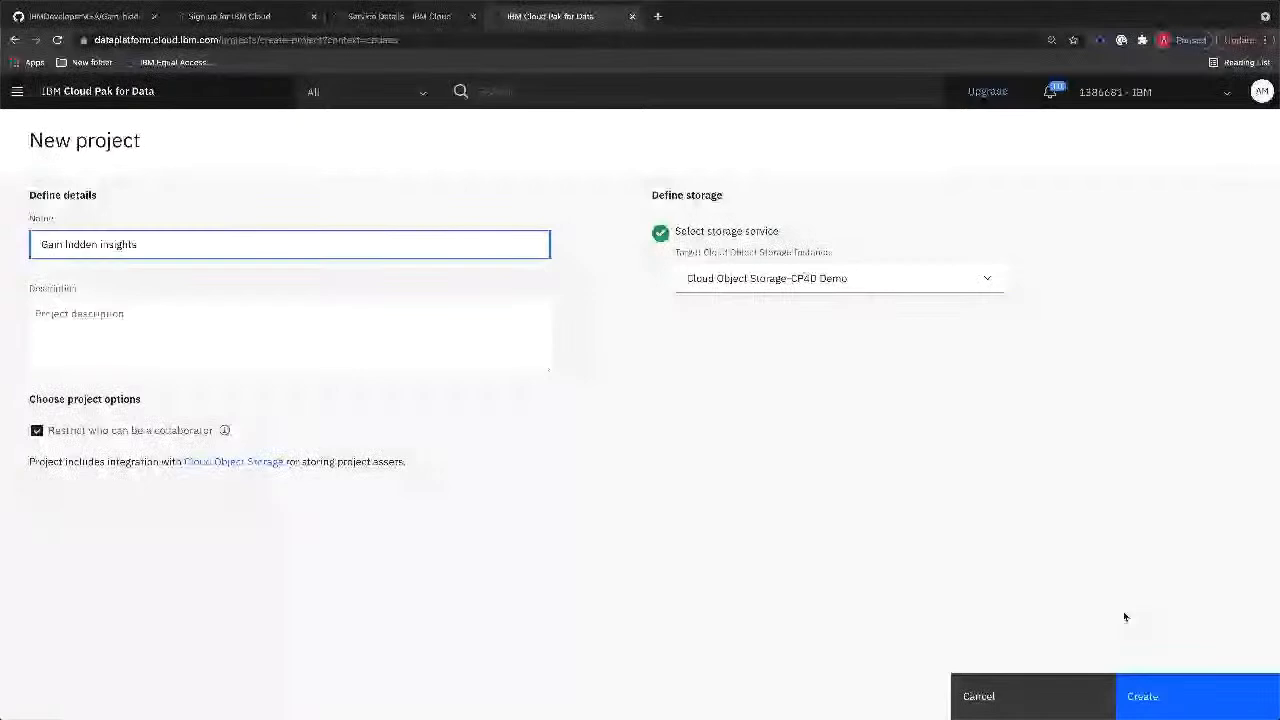
click(1142, 695)
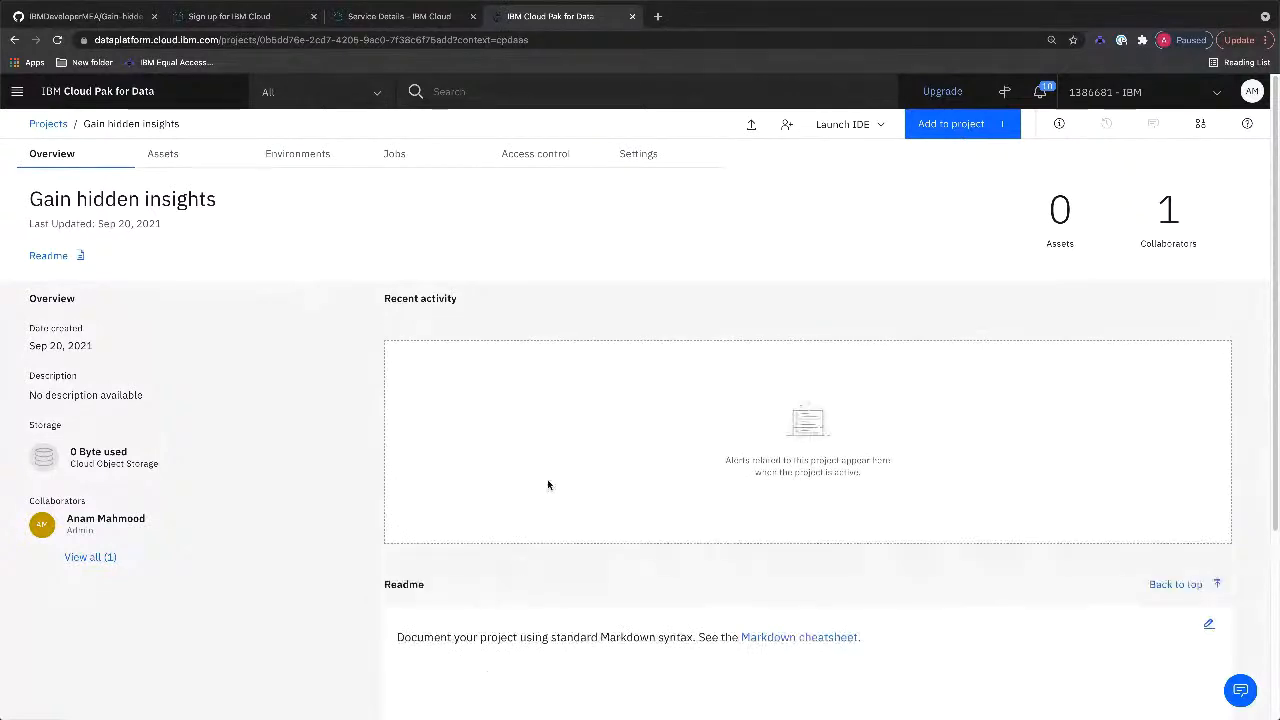
Step: Examine the new project's overview, data assets, environment definitions, jobs and the permission levels available to collaborators
scroll(520, 505, down, 2)
scroll(519, 505, up, 2)
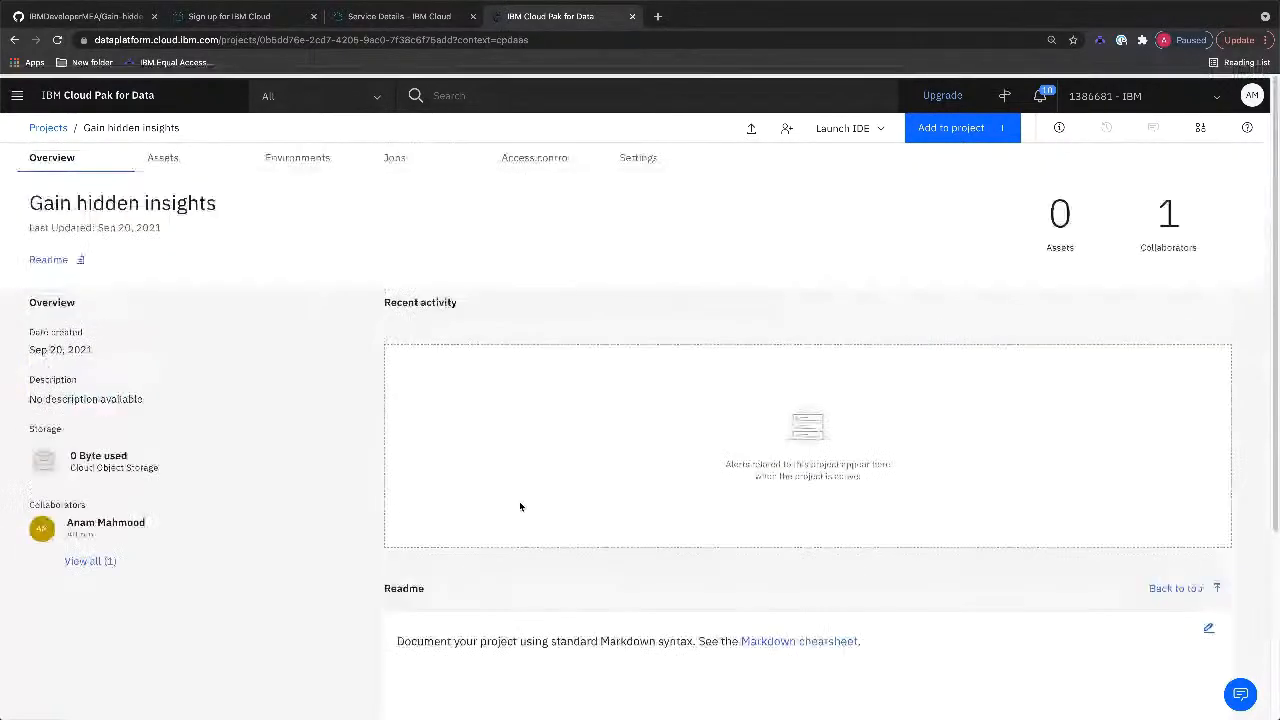
click(164, 156)
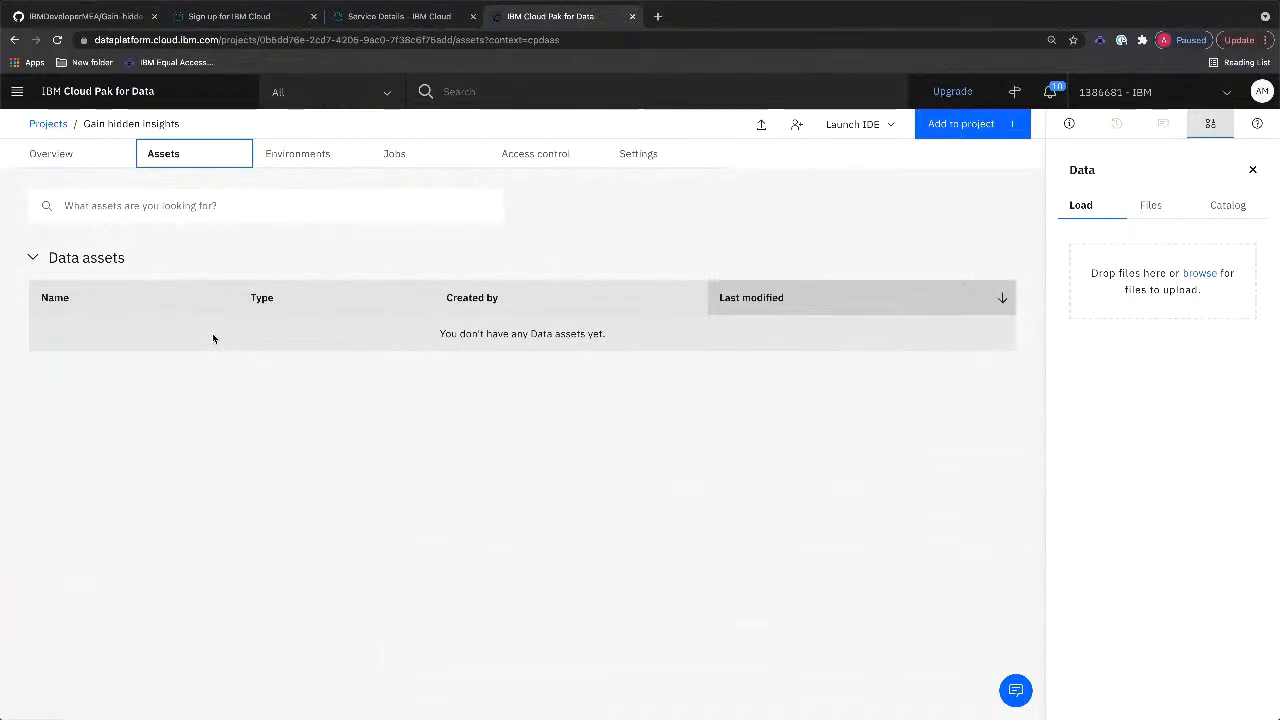
click(296, 155)
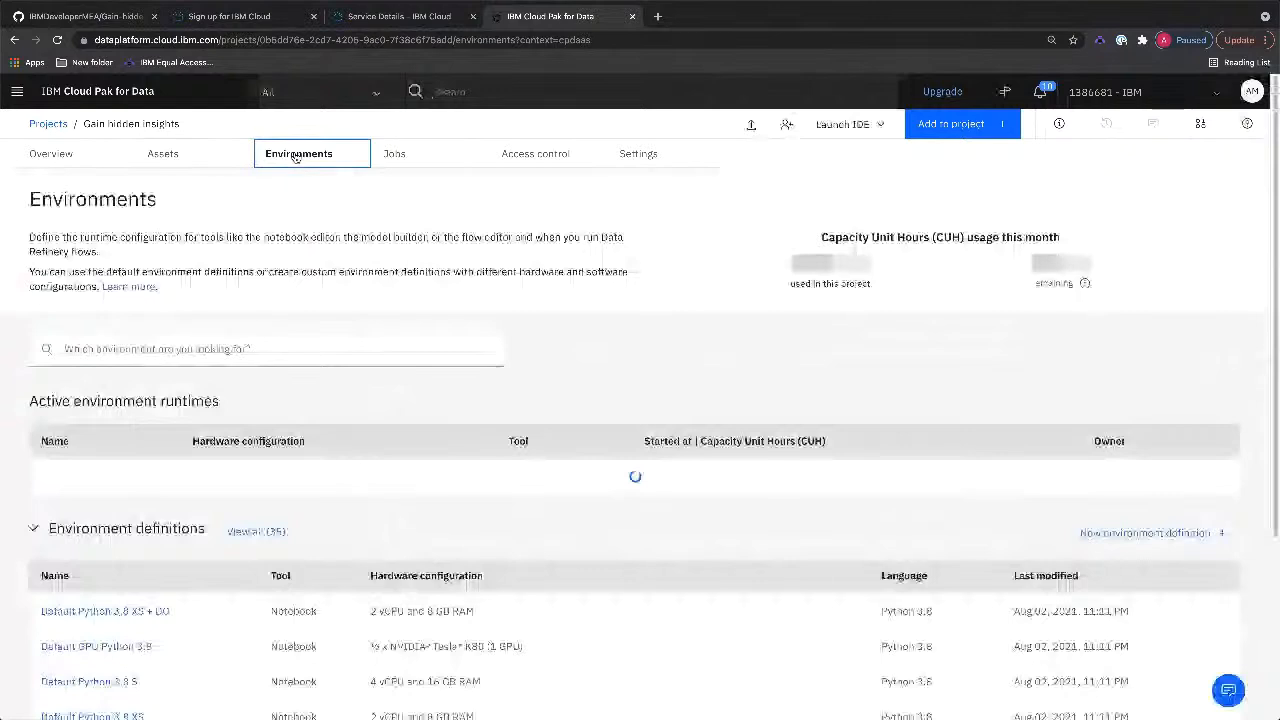
scroll(646, 400, down, 1)
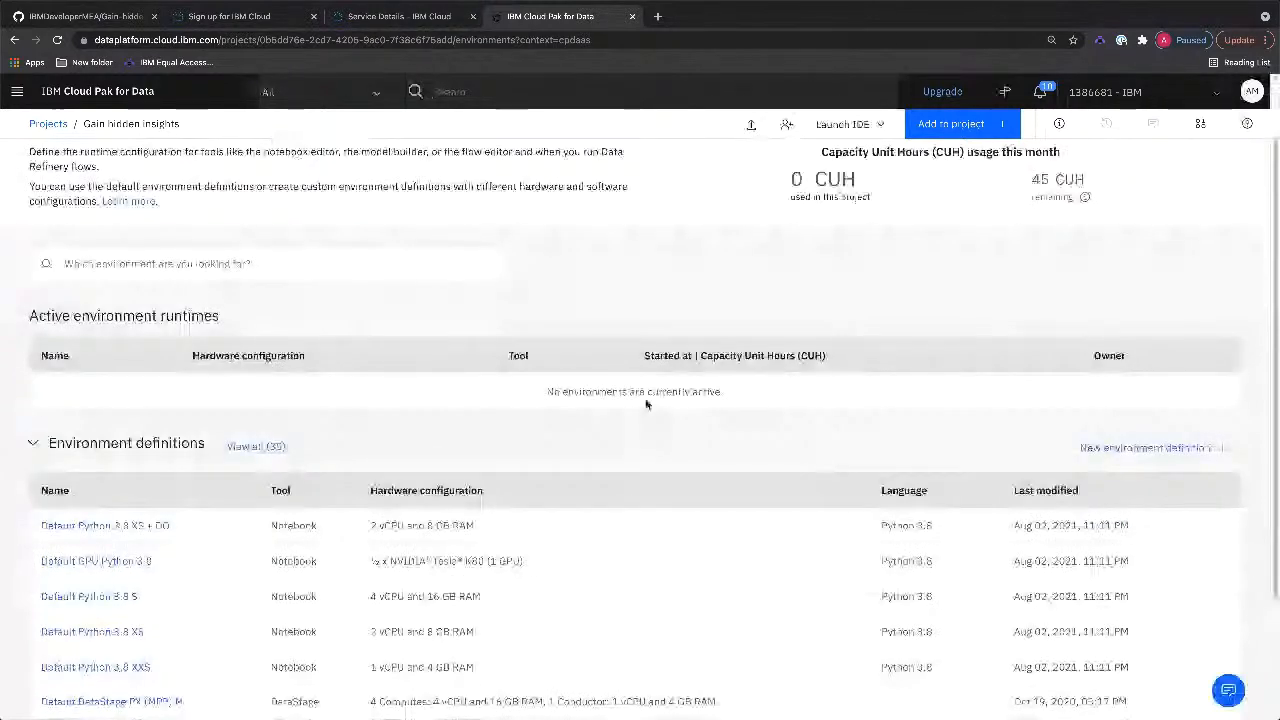
scroll(646, 403, down, 1)
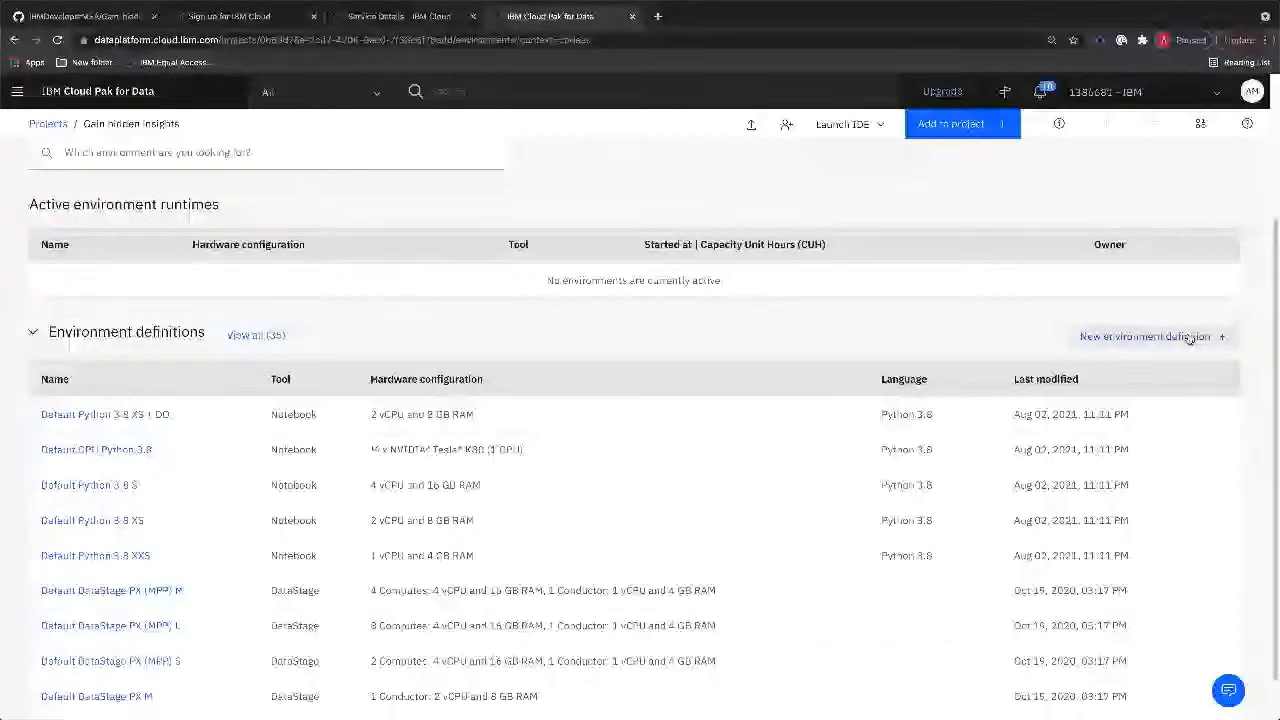
scroll(388, 158, up, 2)
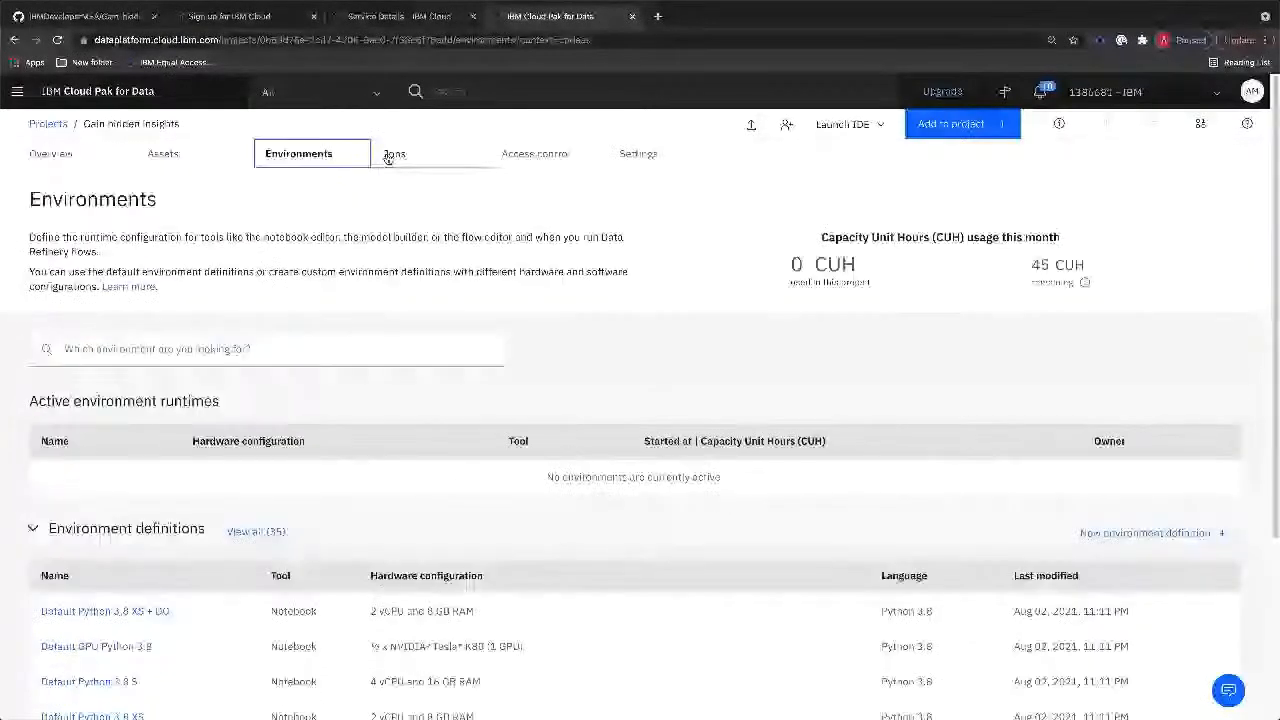
click(388, 156)
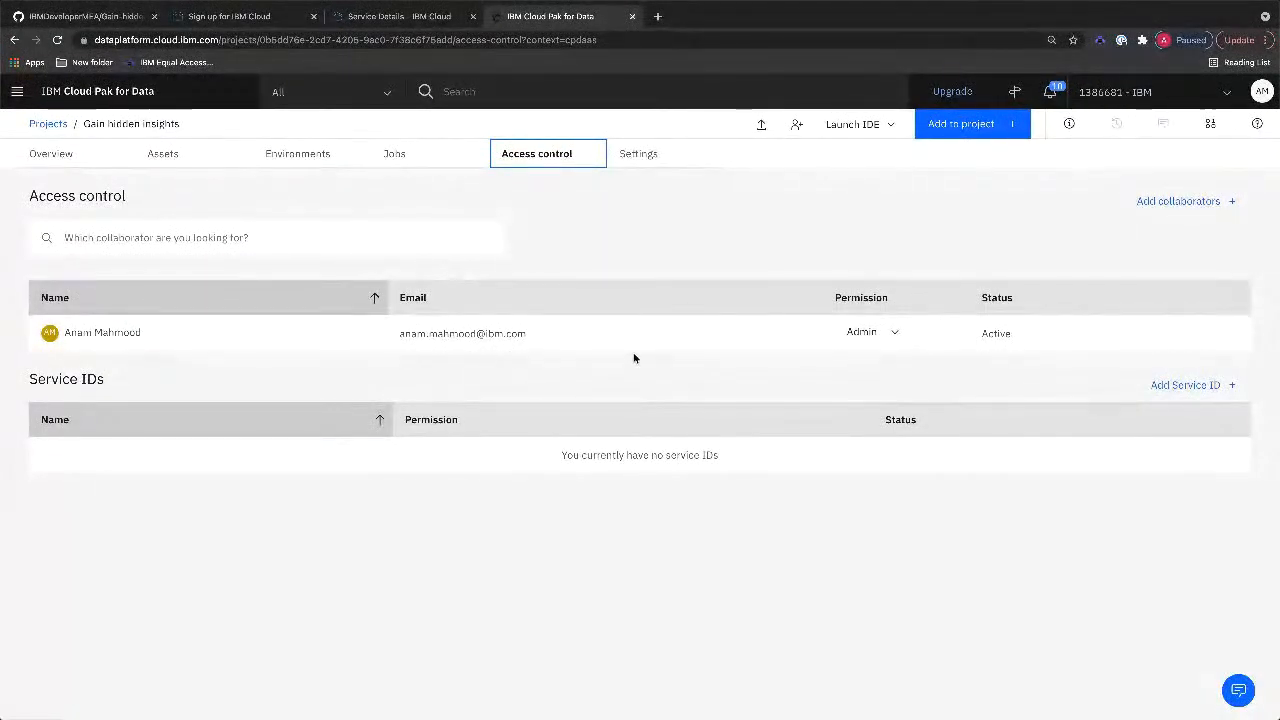
click(886, 334)
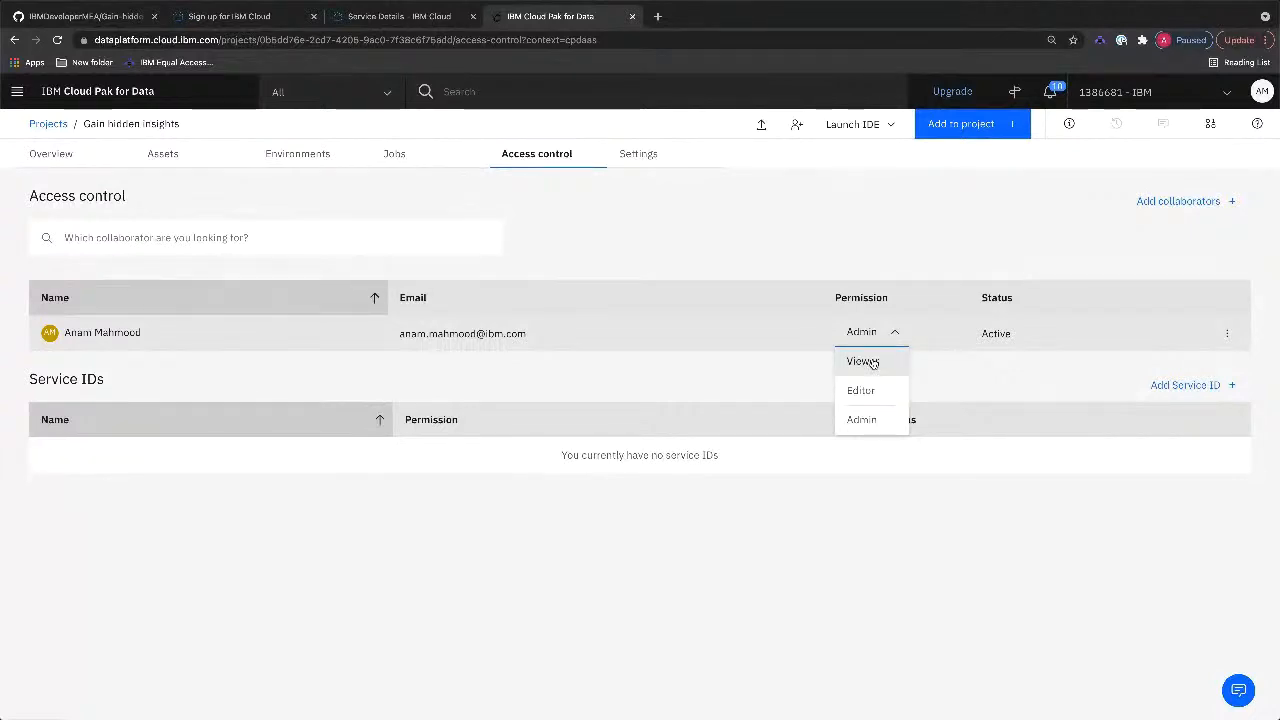
Step: Review the project's settings, including storage, associated services, access tokens, integrations and project scope
click(644, 153)
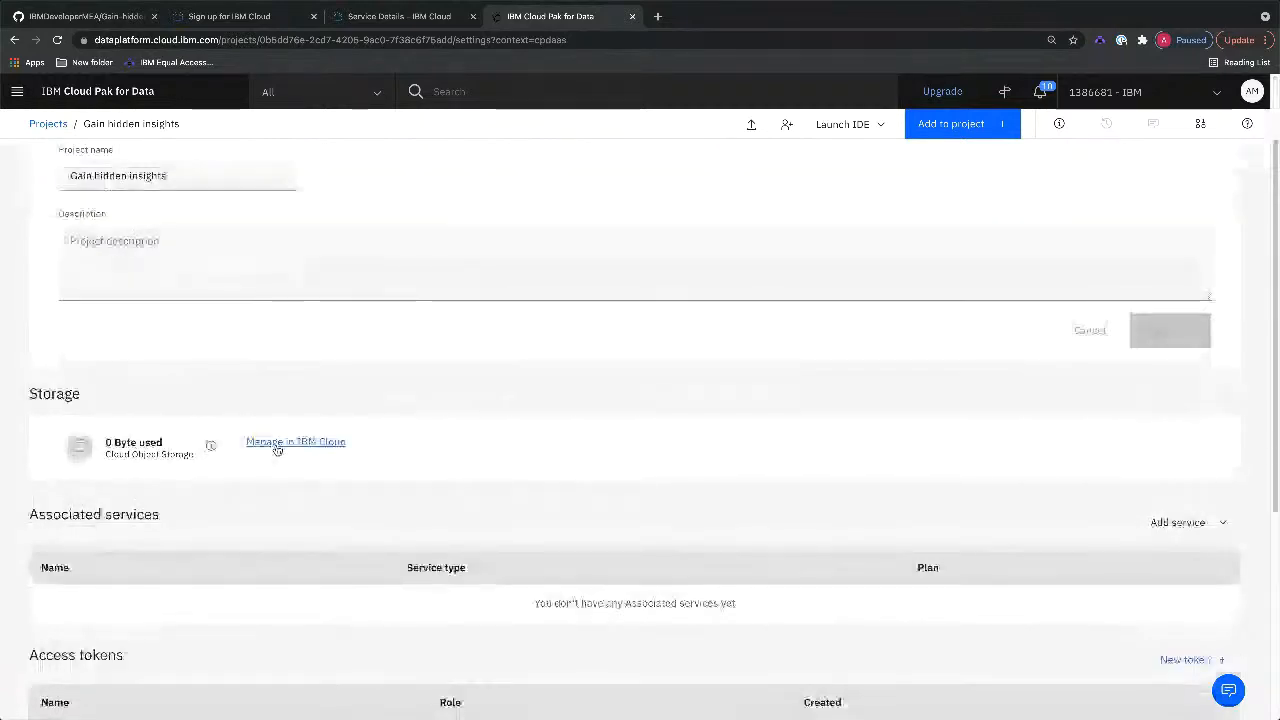
scroll(277, 450, down, 1)
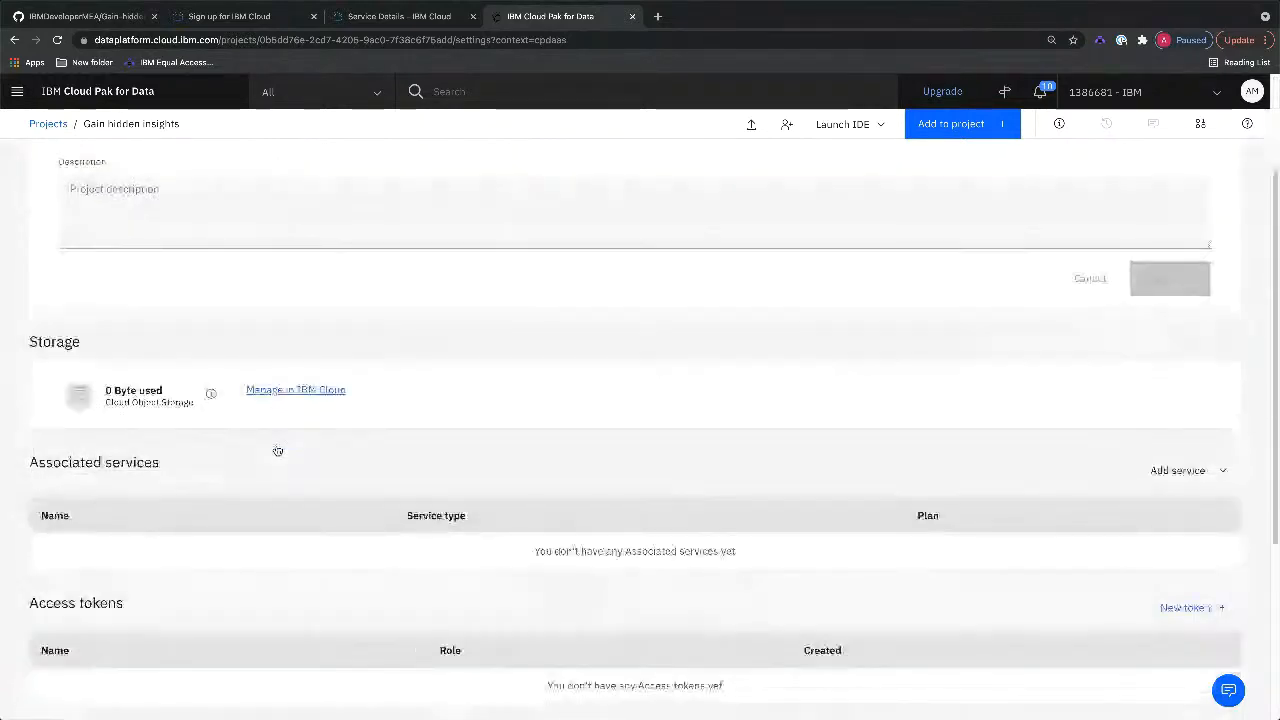
scroll(290, 451, down, 1)
scroll(311, 460, down, 2)
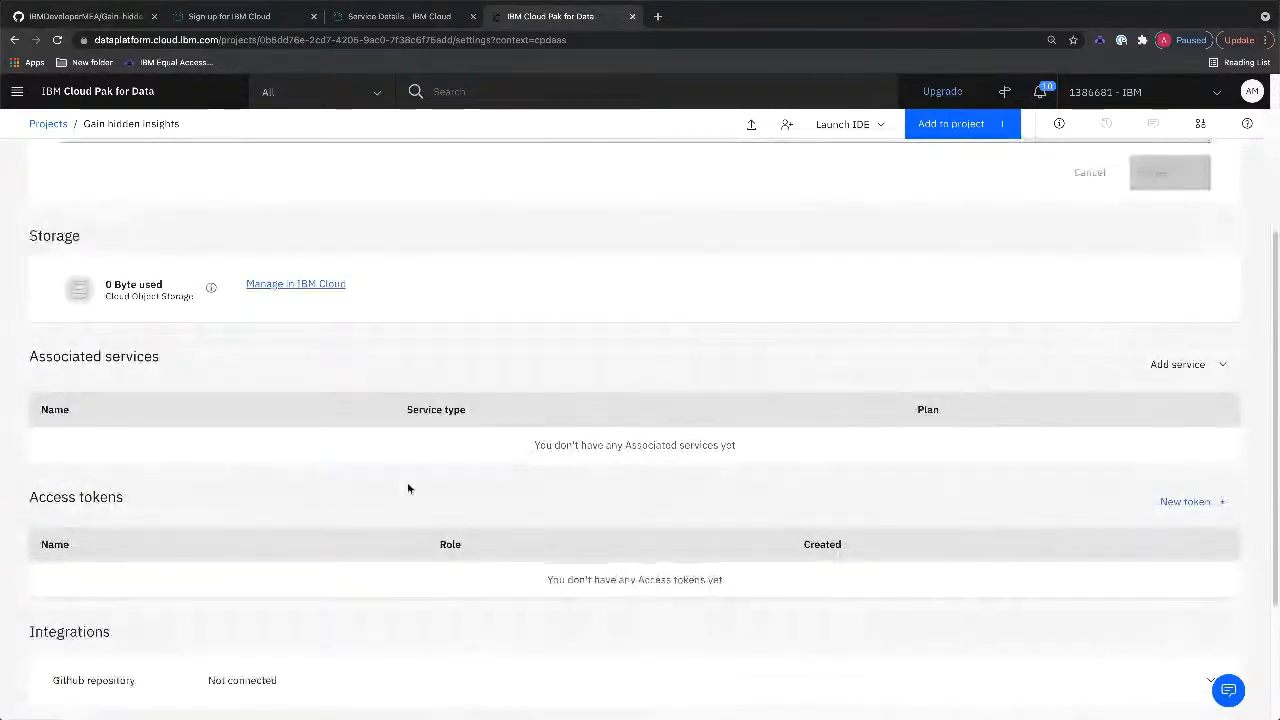
scroll(408, 486, down, 2)
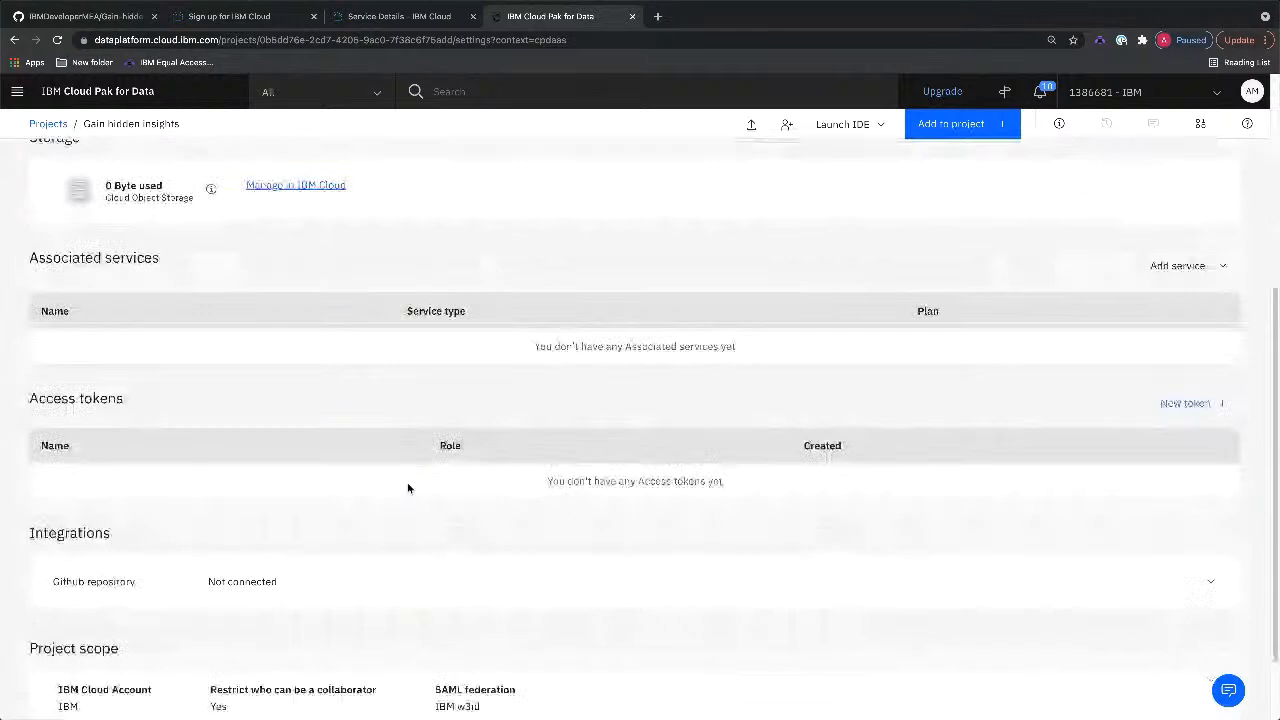
scroll(408, 488, down, 1)
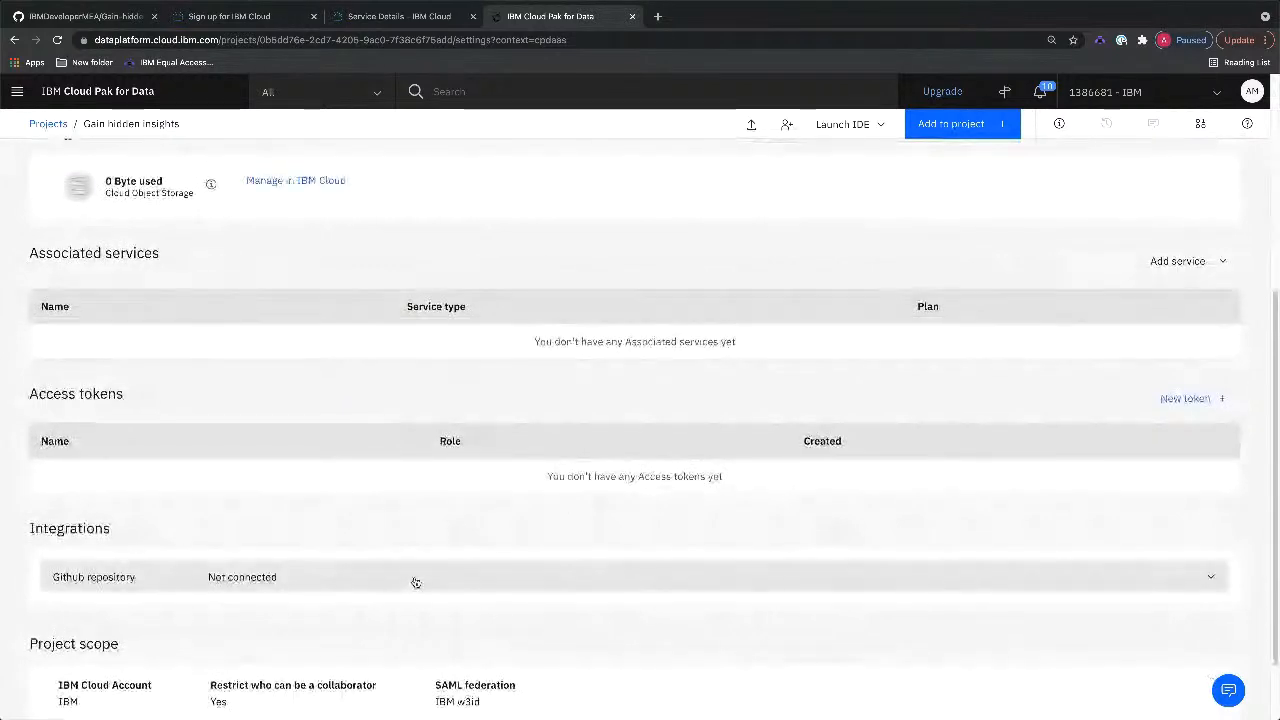
scroll(415, 582, up, 1)
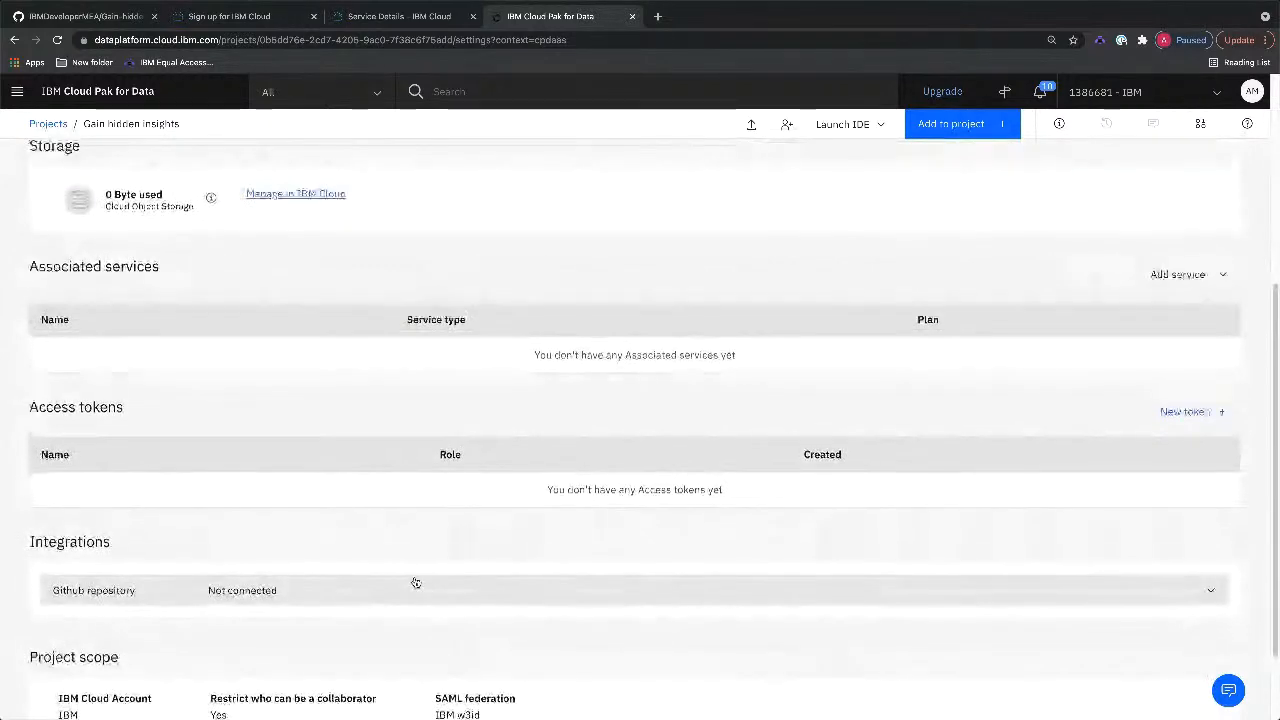
scroll(418, 471, up, 1)
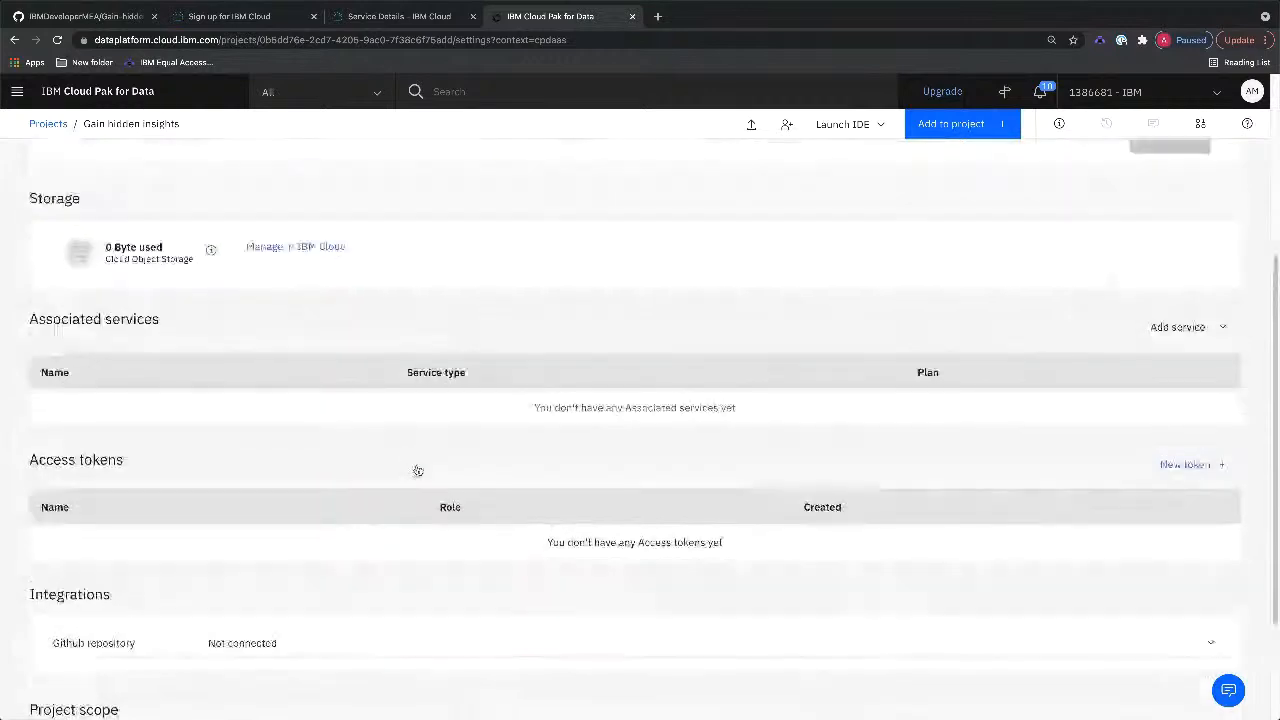
Step: Browse the new Watson services that can be associated with the project and view the Machine Learning service's creation page without creating it
click(1223, 329)
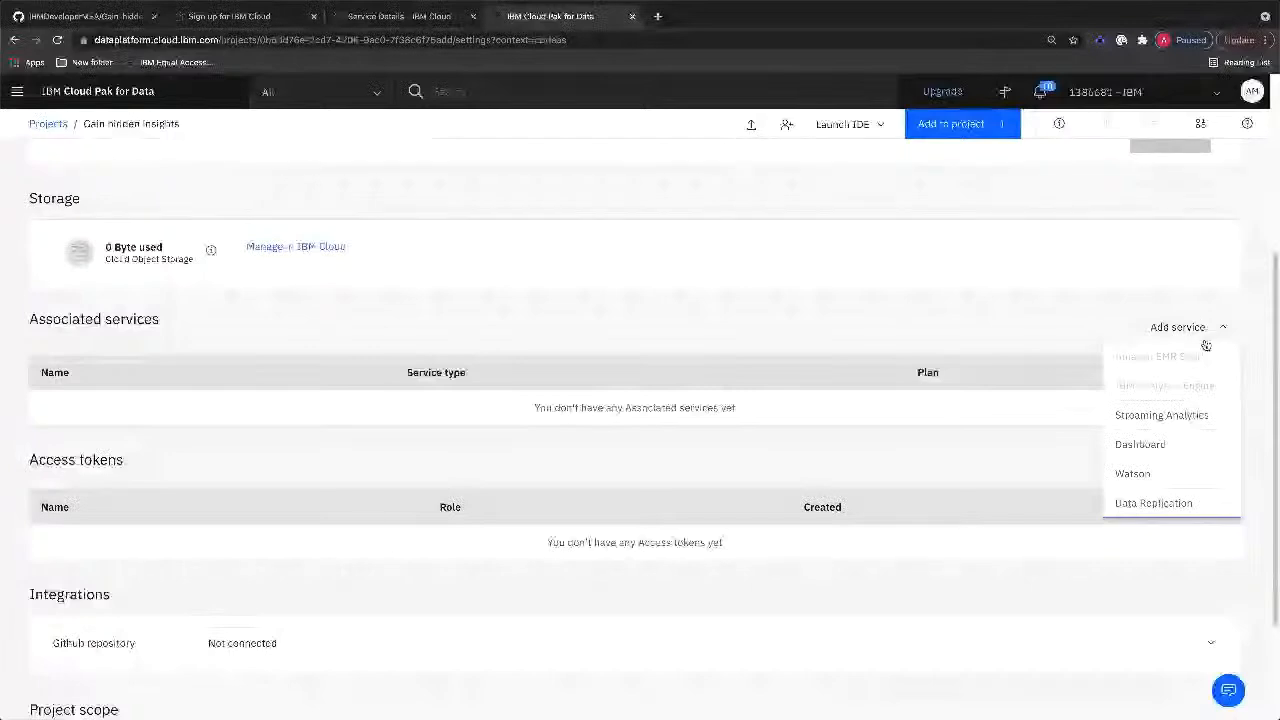
click(1148, 471)
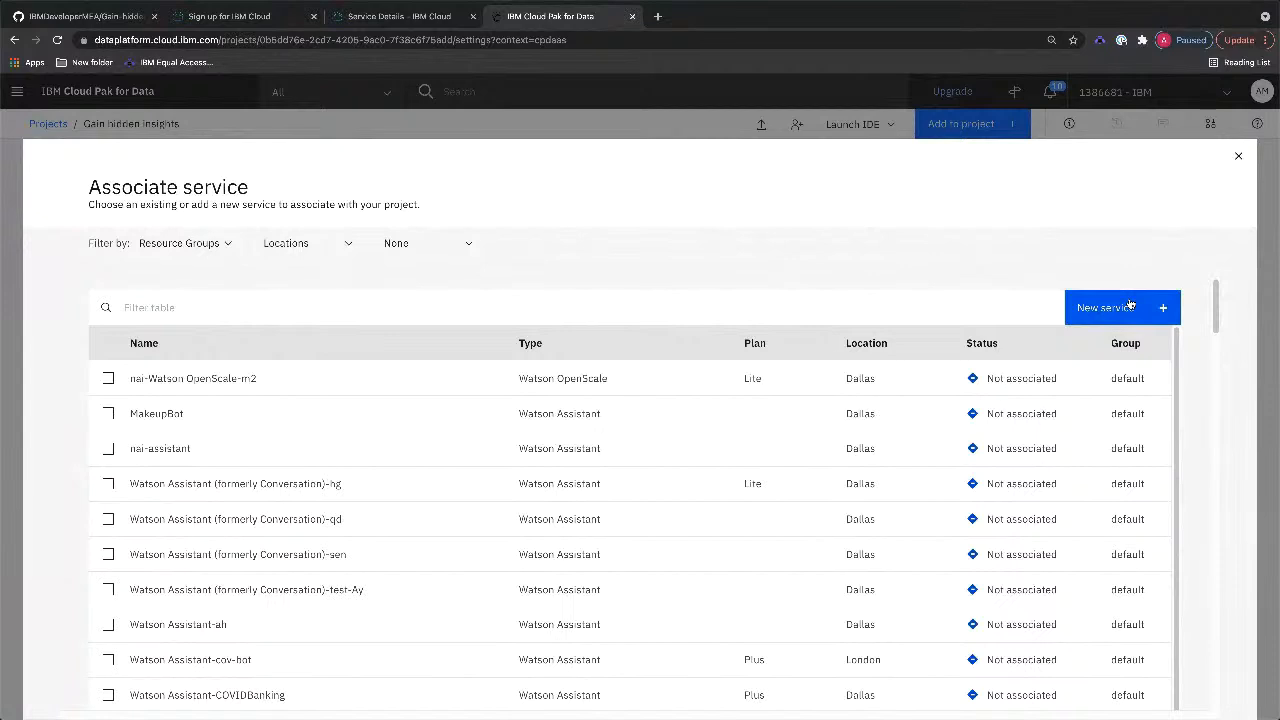
click(1130, 306)
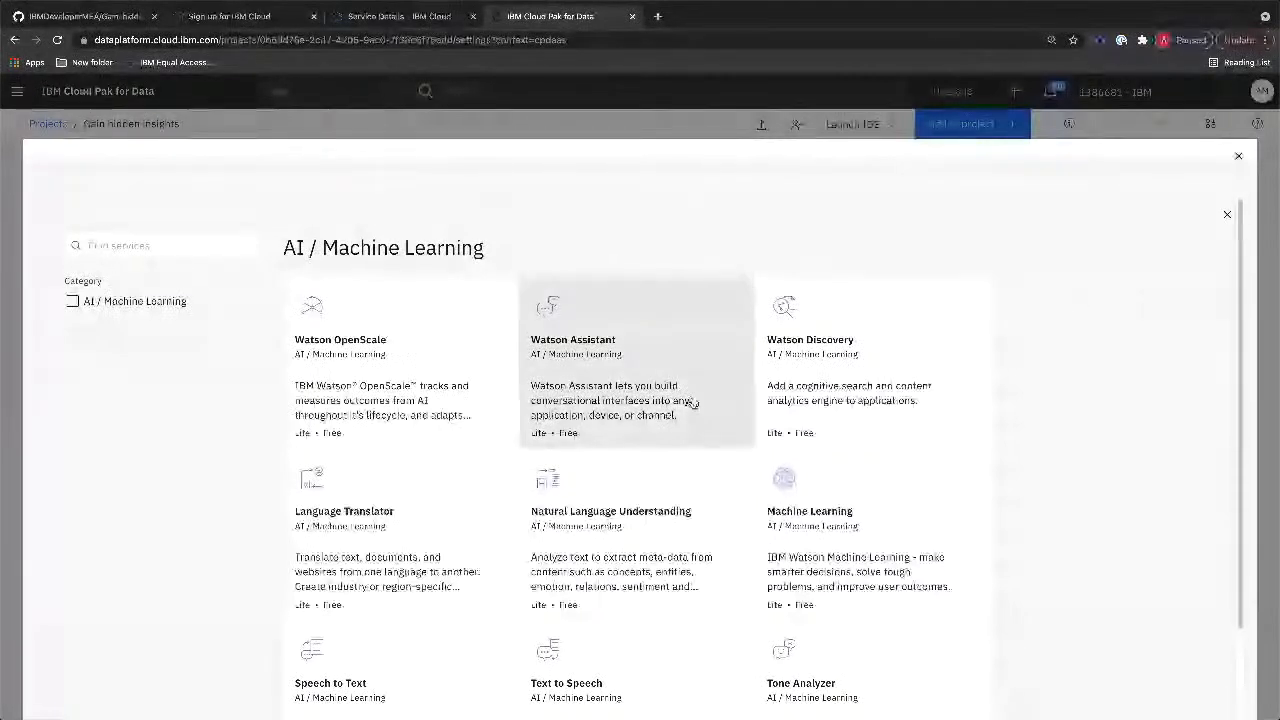
scroll(693, 402, down, 1)
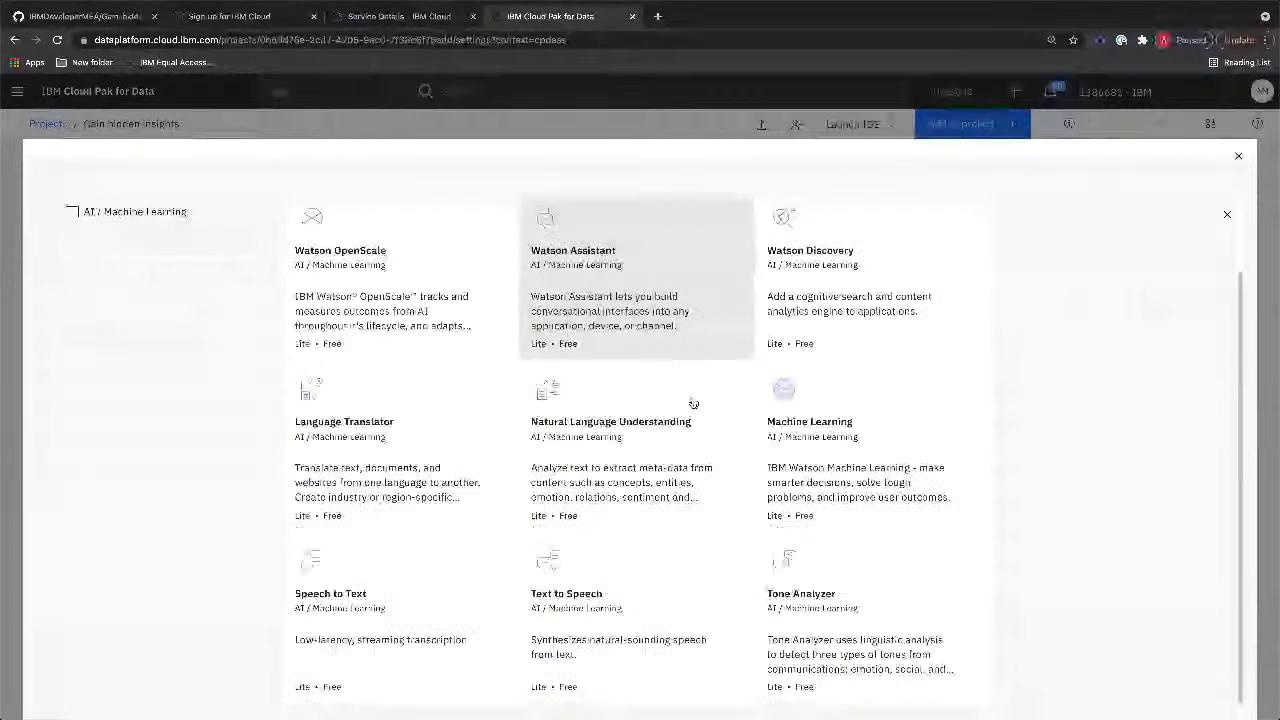
click(856, 417)
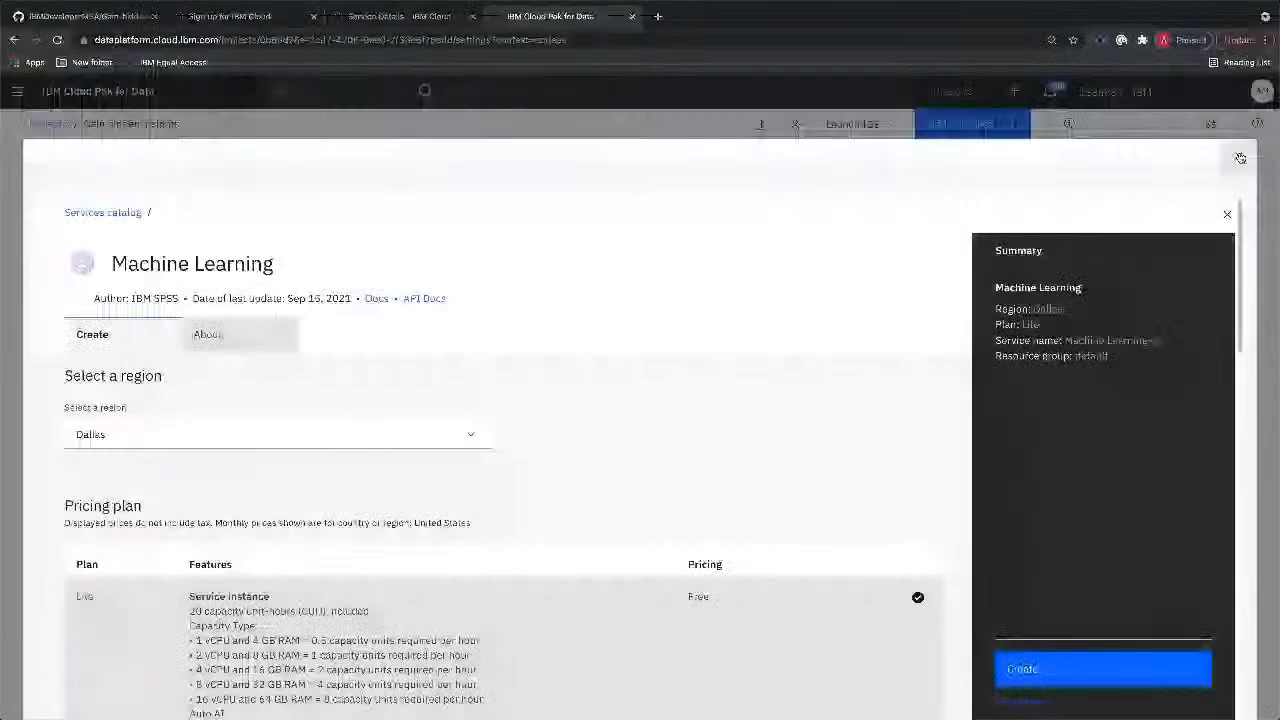
click(1240, 158)
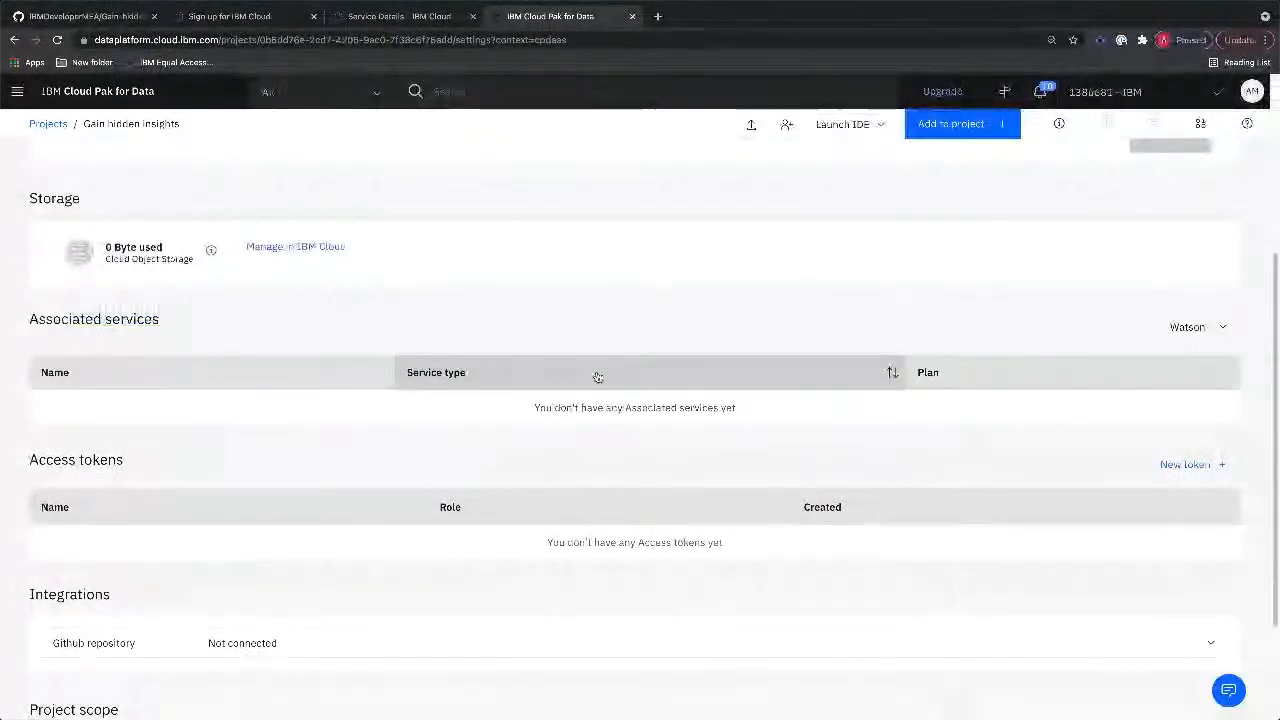
Step: Open the Watson services for association and review the new Machine Learning service's region, pricing plans and service name without creating it
scroll(596, 376, up, 3)
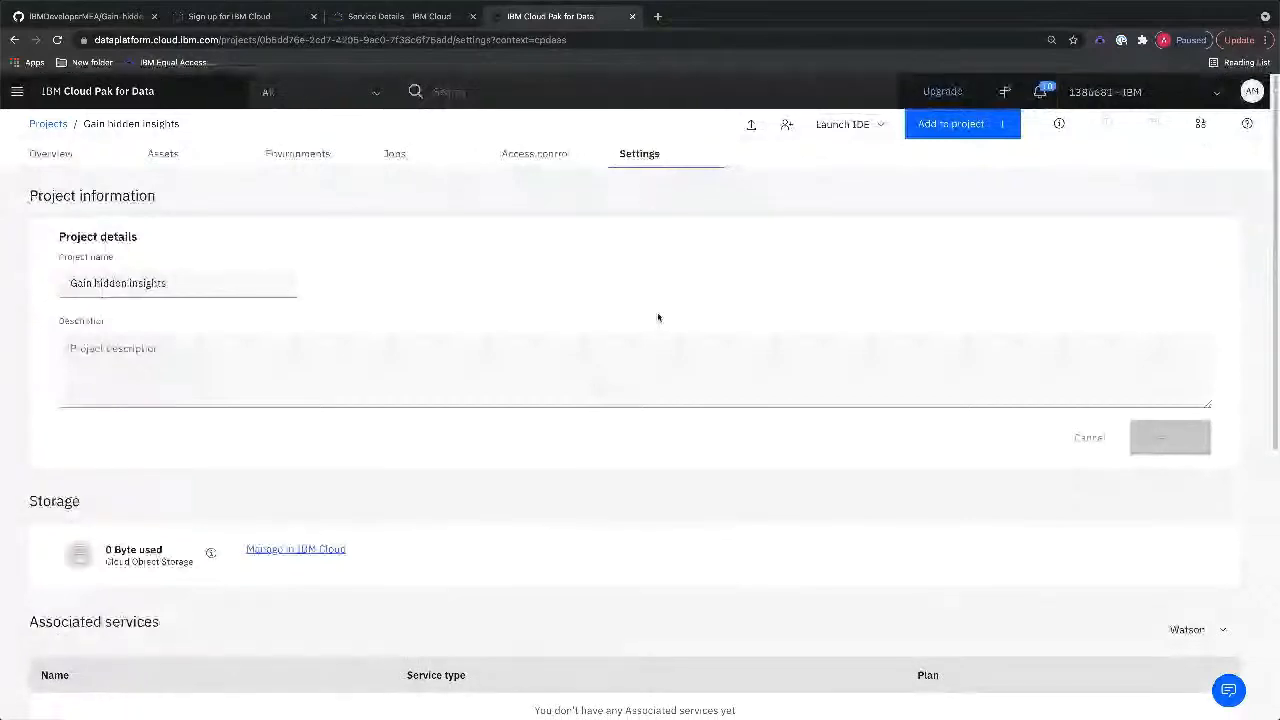
scroll(658, 318, down, 3)
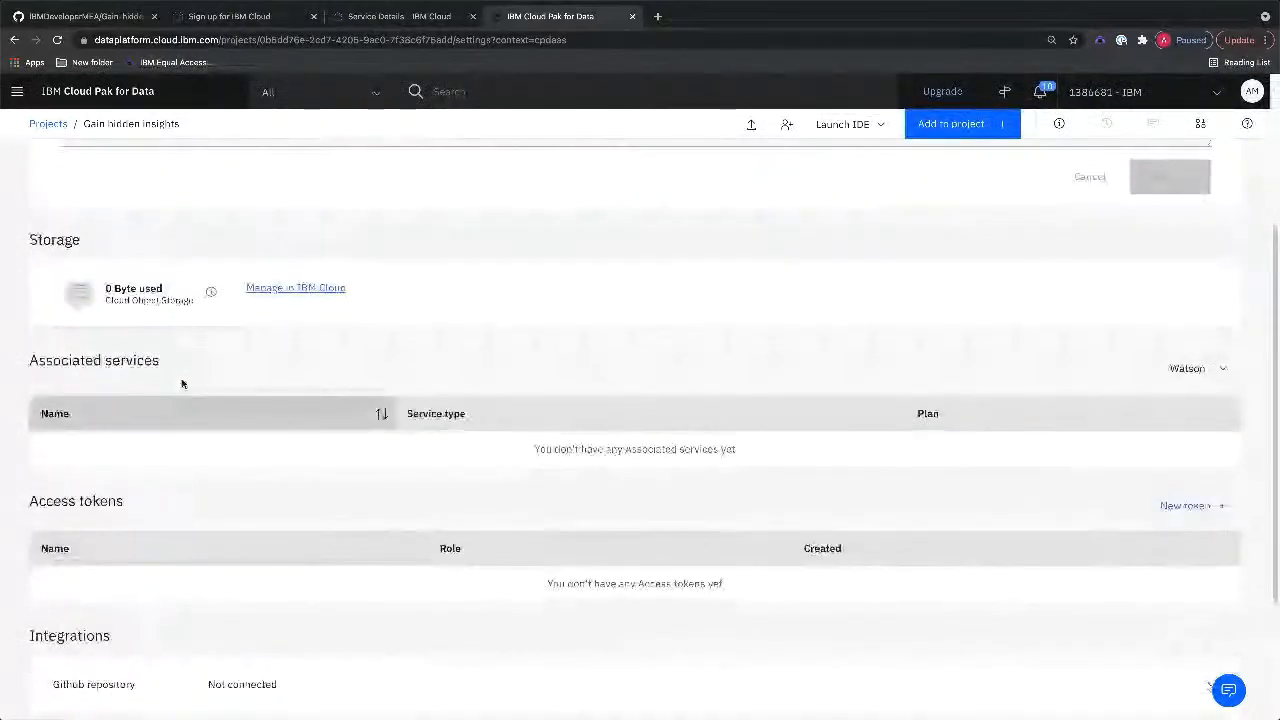
click(1220, 371)
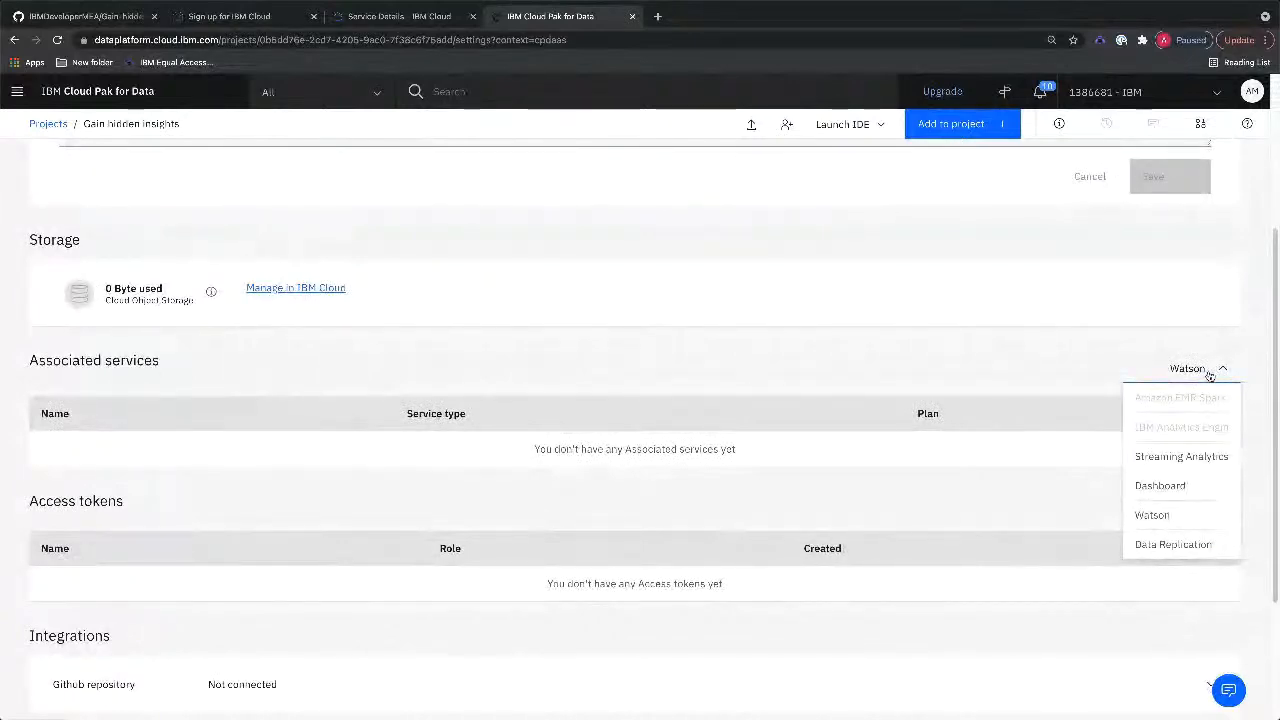
click(1152, 515)
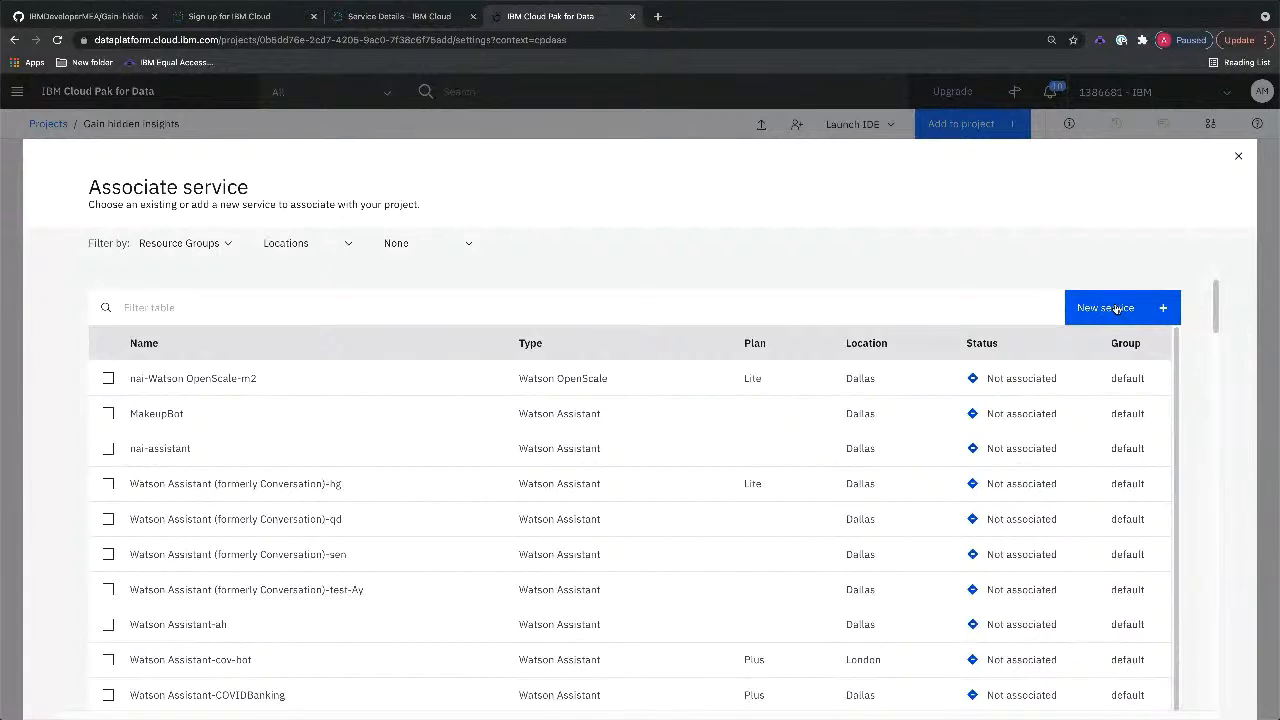
click(1117, 308)
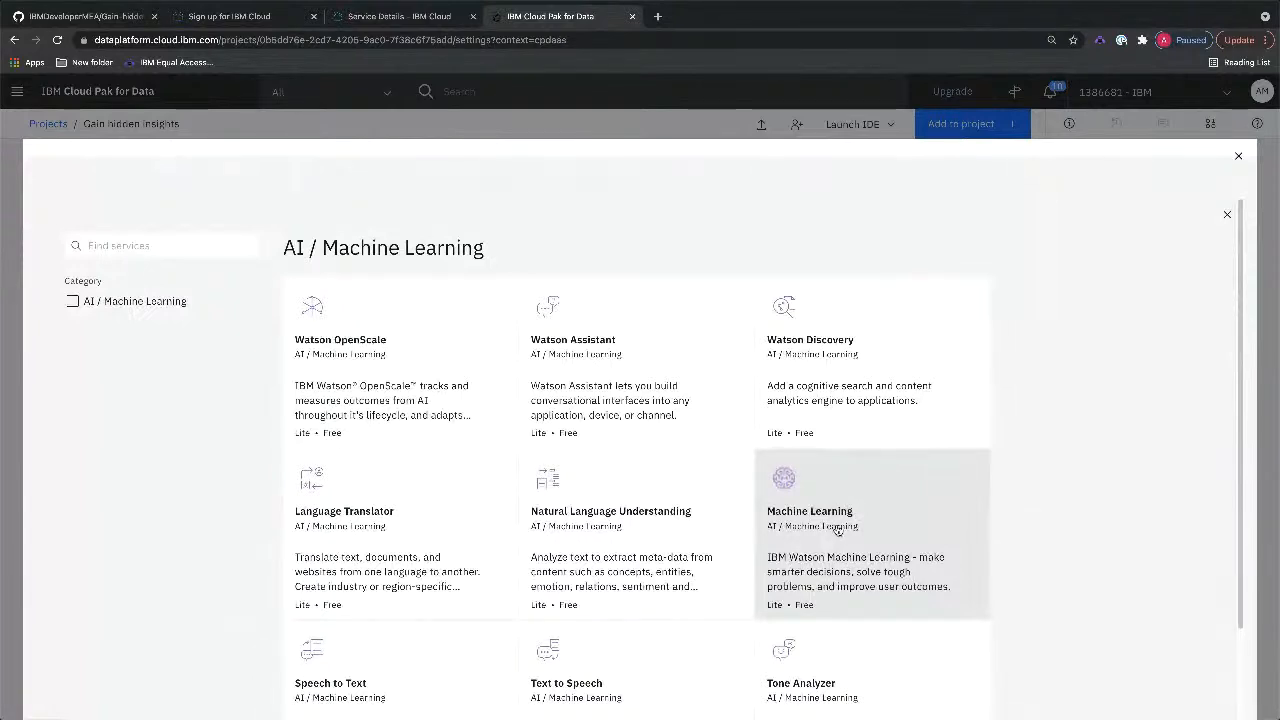
click(838, 519)
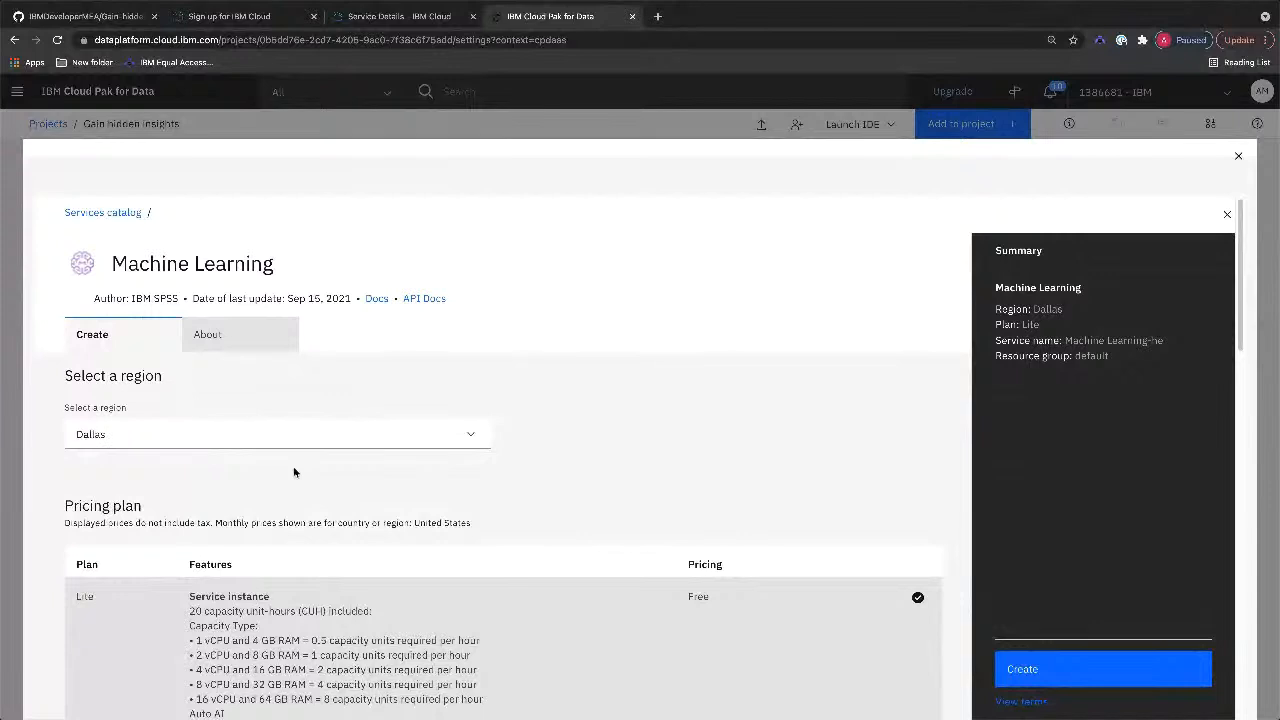
scroll(296, 487, down, 2)
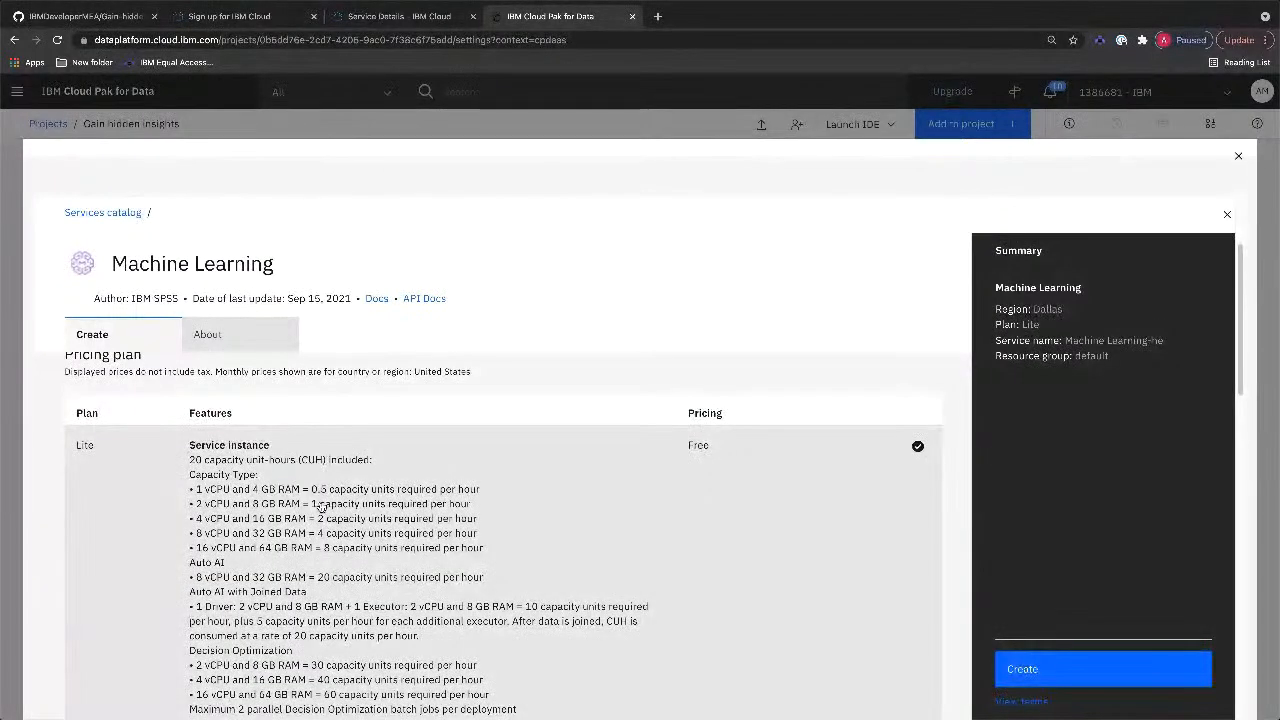
scroll(320, 505, down, 3)
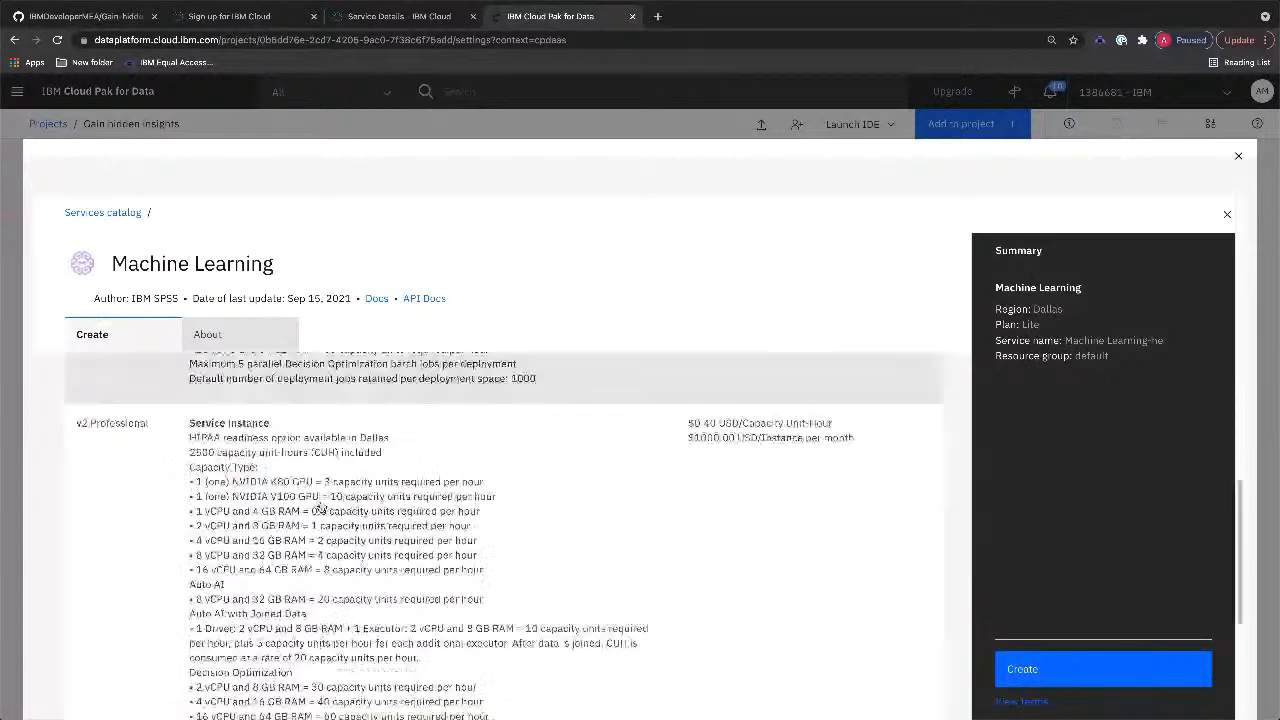
scroll(320, 505, down, 5)
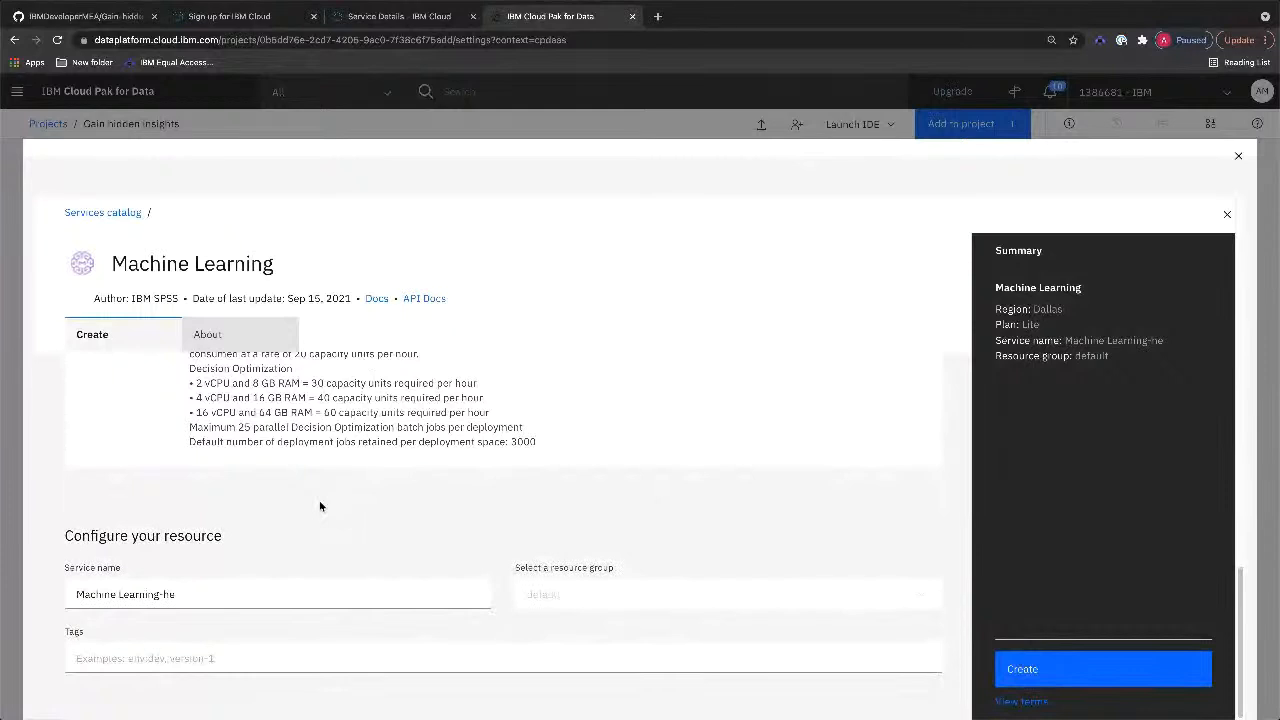
click(179, 595)
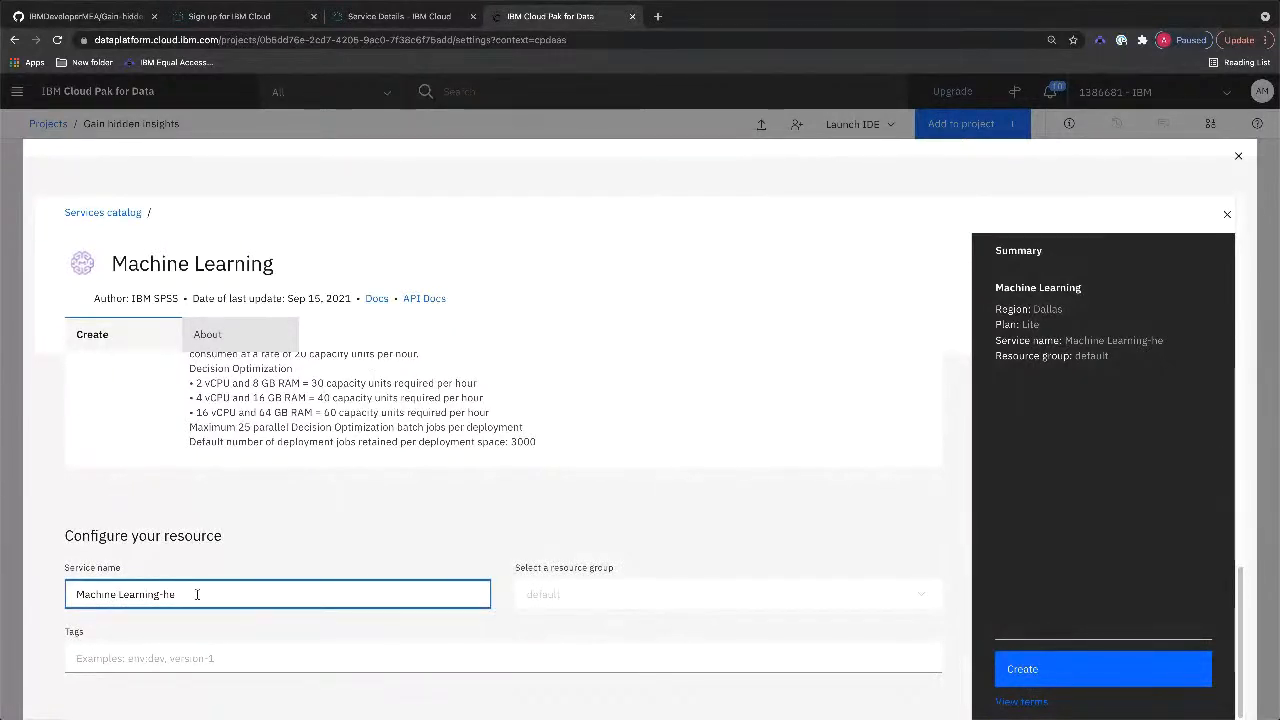
click(1226, 217)
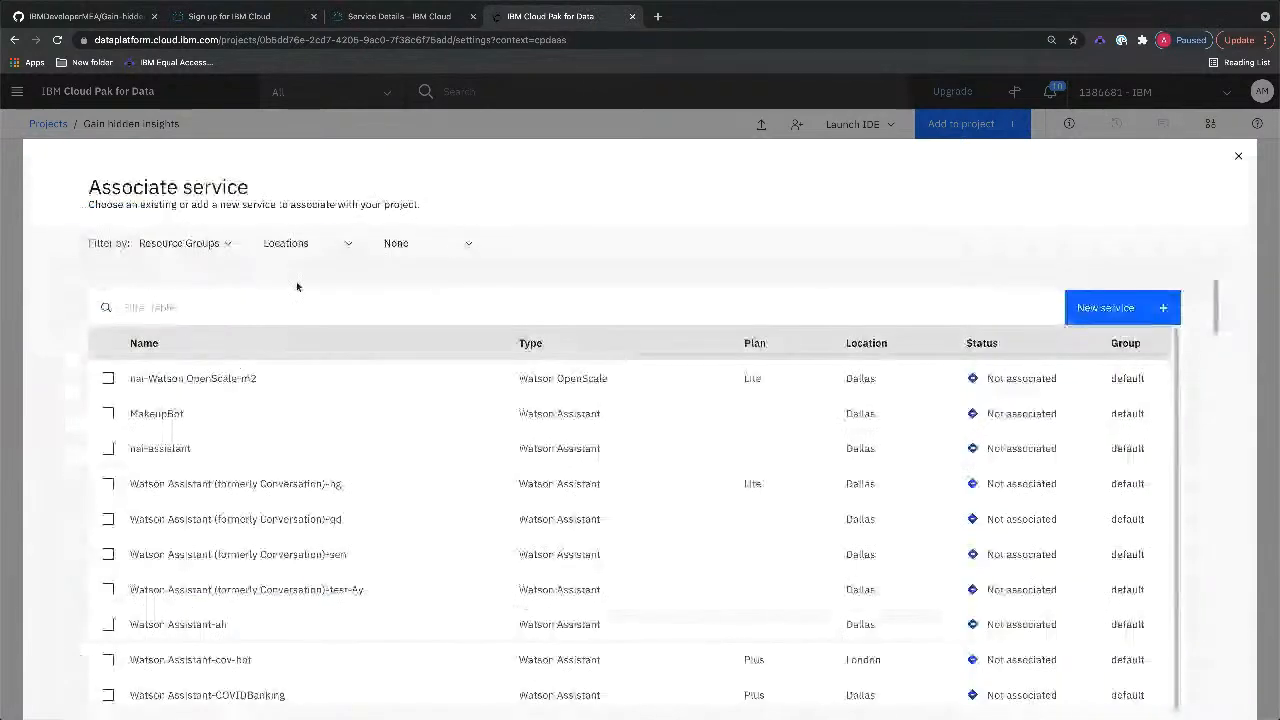
Step: Associate the existing Machine Learning-CP4D Demo service with the project and return to the project settings
scroll(206, 350, down, 1)
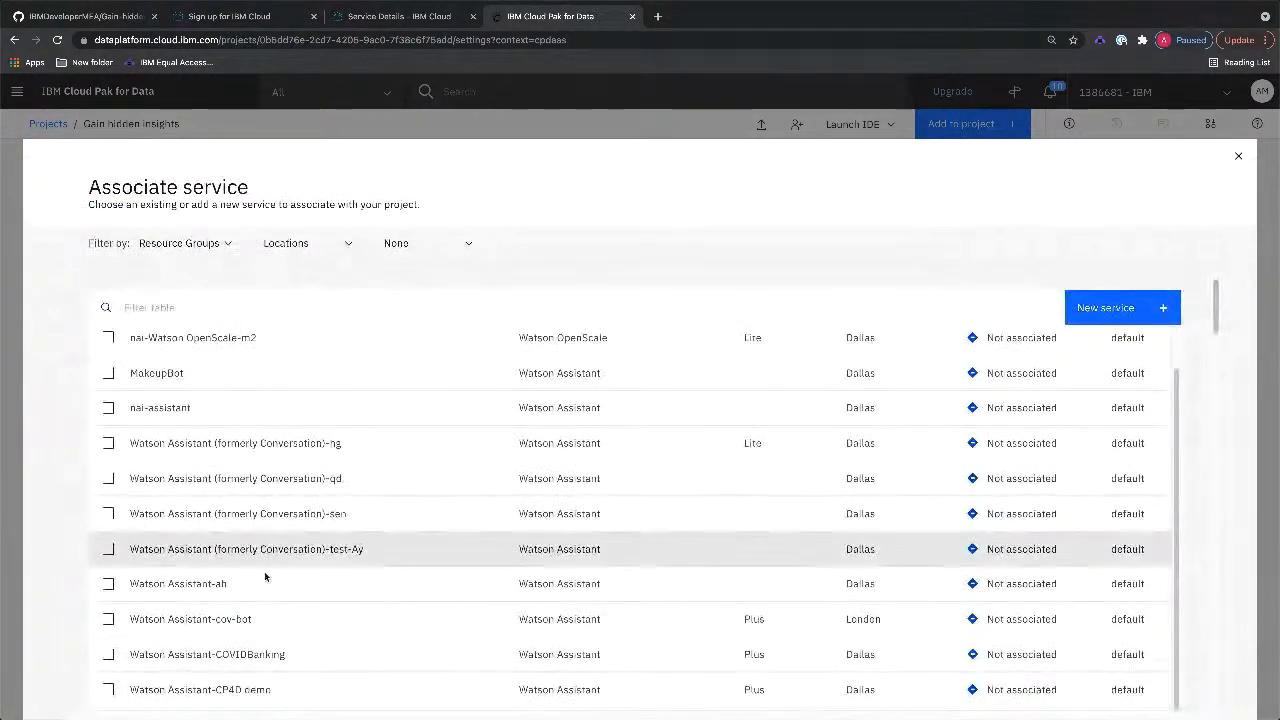
scroll(265, 576, down, 15)
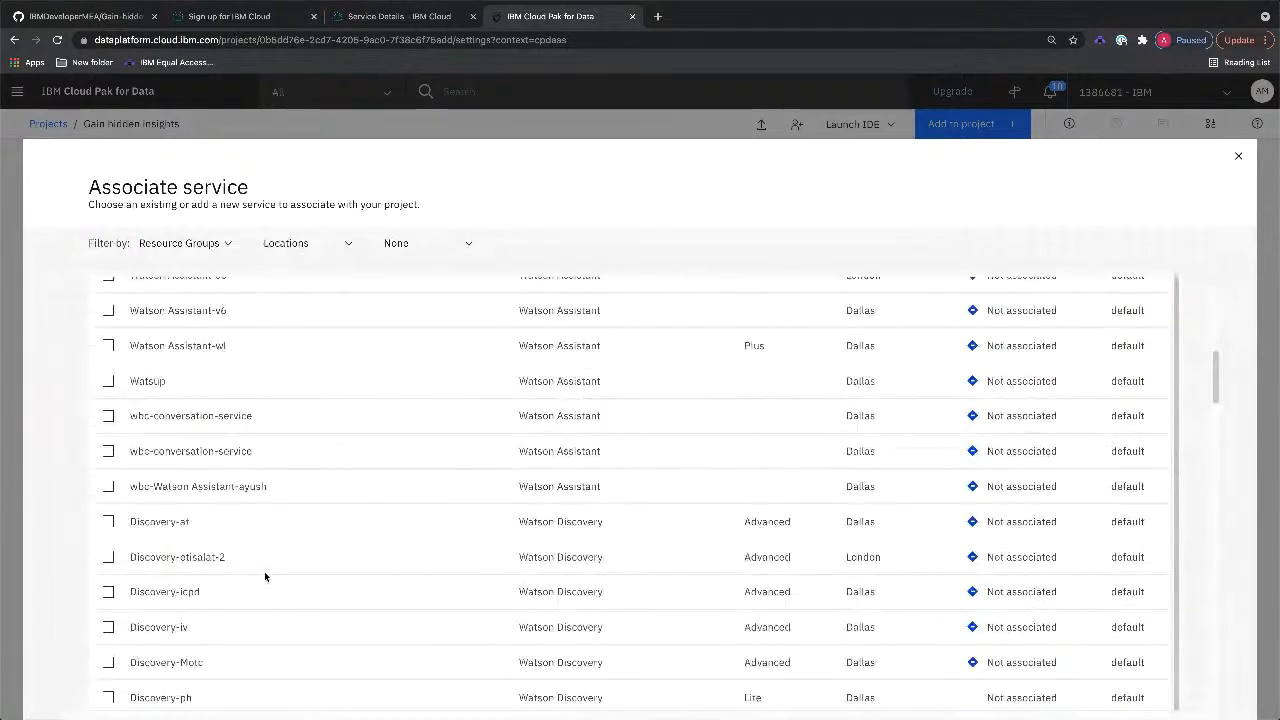
scroll(265, 576, down, 10)
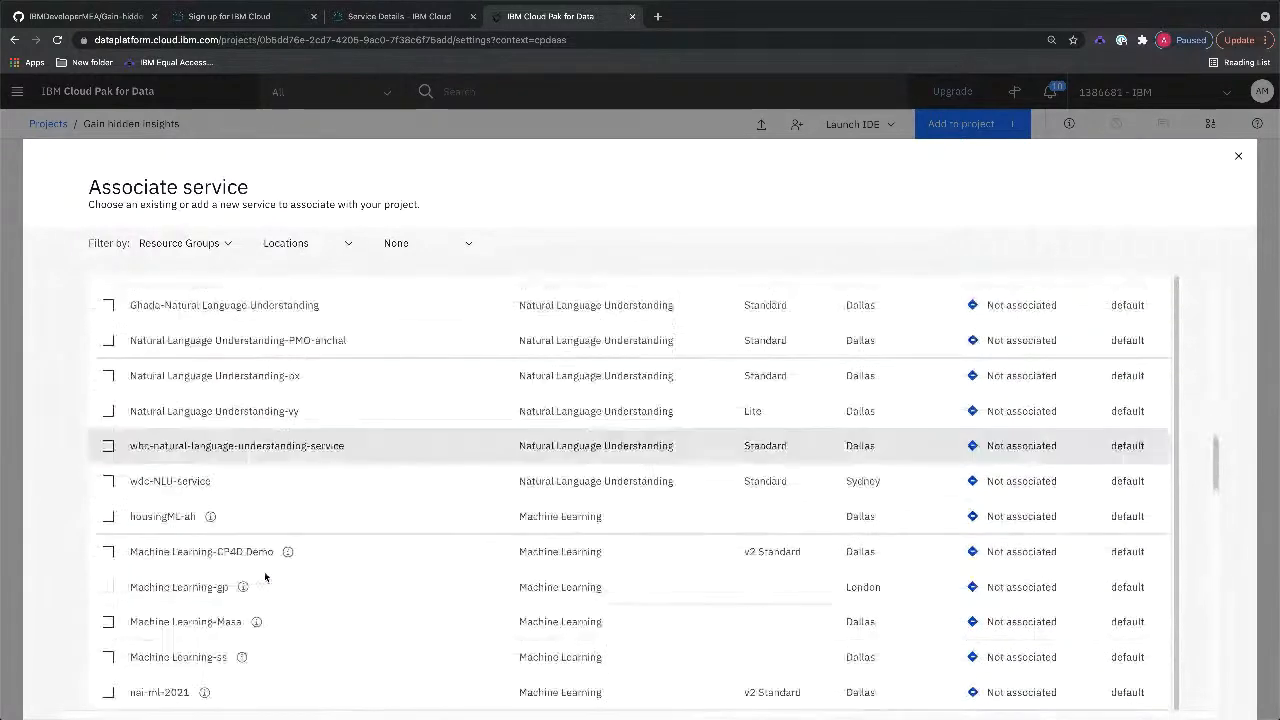
click(108, 552)
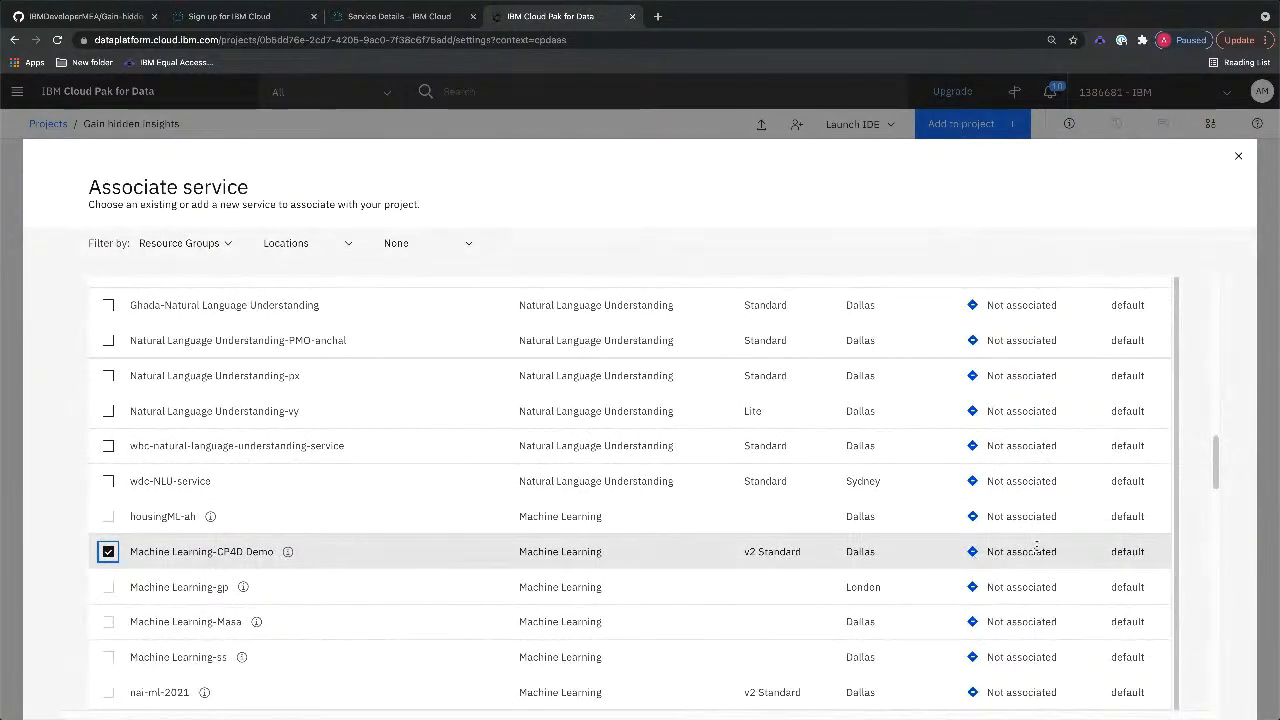
scroll(1036, 550, up, 10)
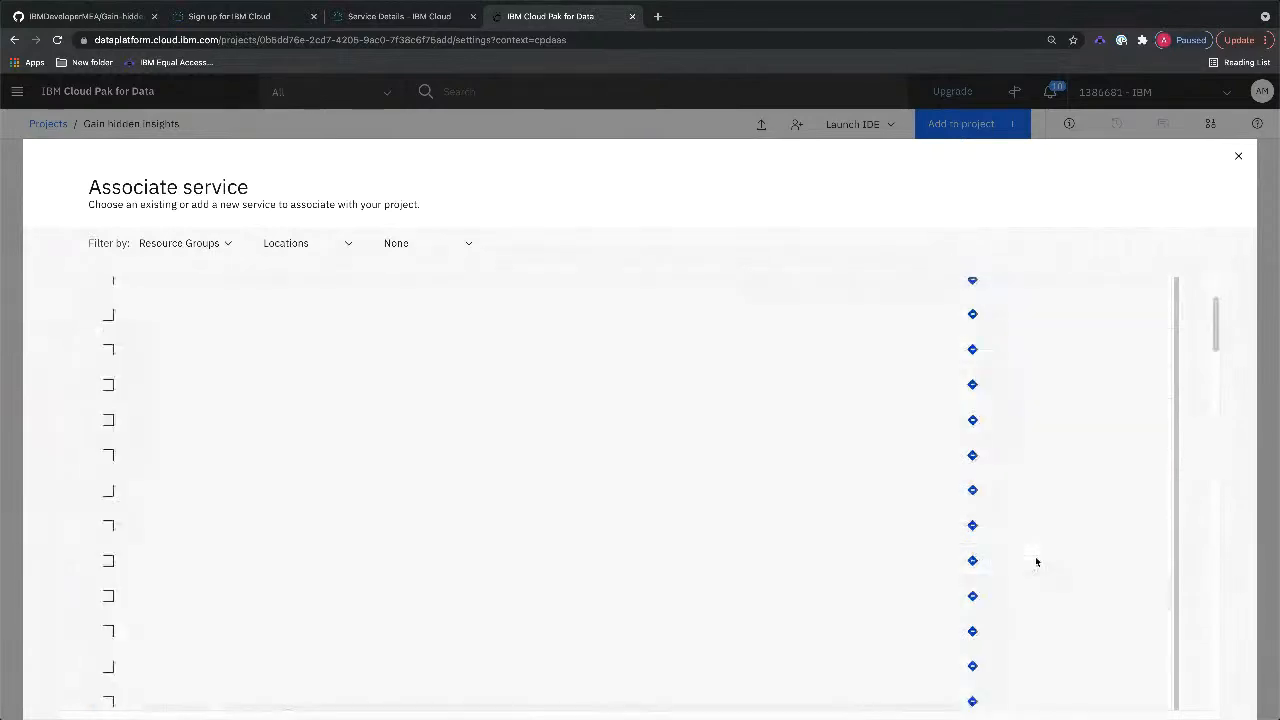
scroll(1036, 561, up, 3)
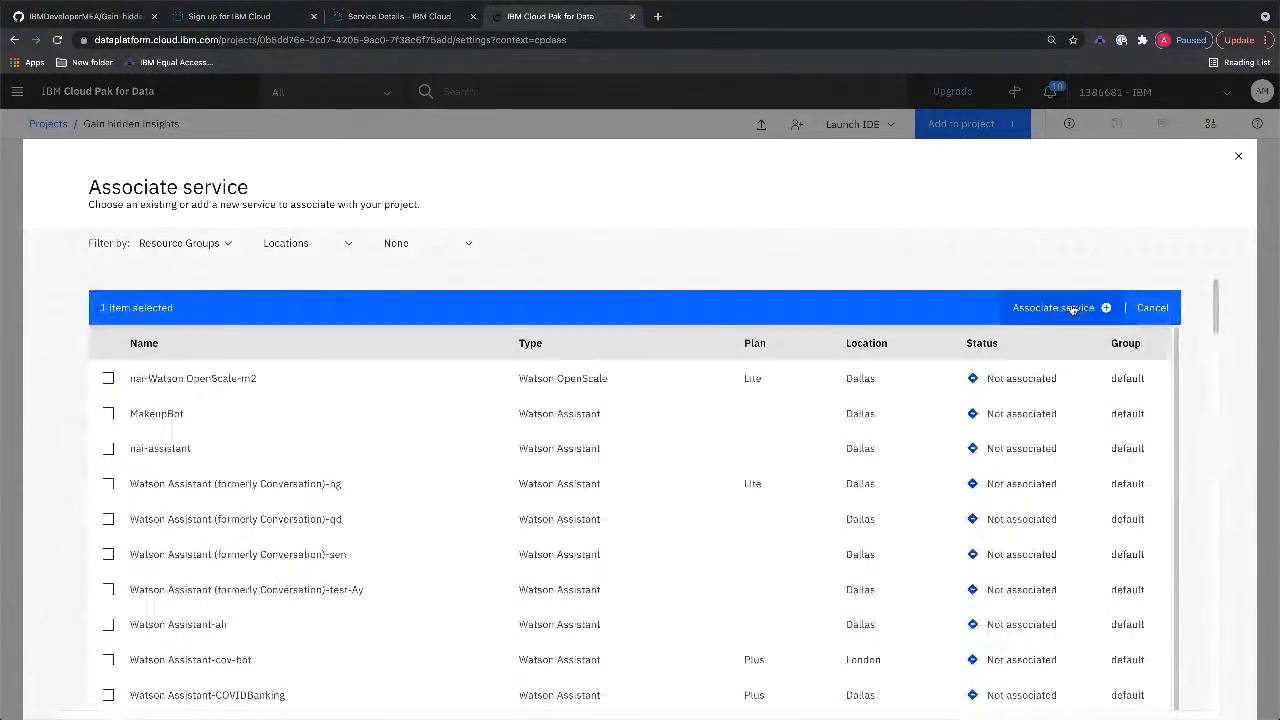
click(1070, 309)
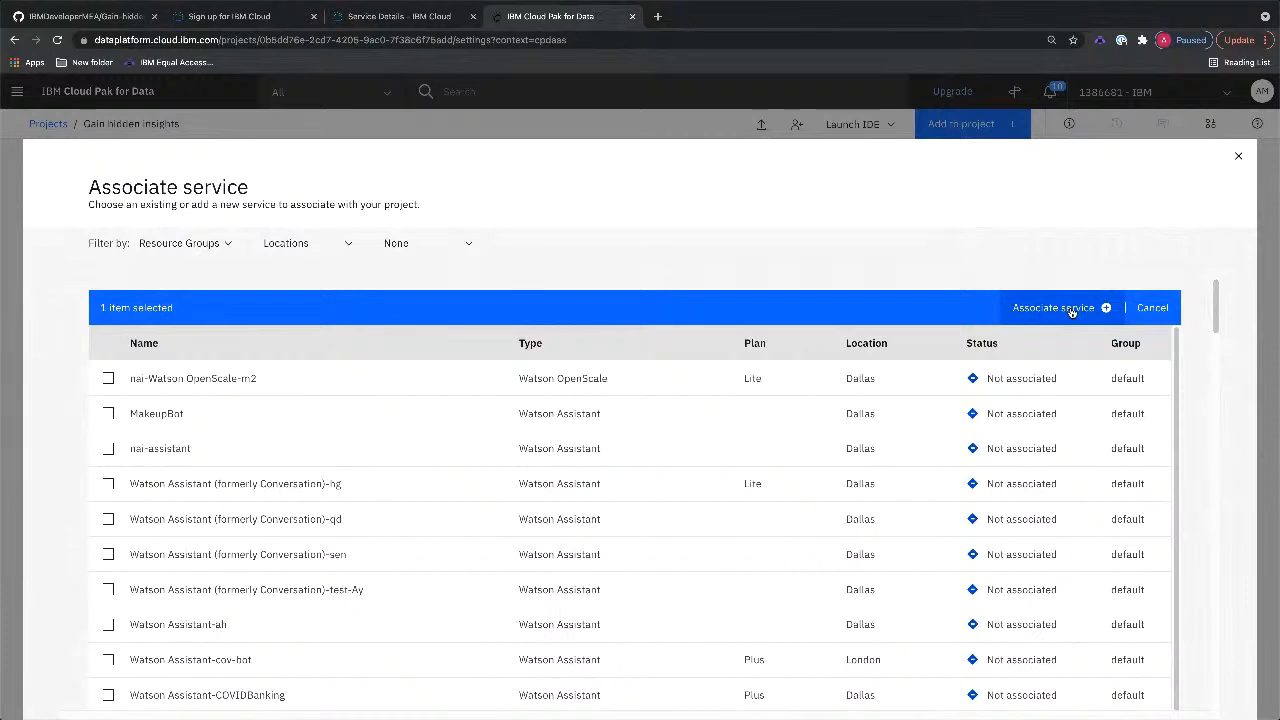
click(1071, 309)
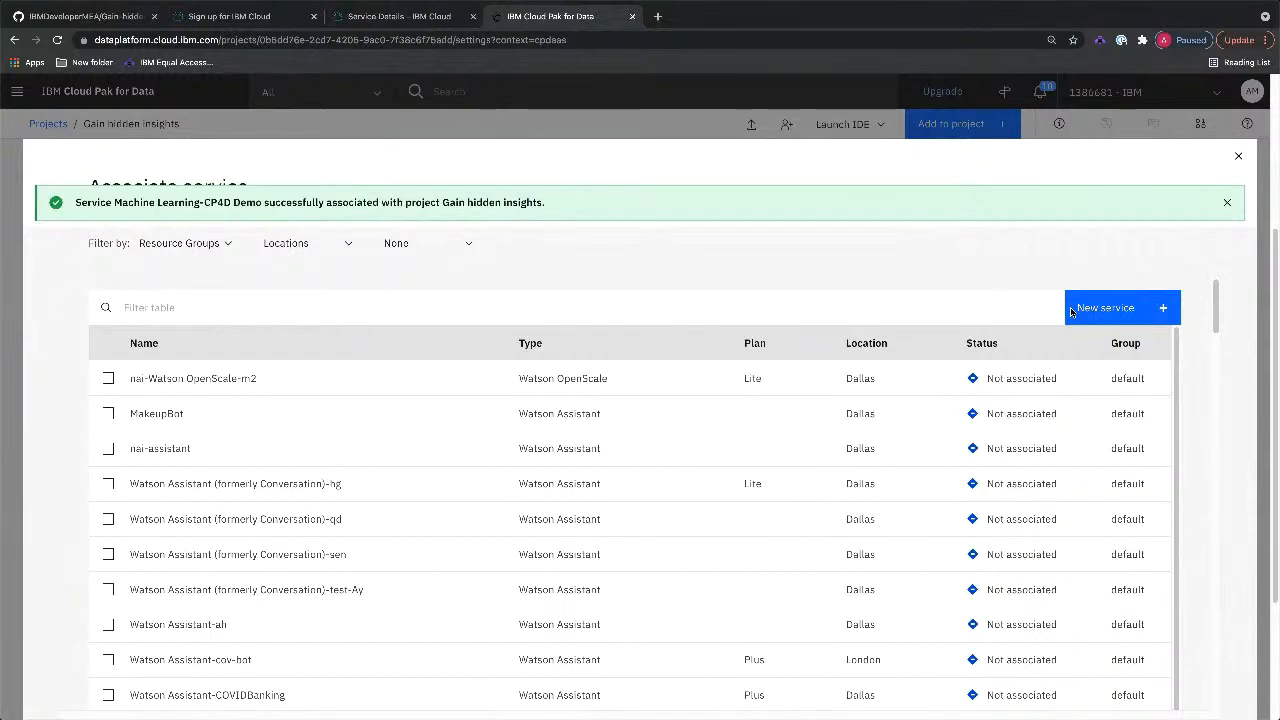
click(1240, 155)
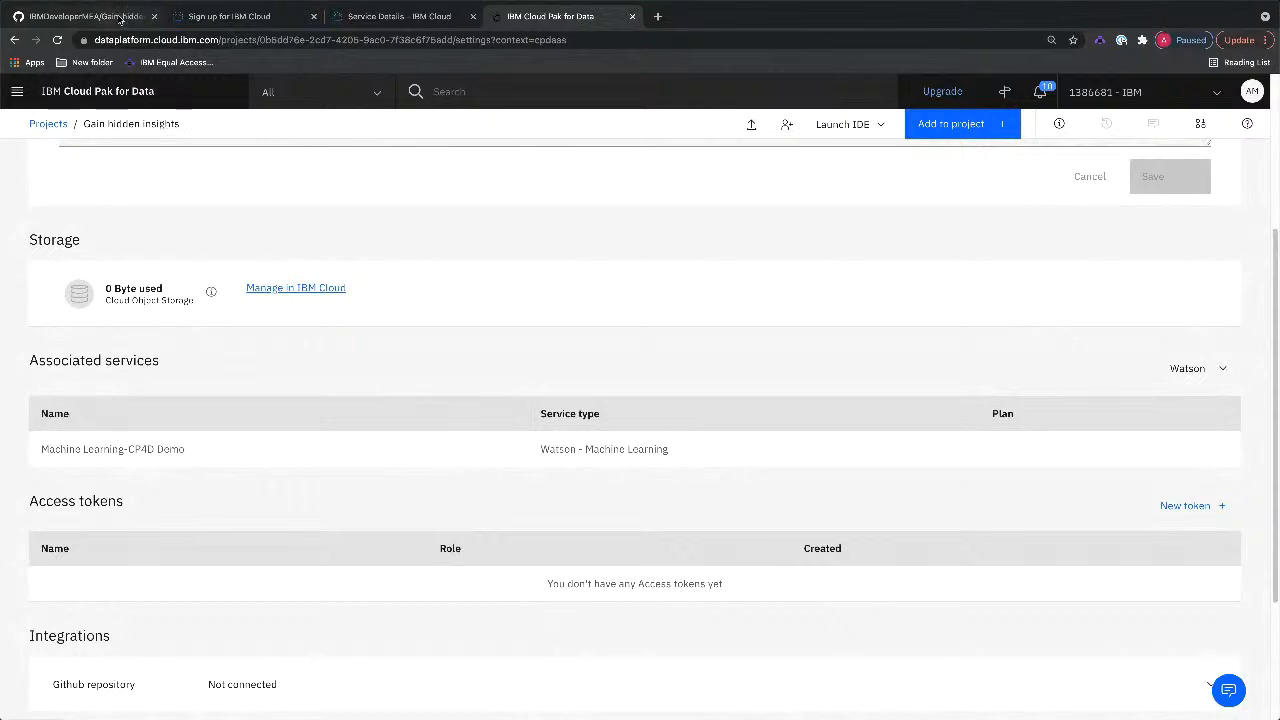
Step: Check Step 4, Watson Machine Learning service, in the GitHub workshop guide and return to the project in IBM Cloud Pak for Data
click(117, 18)
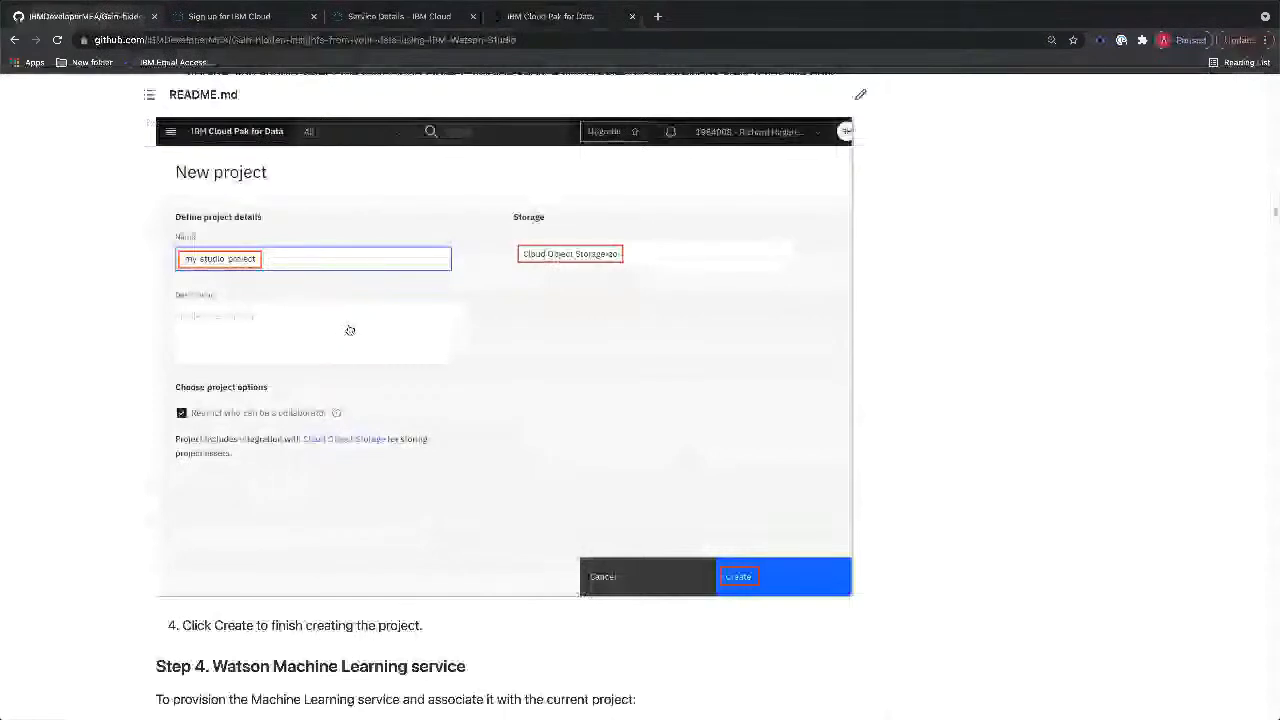
scroll(350, 330, down, 4)
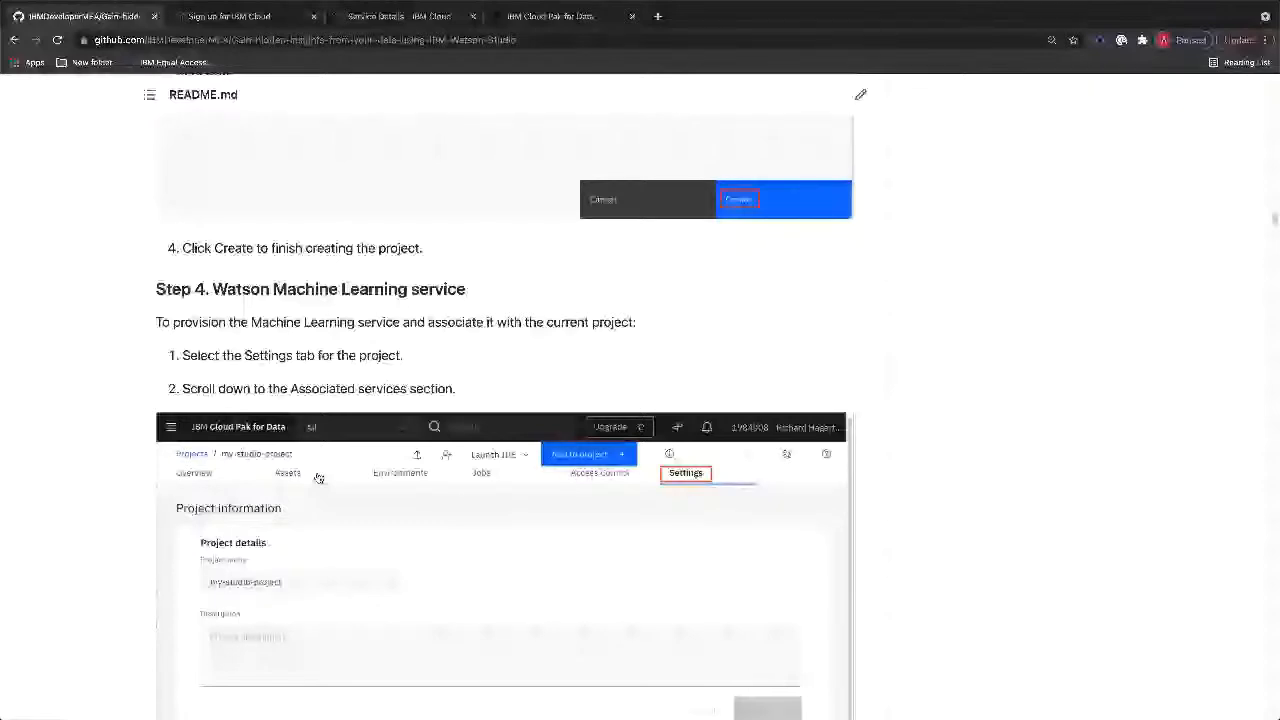
key(super+Tab)
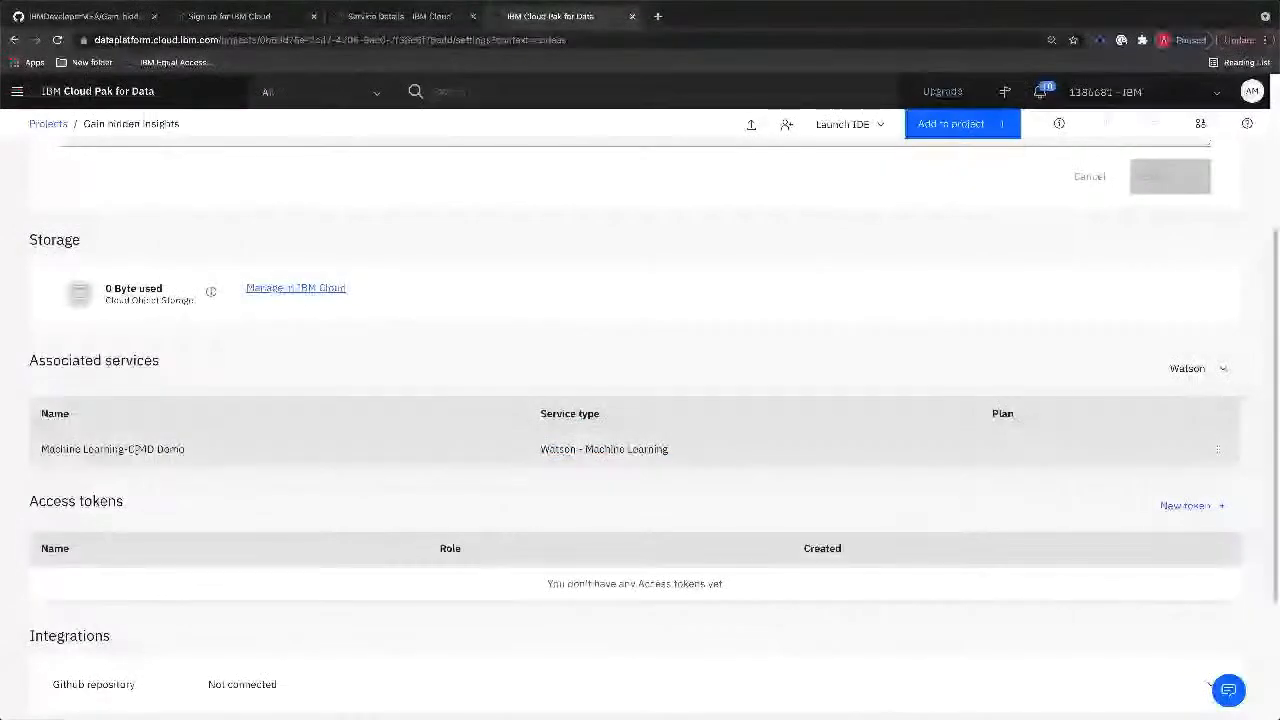
Step: Open the Dashboard services for association and review the new IBM Cognos Dashboard Embedded service's region, plans and service name without creating it
click(1200, 372)
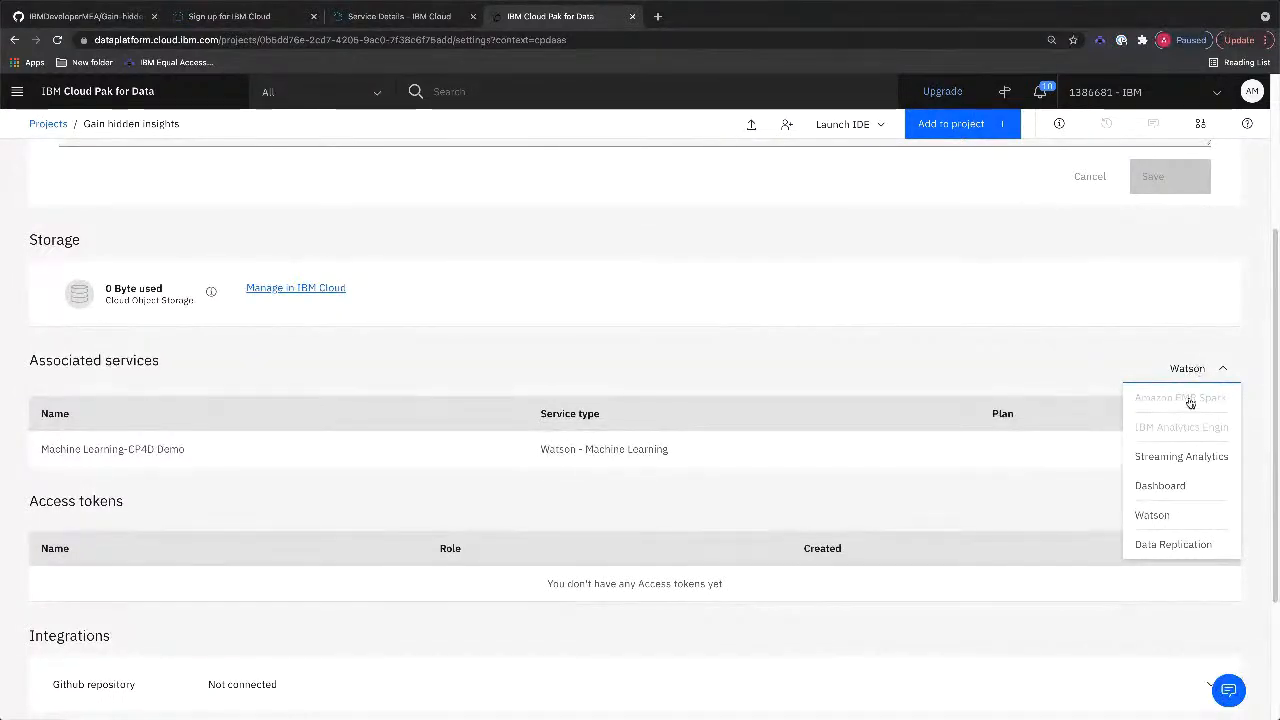
click(1160, 486)
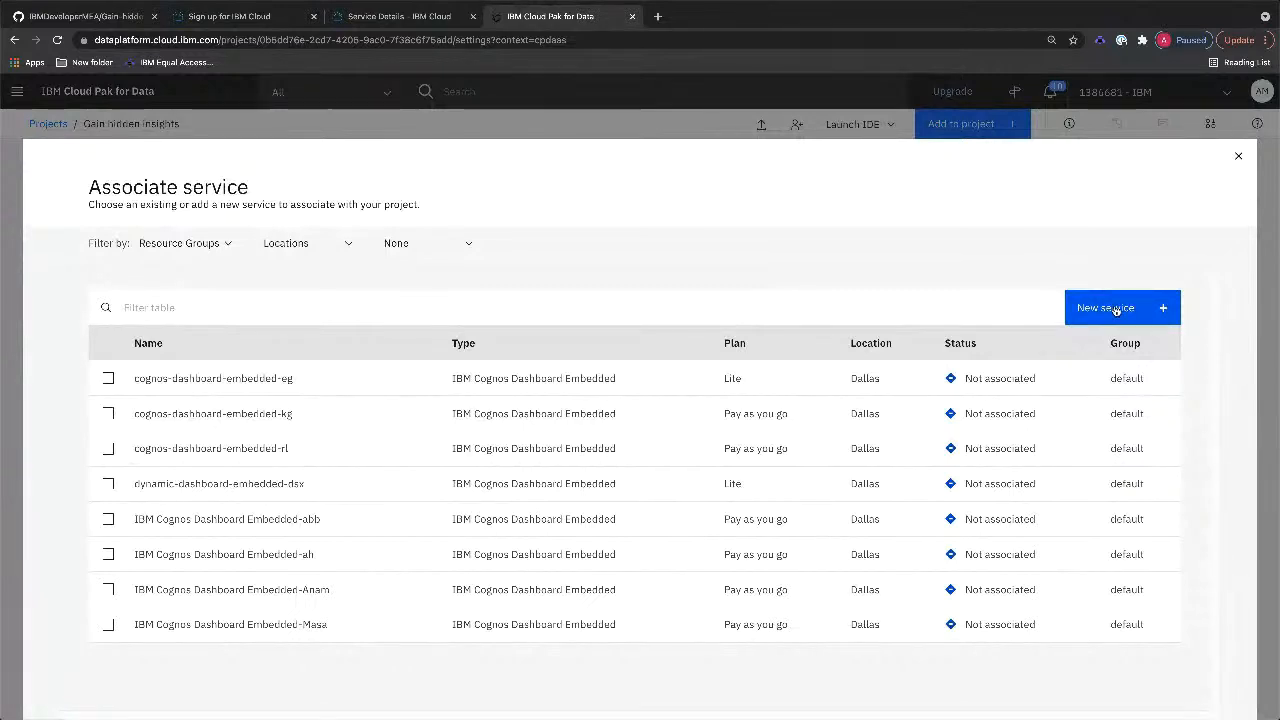
click(1116, 310)
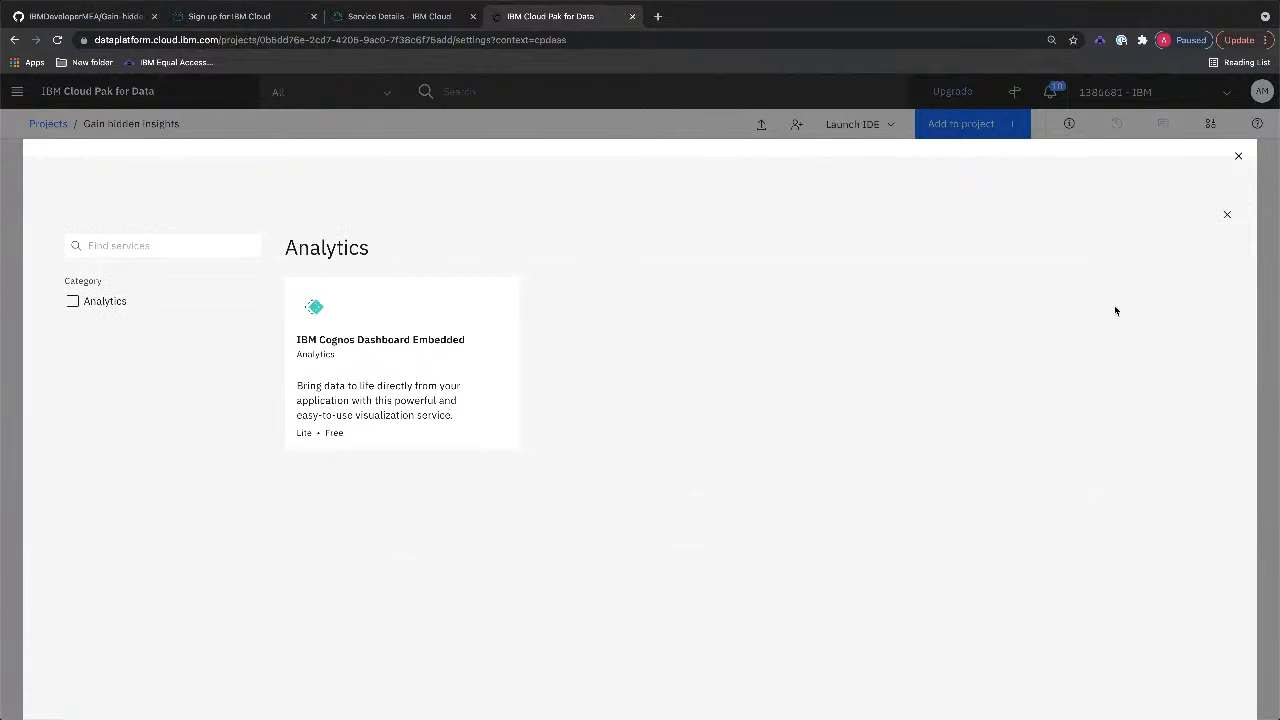
click(387, 390)
click(387, 390)
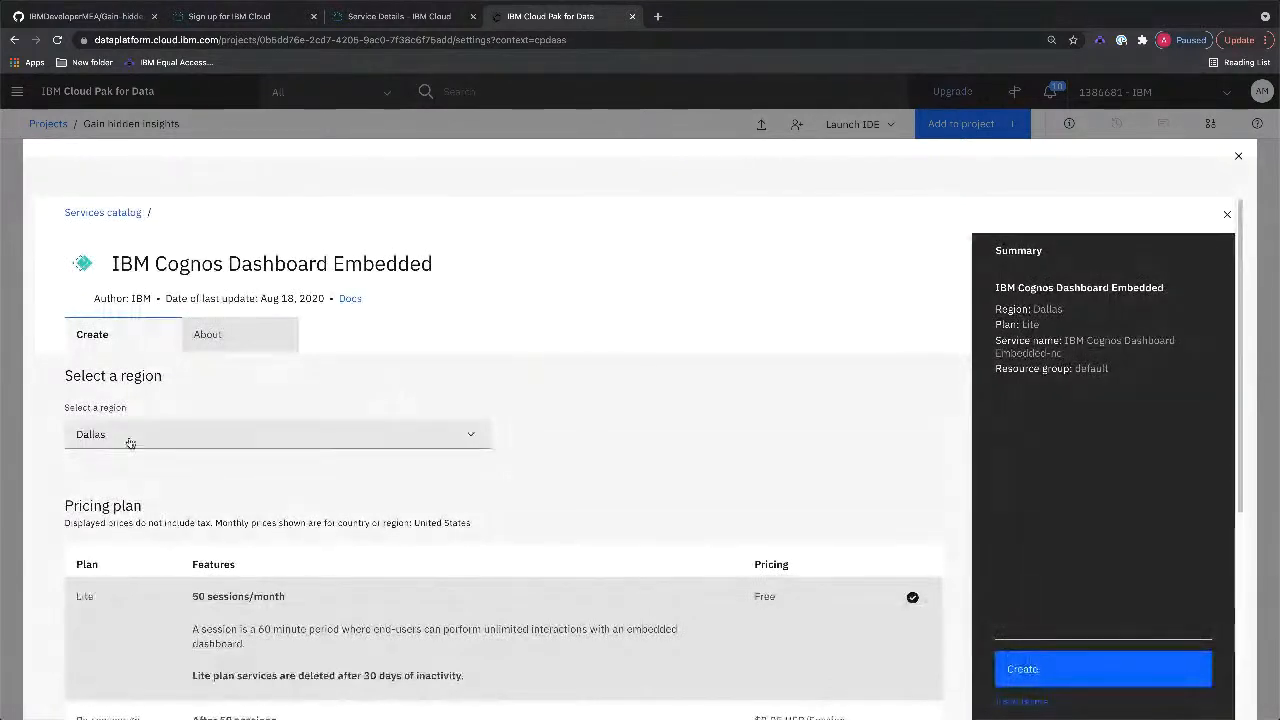
scroll(320, 510, down, 2)
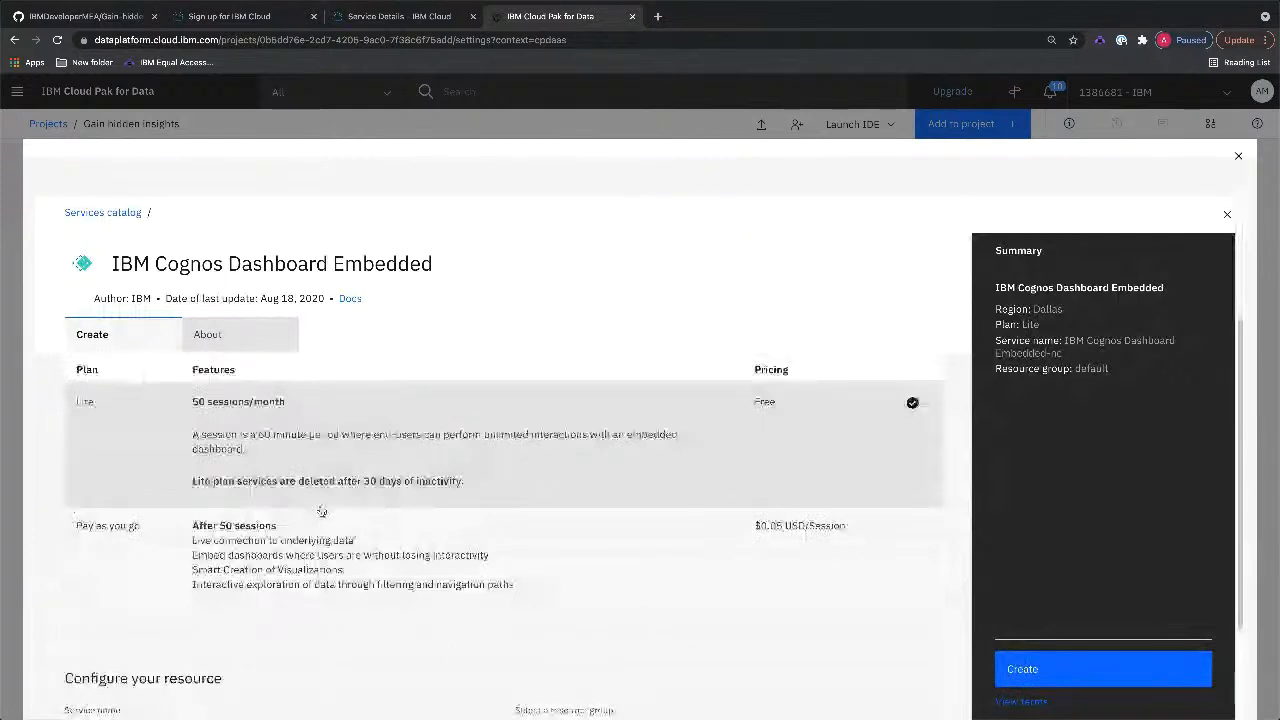
scroll(321, 511, down, 2)
click(300, 594)
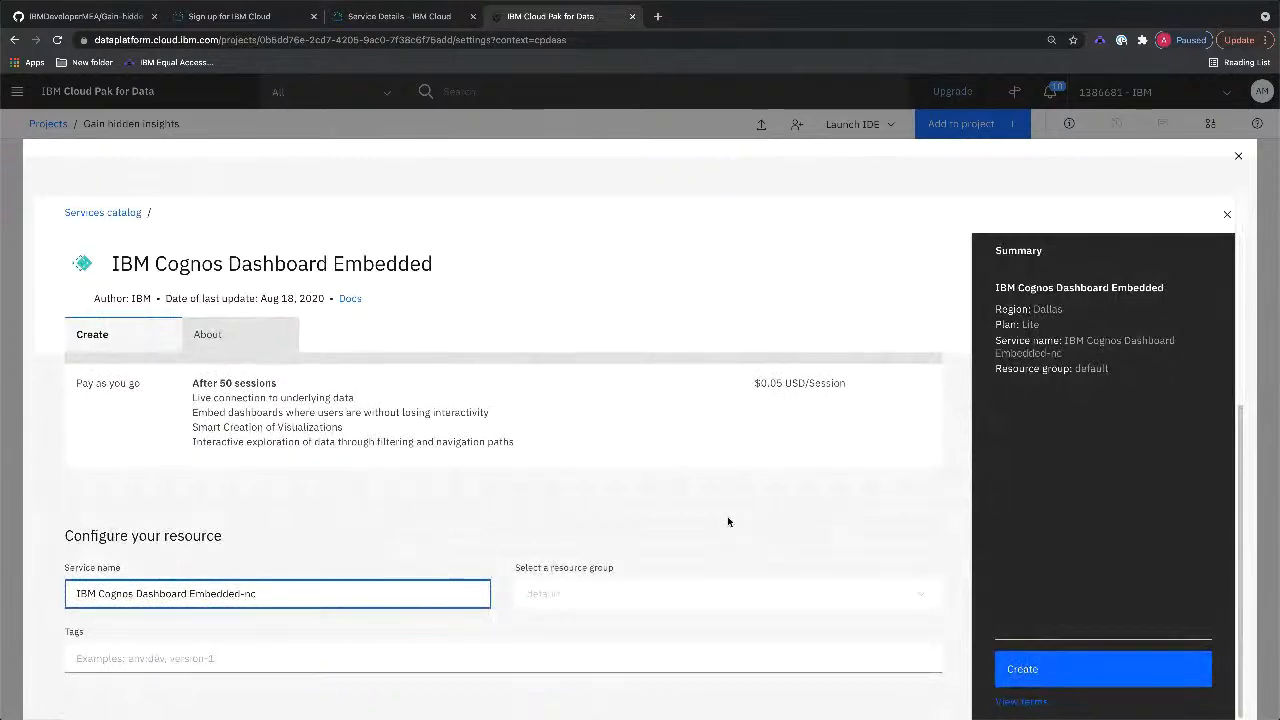
click(1228, 216)
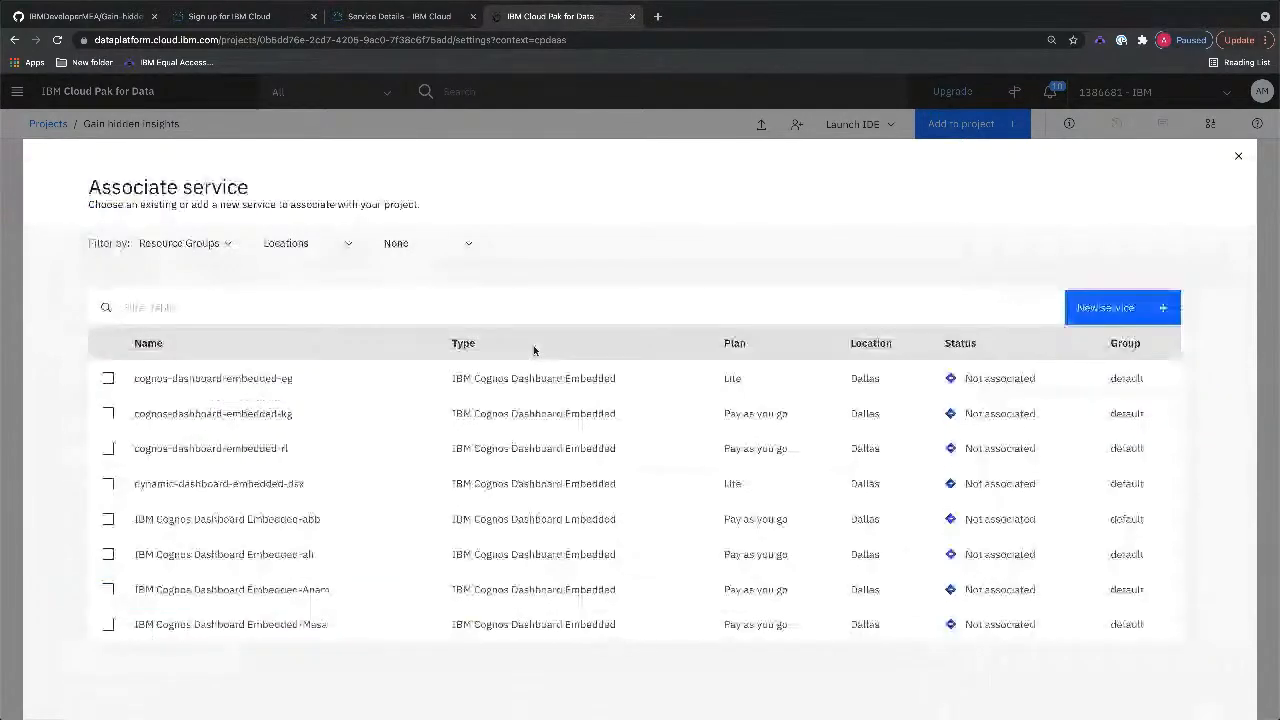
Step: Associate the existing IBM Cognos Dashboard Embedded service named after the account owner with the project and return to the project settings
click(108, 589)
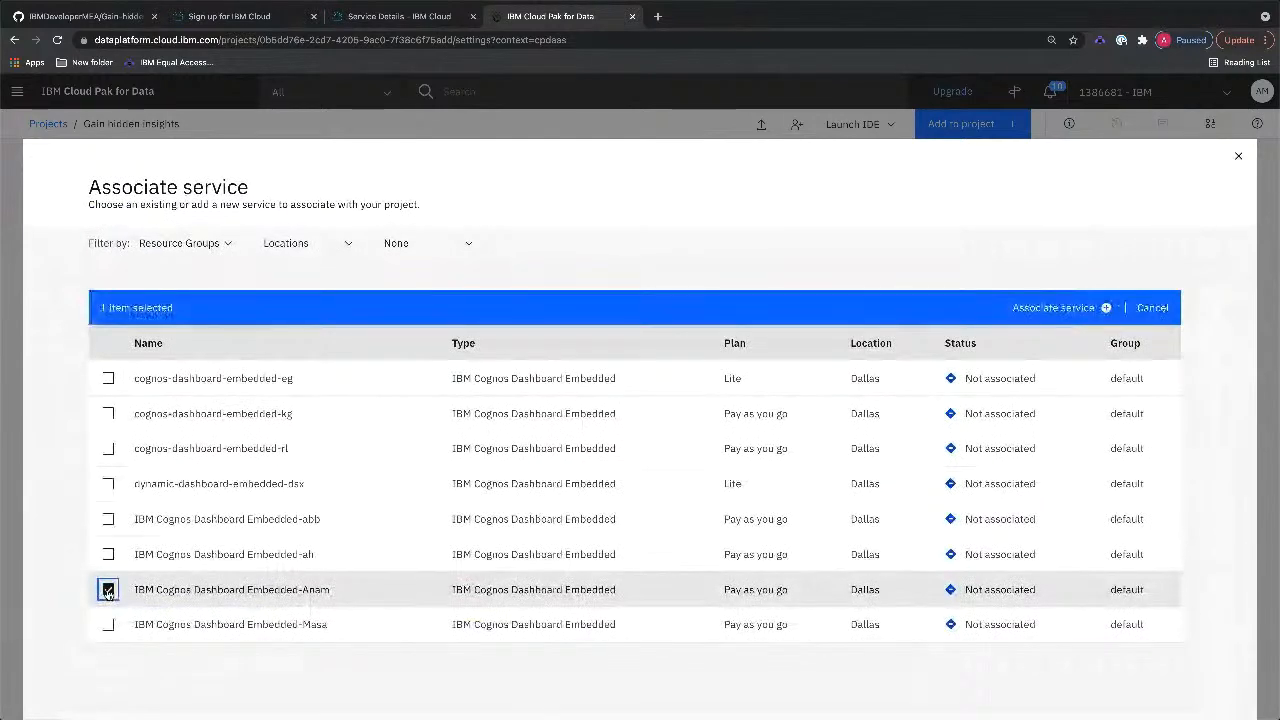
click(1035, 311)
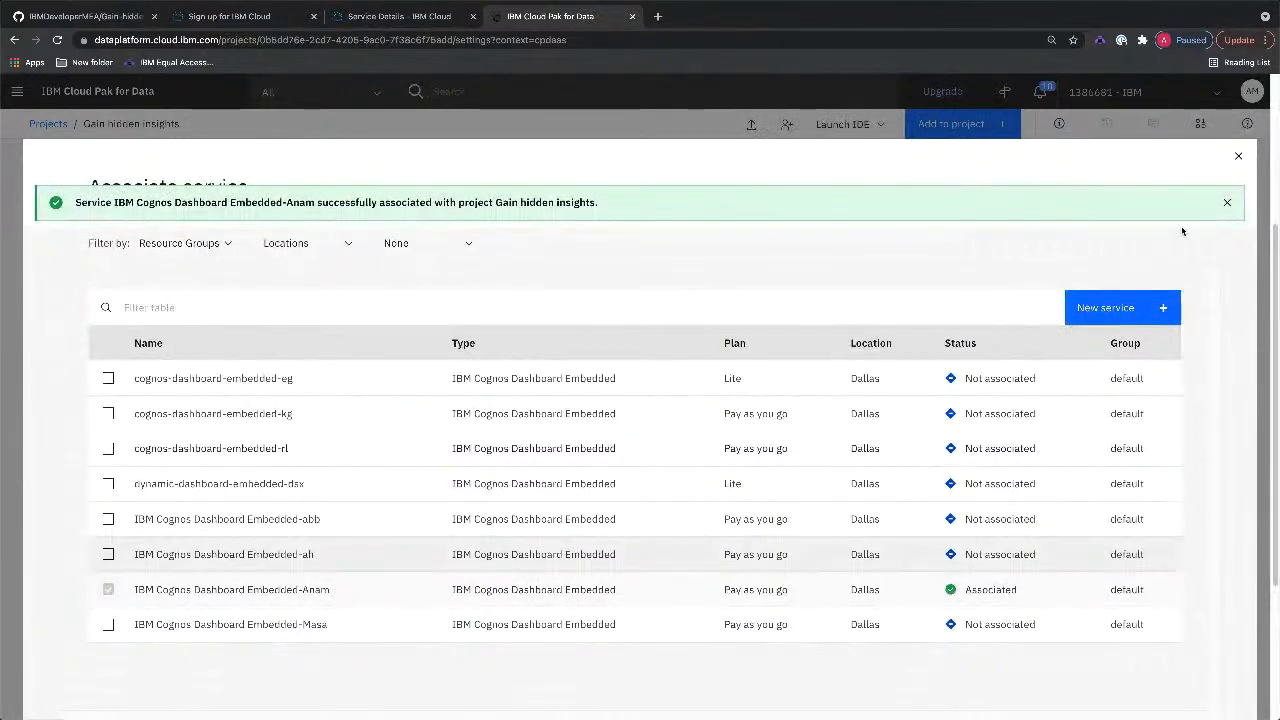
click(1238, 156)
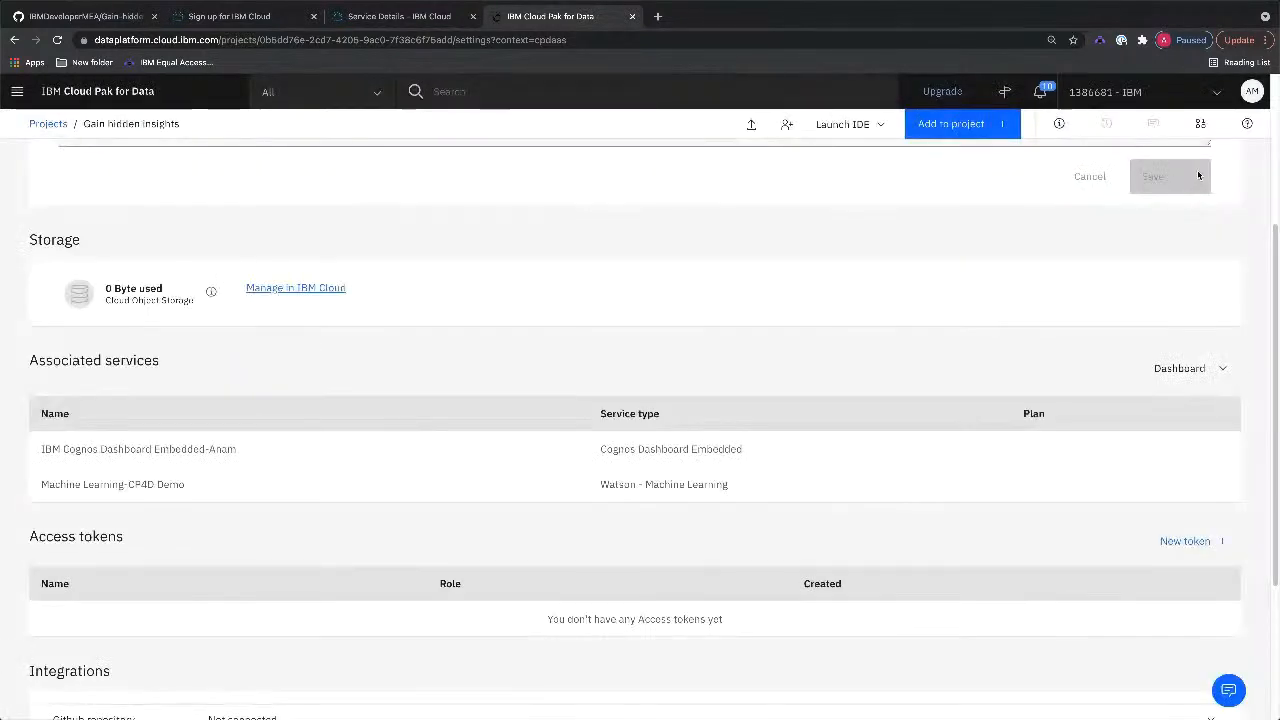
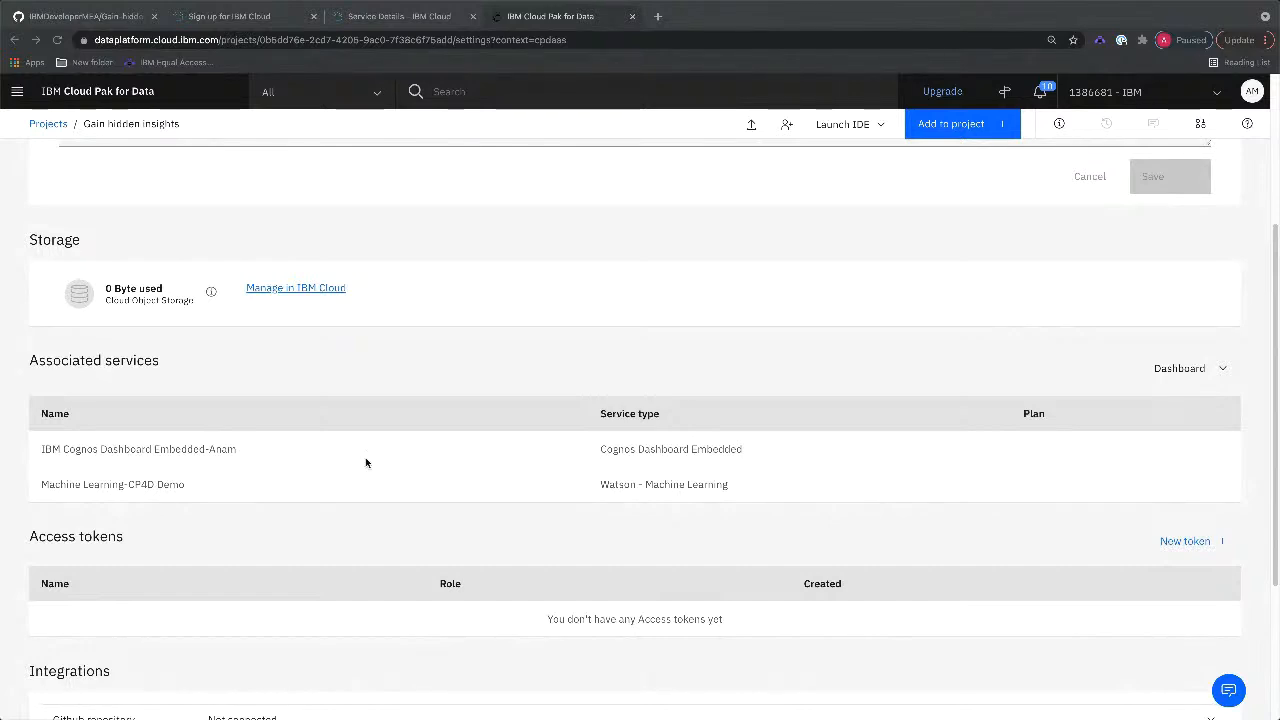
scroll(366, 460, up, 3)
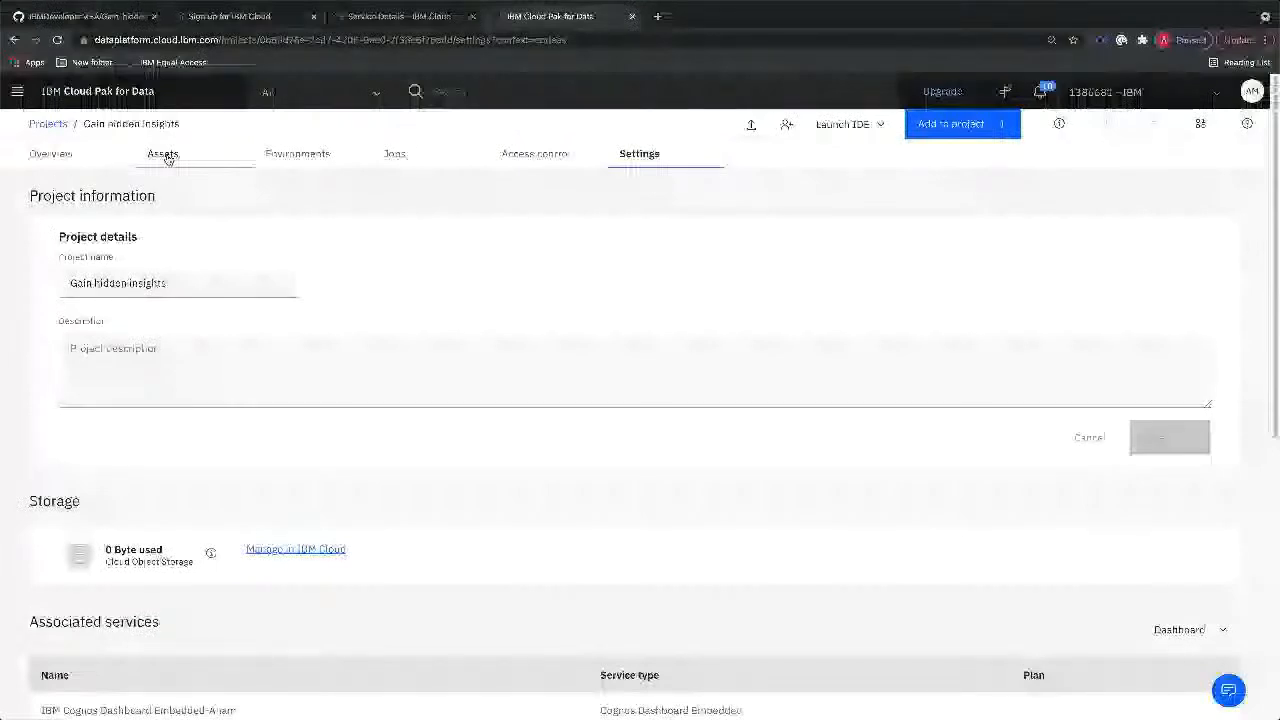
Step: Open the project's assets, then open customer-churn-kaggle.csv in the dataset folder of the workshop's GitHub repository
click(164, 155)
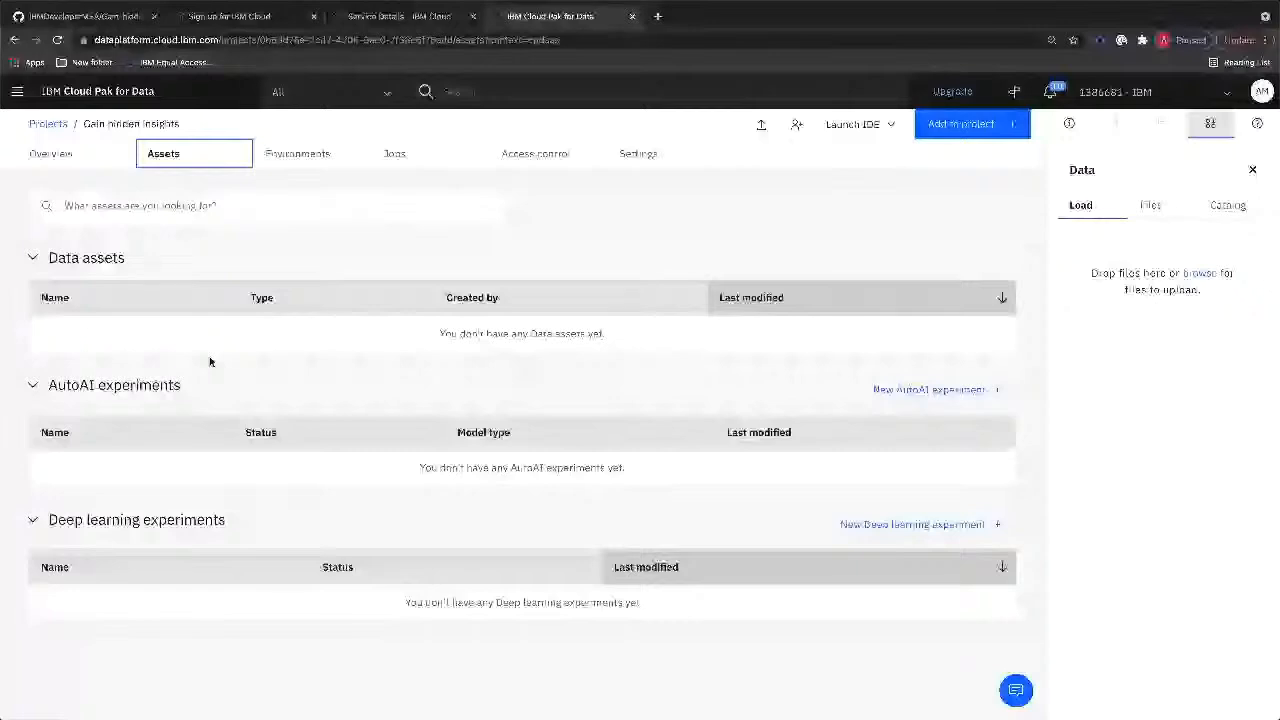
click(84, 16)
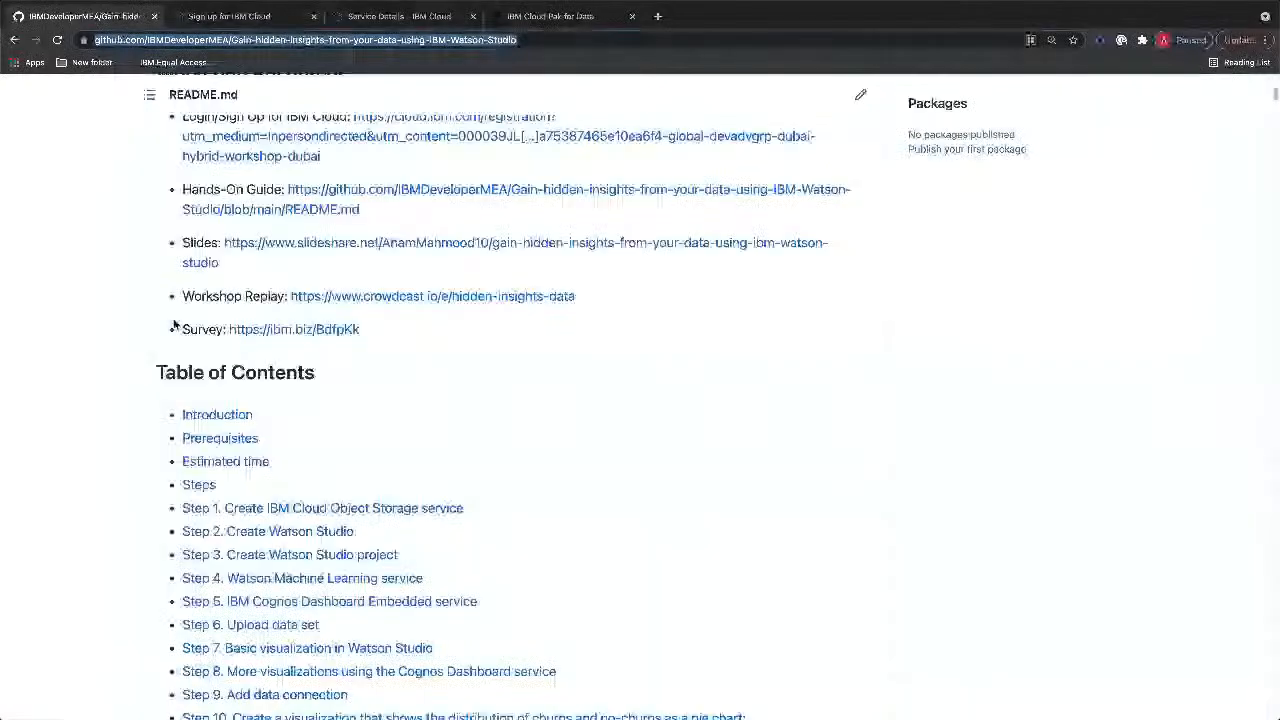
scroll(180, 370, up, 6)
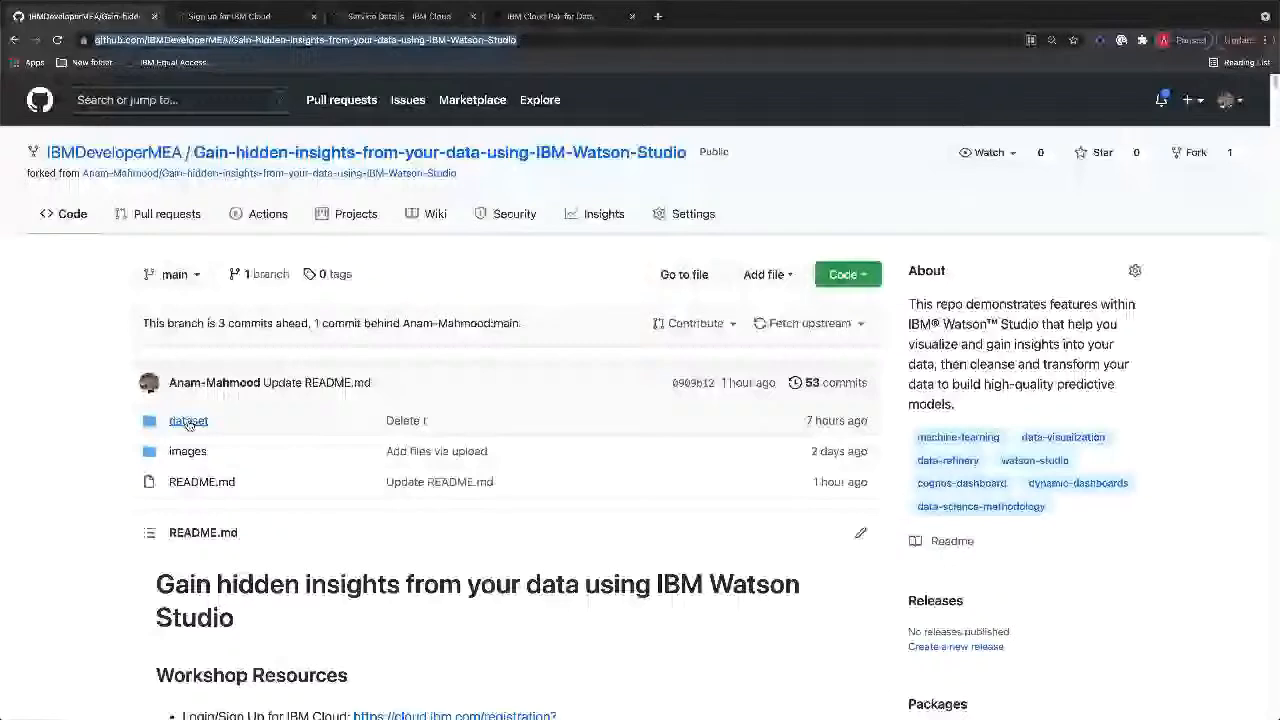
click(188, 421)
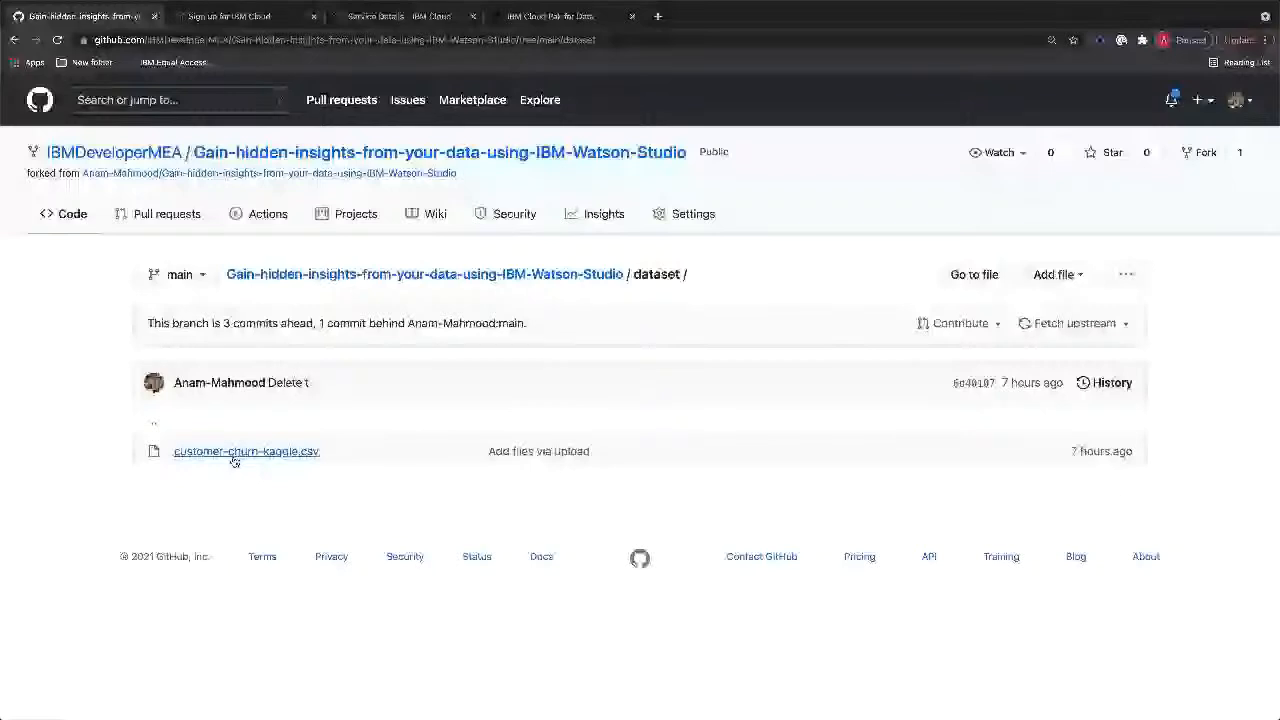
click(233, 454)
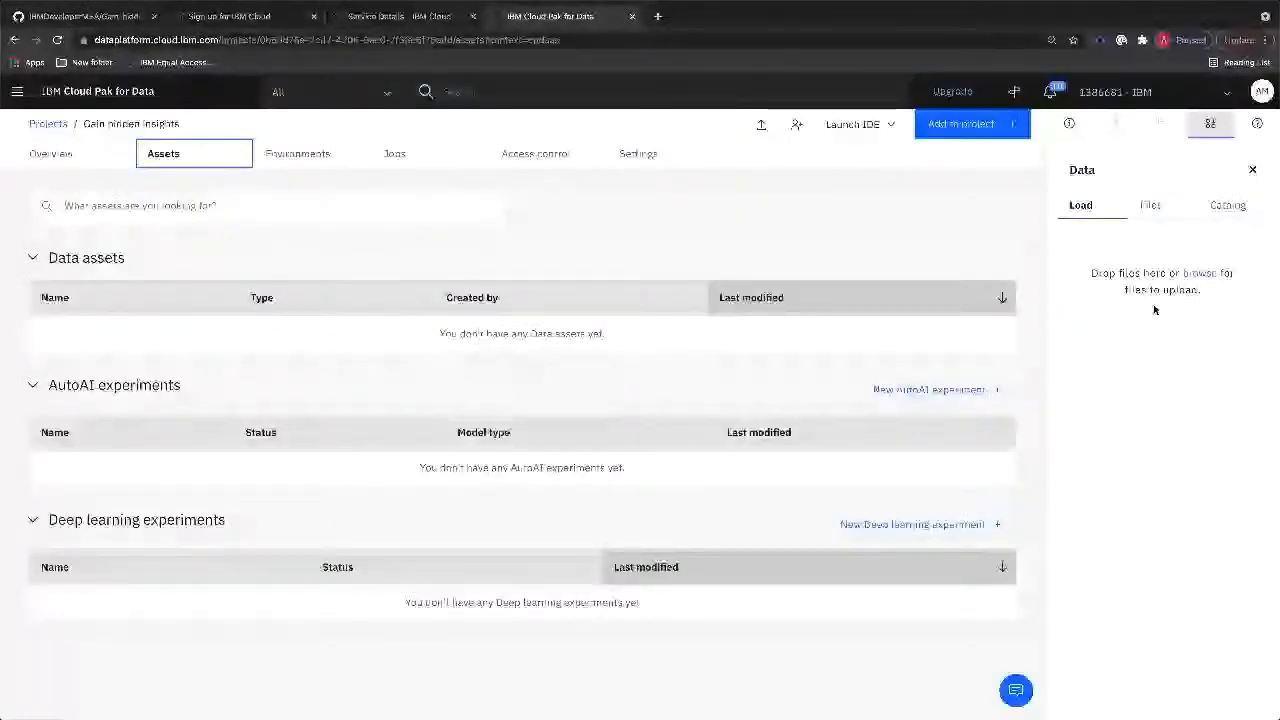
Step: Return to the project in IBM Cloud Pak for Data and upload customer-churn-kaggle.csv as a data asset
click(1155, 310)
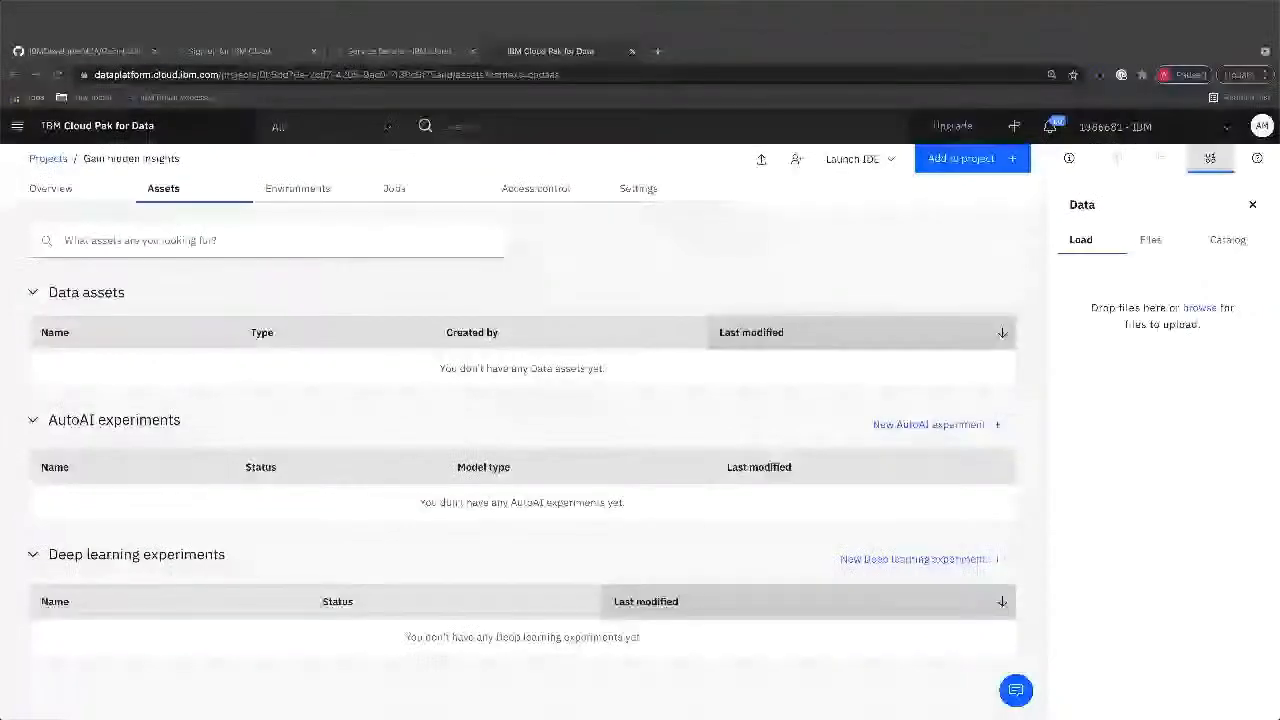
drag(600, 294, 1180, 332)
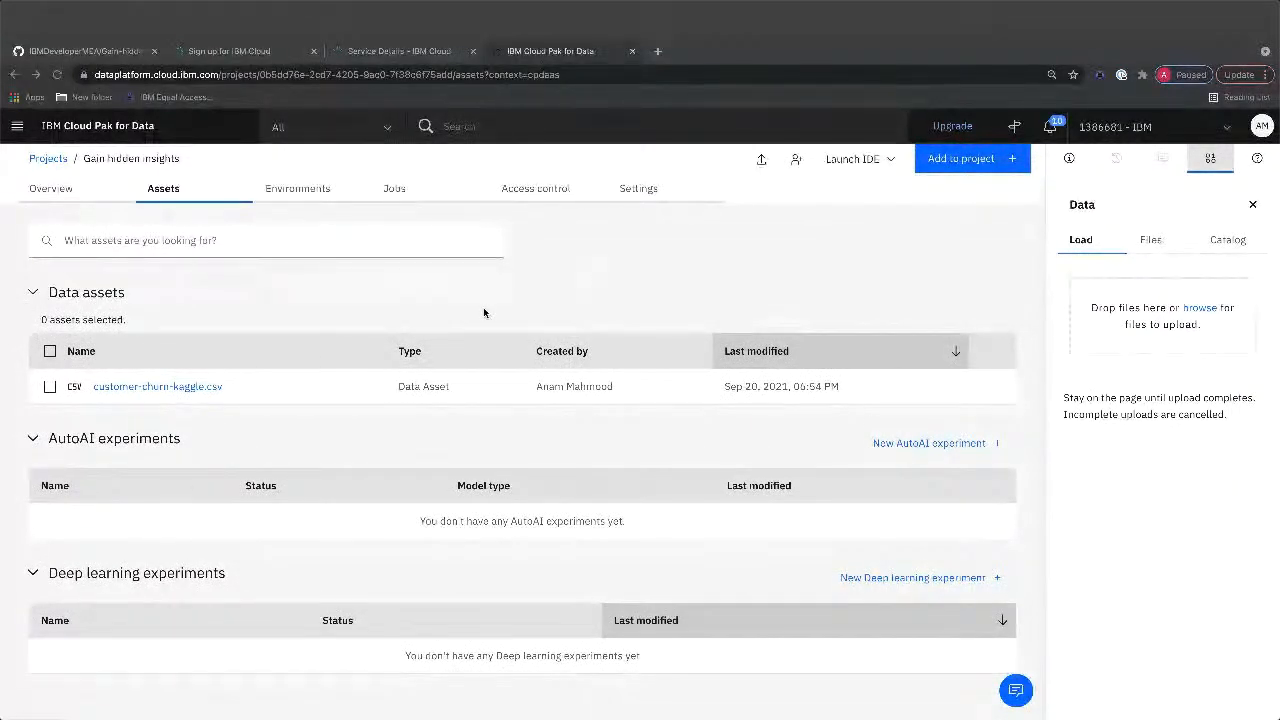
click(194, 188)
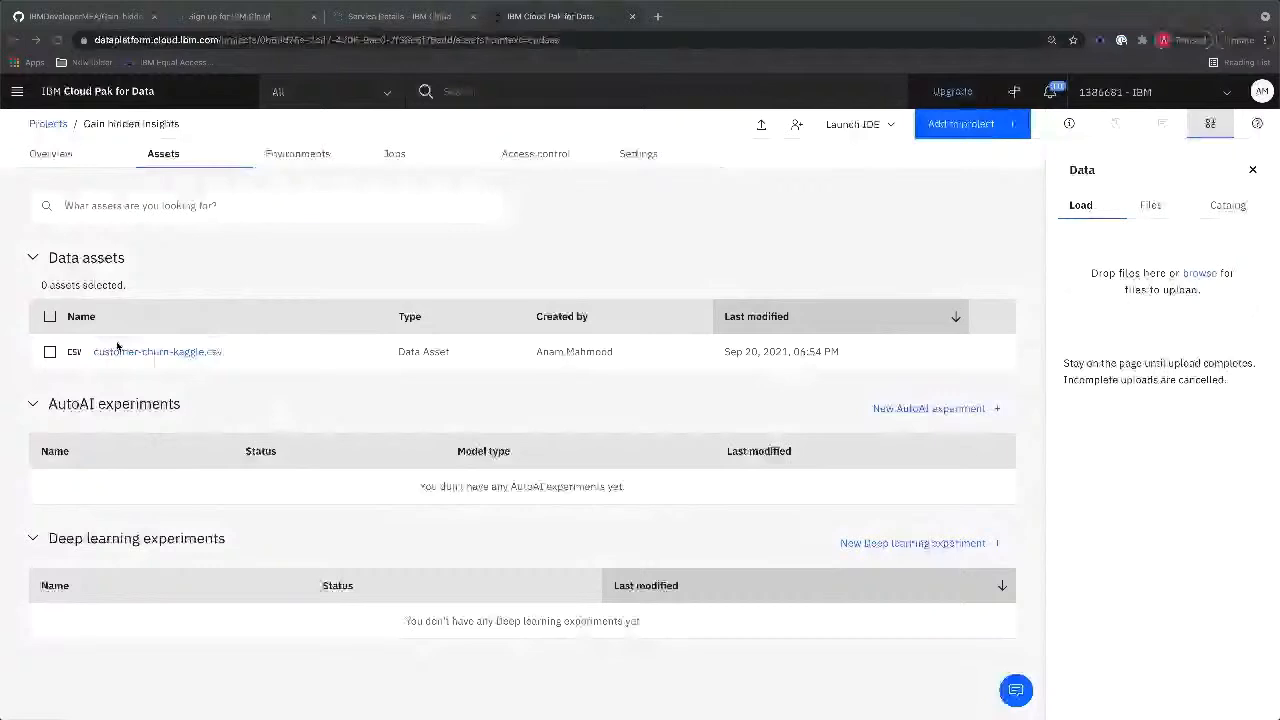
Step: Preview the customer-churn-kaggle.csv data asset and create a data profile for it
click(152, 354)
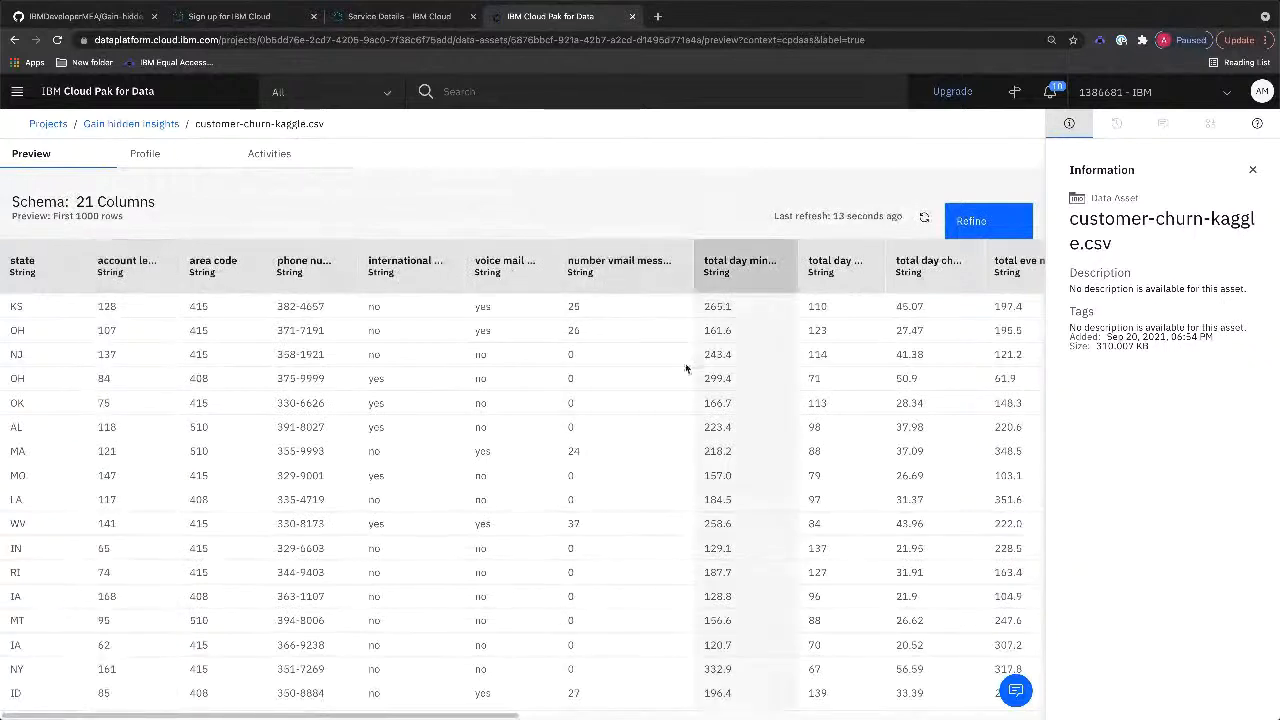
click(150, 160)
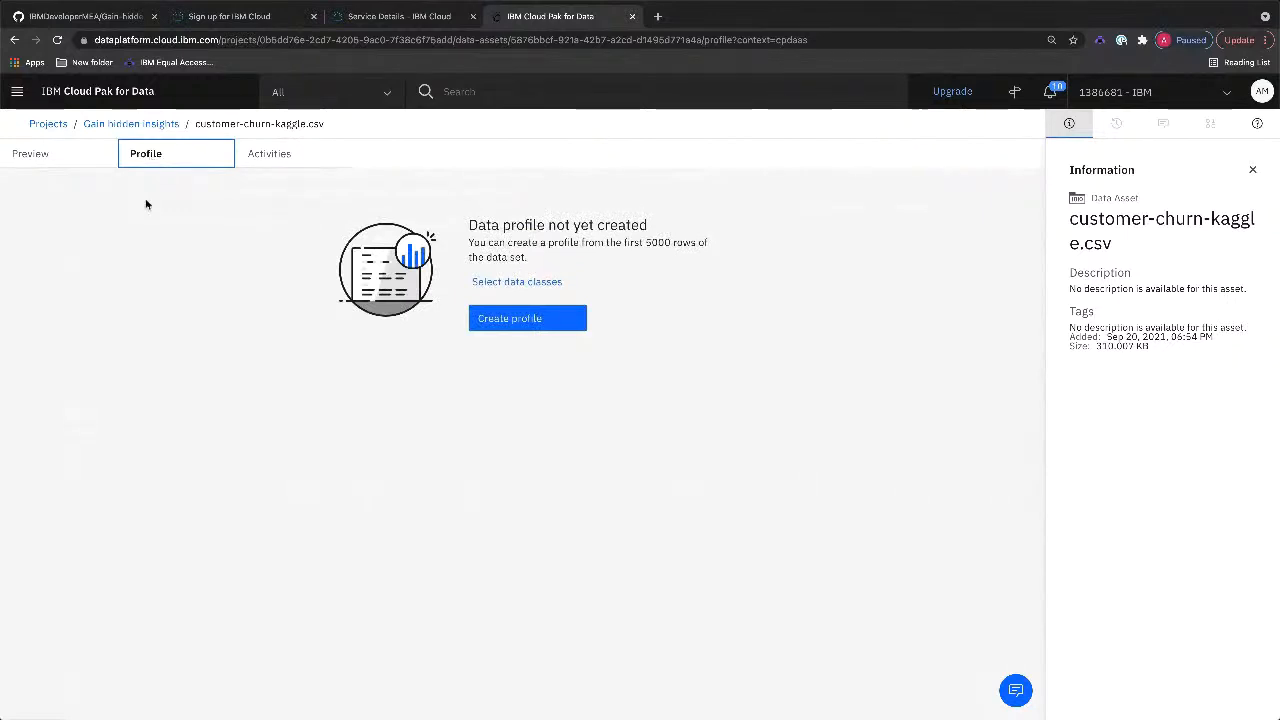
click(515, 319)
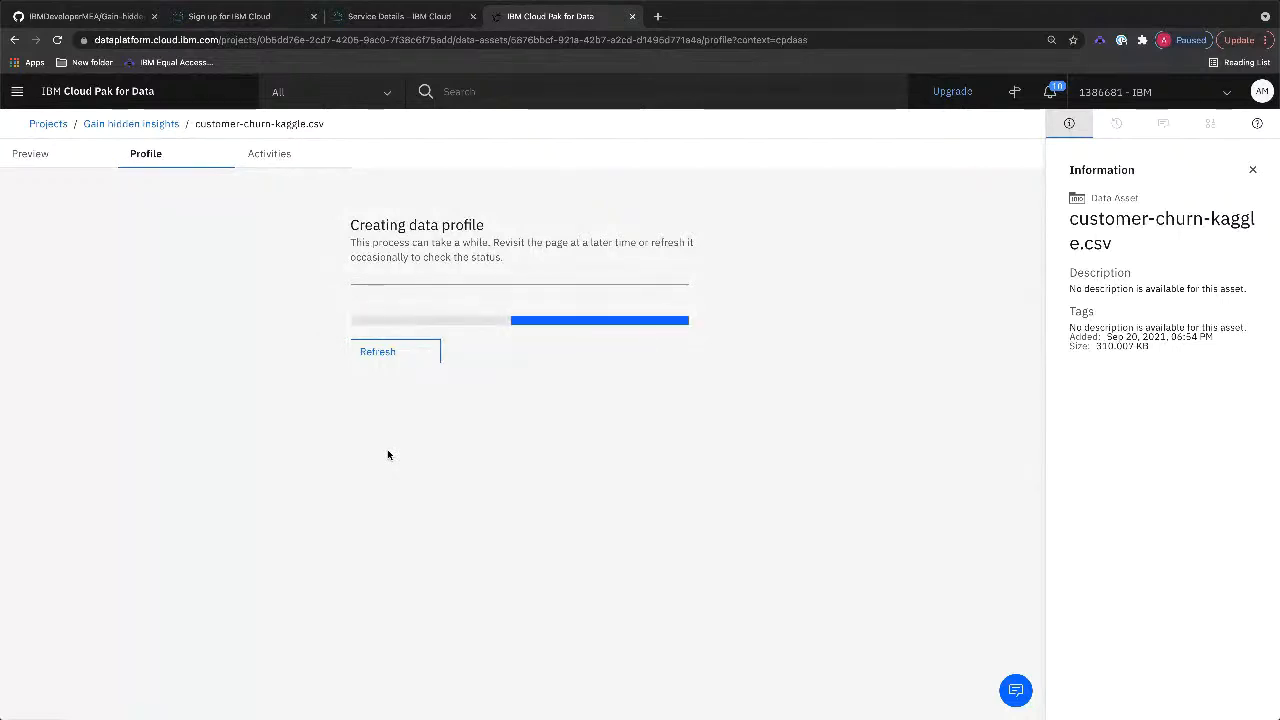
Step: Return to the Gain hidden insights project and start adding a Dashboard asset
click(130, 129)
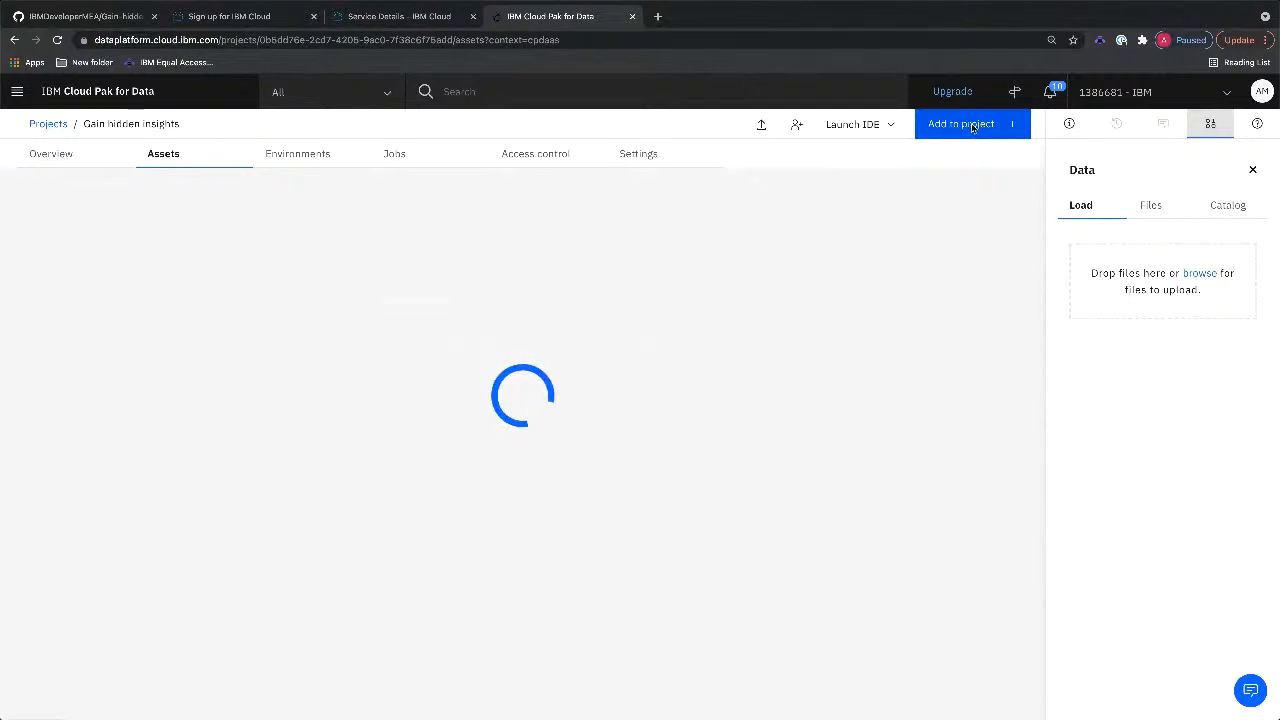
click(972, 125)
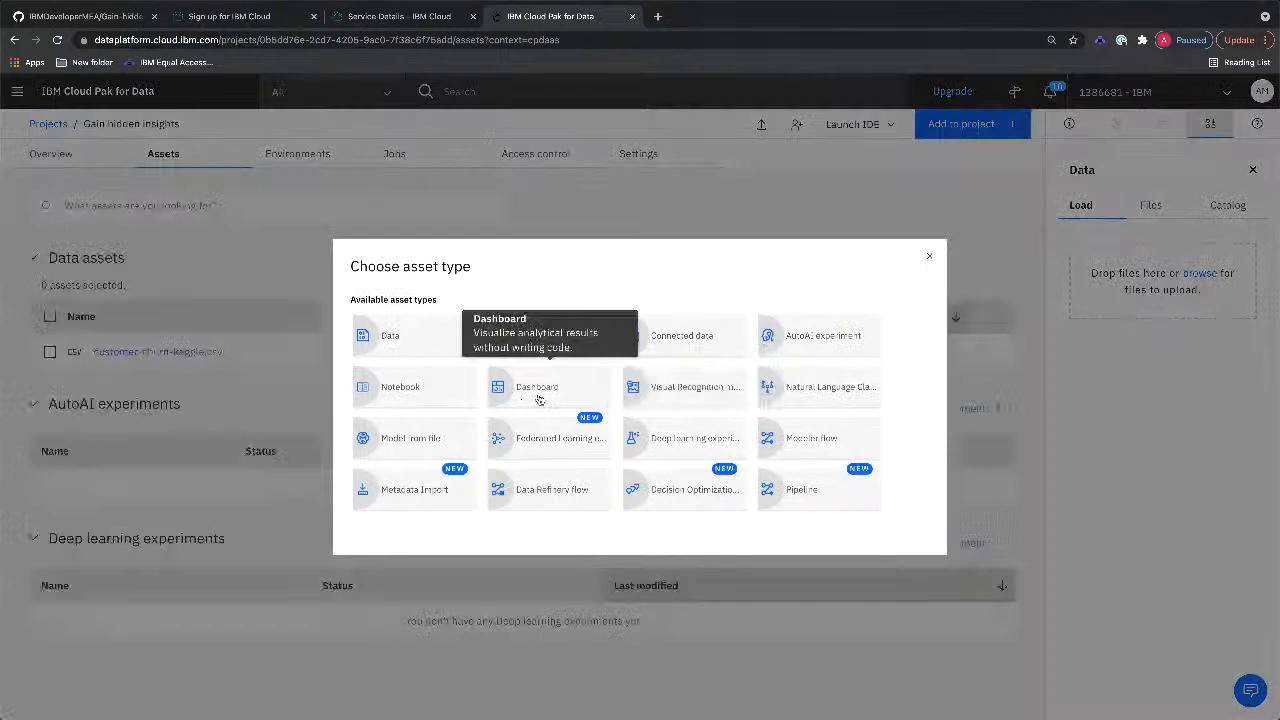
click(538, 399)
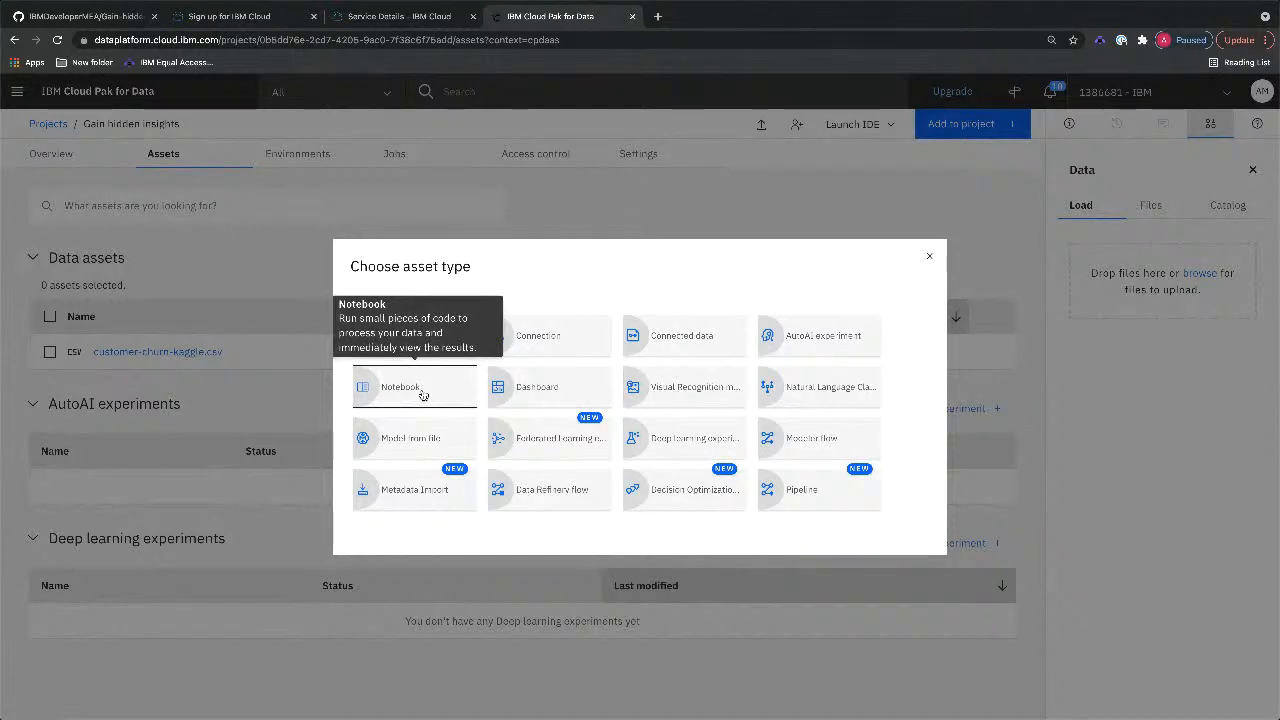
click(544, 388)
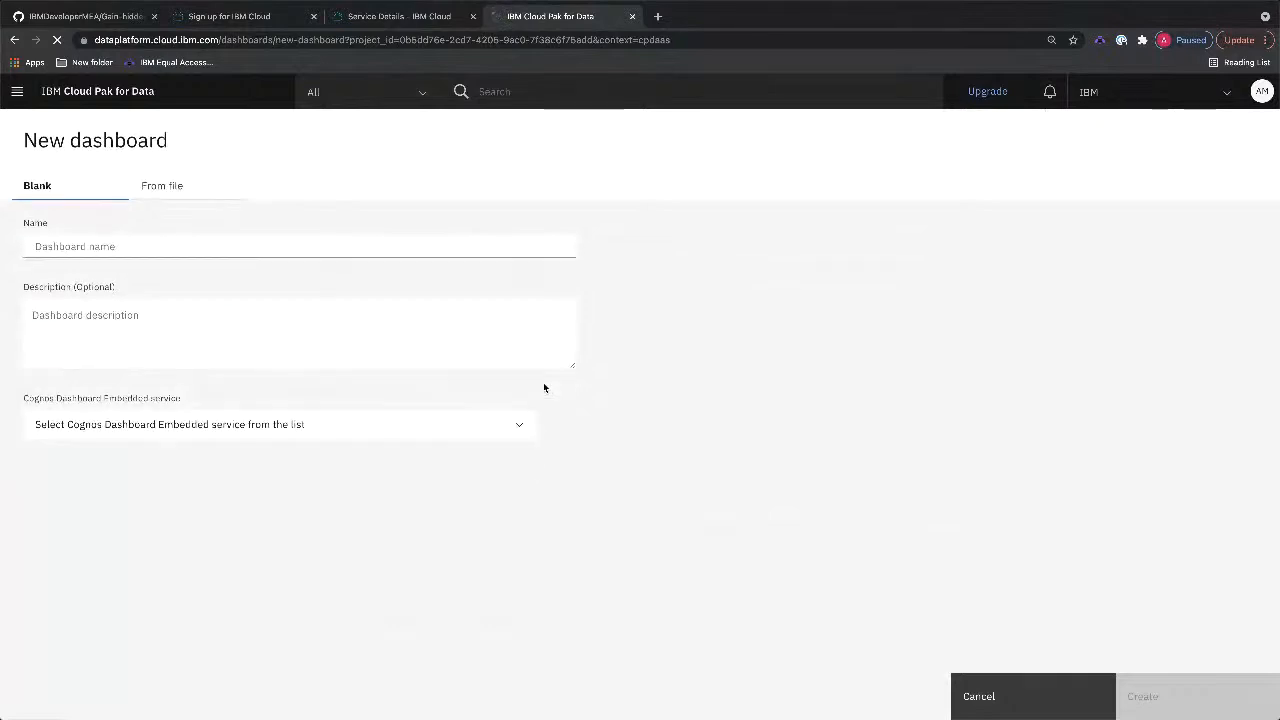
Step: Name the new blank dashboard "Customer churn"
click(397, 245)
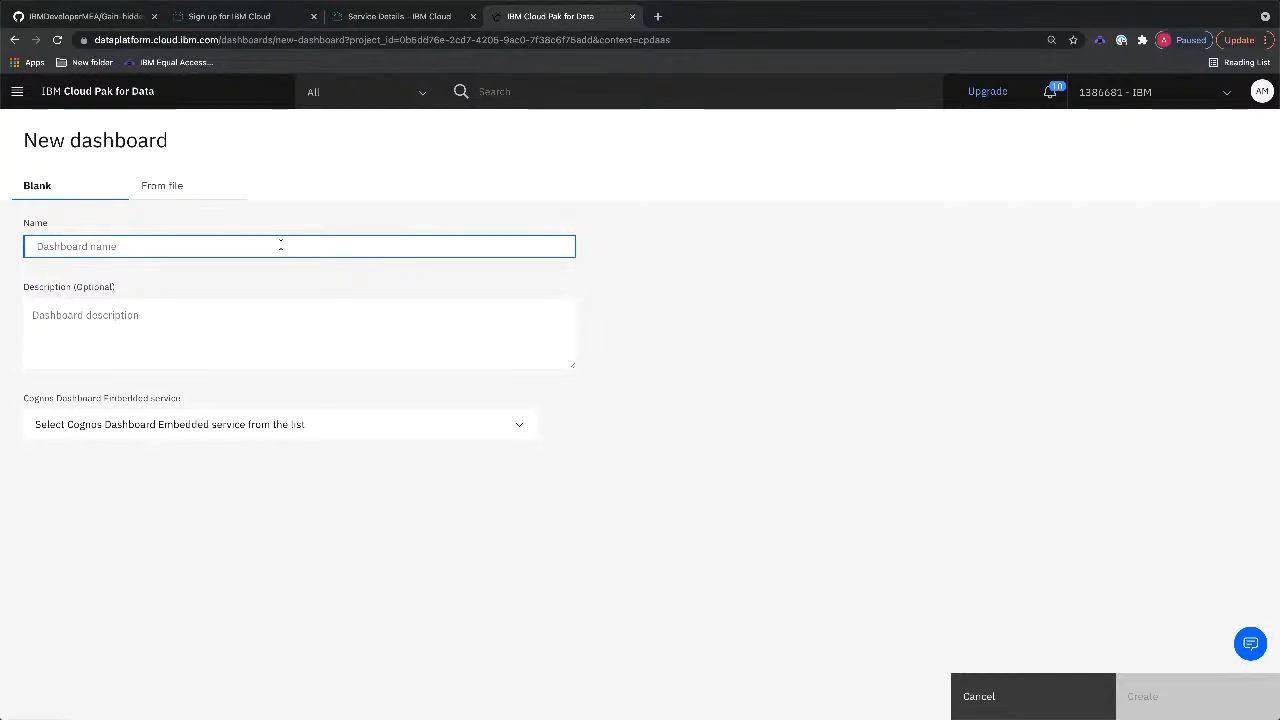
text(Custme)
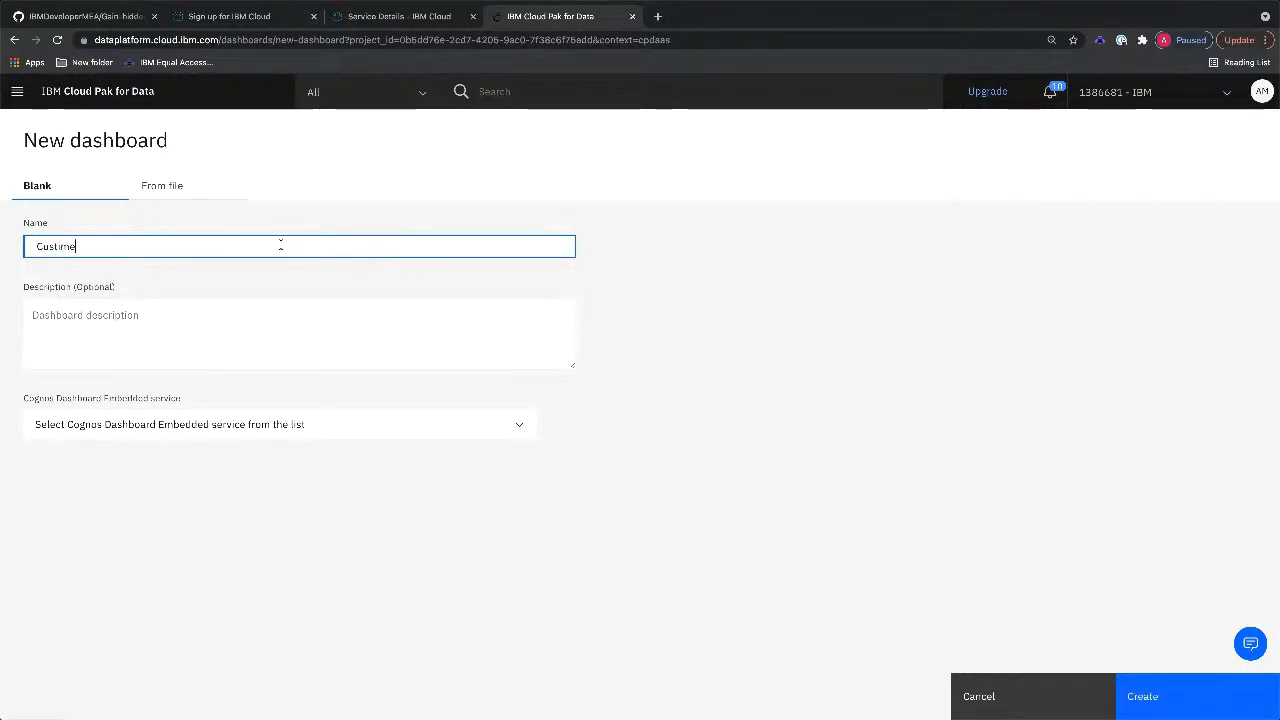
key(BackSpace)
key(BackSpace)
key(BackSpace)
key(BackSpace)
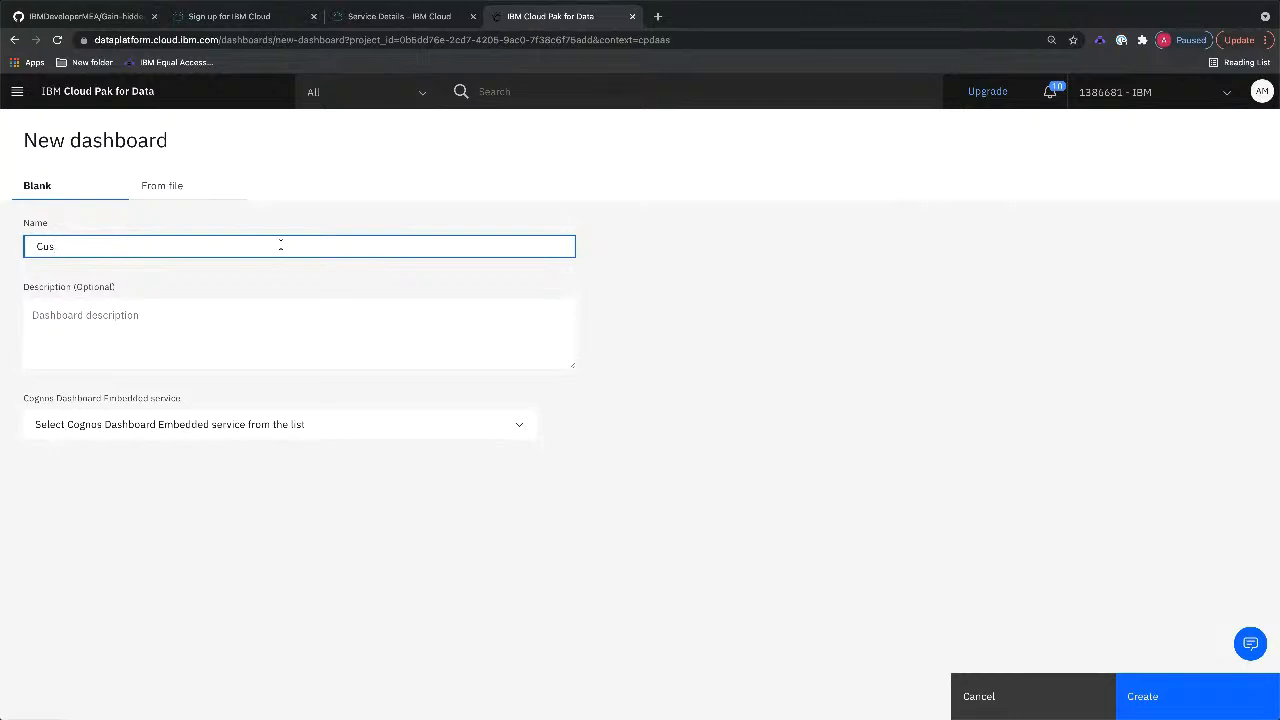
text(tomer churn)
Step: Select the account owner's existing Cognos Dashboard Embedded service and create the dashboard with the single blank tabbed template
drag(23, 399, 191, 400)
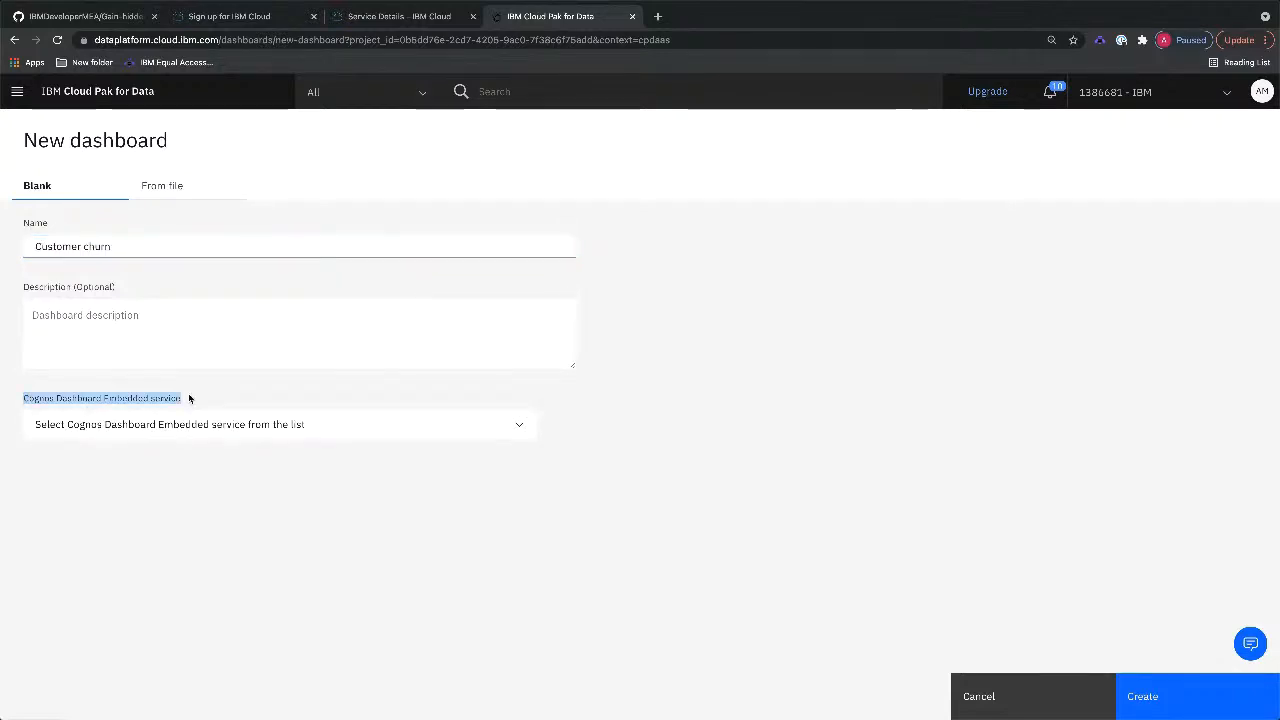
click(138, 428)
click(138, 428)
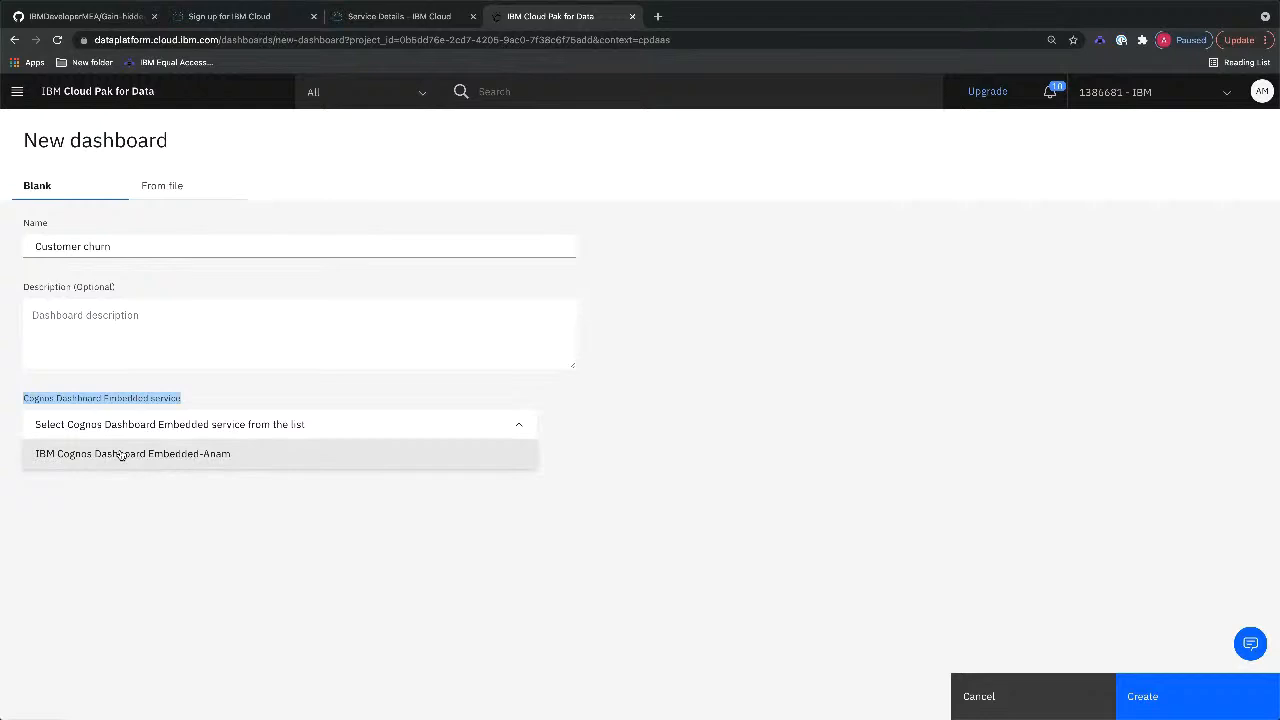
click(120, 455)
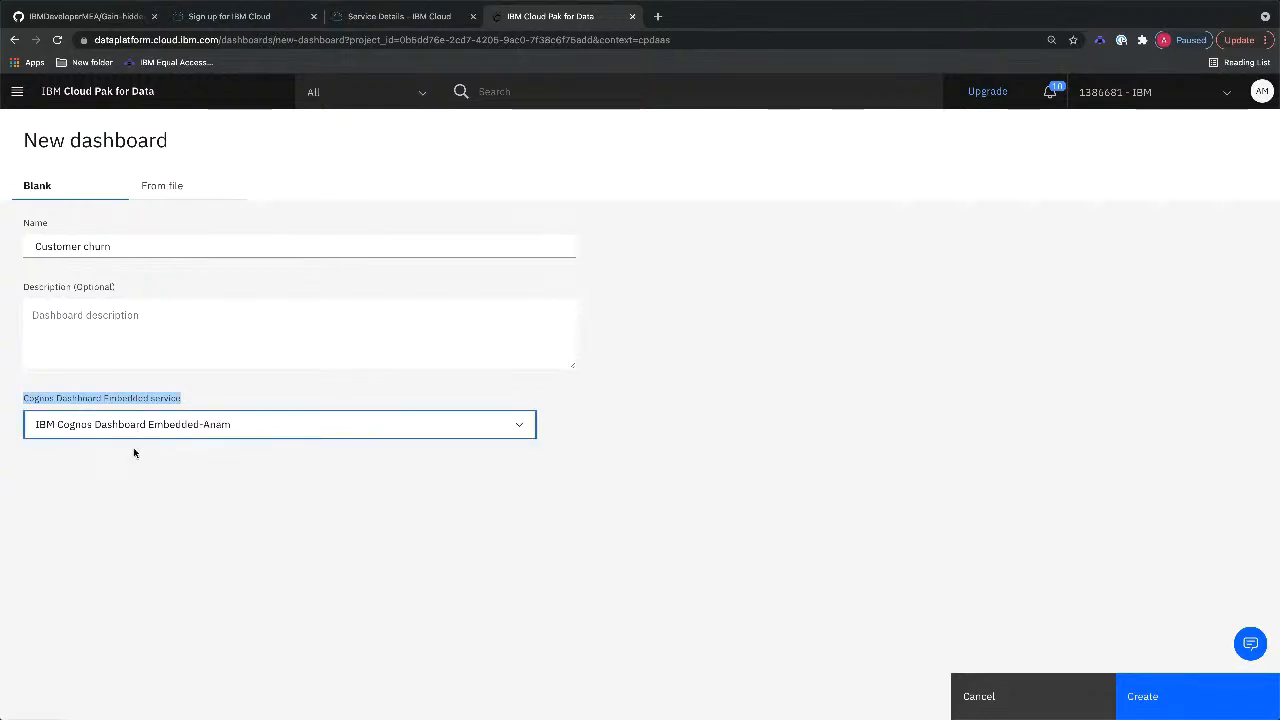
click(1150, 708)
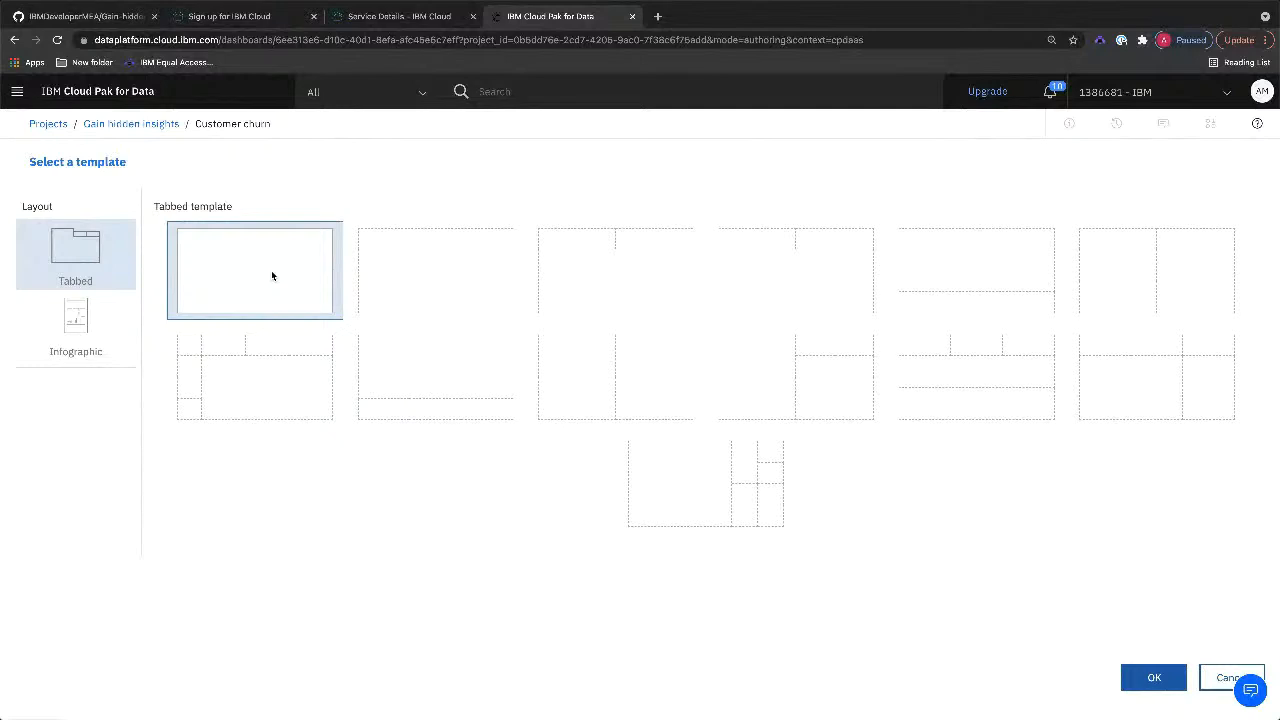
click(1155, 679)
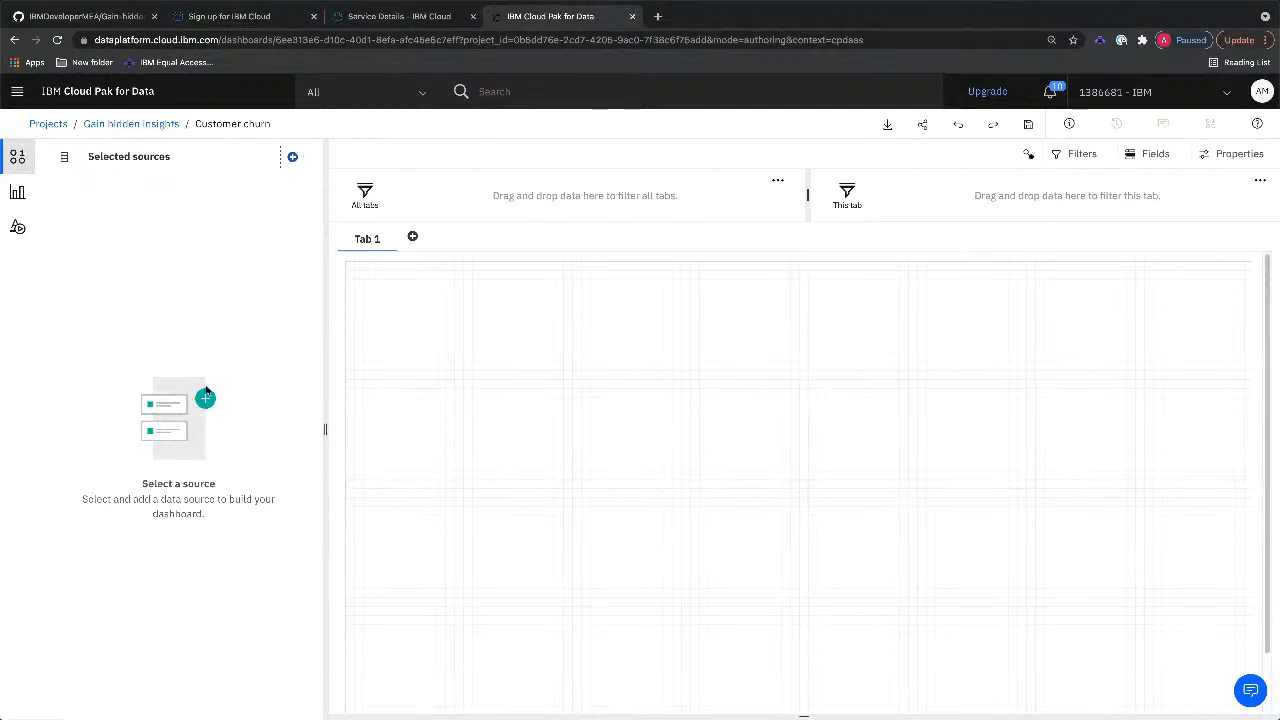
Step: Add the customer-churn-kaggle.csv data asset as the dashboard's source and display its columns and data rows
click(293, 159)
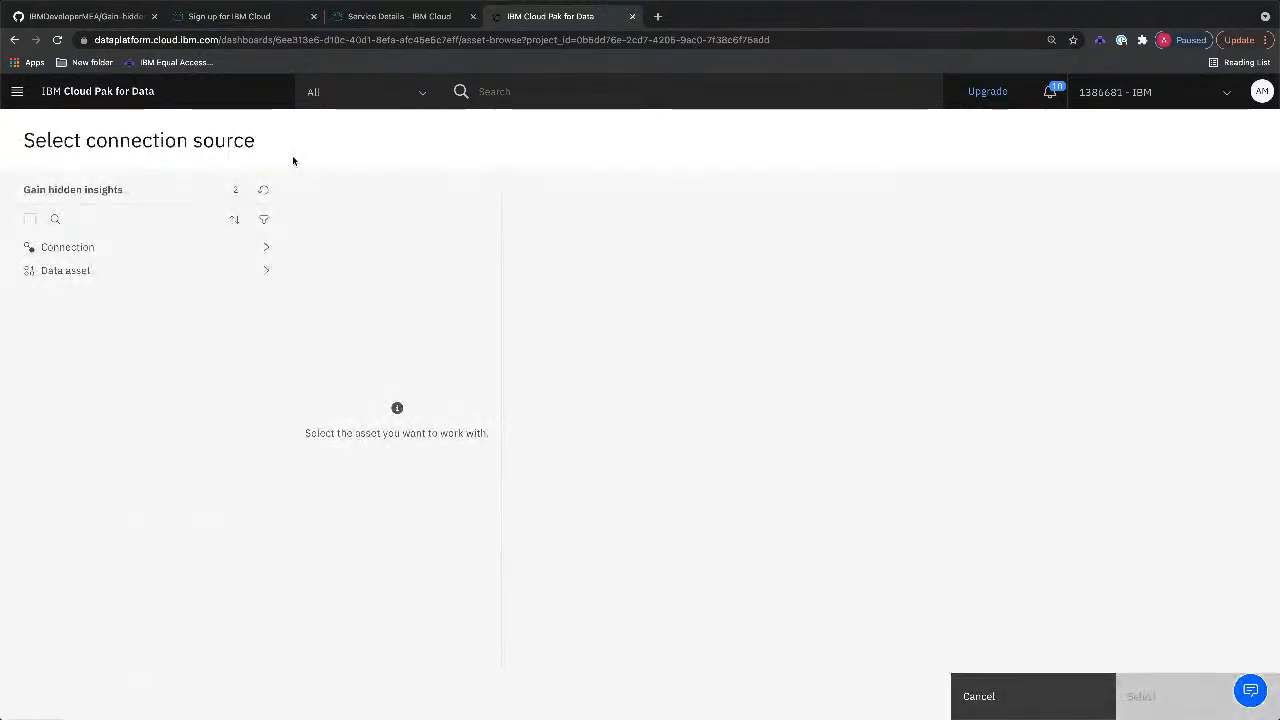
click(264, 269)
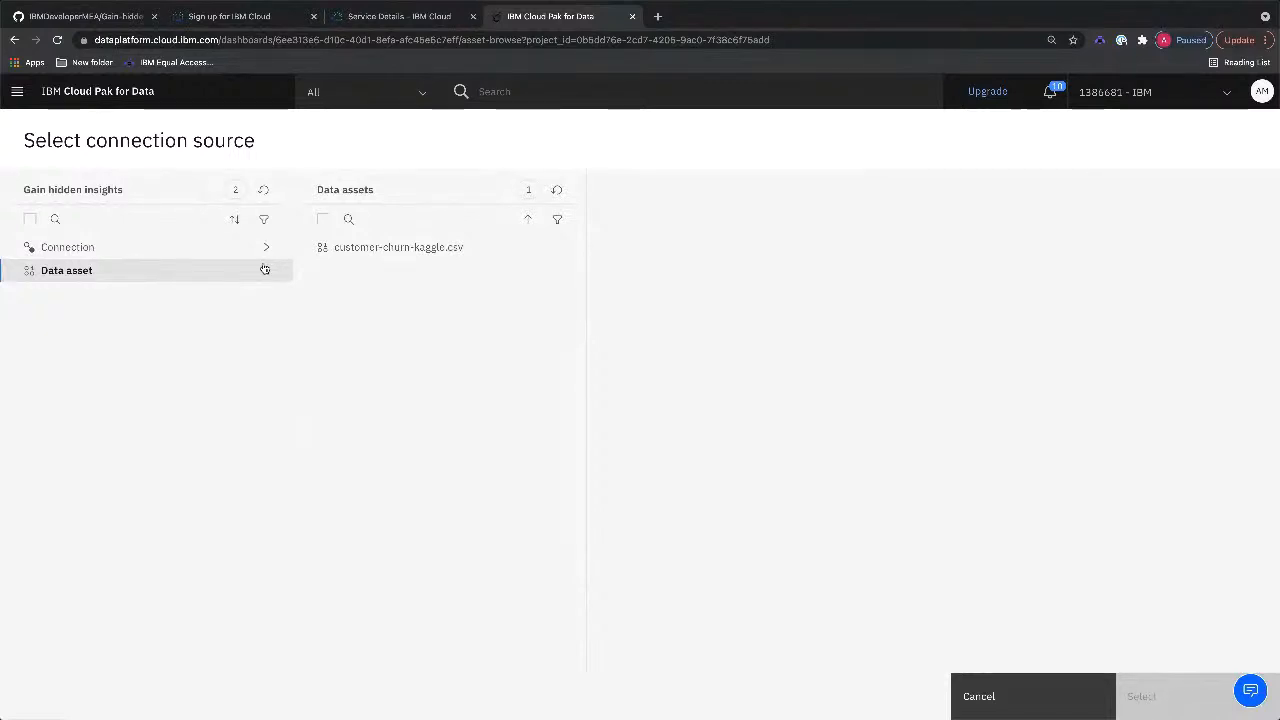
click(406, 251)
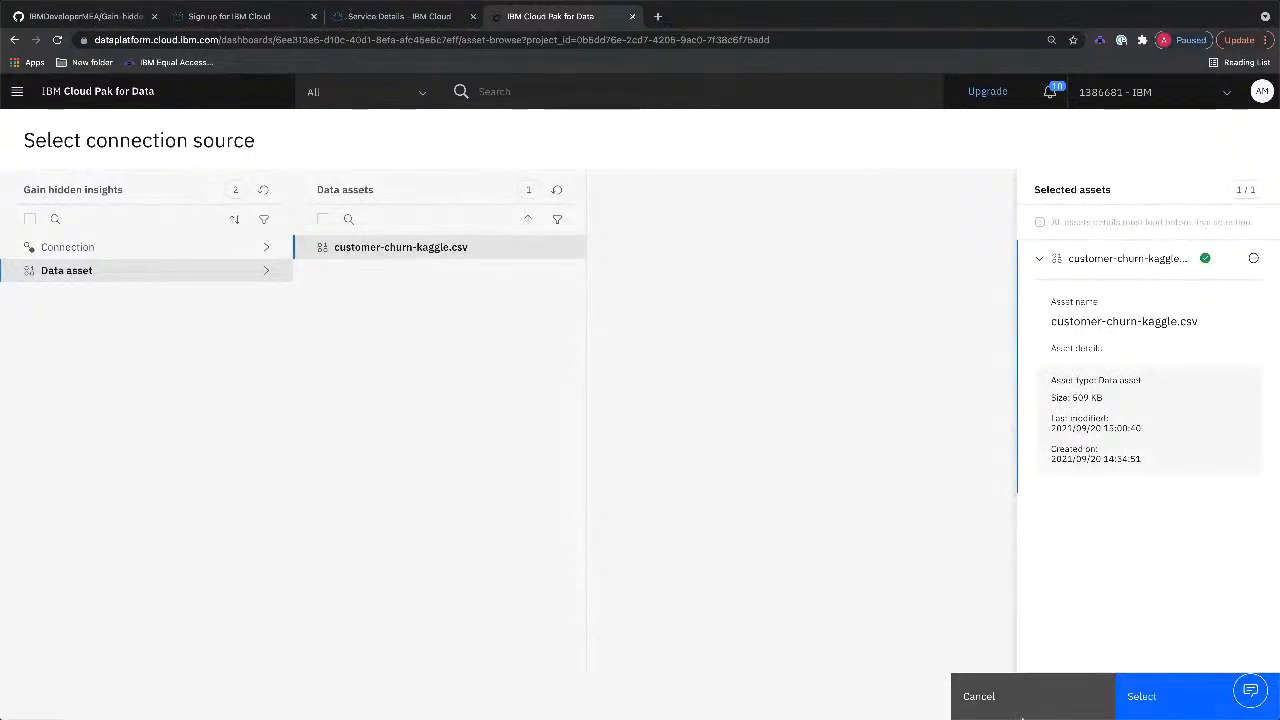
click(1153, 705)
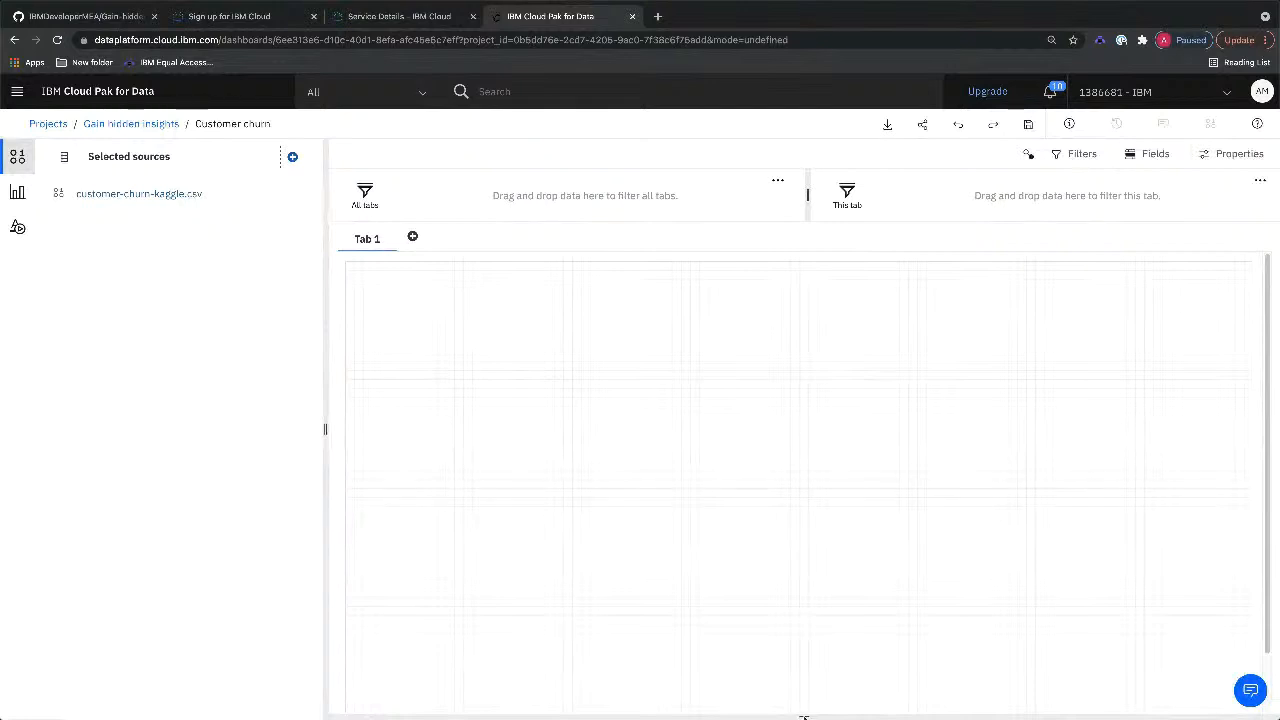
click(803, 714)
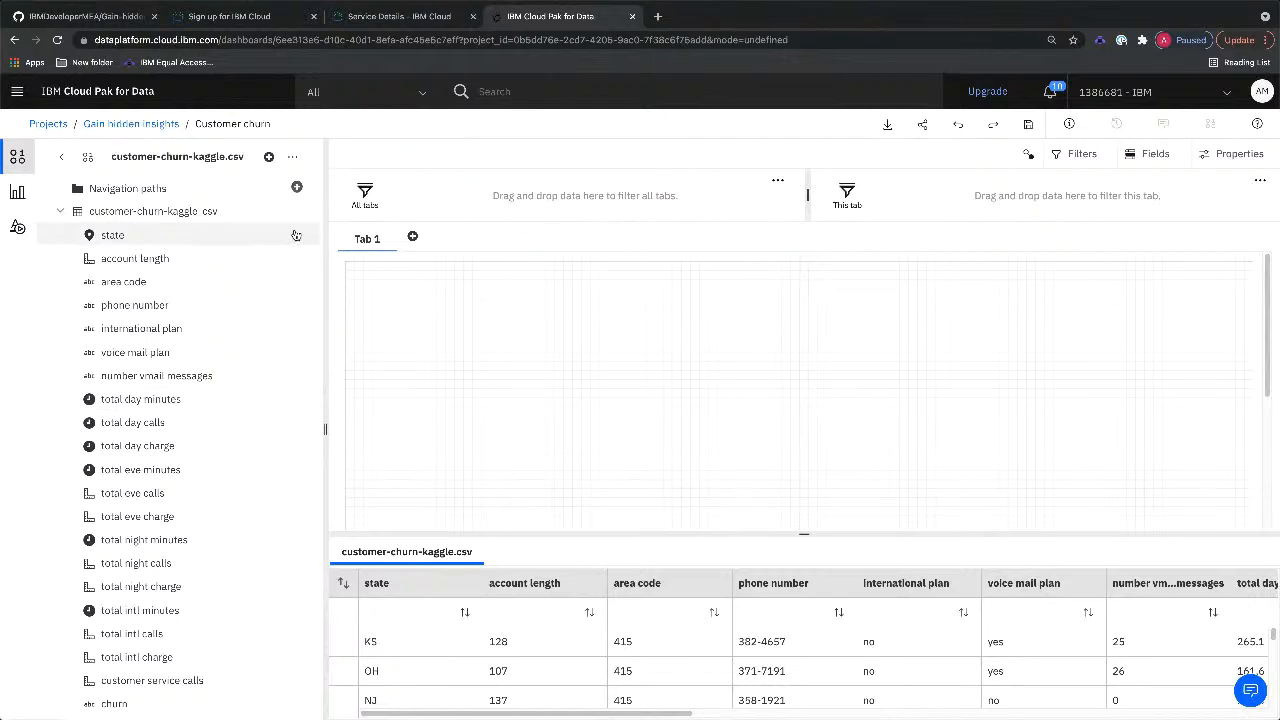
Step: Review the phone number column's properties and its available Aggregate options without changing them
click(299, 308)
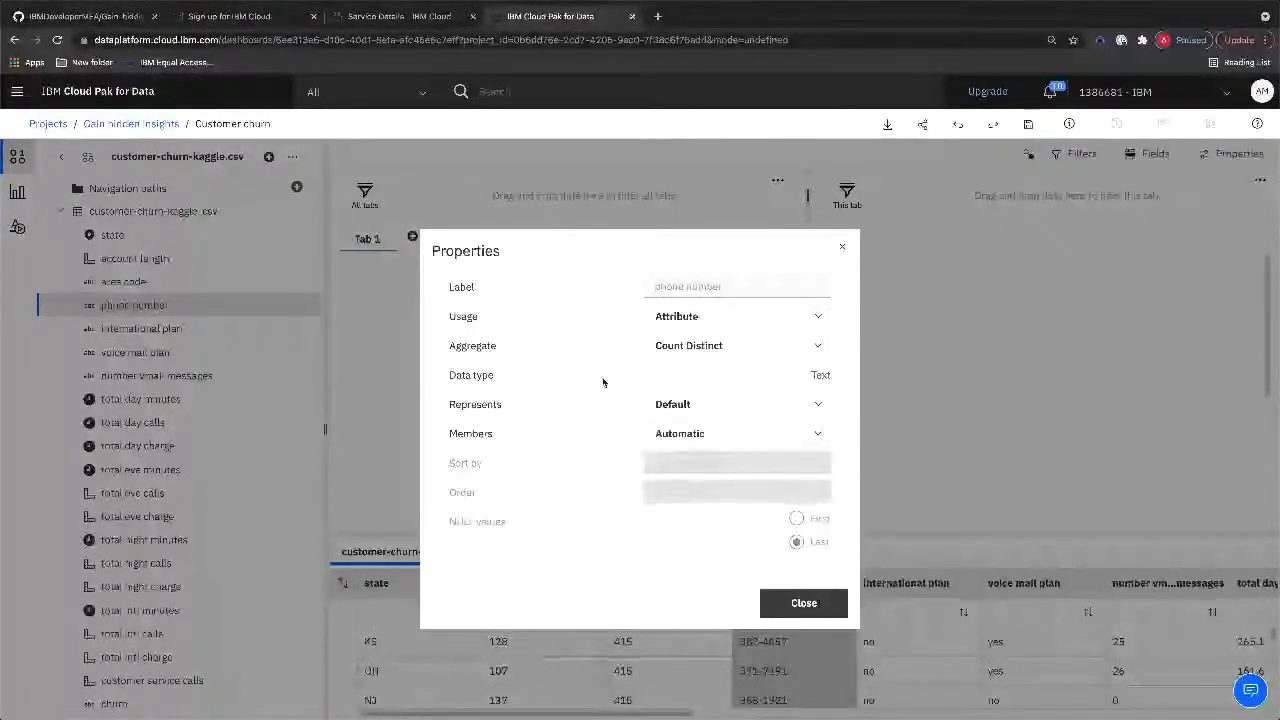
click(705, 350)
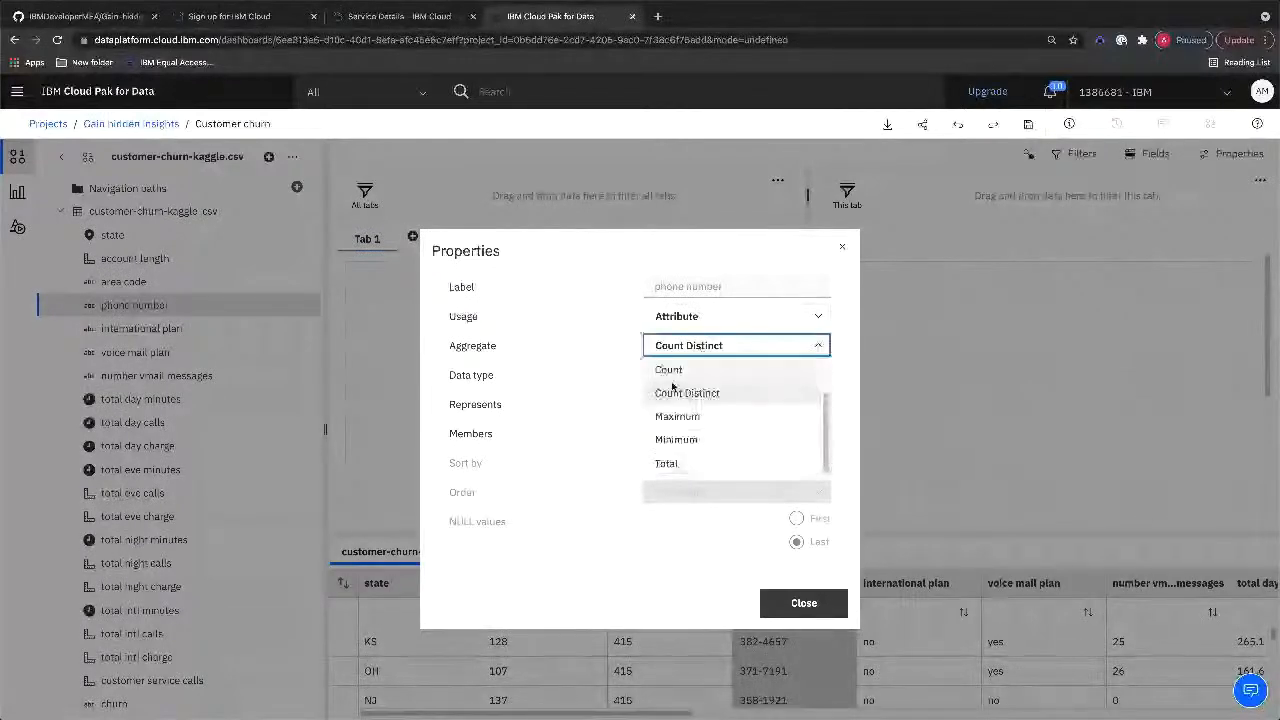
click(584, 464)
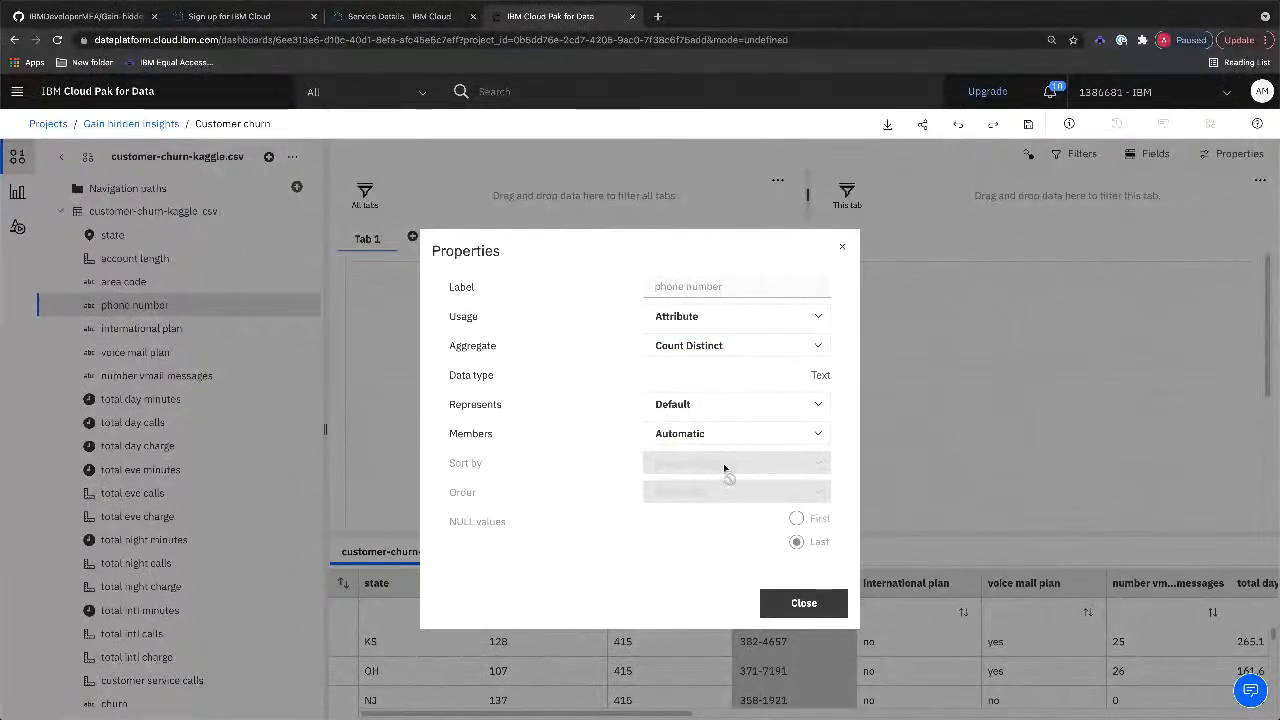
click(842, 250)
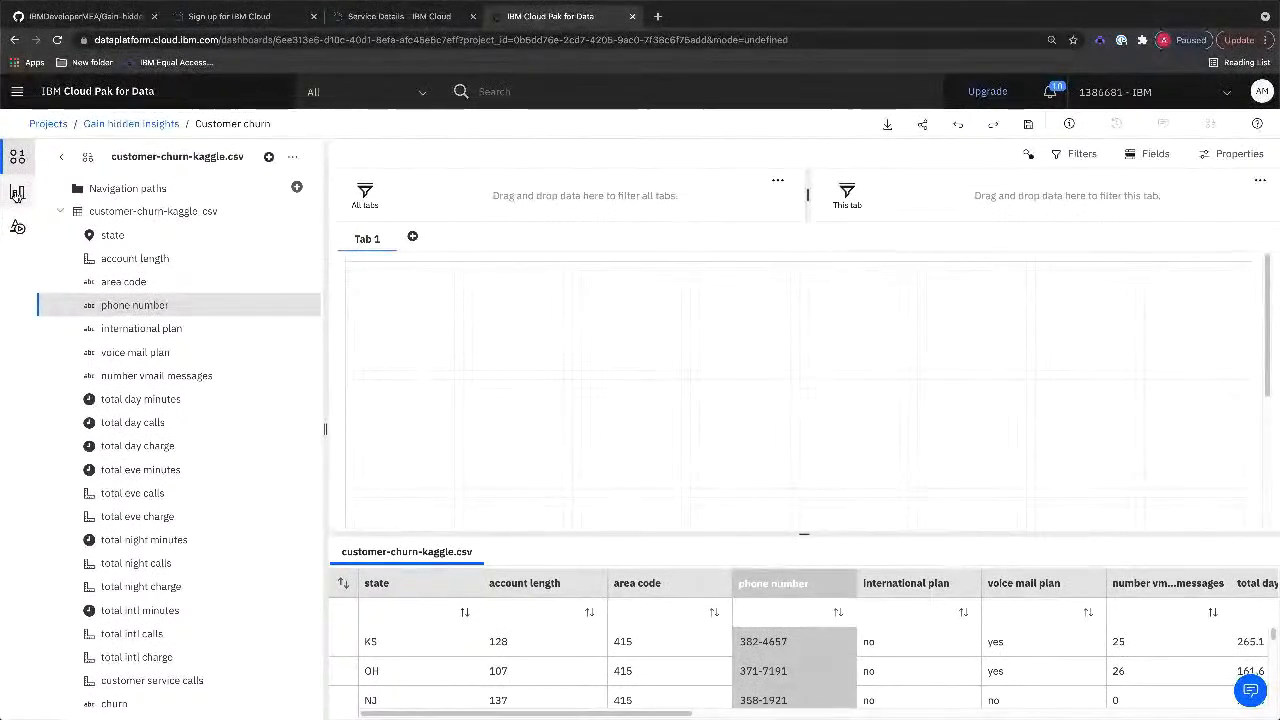
Step: Place an empty Pie visualization in the upper-left area of the Tab 1 canvas
click(17, 193)
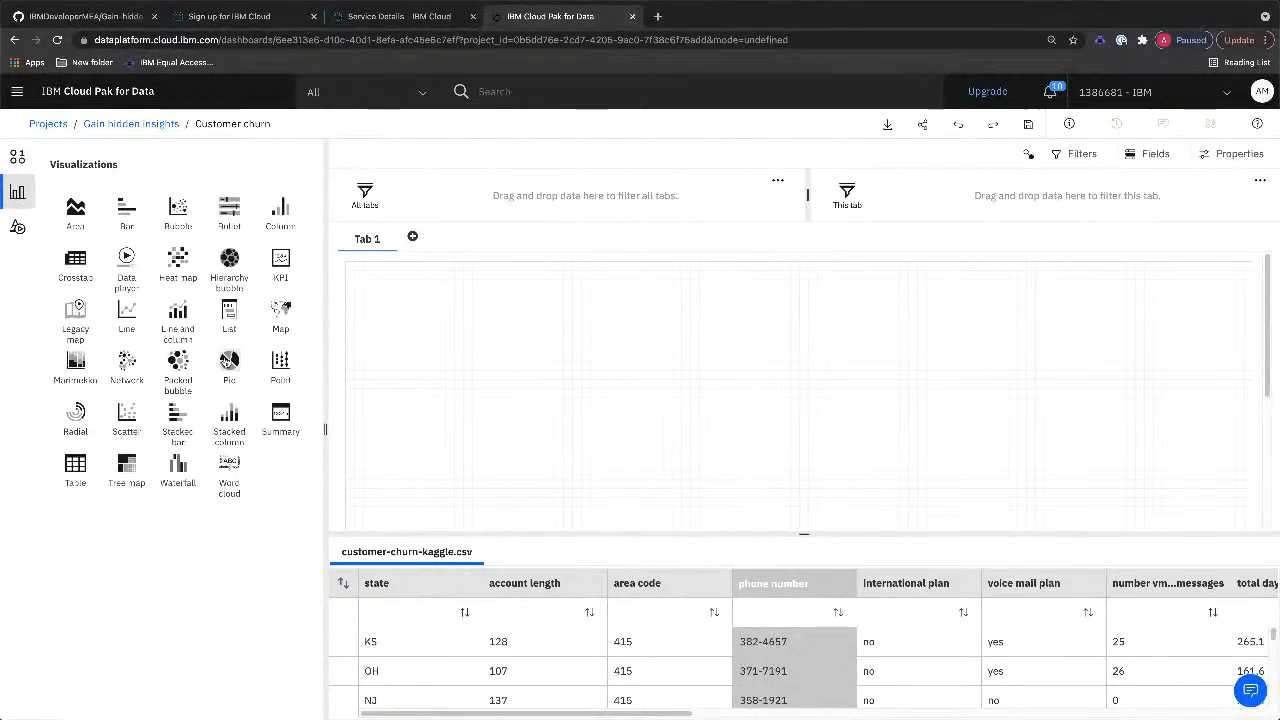
drag(228, 362, 405, 338)
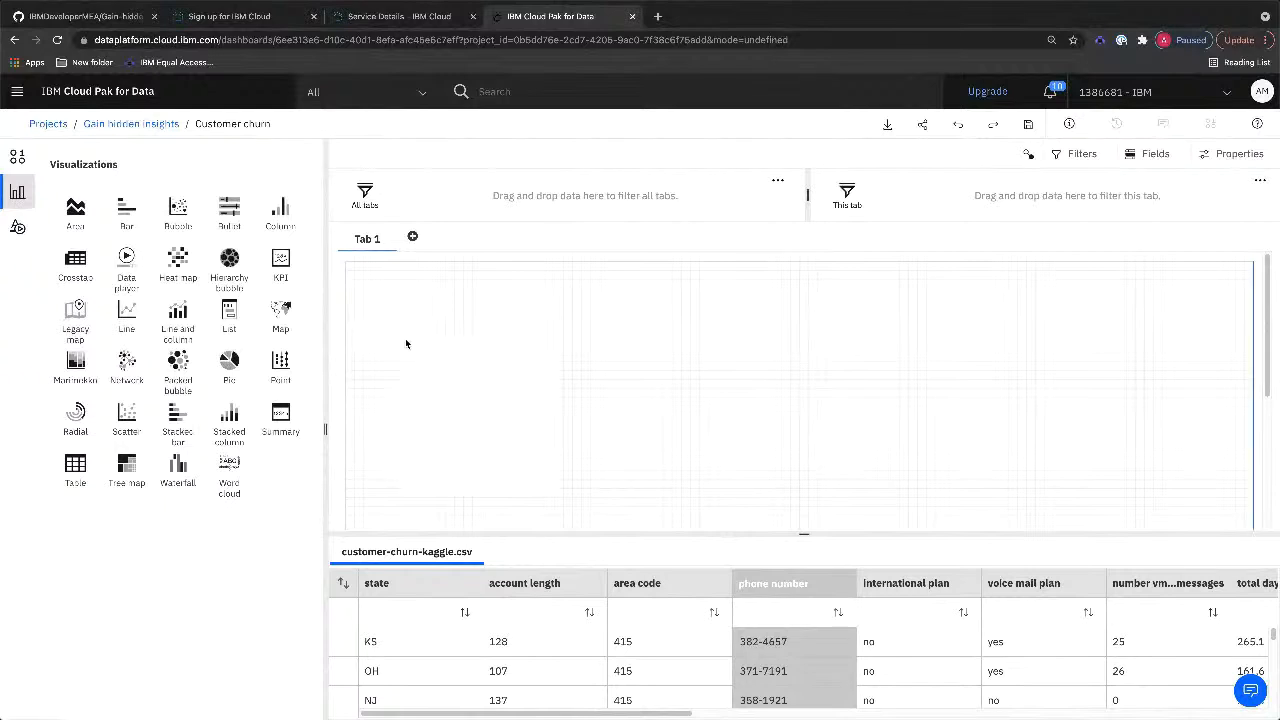
drag(384, 289, 380, 285)
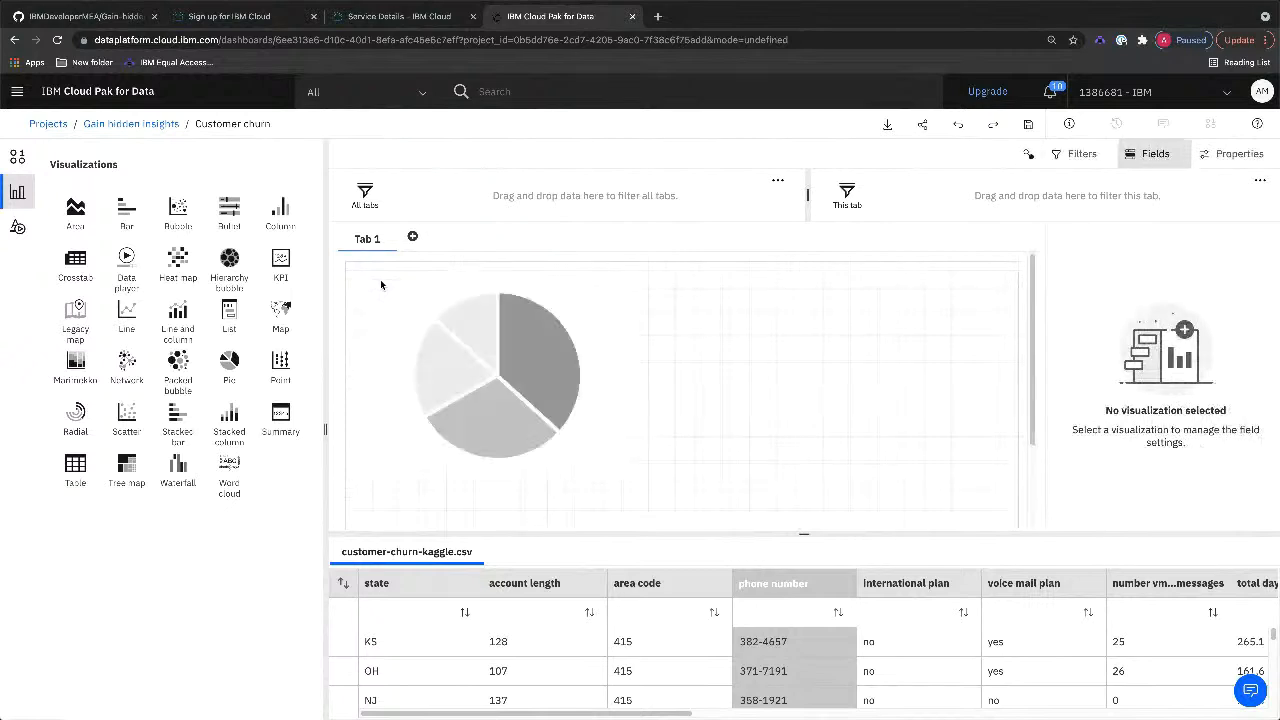
Step: Assign the churn column to both the Segments and Size fields of the empty Pie visualization
click(380, 279)
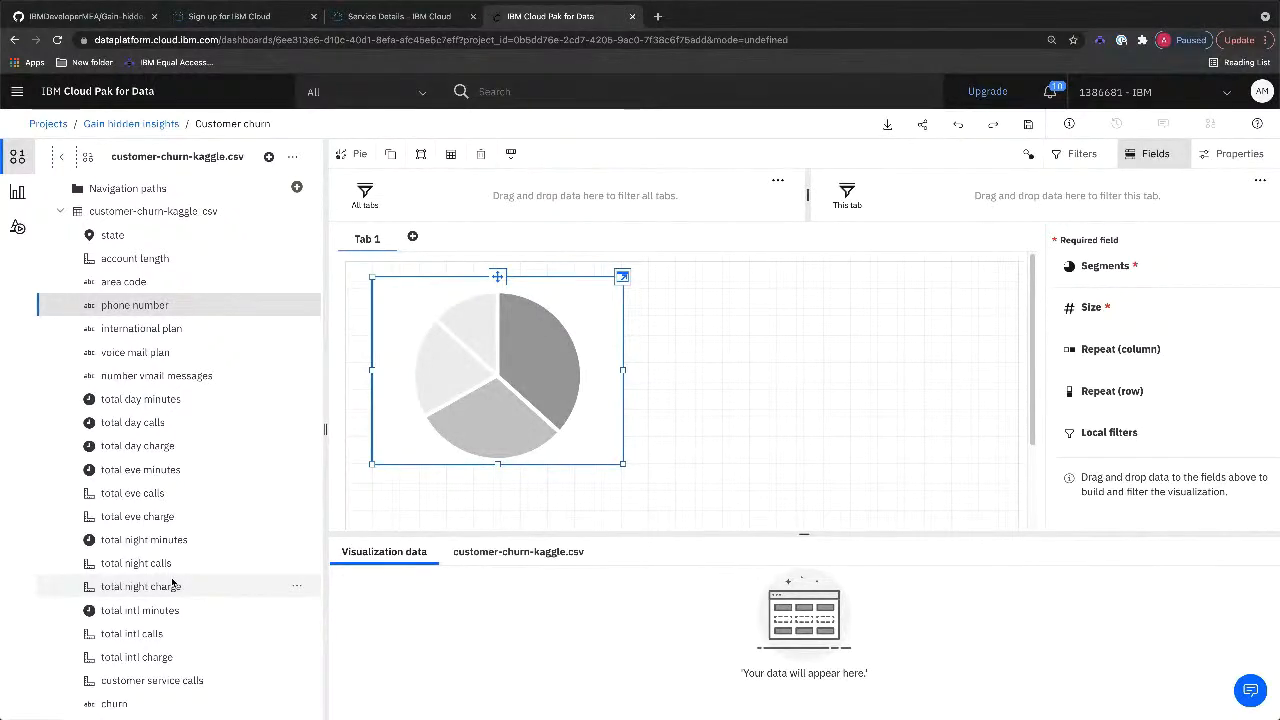
click(113, 704)
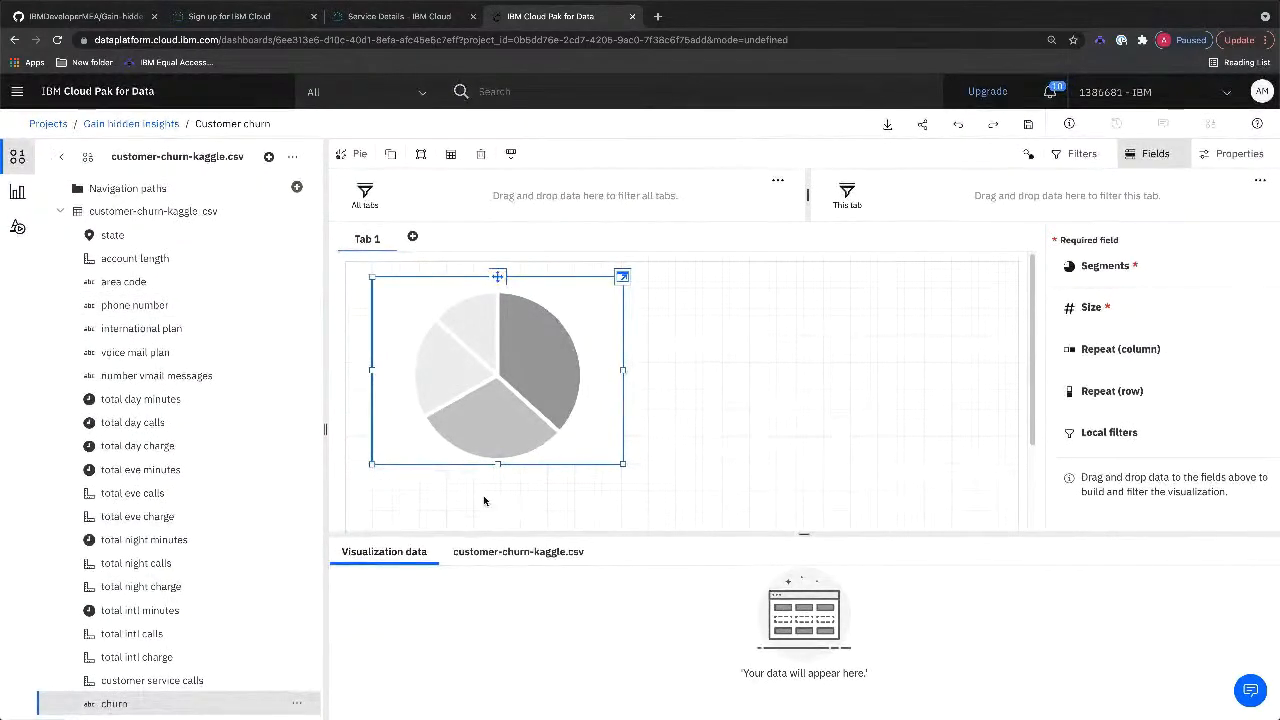
drag(484, 500, 1092, 265)
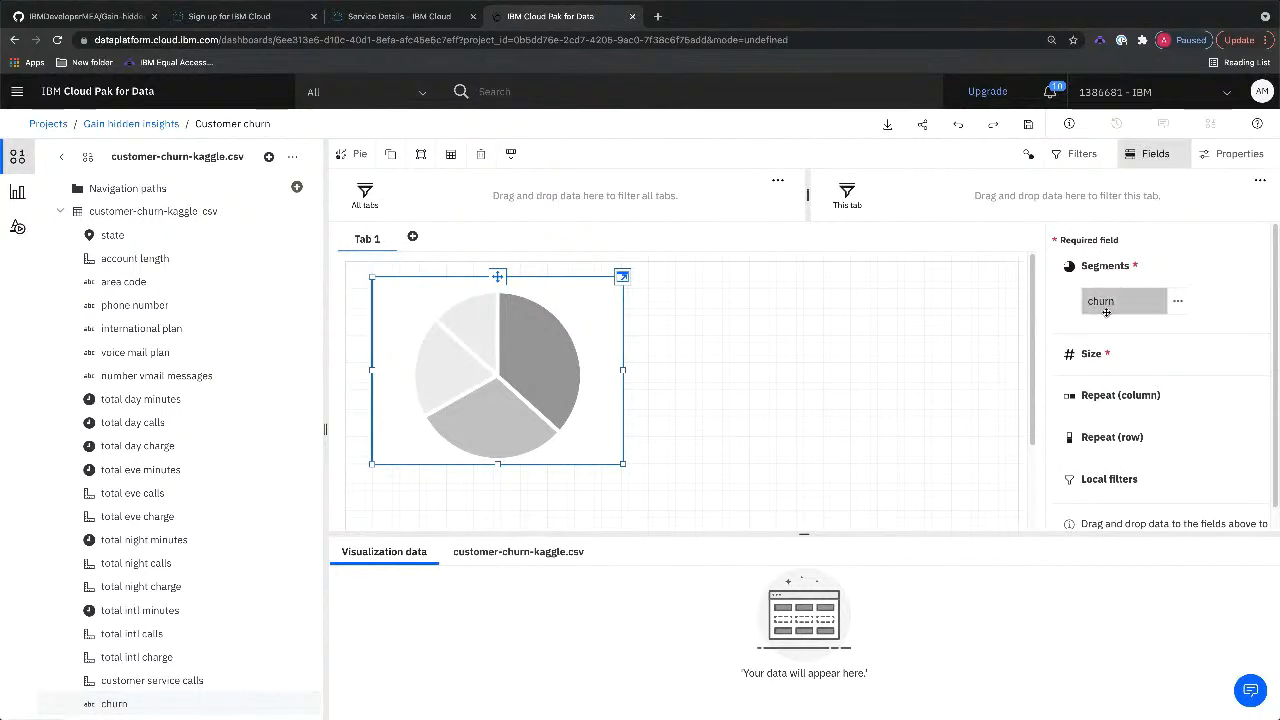
mouse_move(1106, 312)
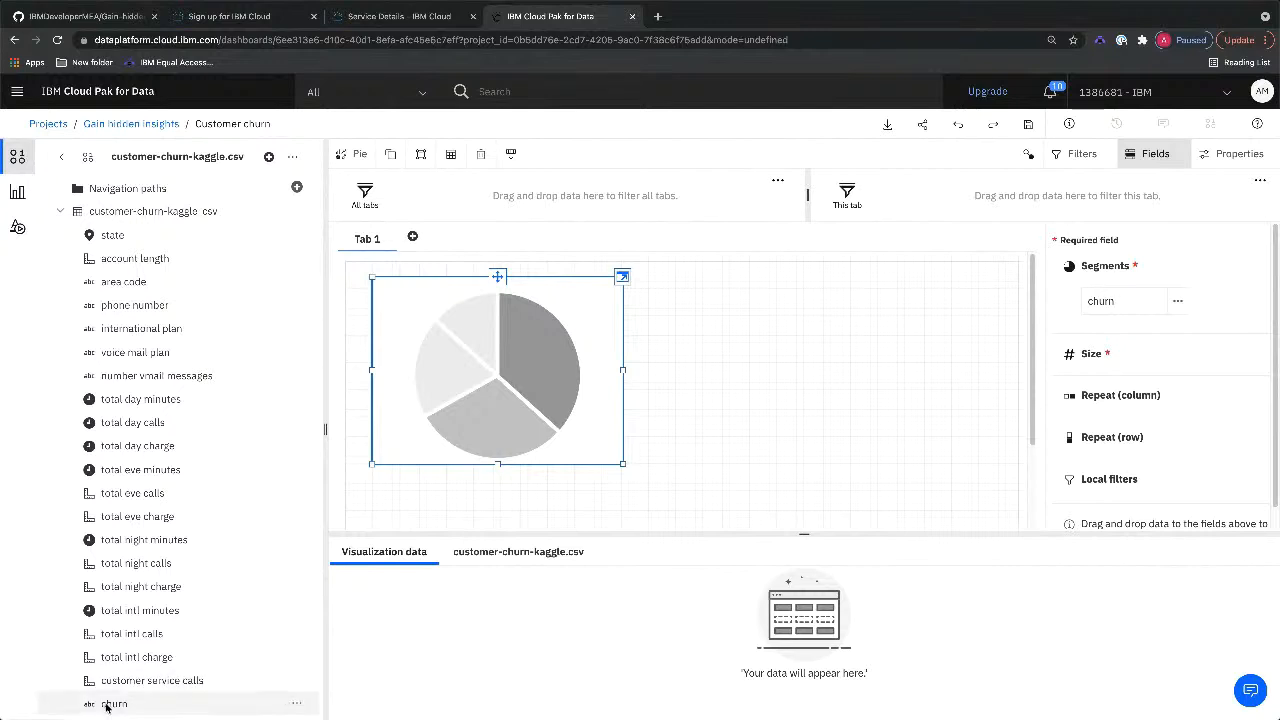
drag(107, 707, 1089, 348)
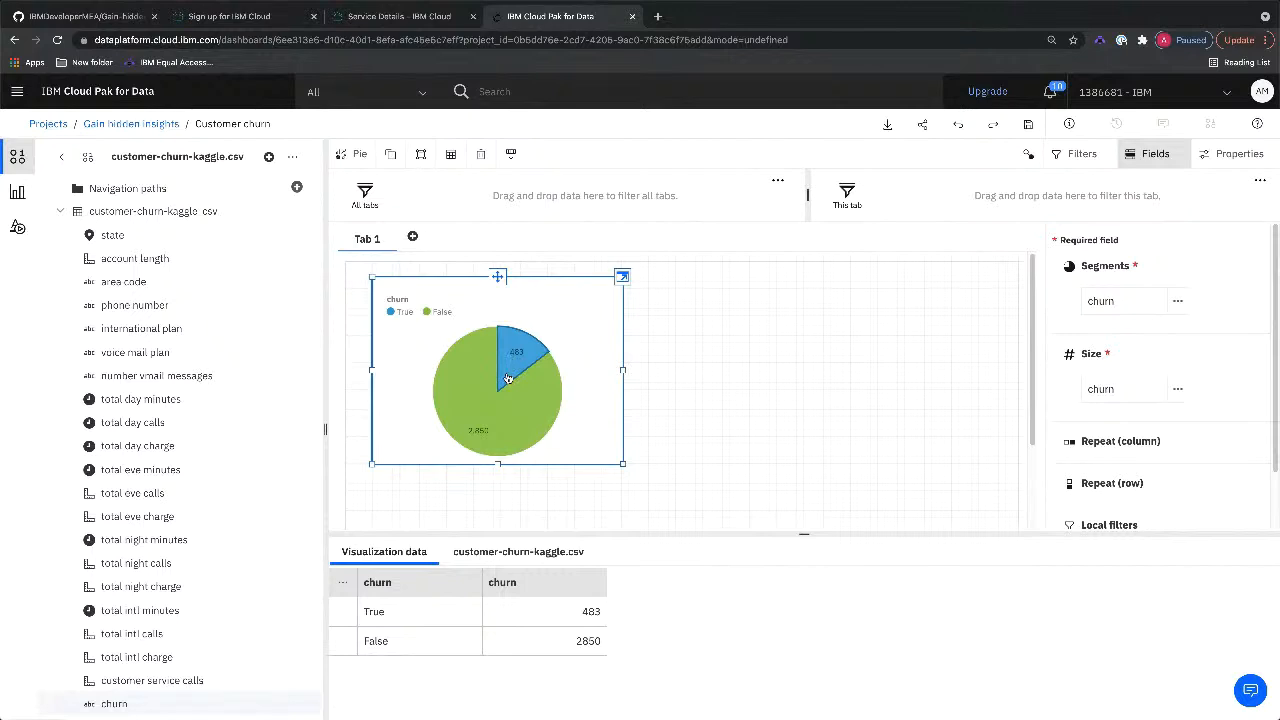
Step: Inspect the pie's True slice, view the chart maximized, and restore it to its place on the canvas
mouse_move(511, 371)
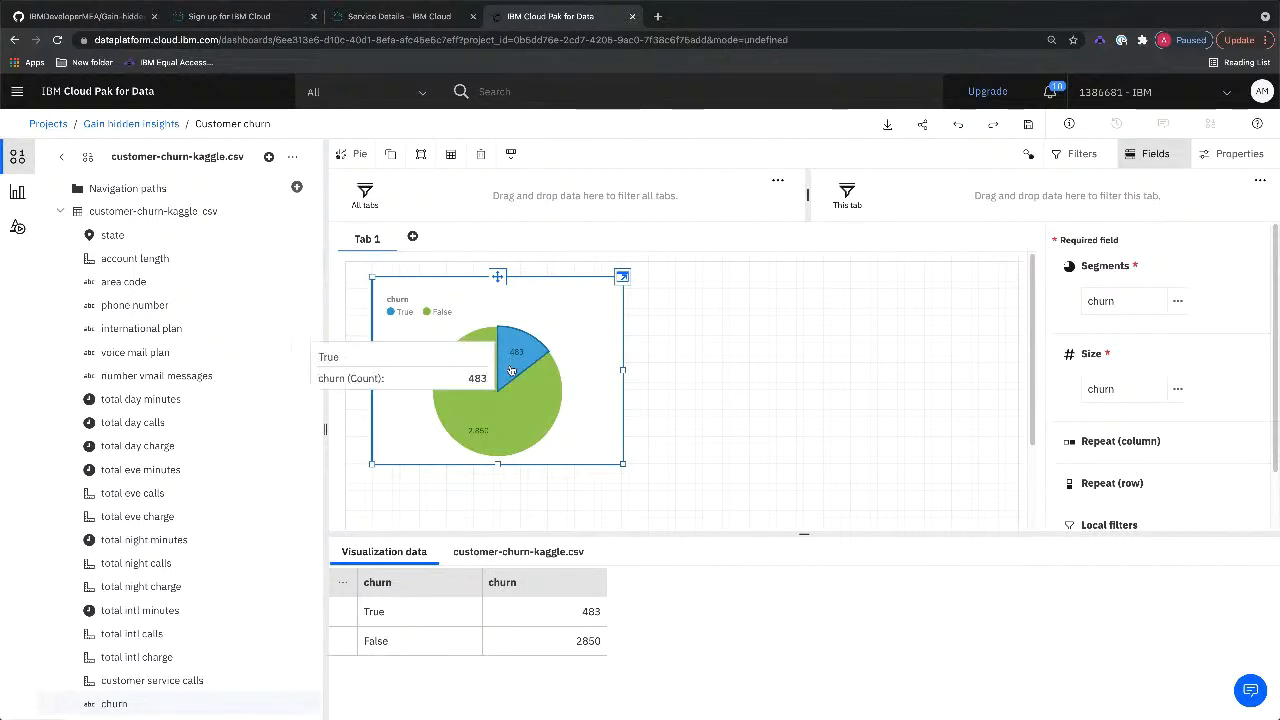
click(621, 279)
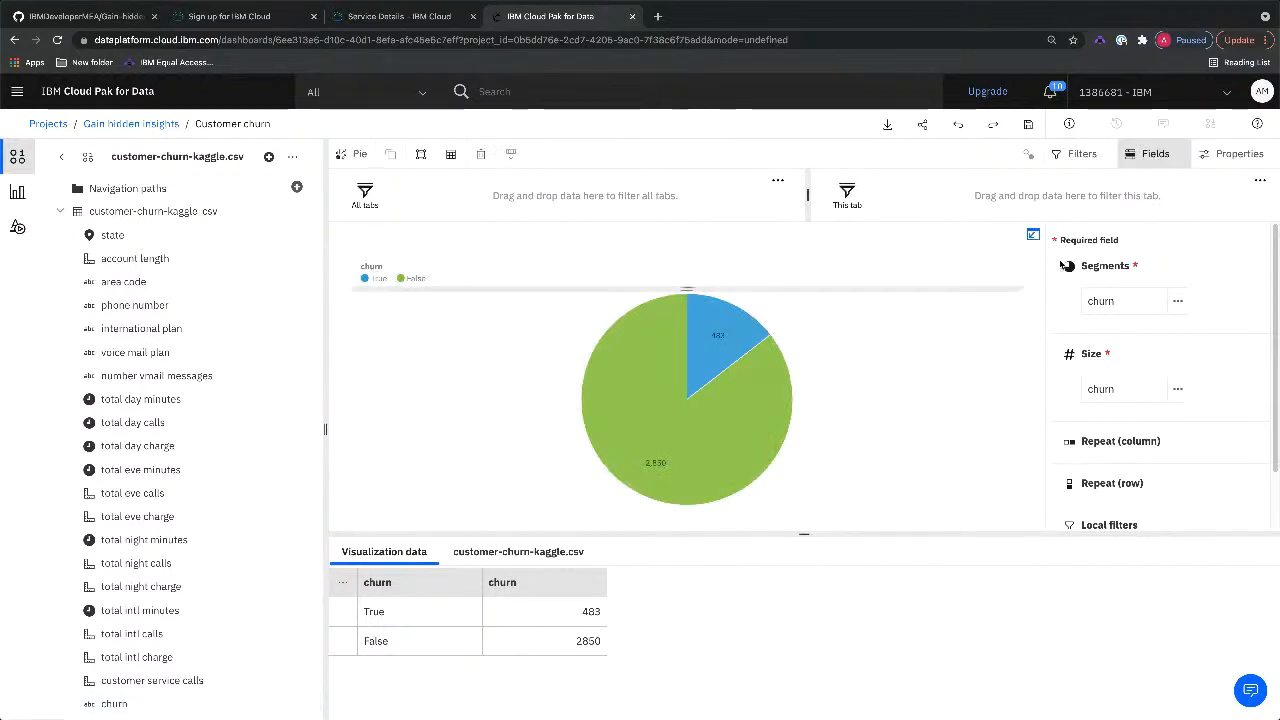
click(1033, 235)
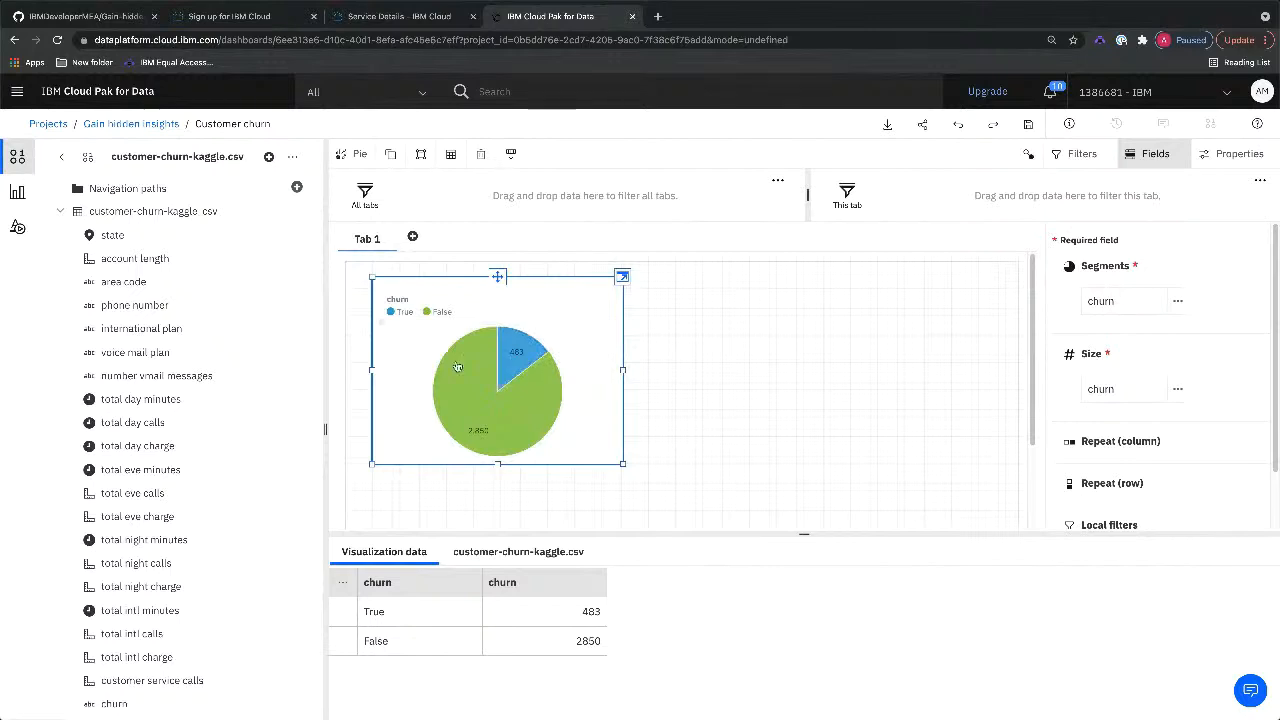
Step: Give the pie chart the title "Customer Churn"
click(422, 160)
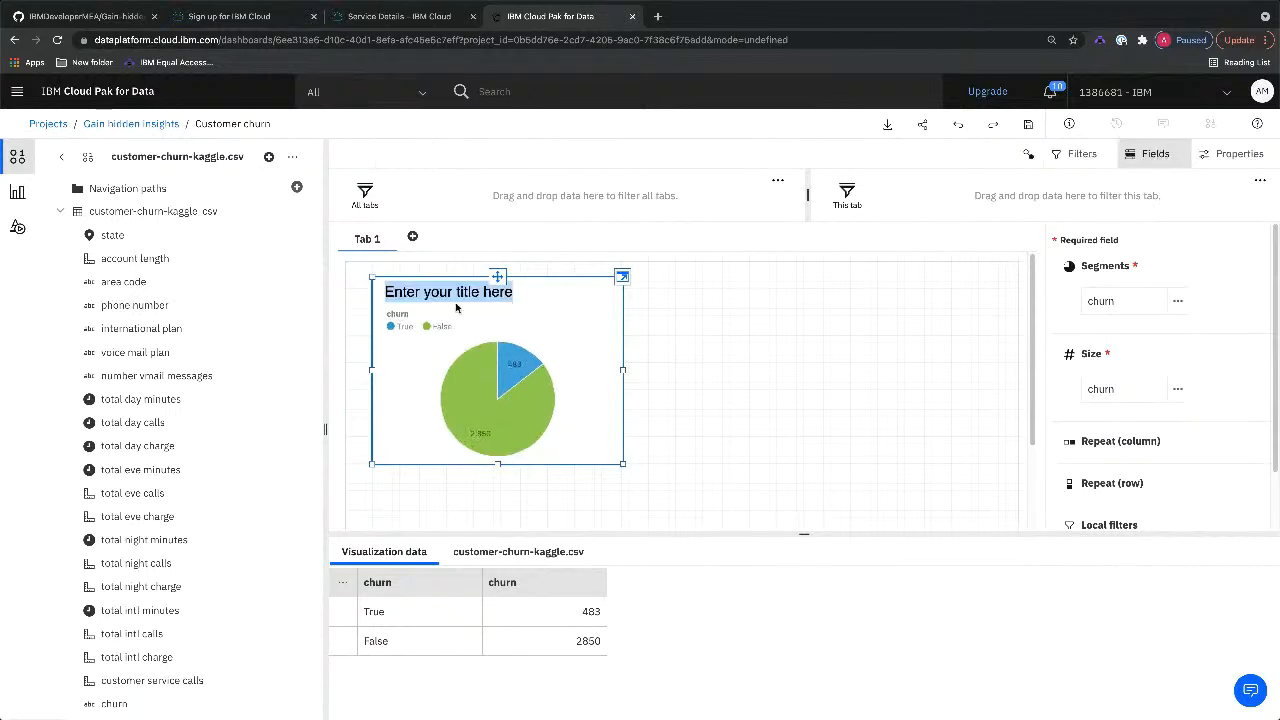
text(Customer Churn)
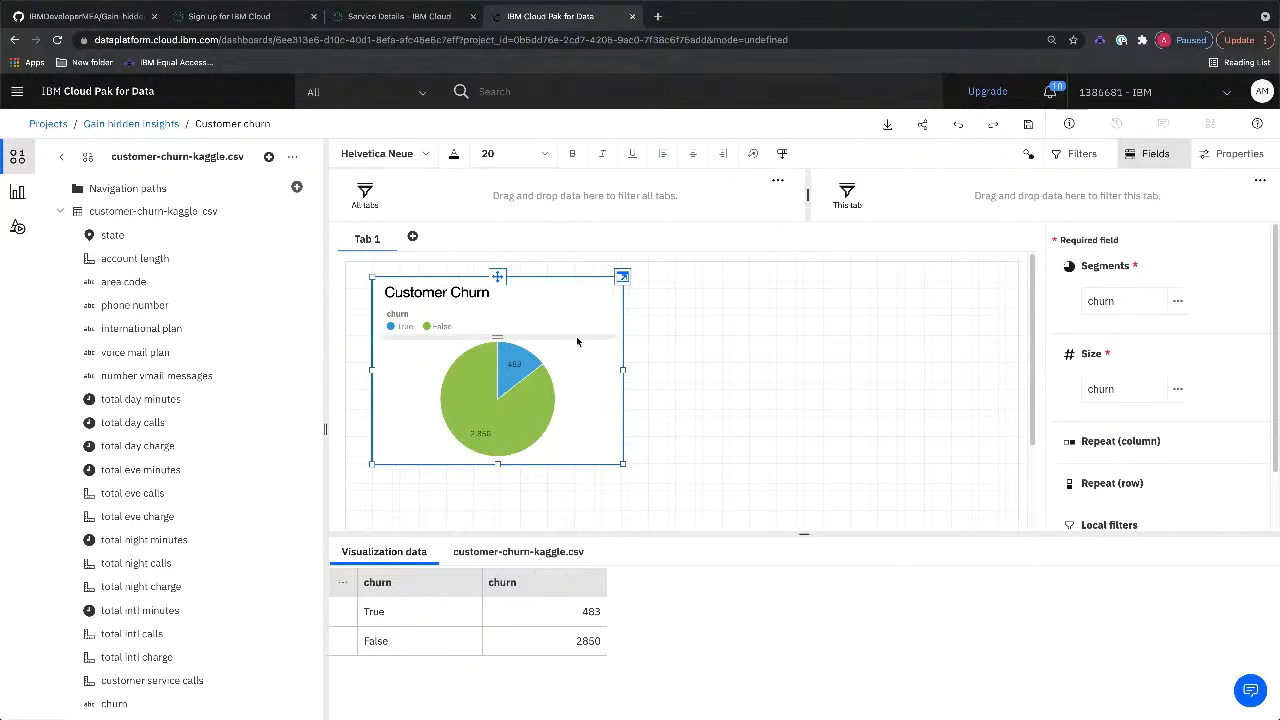
click(724, 378)
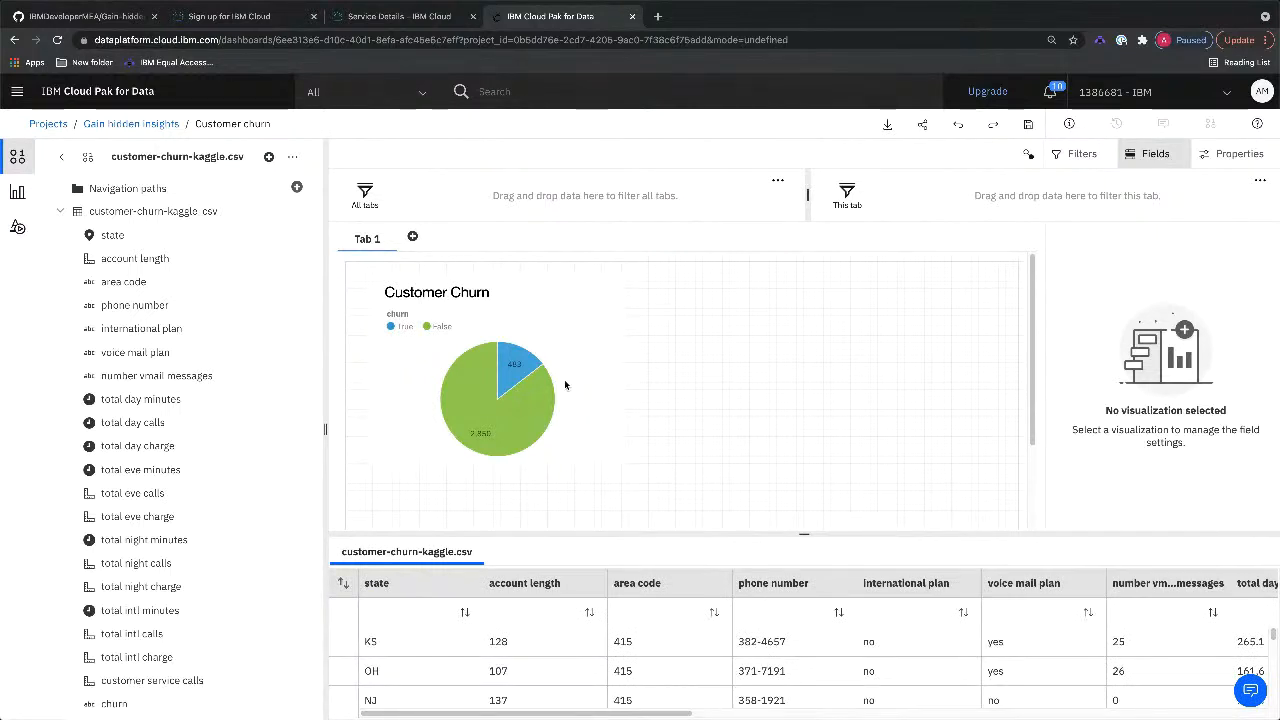
Step: Place a Stacked column visualization beside the Customer Churn pie and assign the state column to its Bars field
click(17, 192)
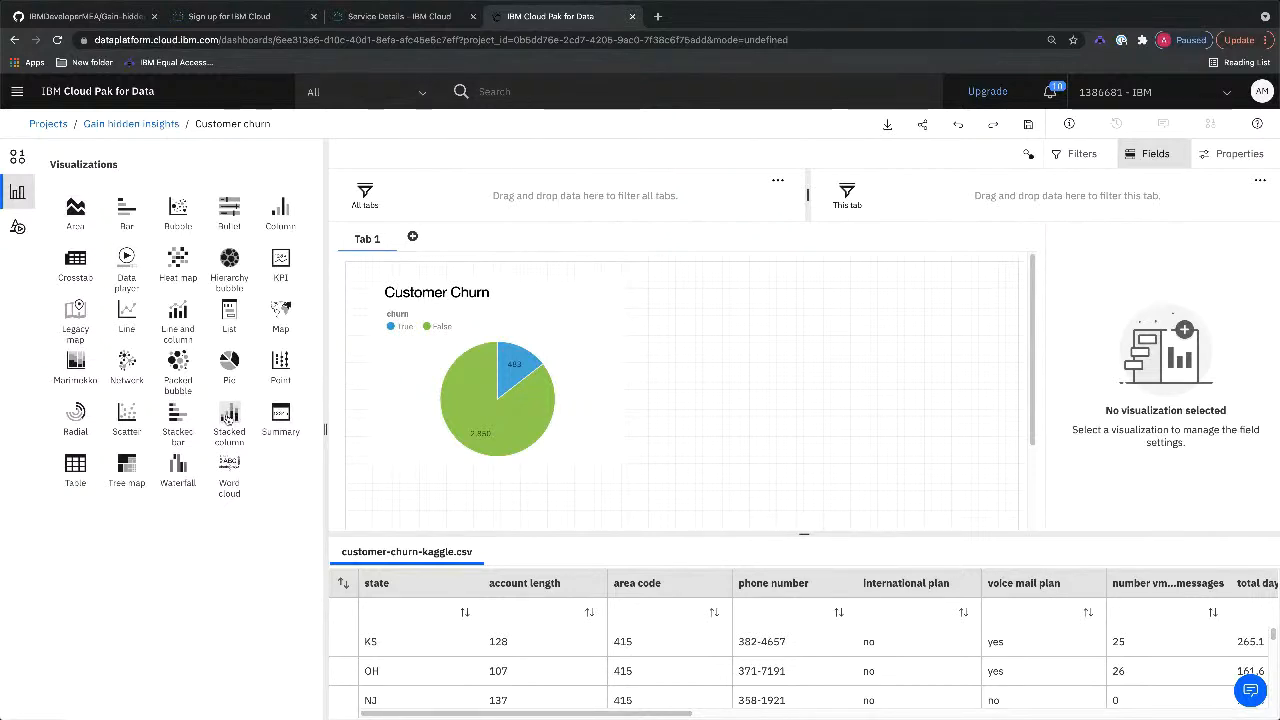
drag(686, 392, 626, 286)
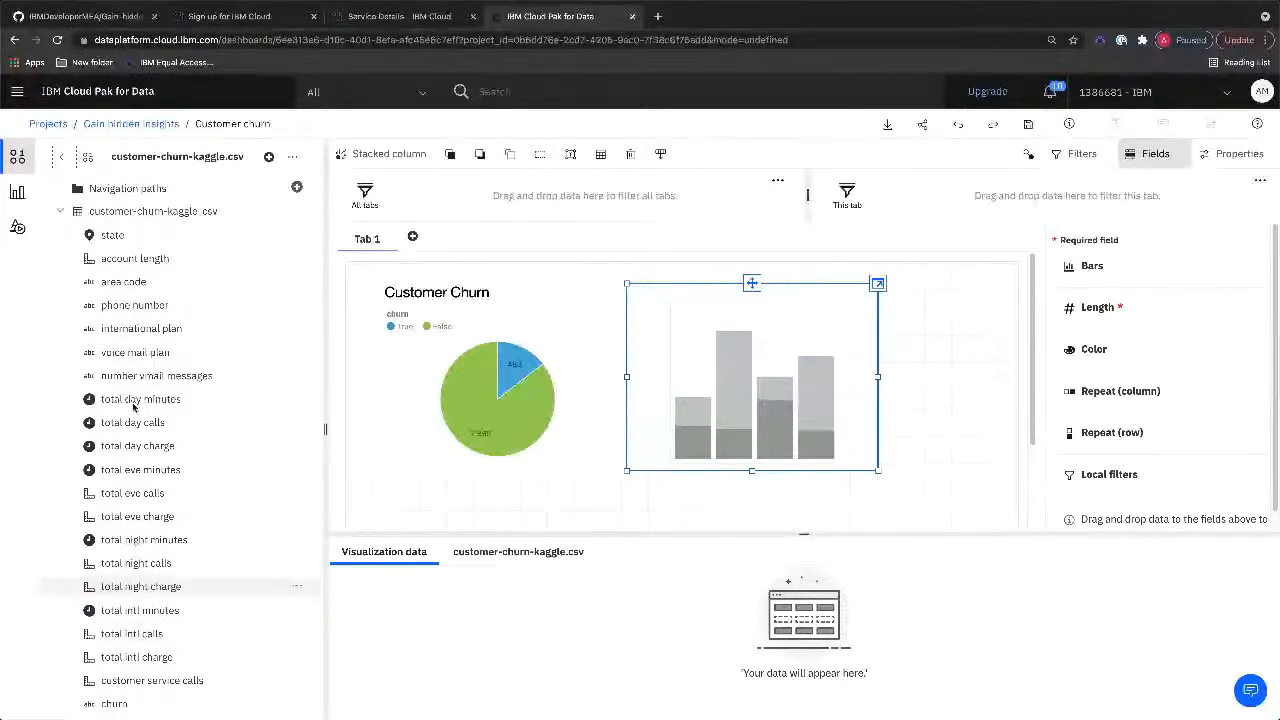
click(112, 235)
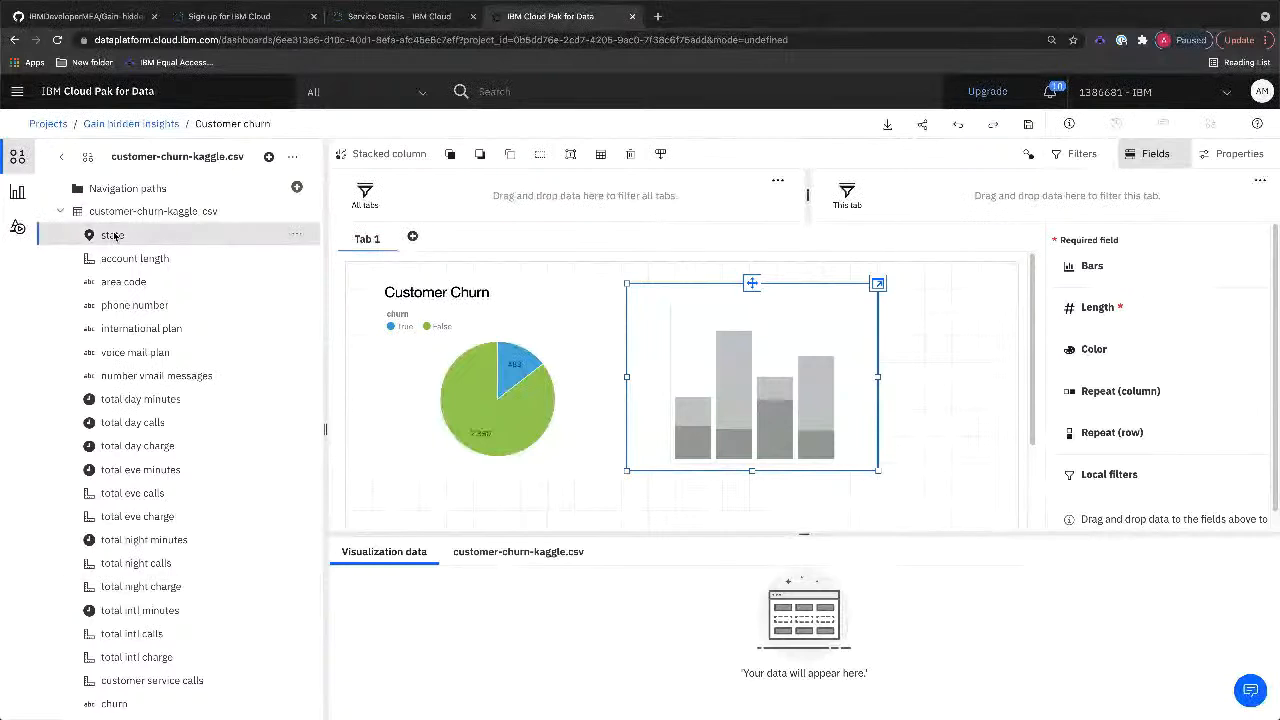
drag(427, 300, 1111, 266)
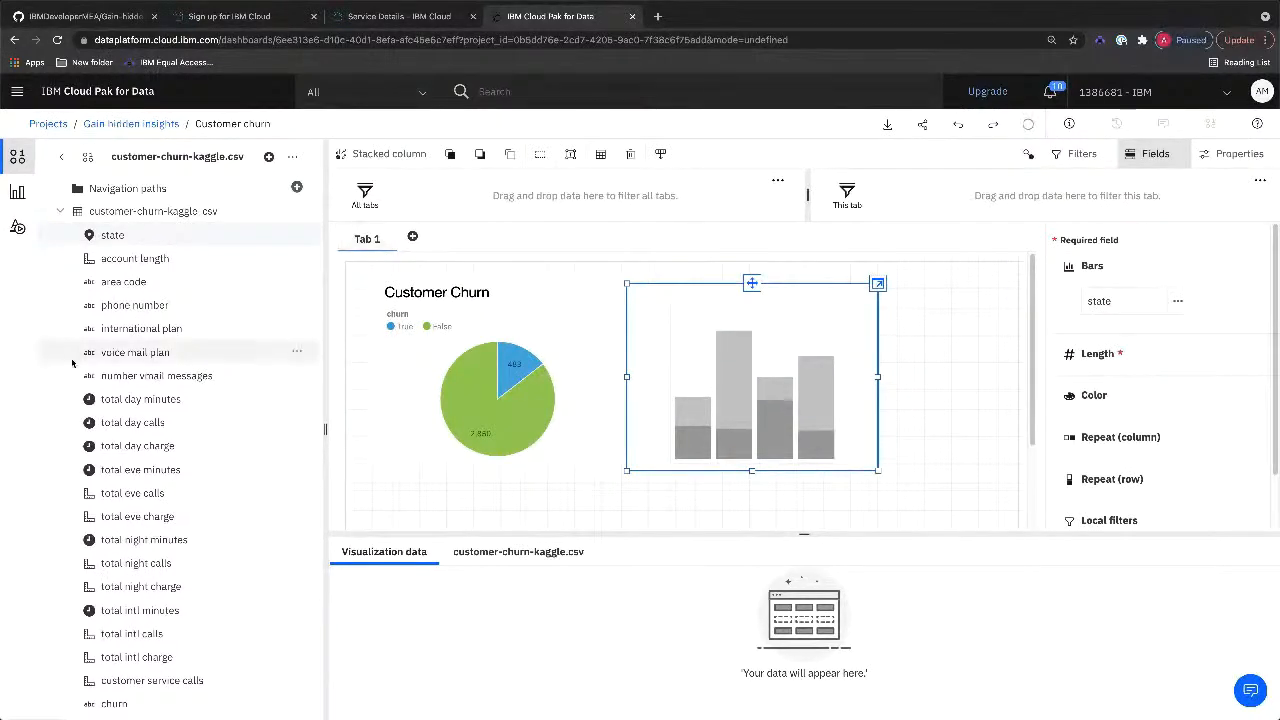
Step: Assign the churn column to the Length and Color fields of the stacked column chart
click(112, 710)
drag(112, 710, 1090, 358)
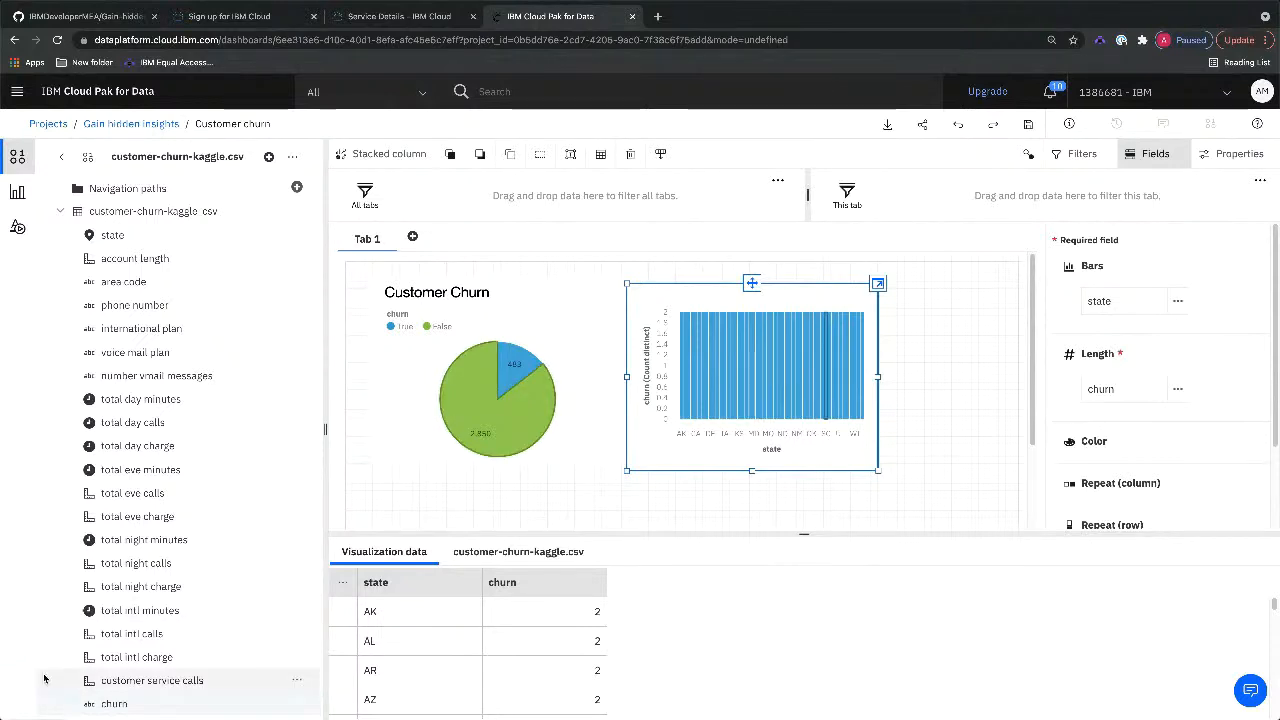
click(120, 703)
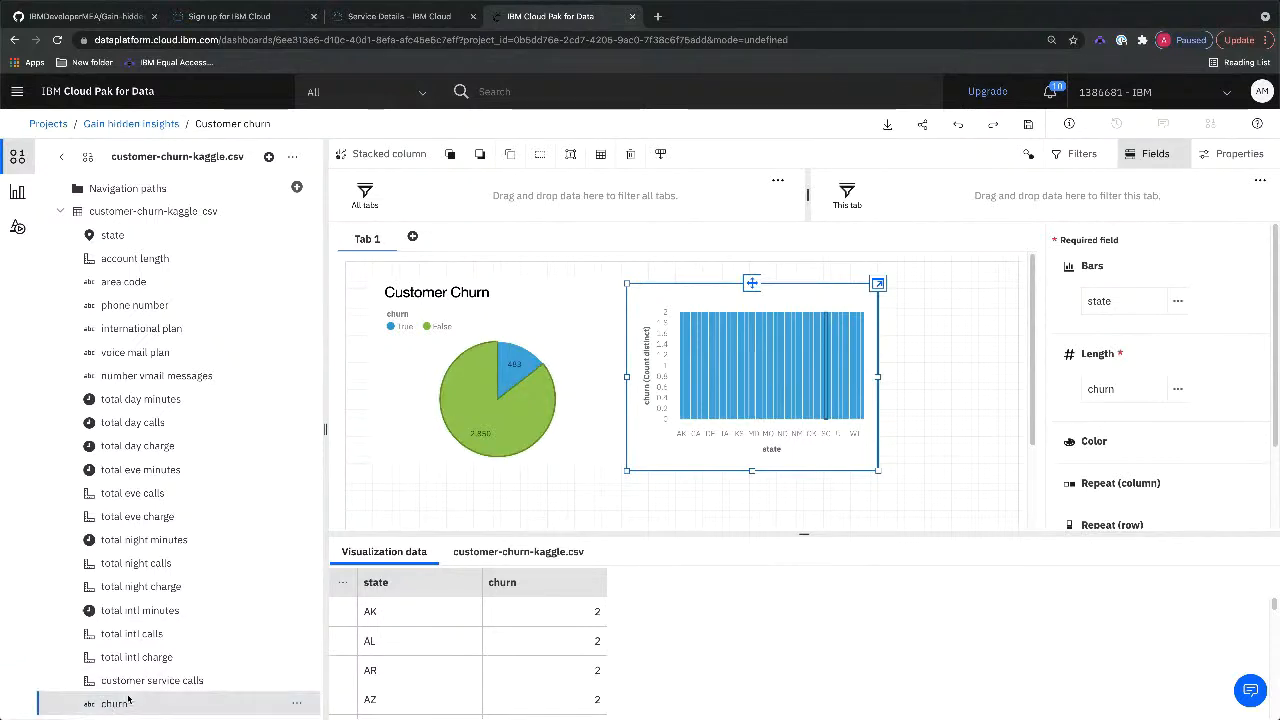
drag(583, 637, 1115, 452)
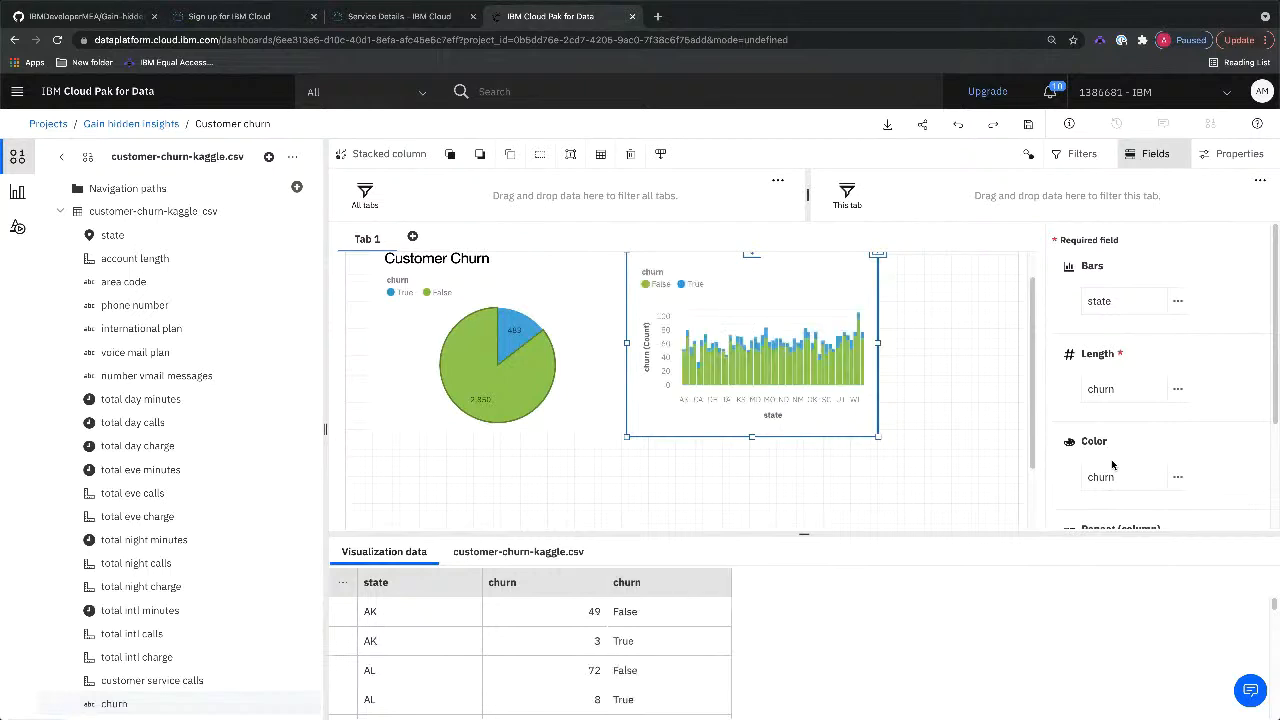
Step: Examine the per-state True and False churn counts in the stacked column chart's visualization data
mouse_move(787, 368)
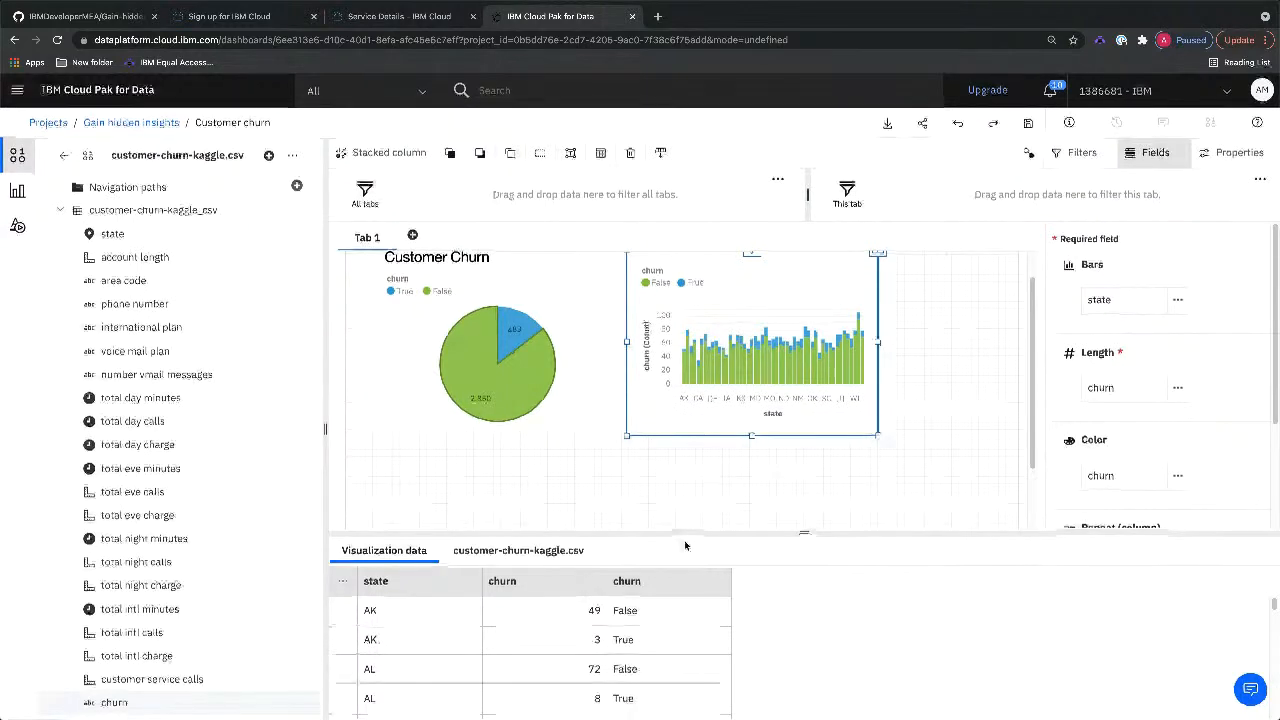
scroll(664, 648, down, 2)
scroll(664, 648, down, 2)
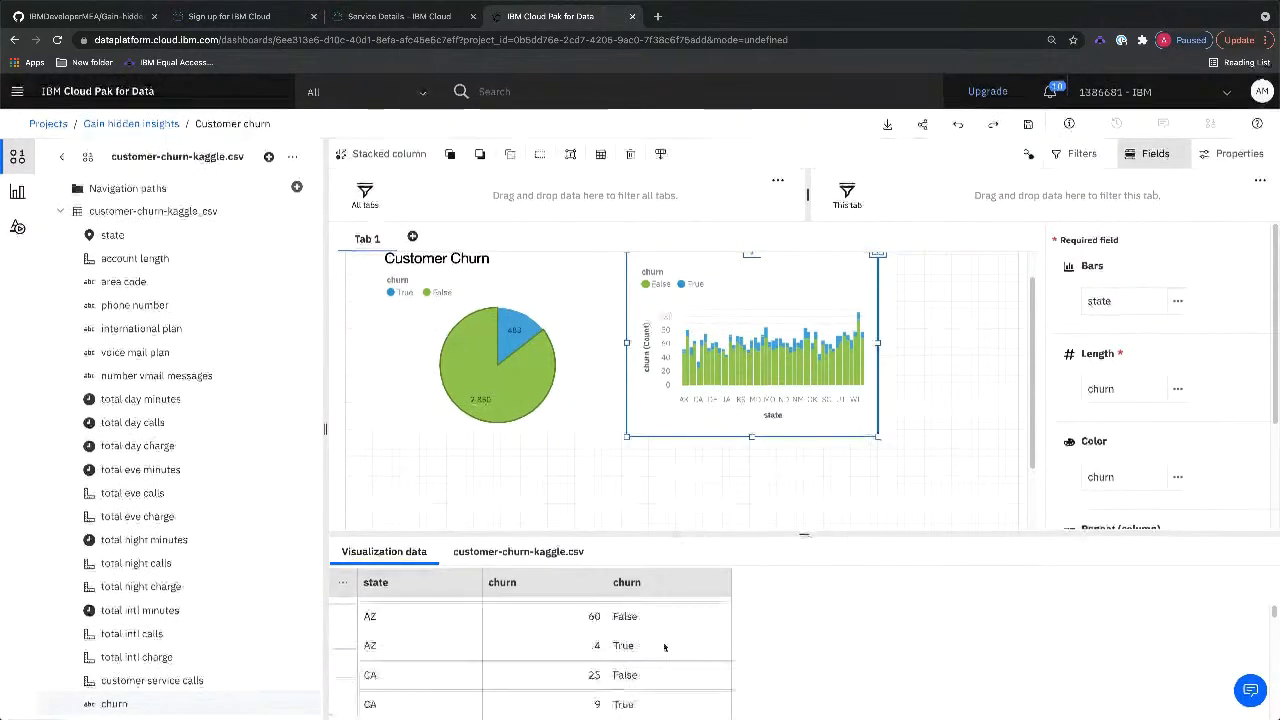
scroll(664, 648, up, 3)
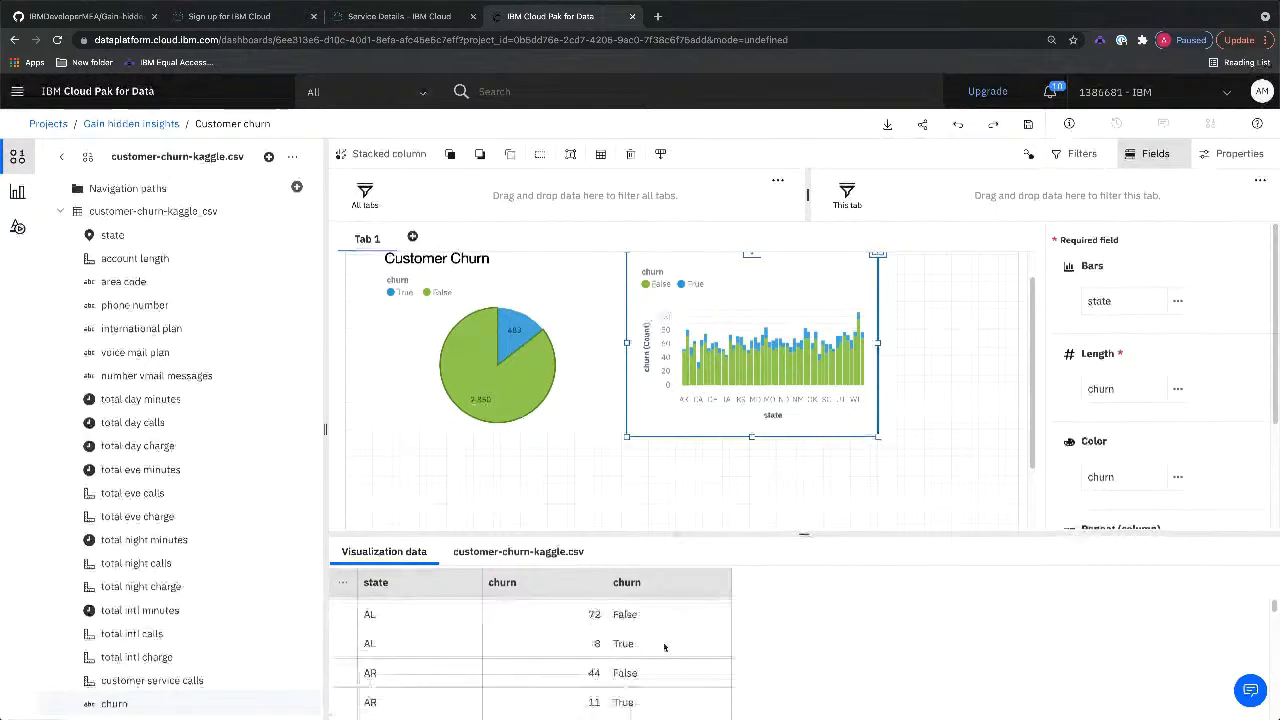
scroll(664, 648, up, 1)
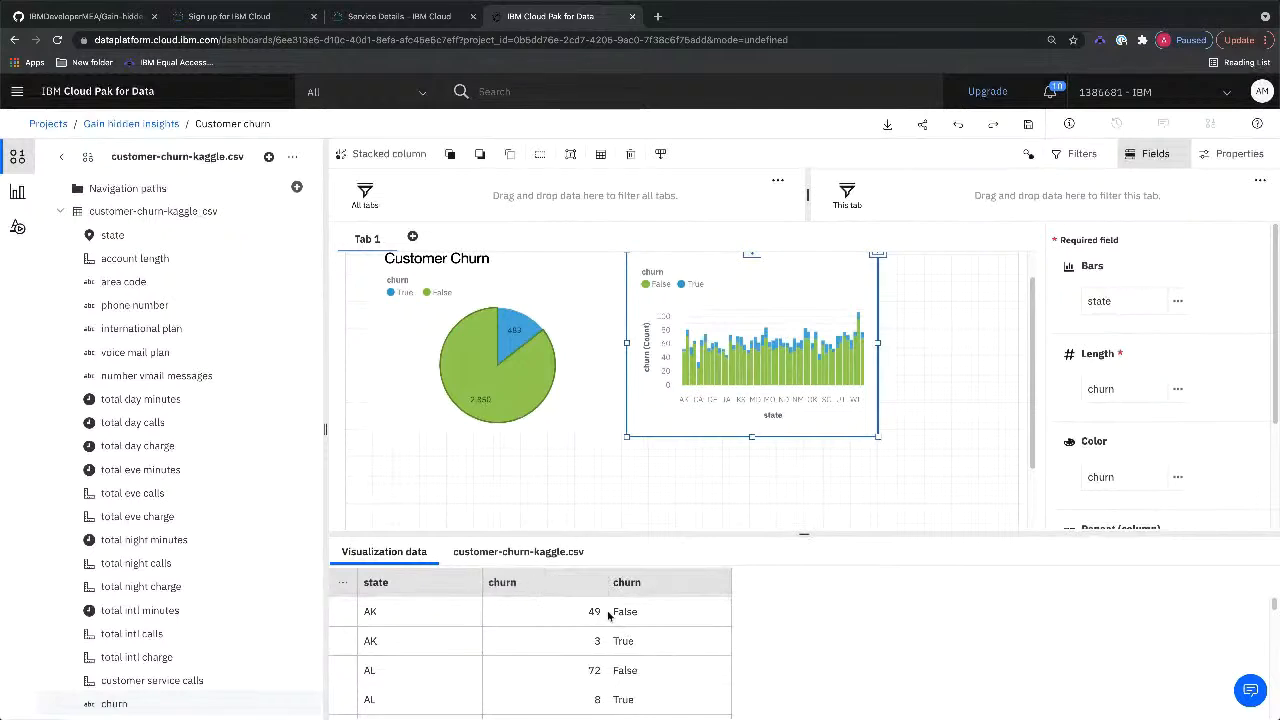
scroll(650, 671, down, 2)
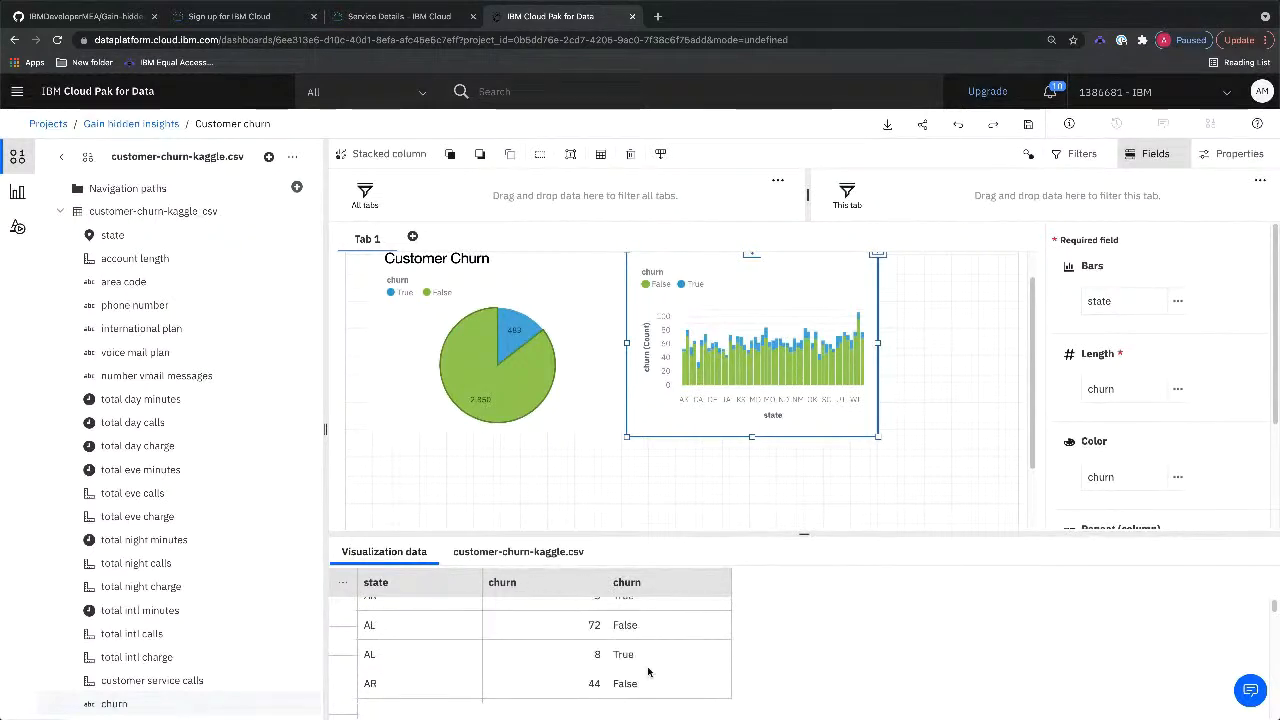
scroll(650, 671, up, 3)
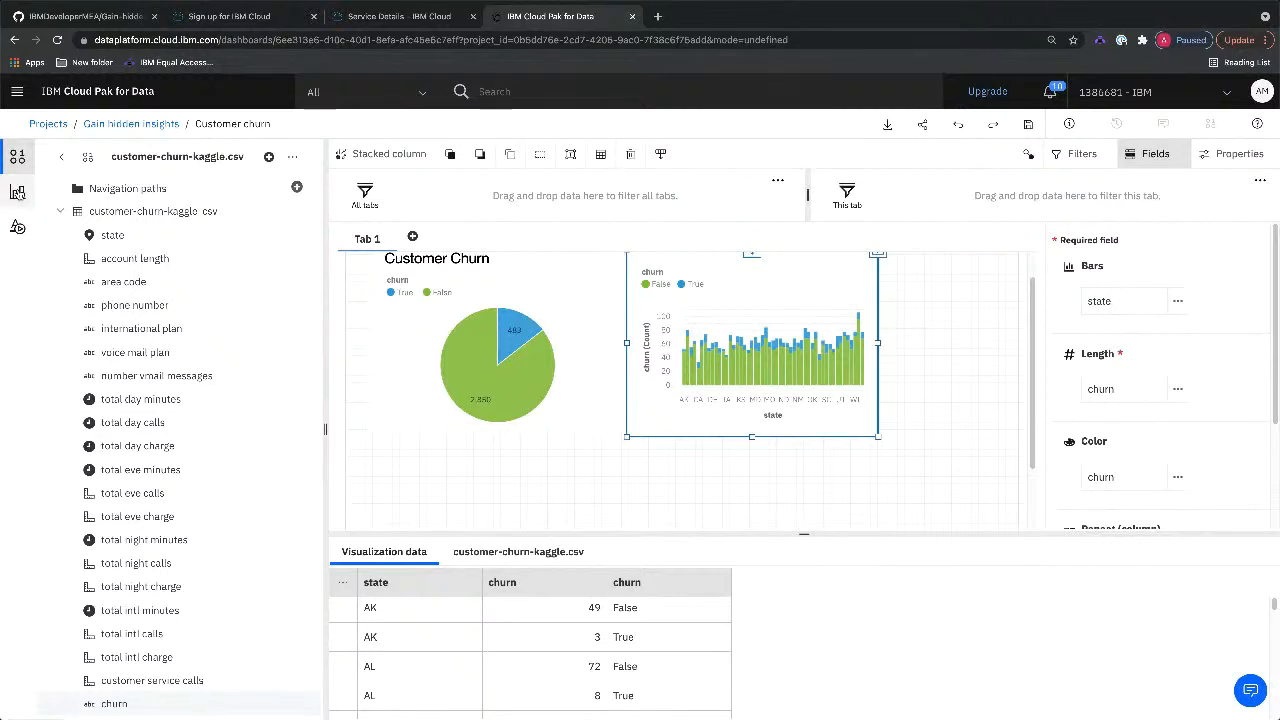
Step: Narrow the Customer Churn pie's frame from its right edge to free space beside it
click(17, 192)
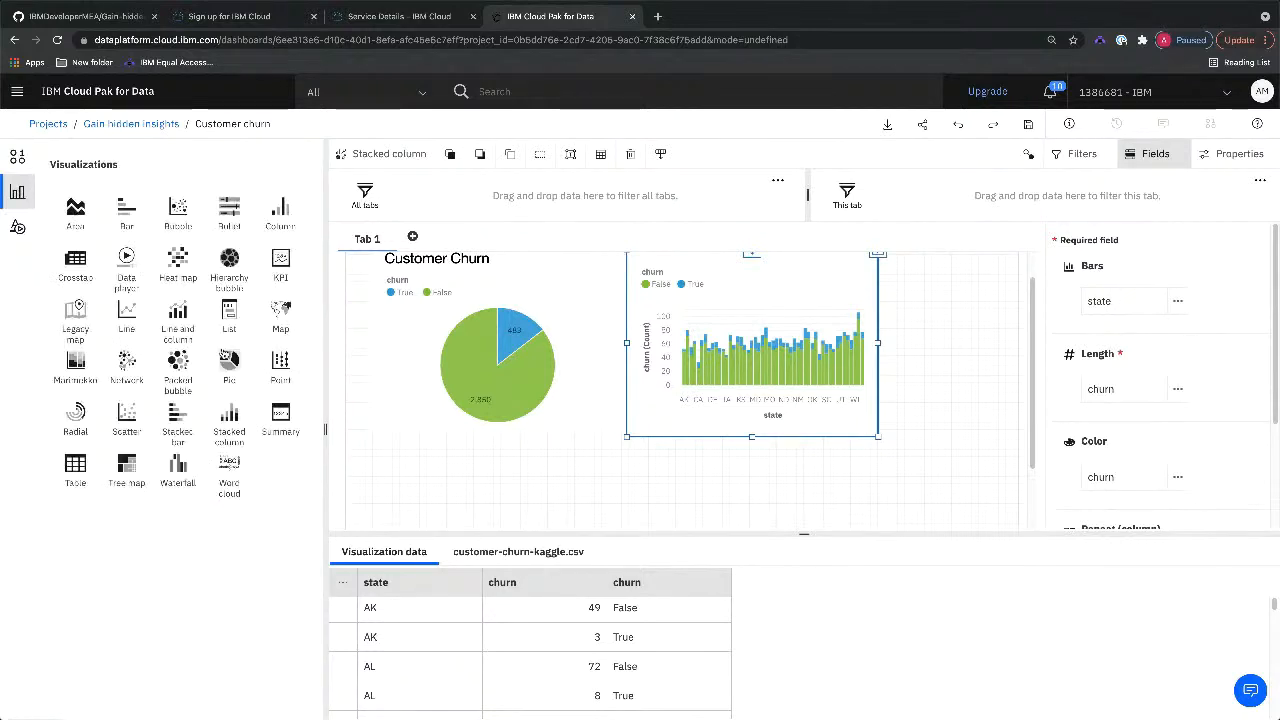
scroll(760, 460, up, 1)
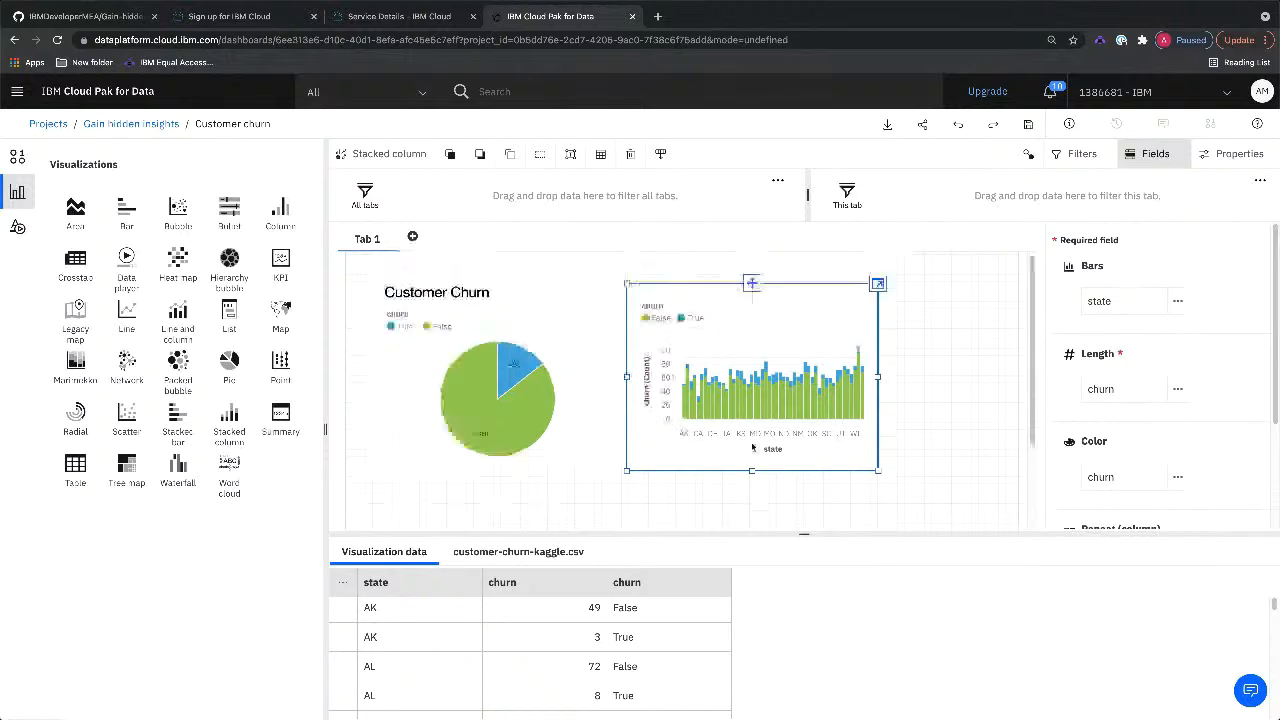
click(598, 376)
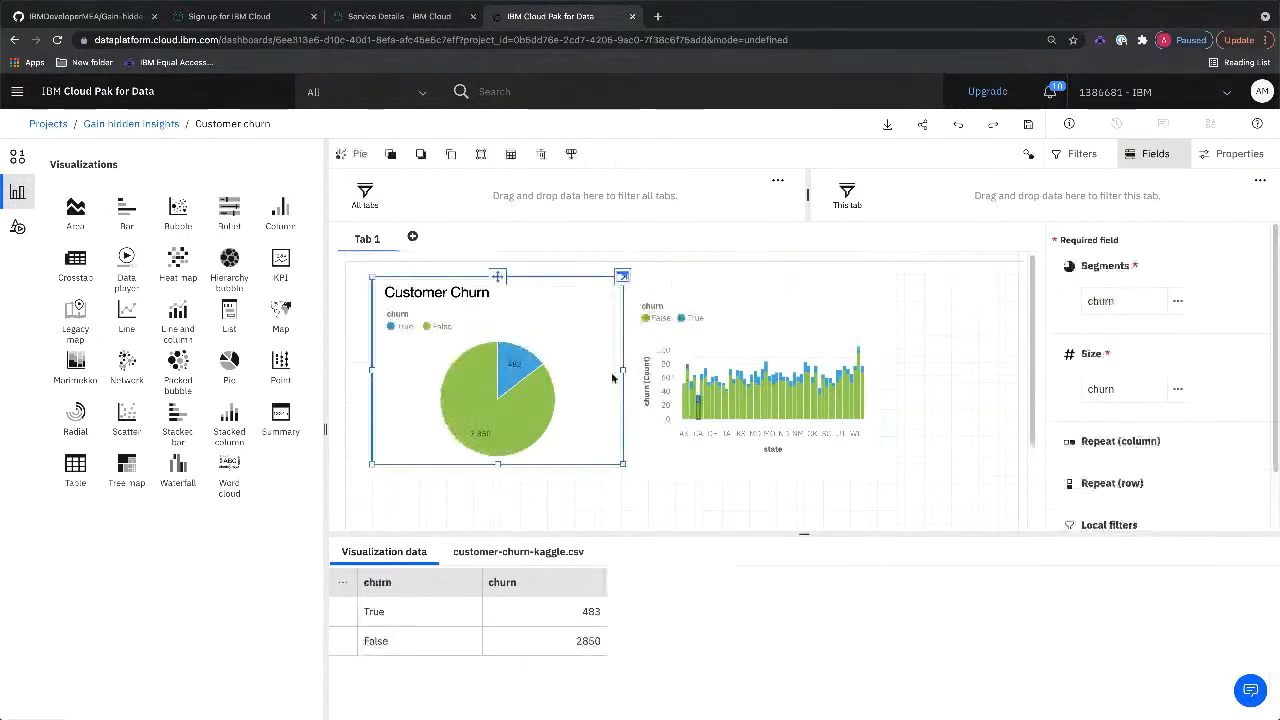
drag(622, 371, 581, 372)
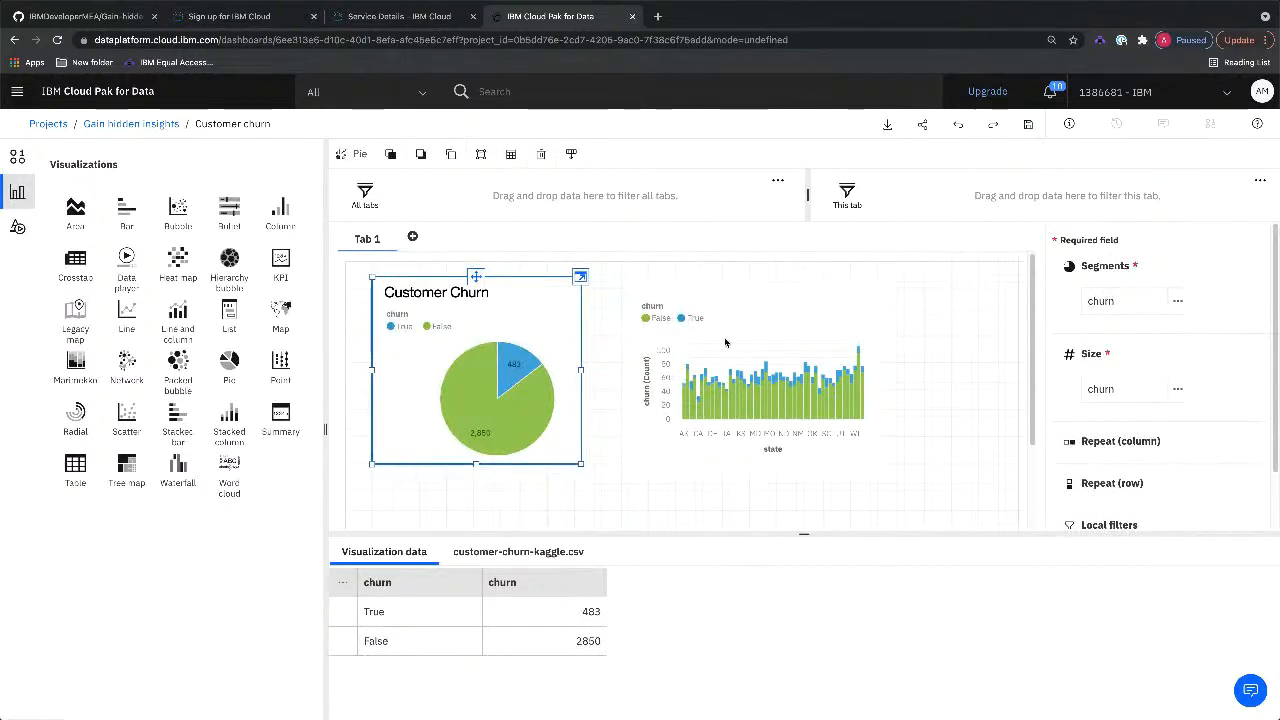
Step: Move the stacked column chart directly against the Customer Churn pie and align their upper edges
click(727, 390)
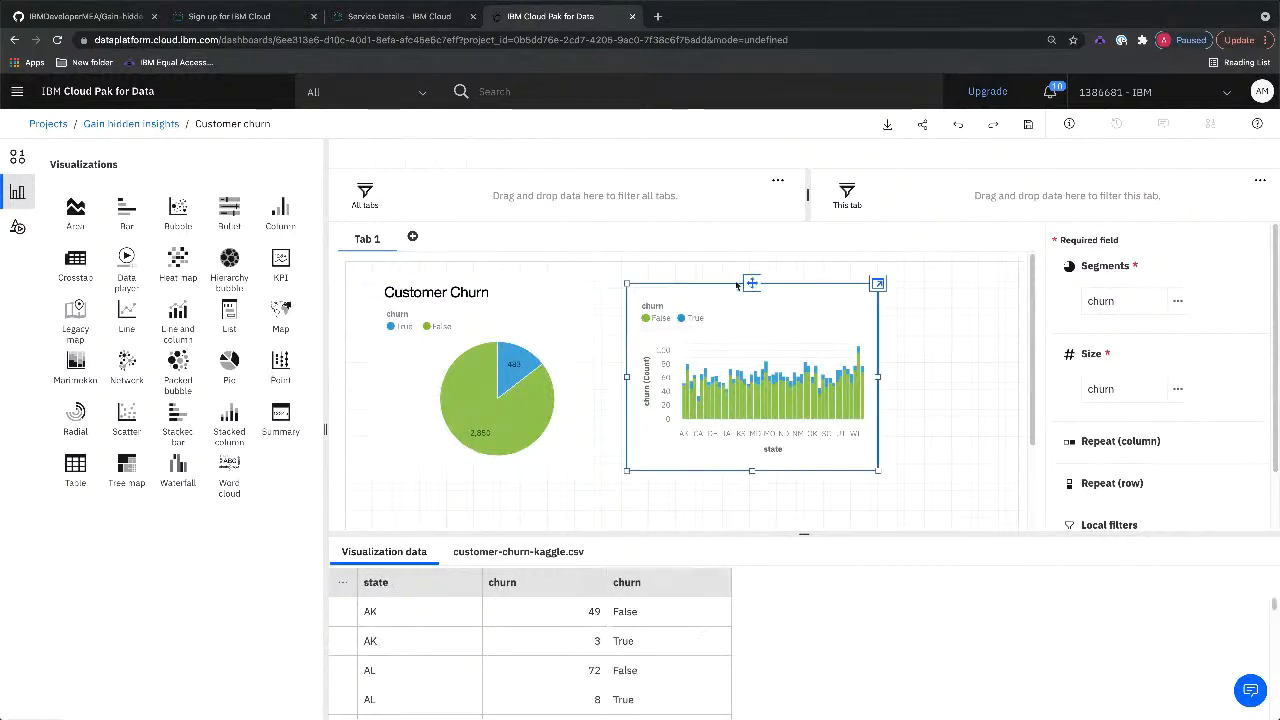
click(694, 277)
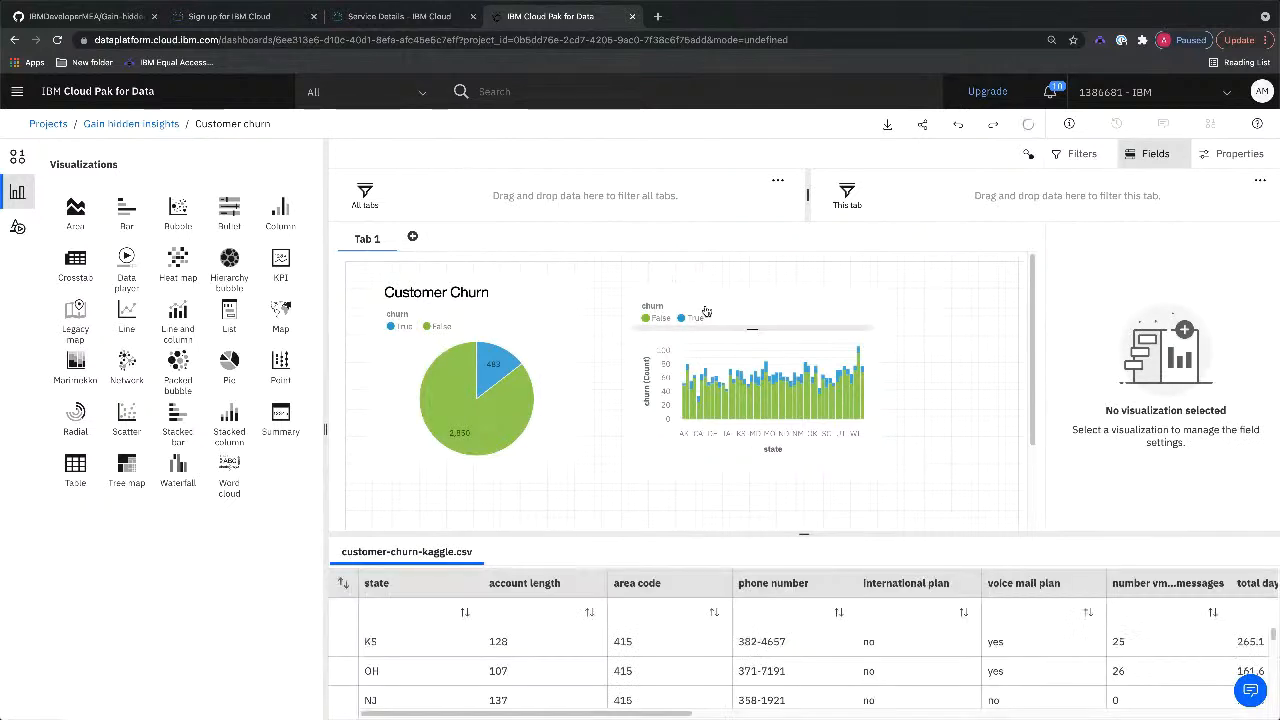
click(708, 288)
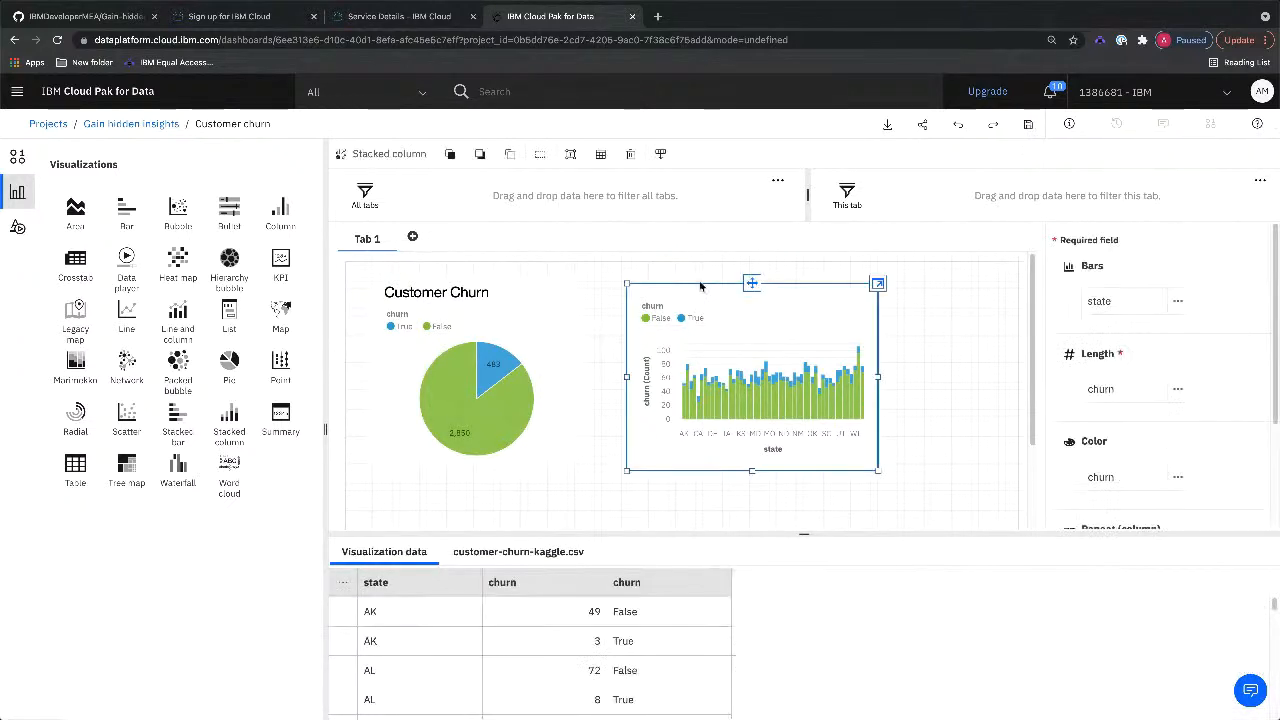
drag(678, 305, 636, 289)
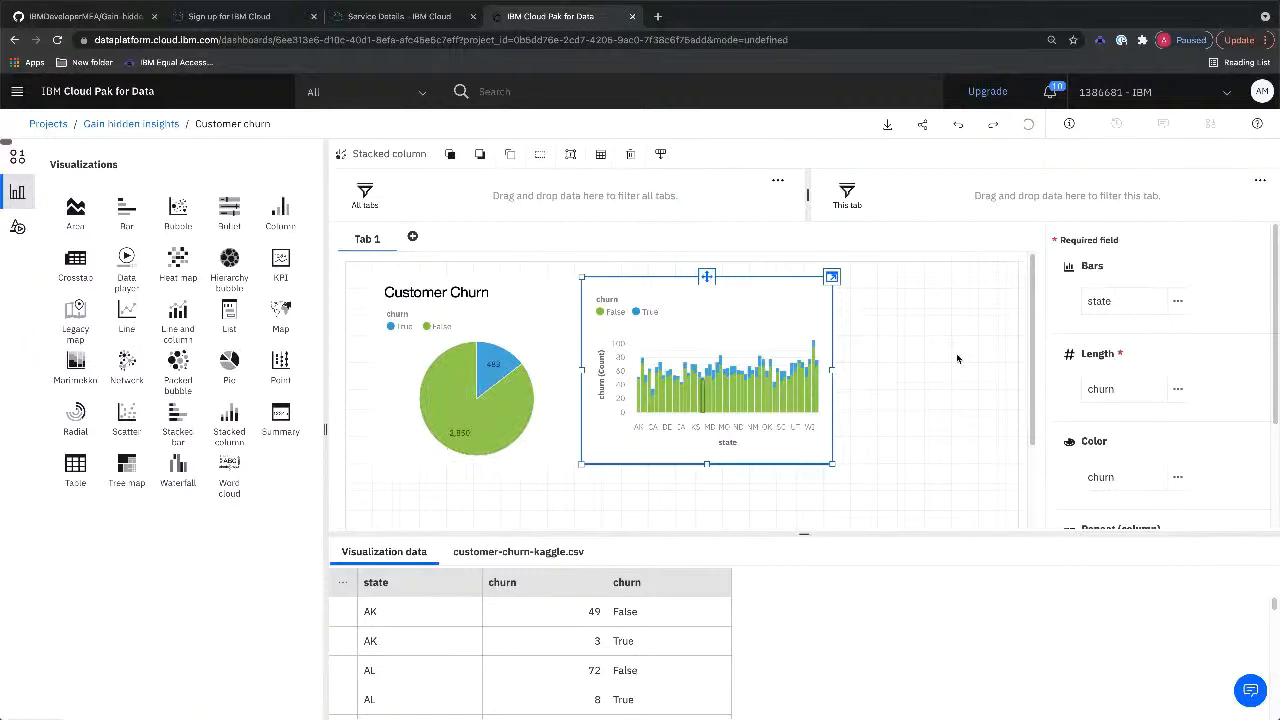
Step: Add two empty Pie visualizations, one below the stacked column chart and one to its right, and select the lower one
drag(957, 358, 803, 371)
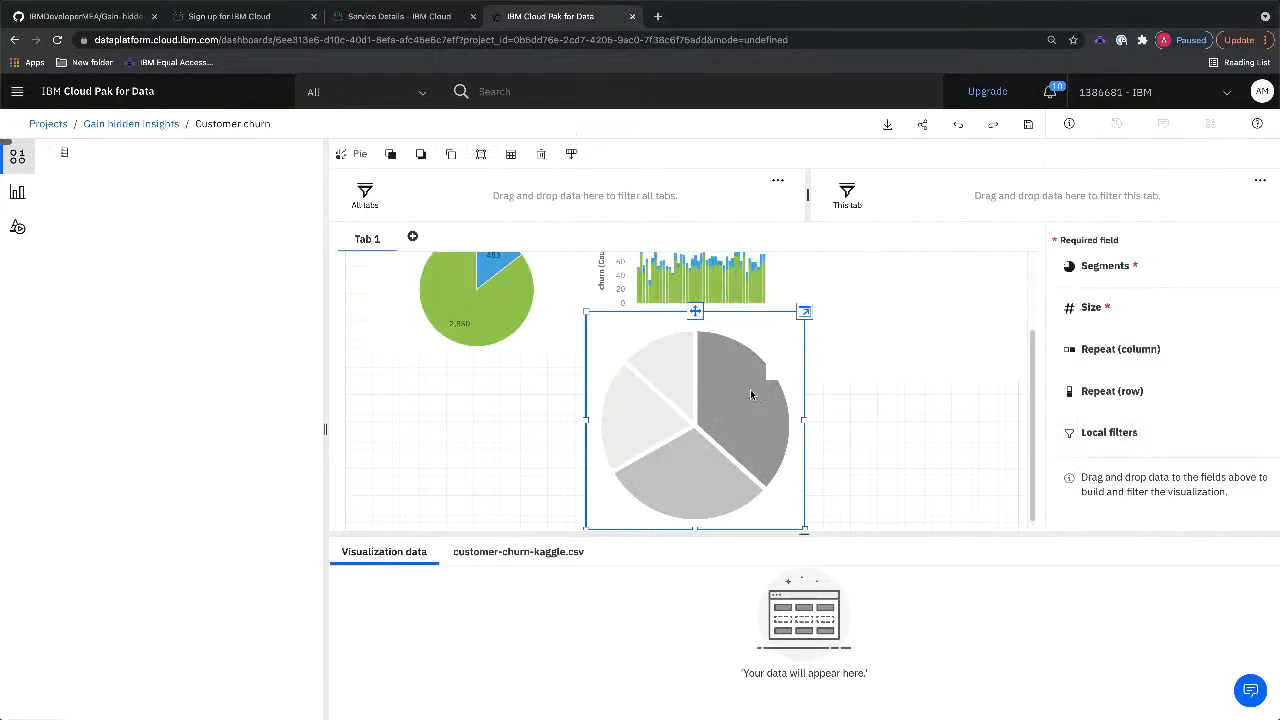
scroll(732, 399, up, 2)
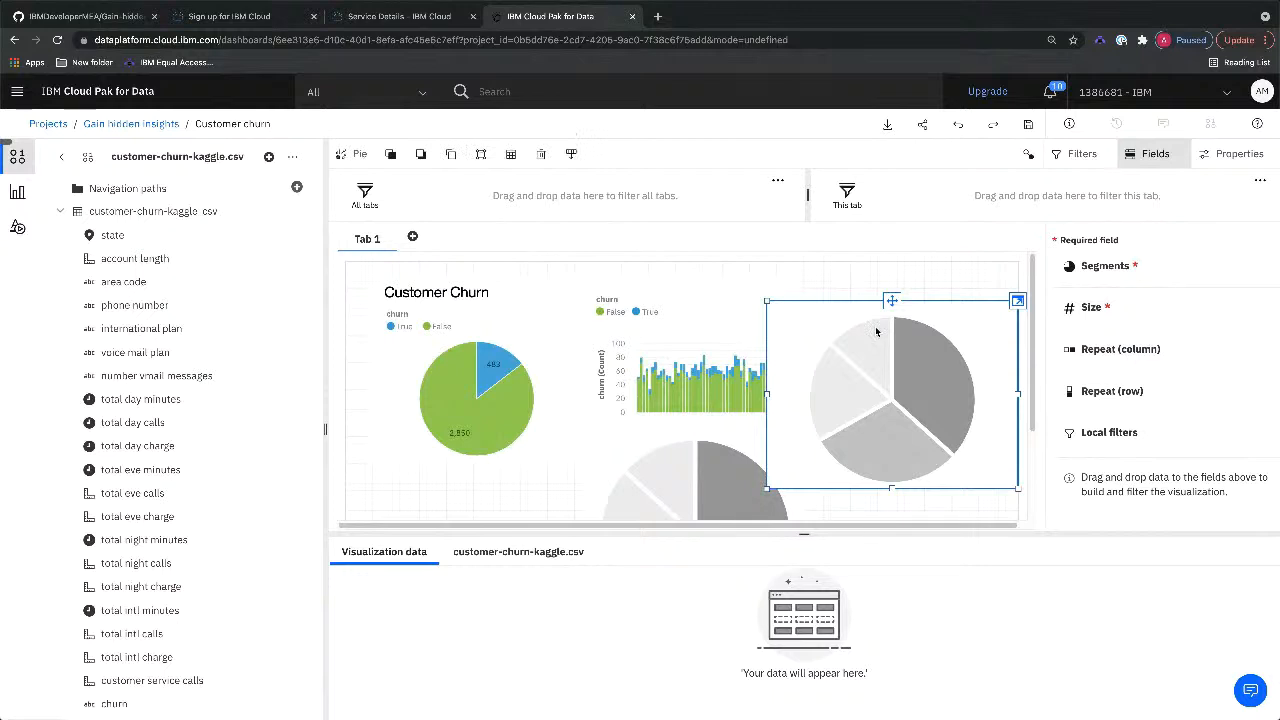
click(723, 460)
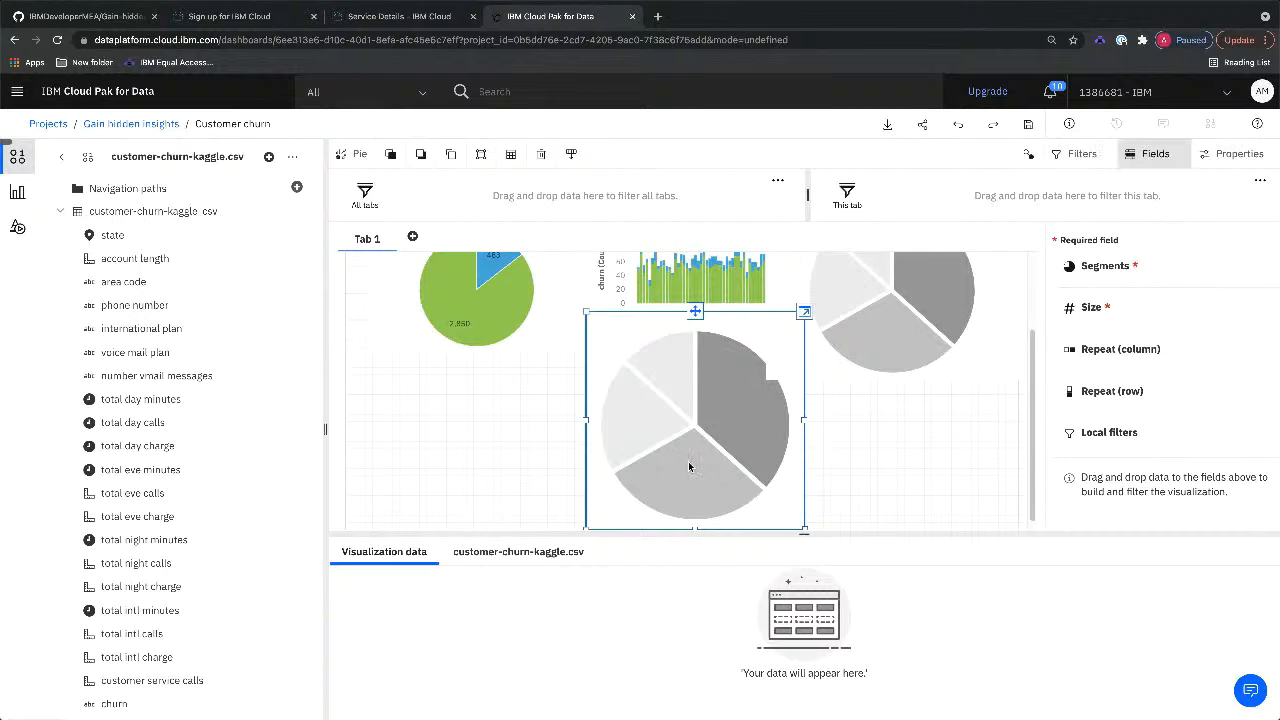
Step: Delete the empty pie below the stacked column chart and select the remaining empty pie beside it
key(Delete)
scroll(863, 434, up, 2)
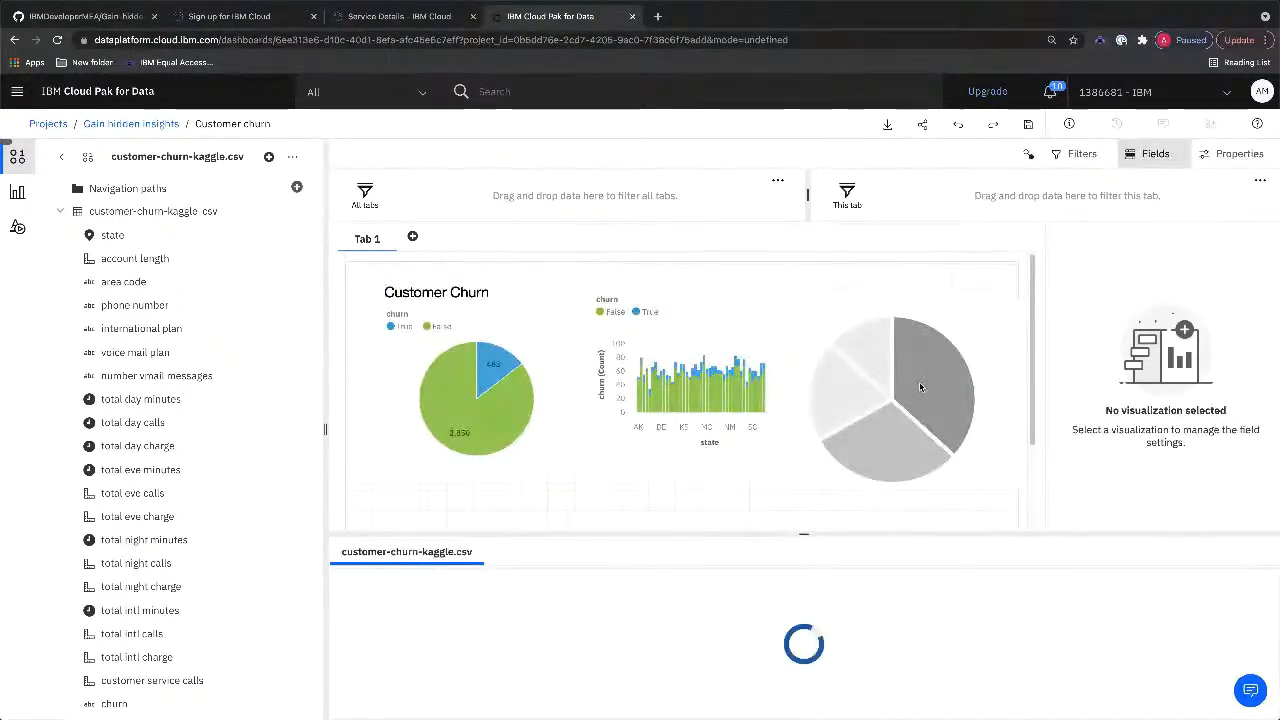
click(920, 387)
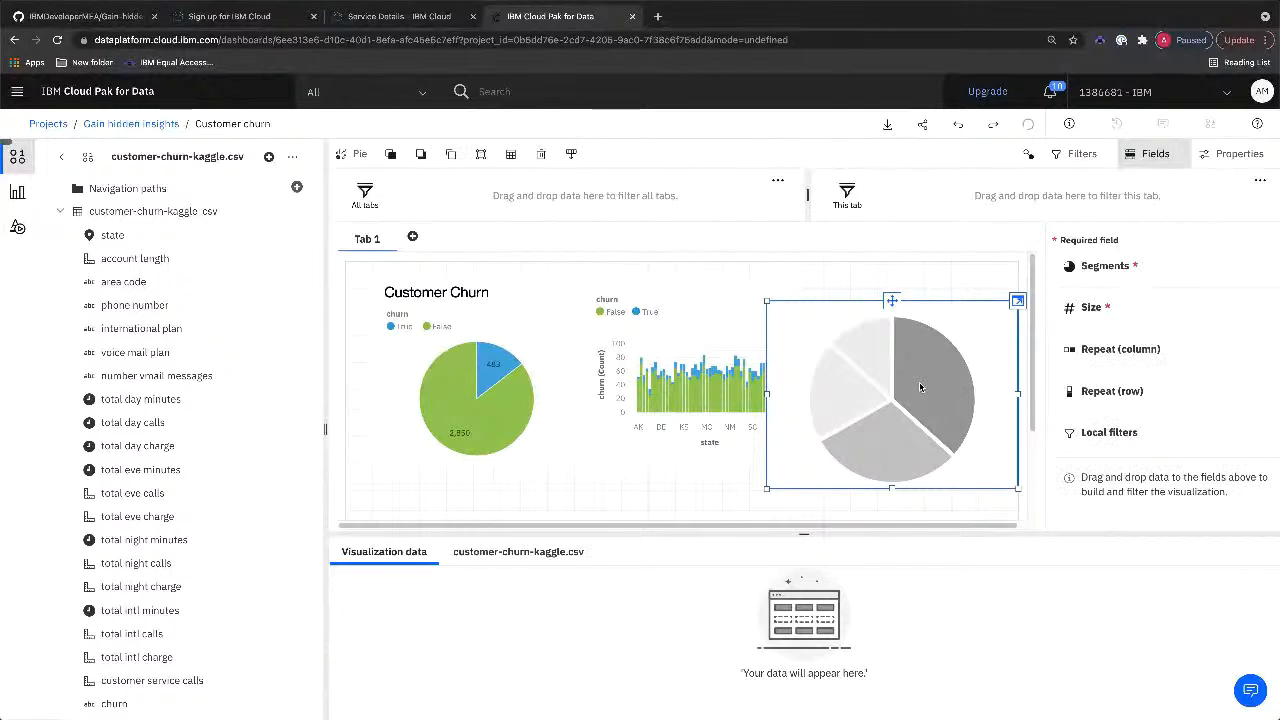
Step: Assign the international plan column to both Segments and Size of the selected empty pie
click(145, 328)
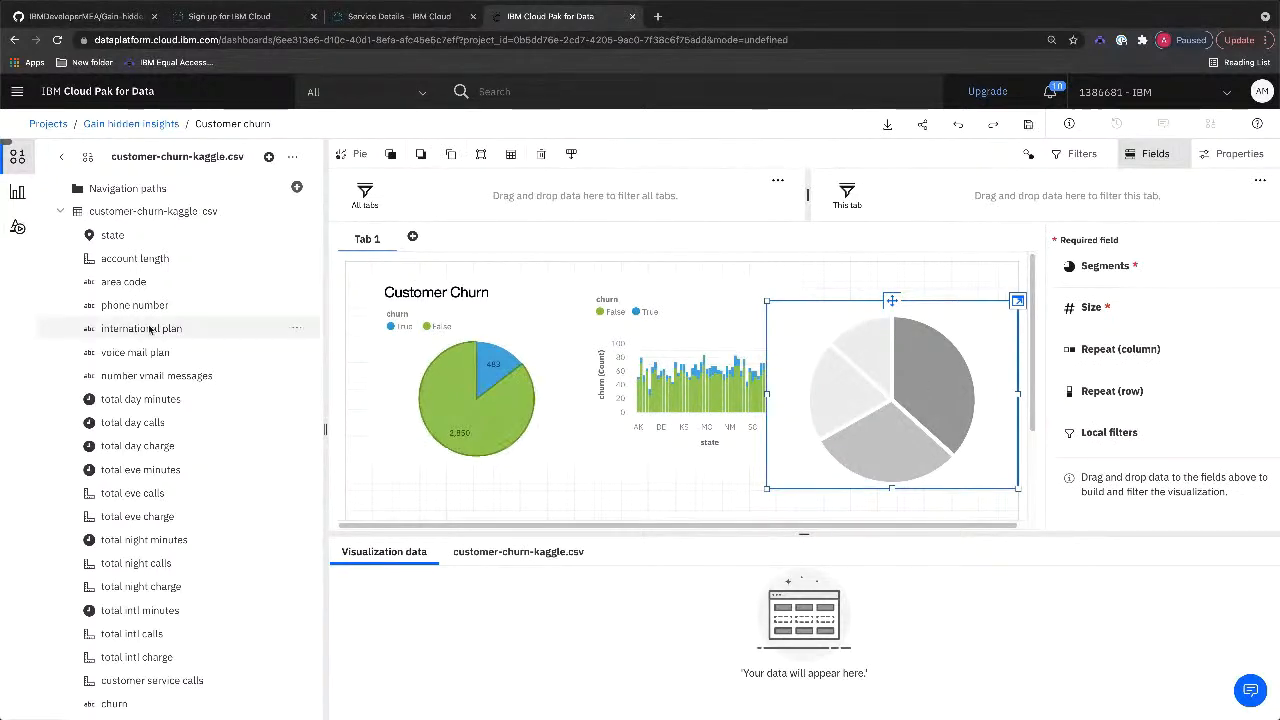
drag(428, 338, 1106, 280)
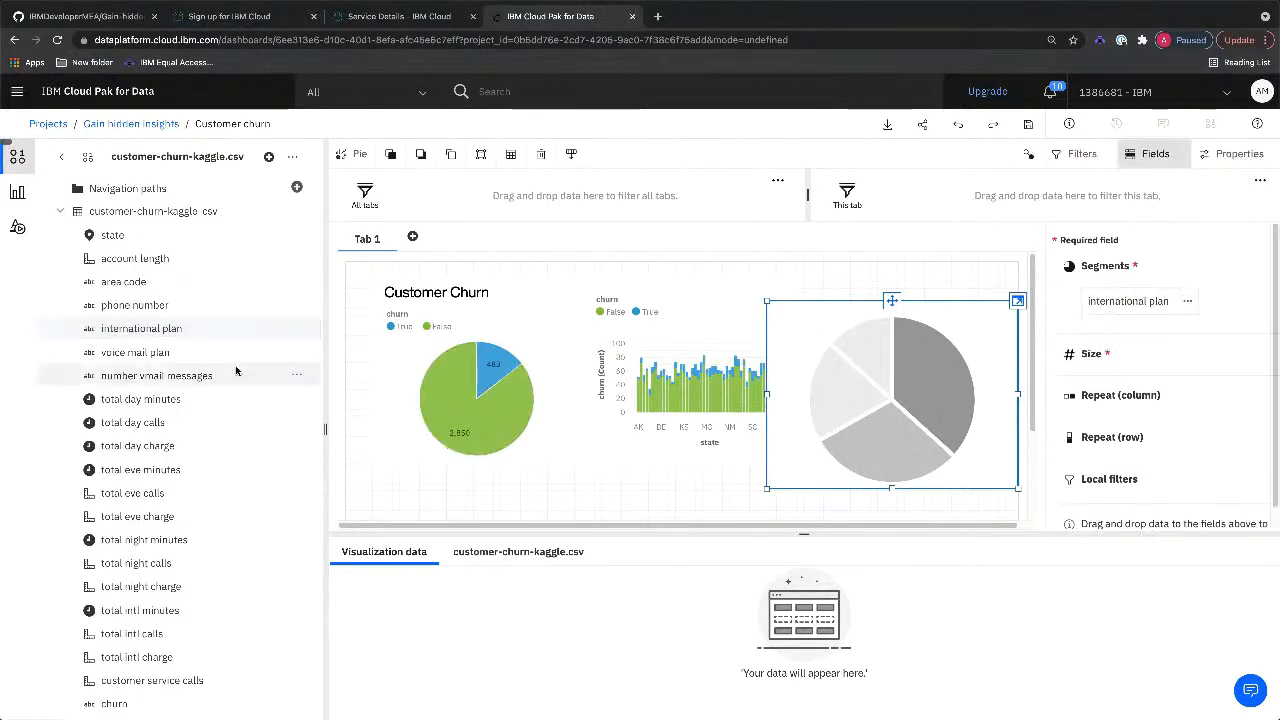
click(147, 332)
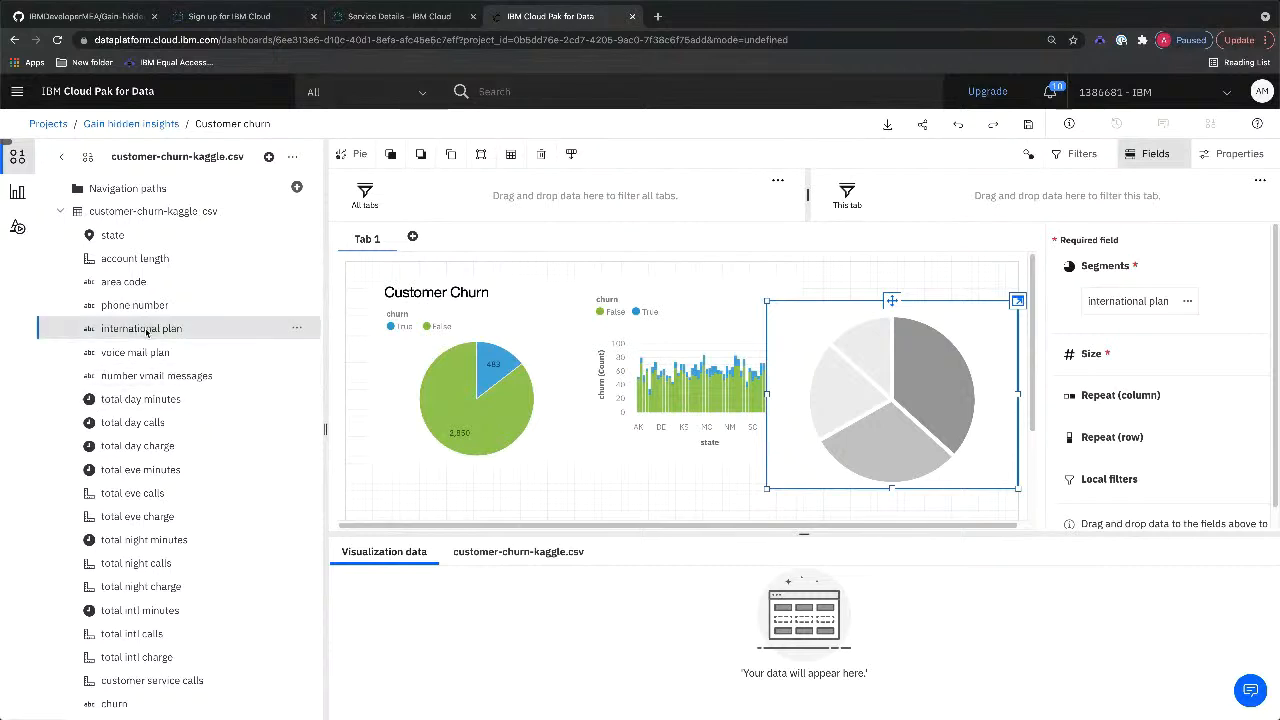
drag(147, 332, 1128, 365)
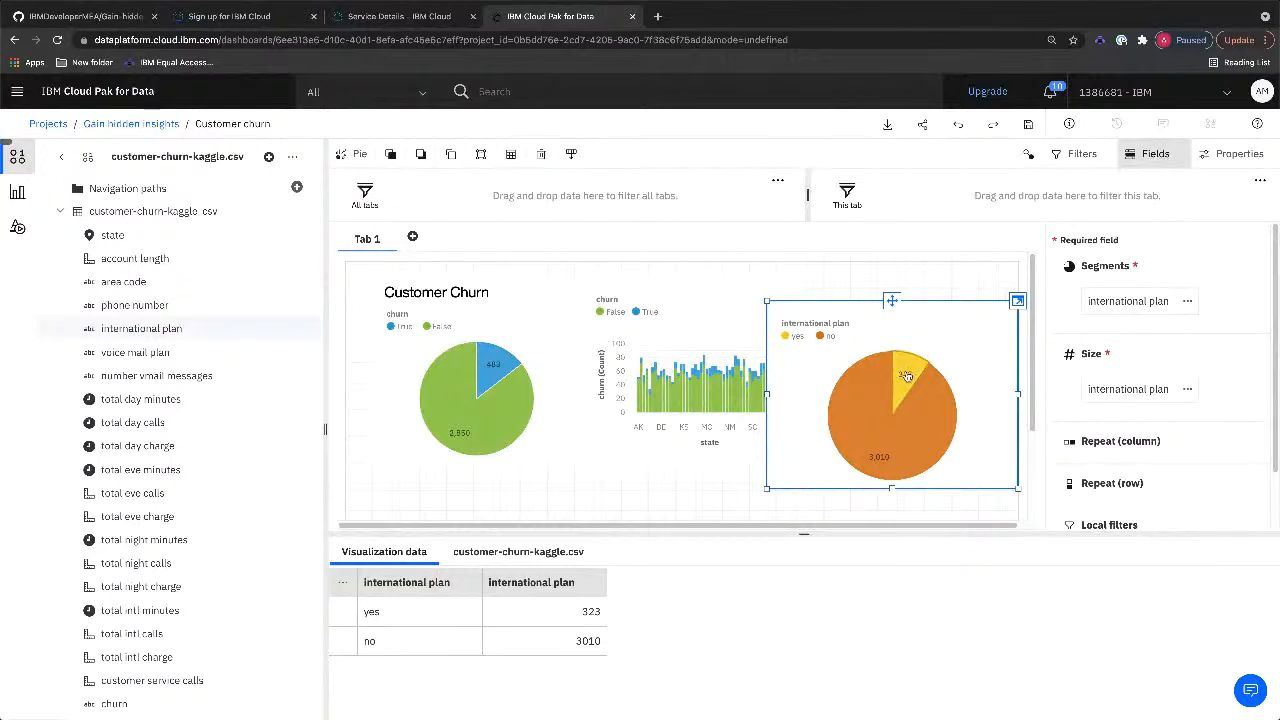
Step: Filter the dashboard by the yes slice of the international plan pie and narrow that pie's frame from its left edge
mouse_move(907, 376)
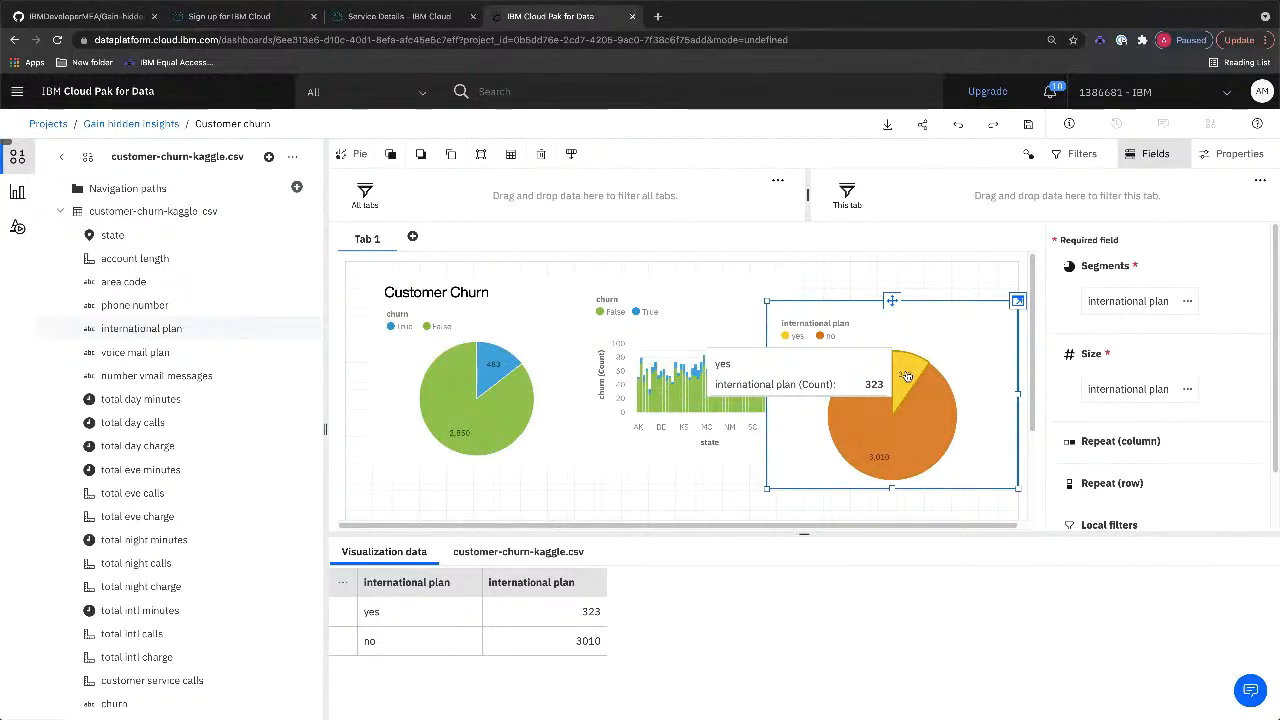
click(906, 375)
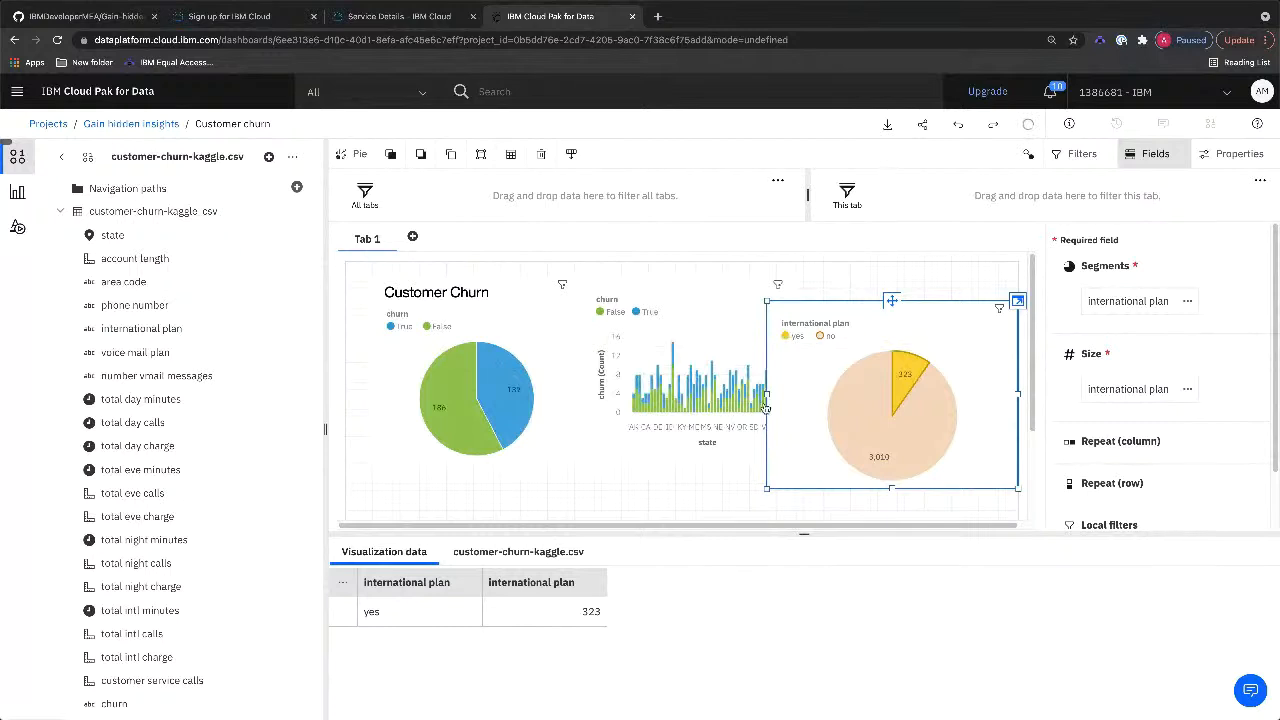
drag(767, 394, 798, 391)
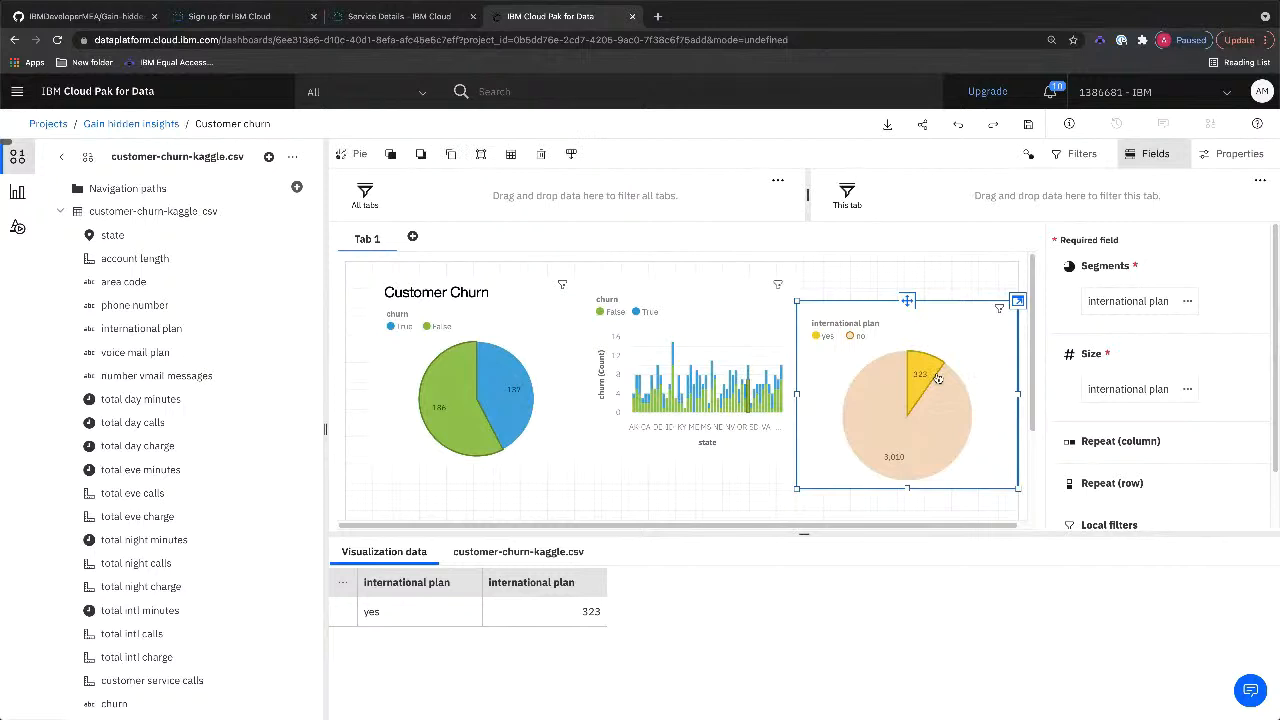
Step: Compare the filtered charts and clear the yes filter from the international plan pie
mouse_move(938, 378)
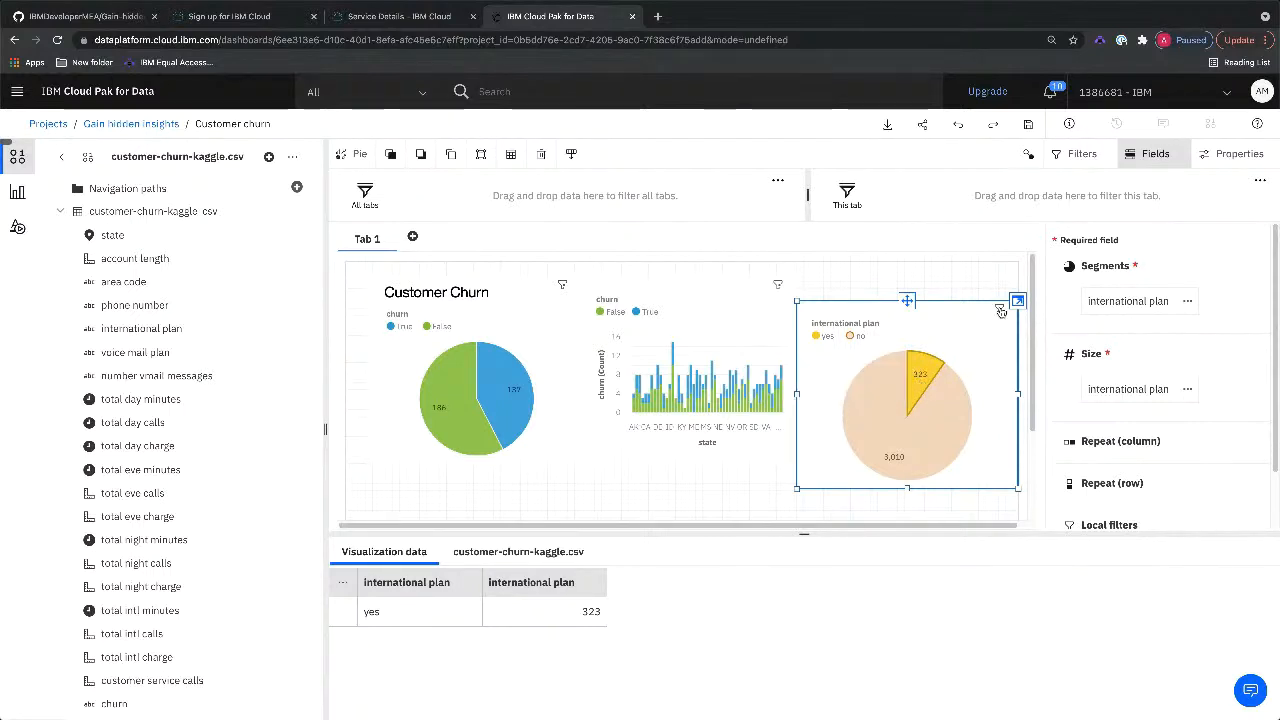
mouse_move(1002, 310)
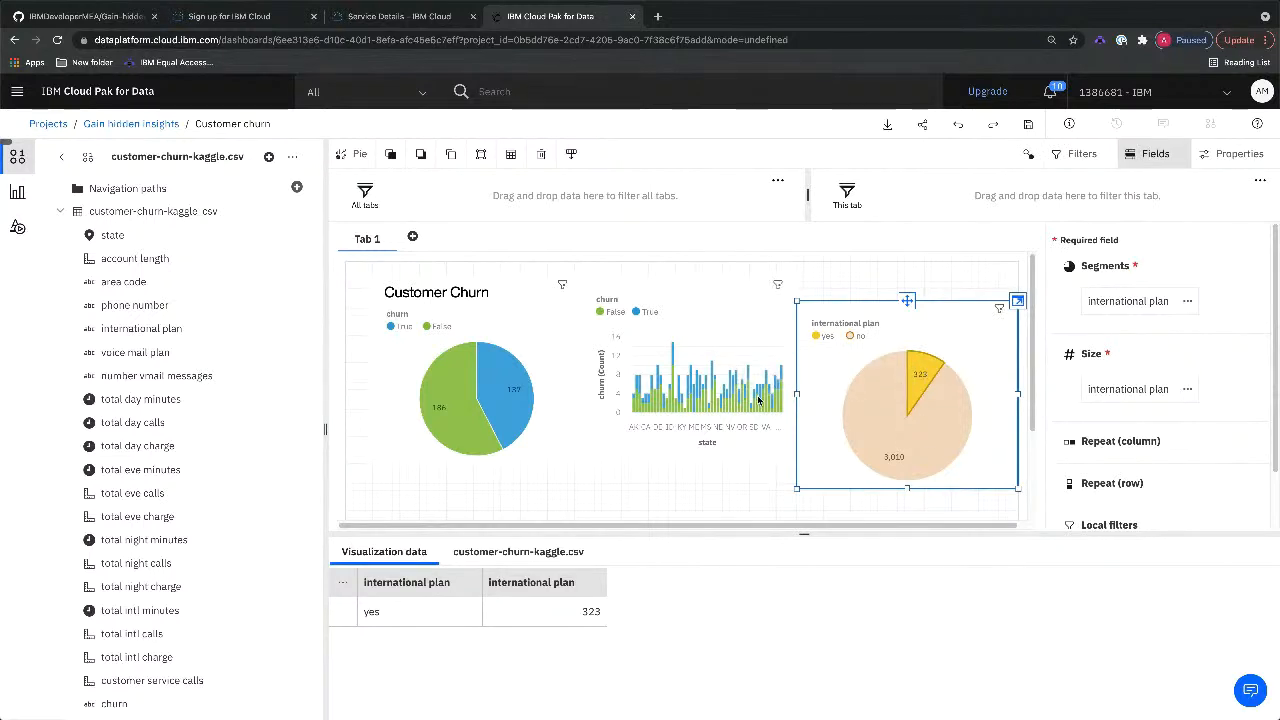
click(921, 383)
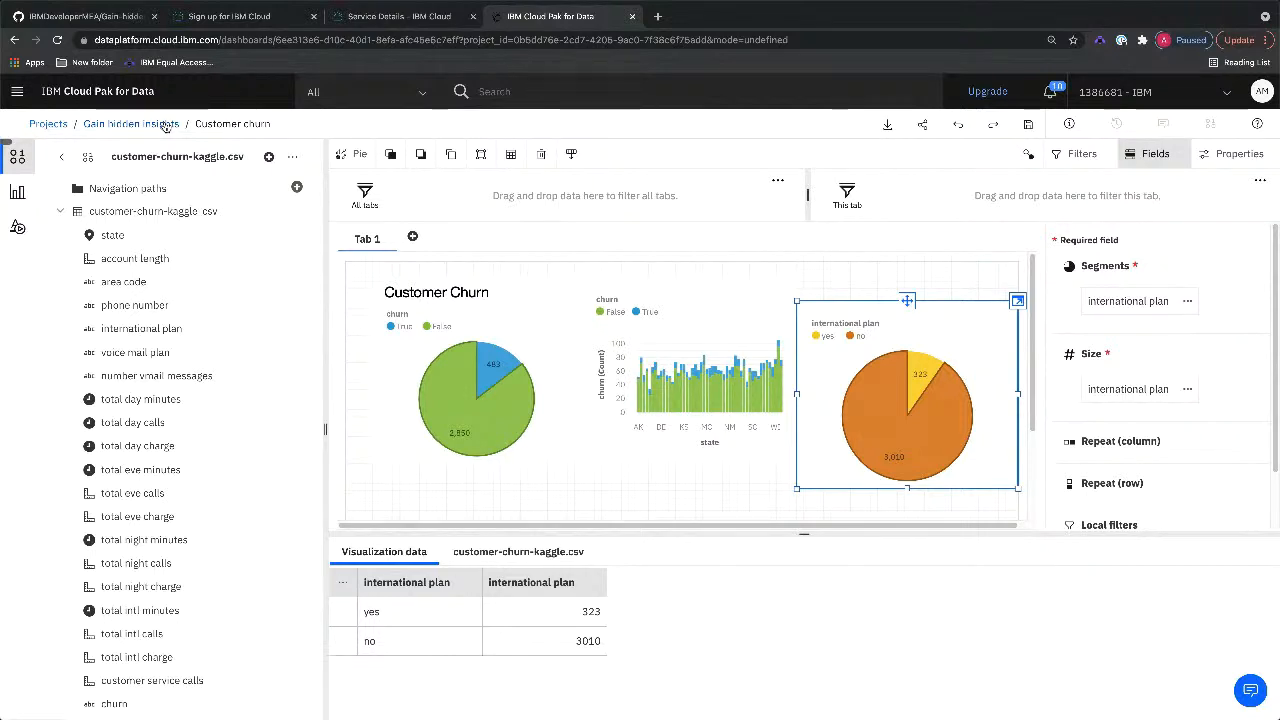
Step: Save the dashboard and return to the Gain hidden insights project
click(1034, 126)
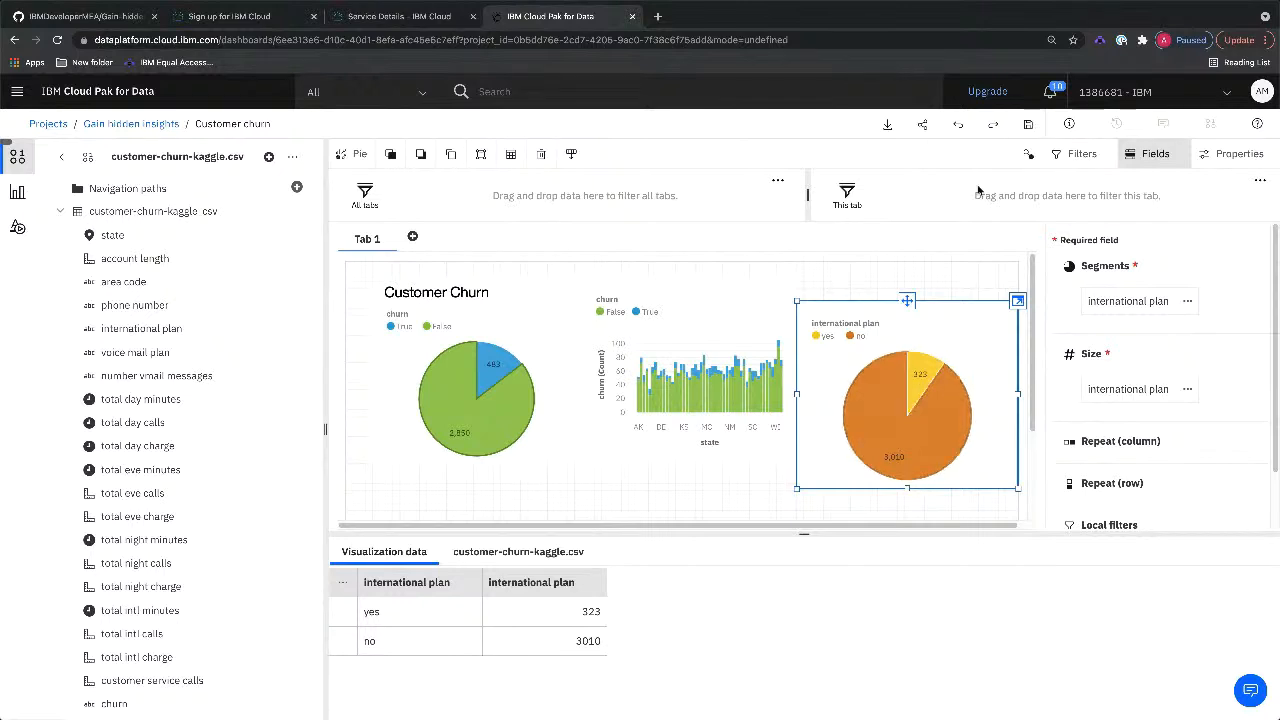
click(1029, 126)
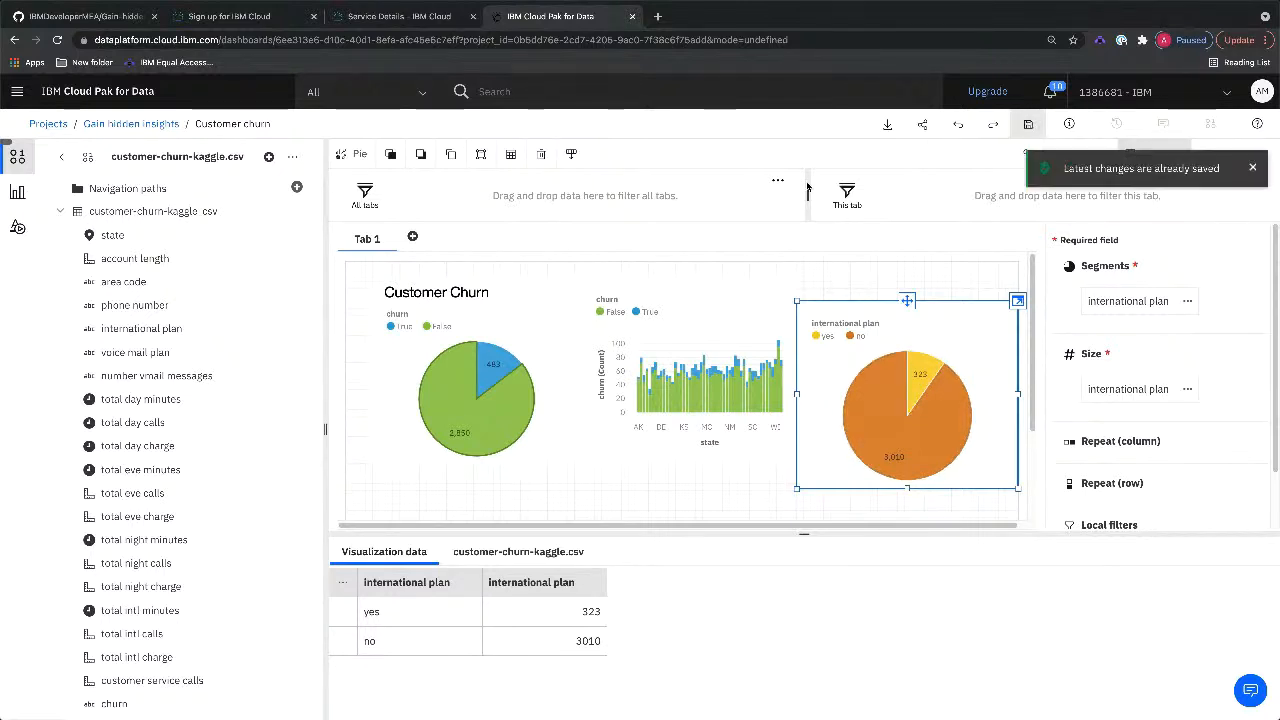
click(150, 126)
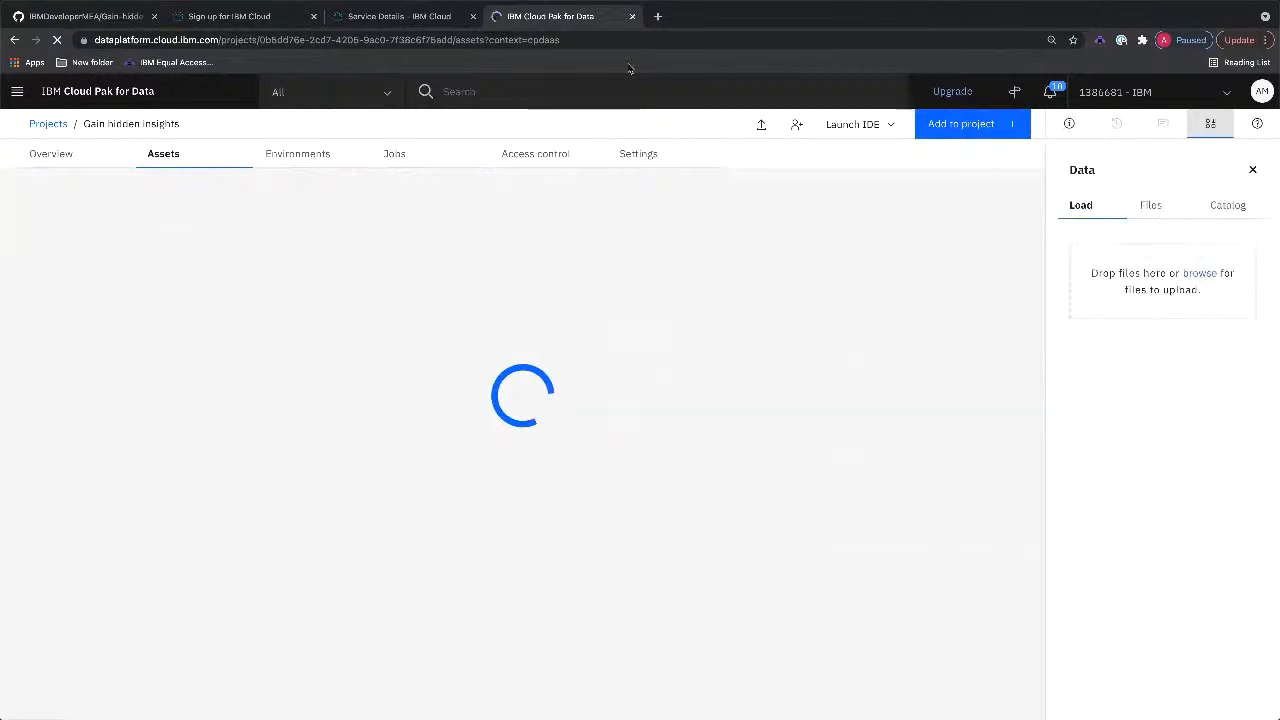
Step: Add a Data Refinery flow to the project with the data asset customer-churn-kaggle.csv as its source
click(981, 126)
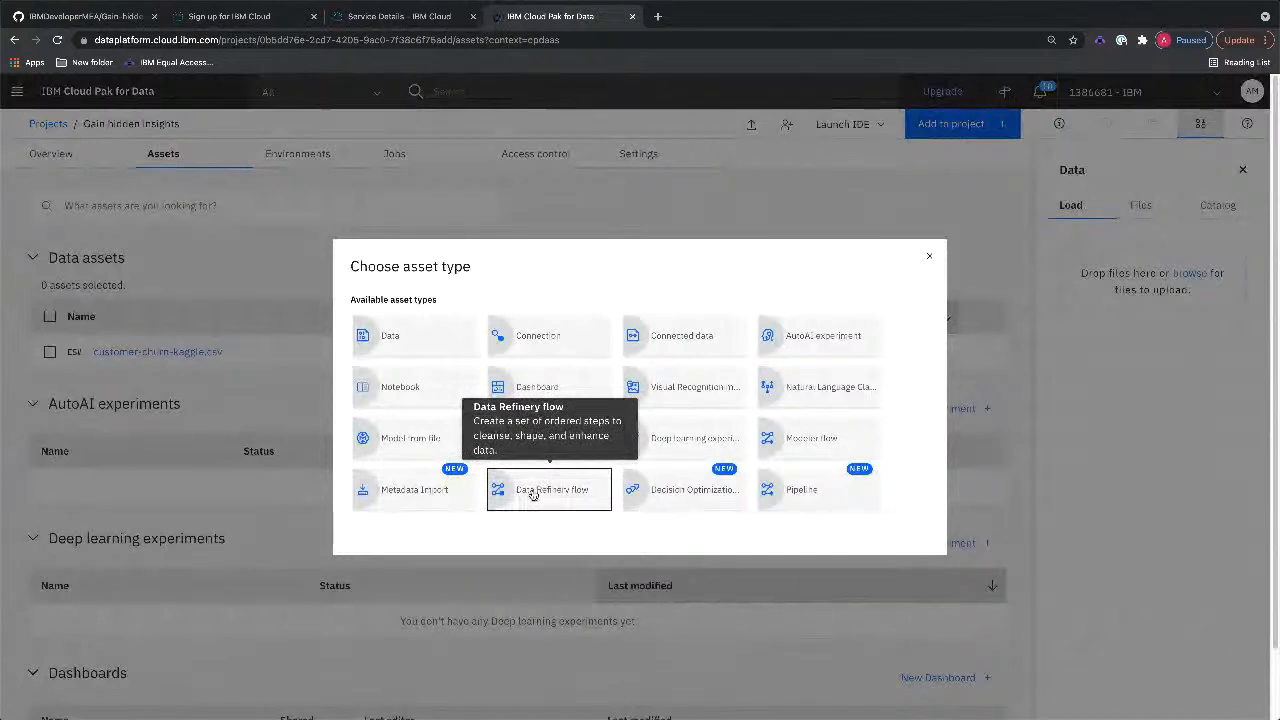
click(533, 493)
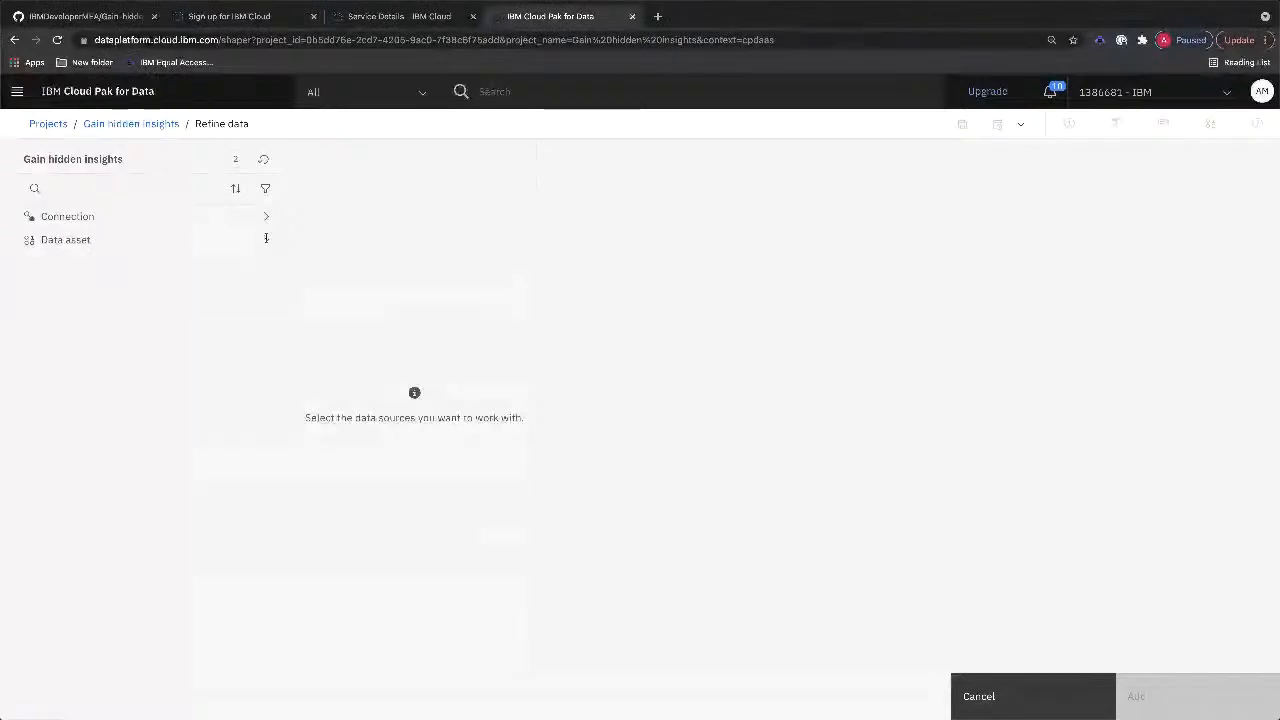
click(267, 243)
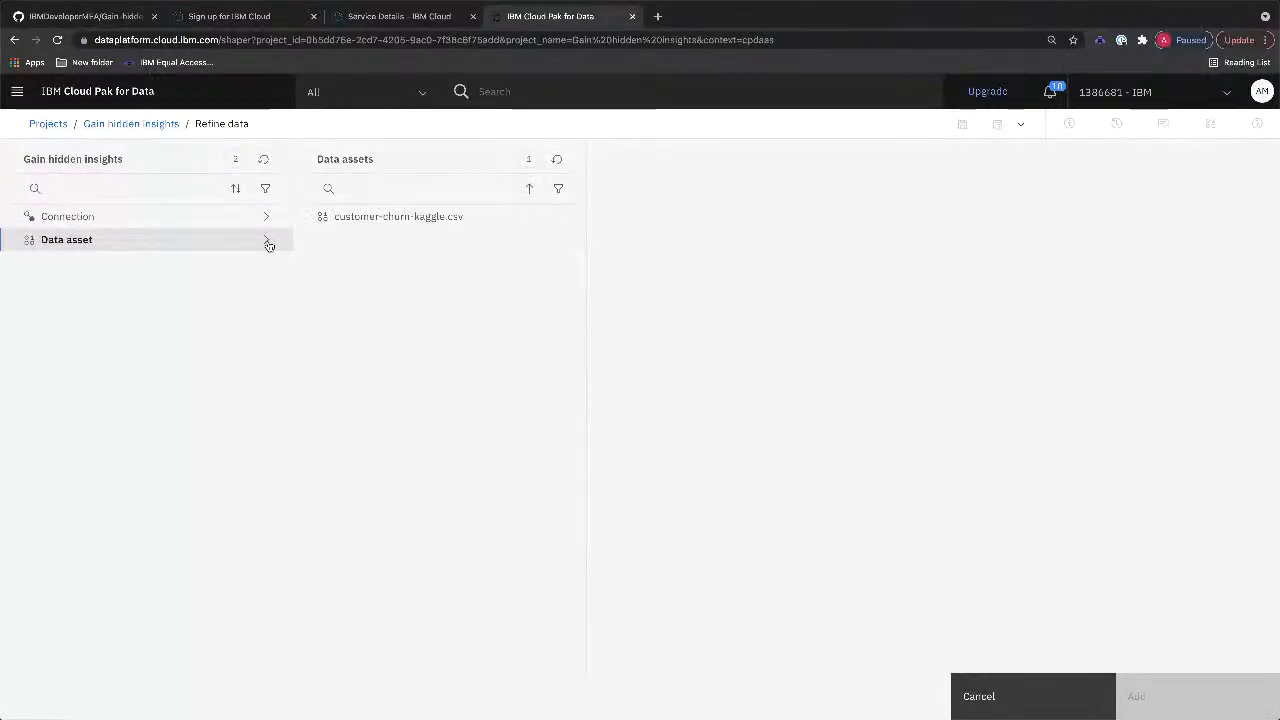
click(385, 217)
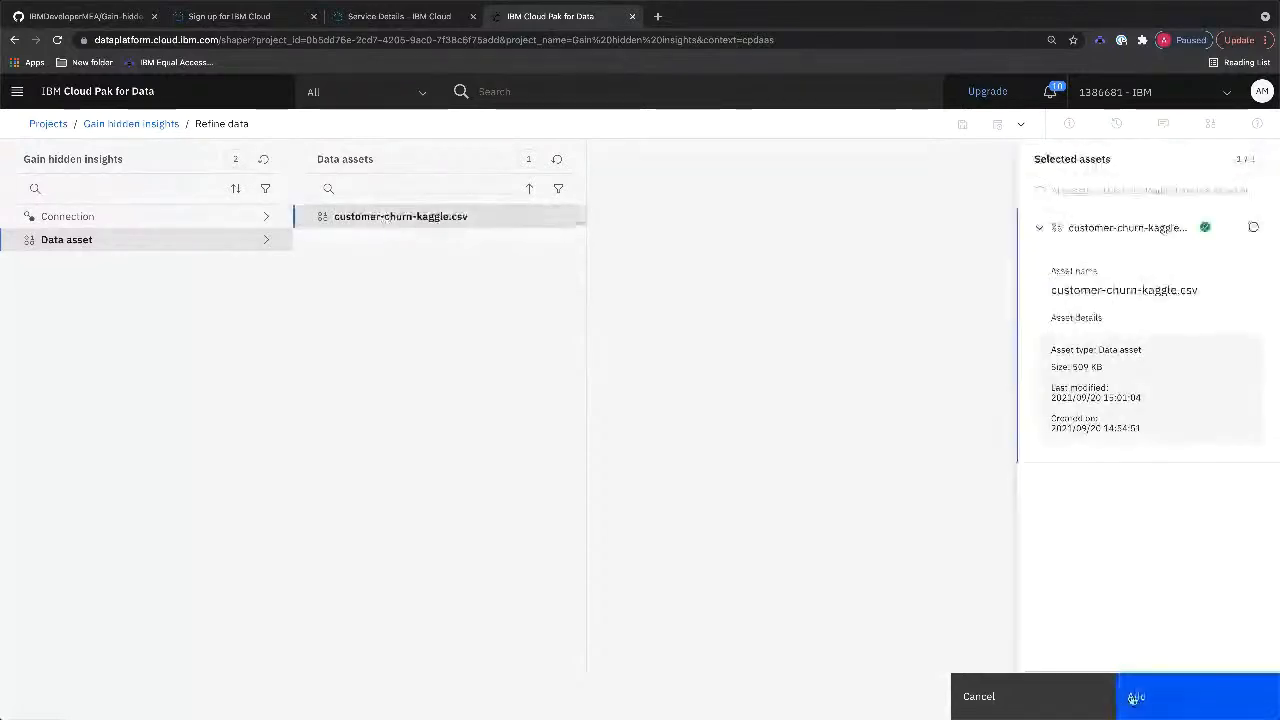
click(1136, 697)
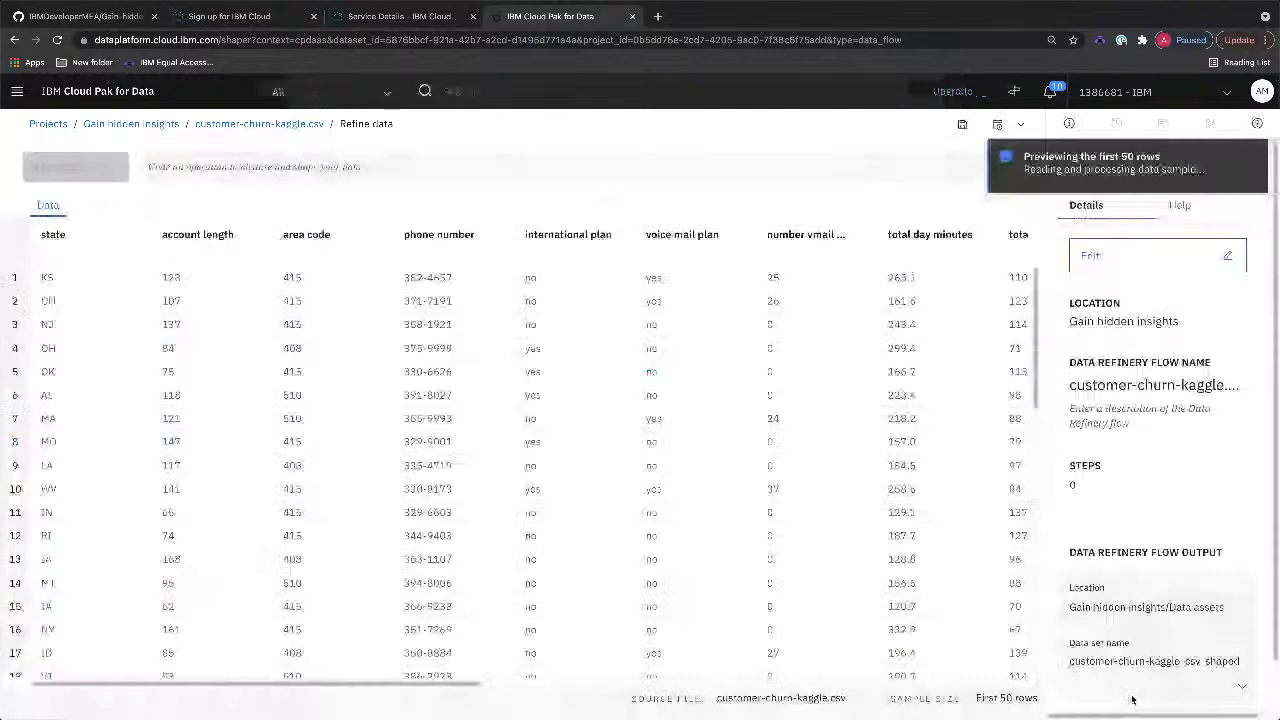
click(374, 416)
click(462, 403)
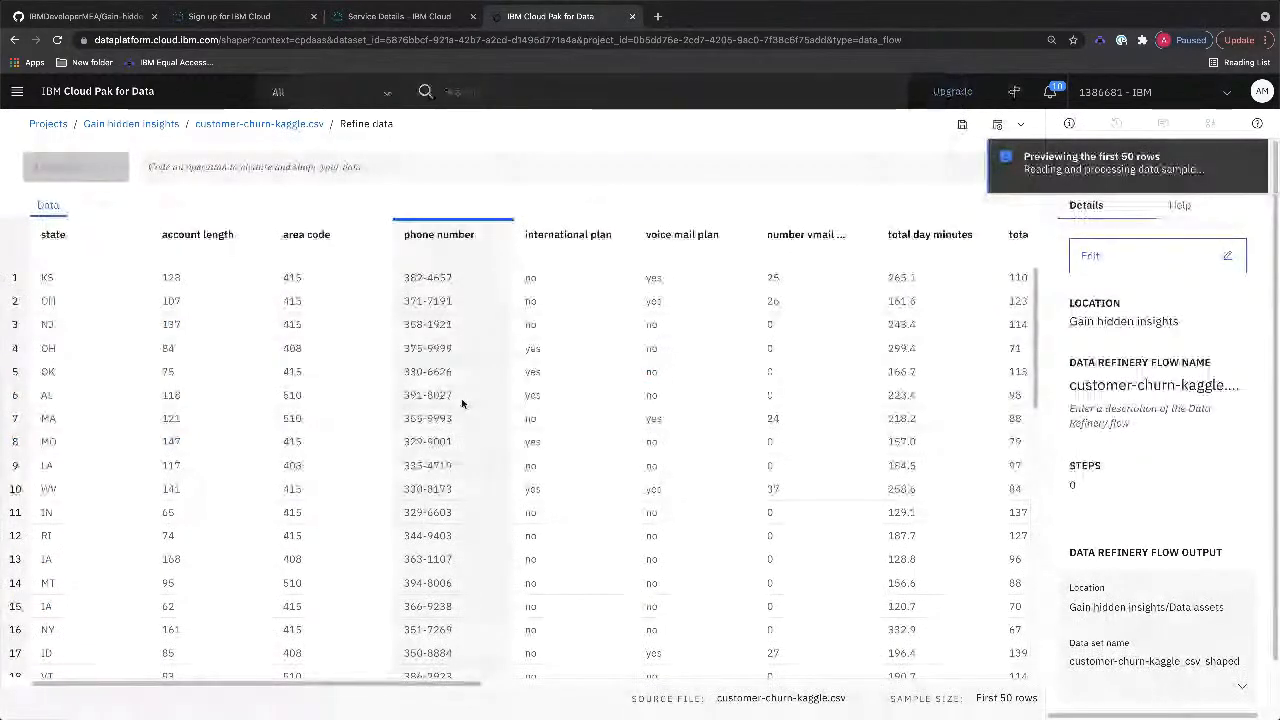
click(380, 309)
click(124, 323)
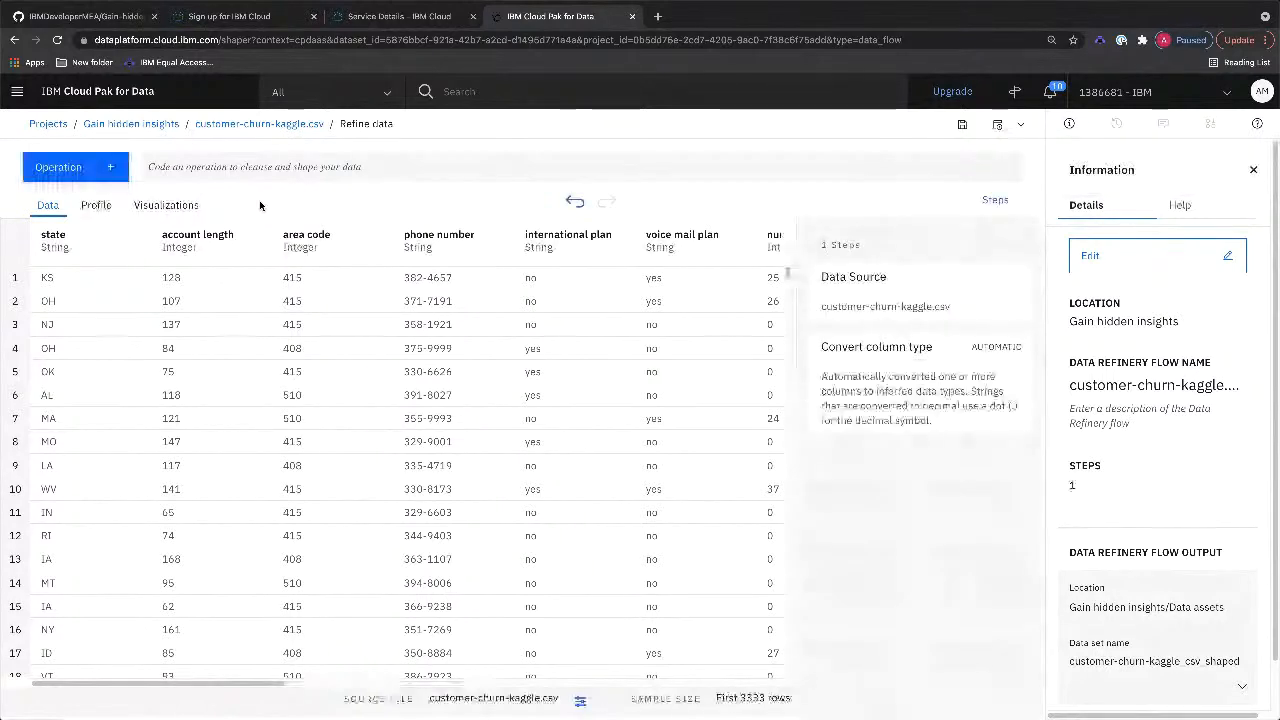
Step: Examine the frequency charts and statistics in the data profile for every column from state through churn
click(97, 207)
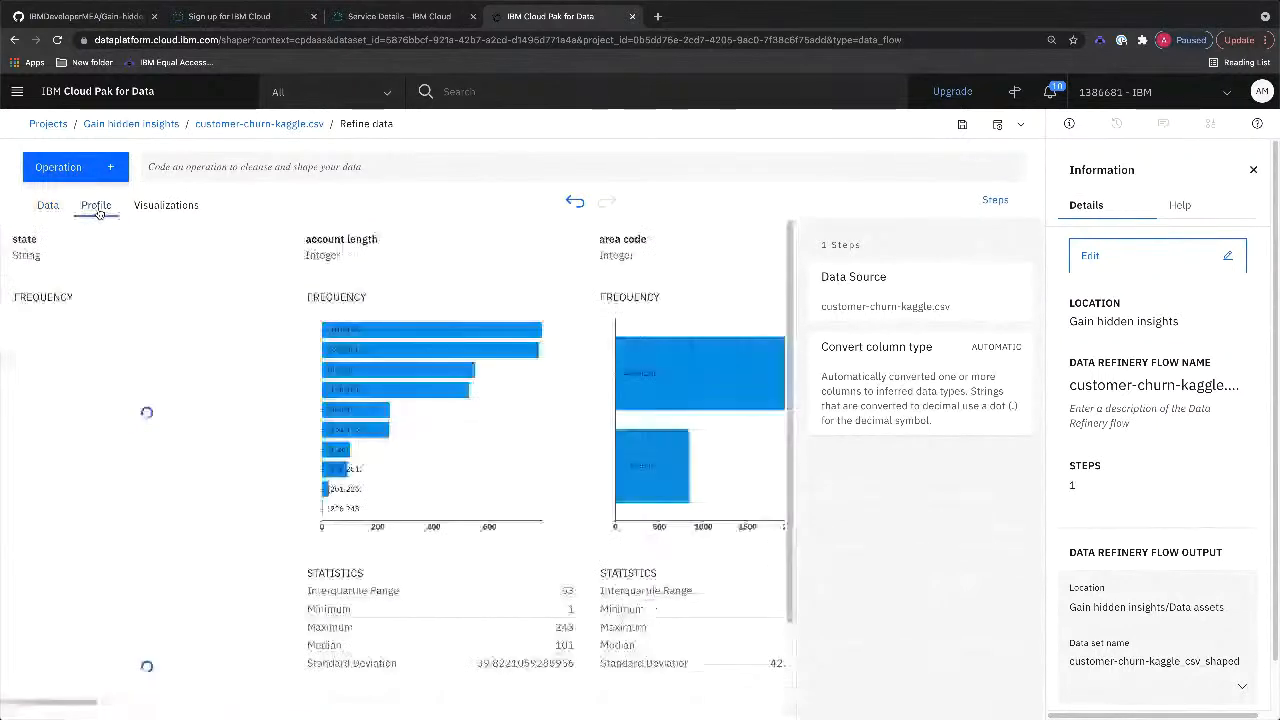
mouse_move(199, 436)
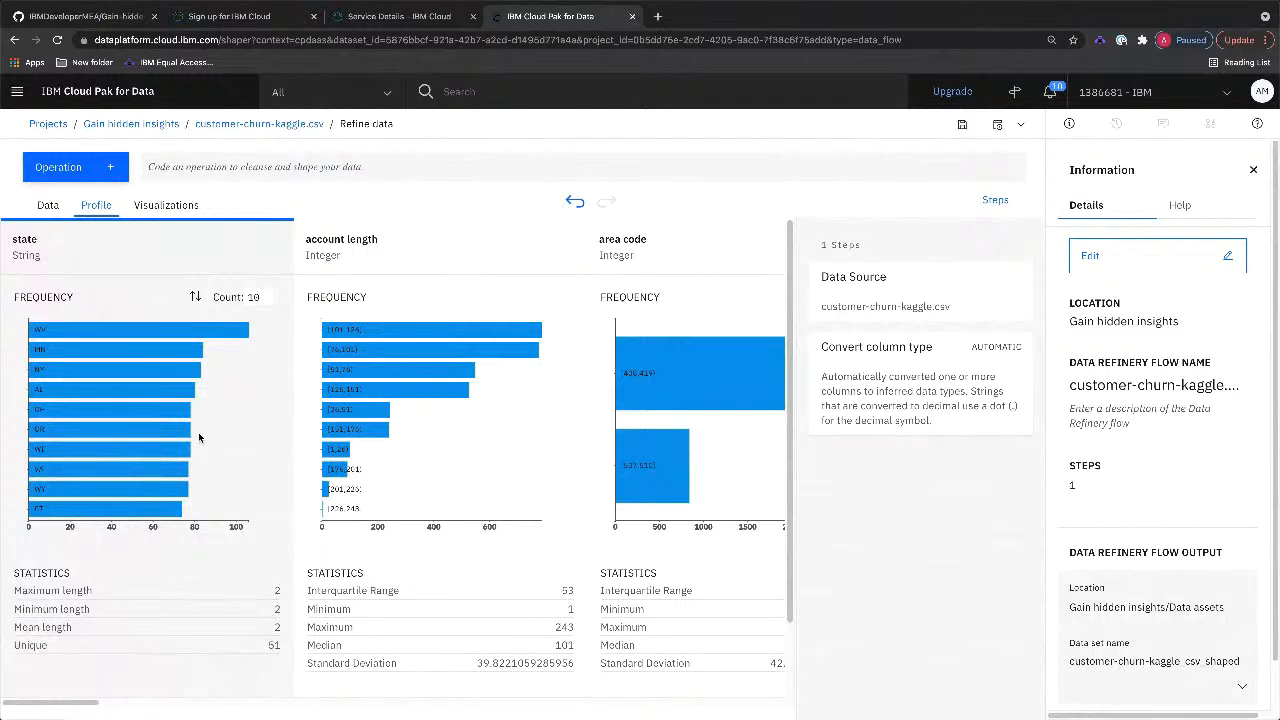
click(518, 530)
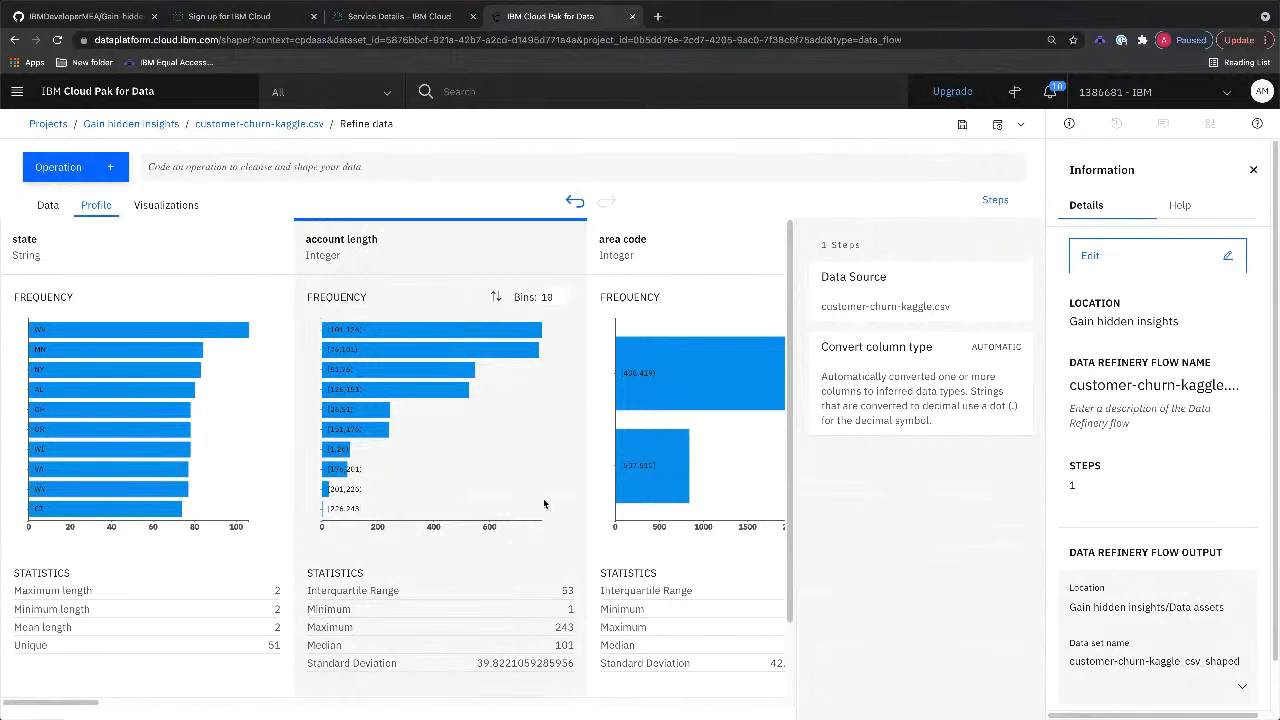
click(663, 500)
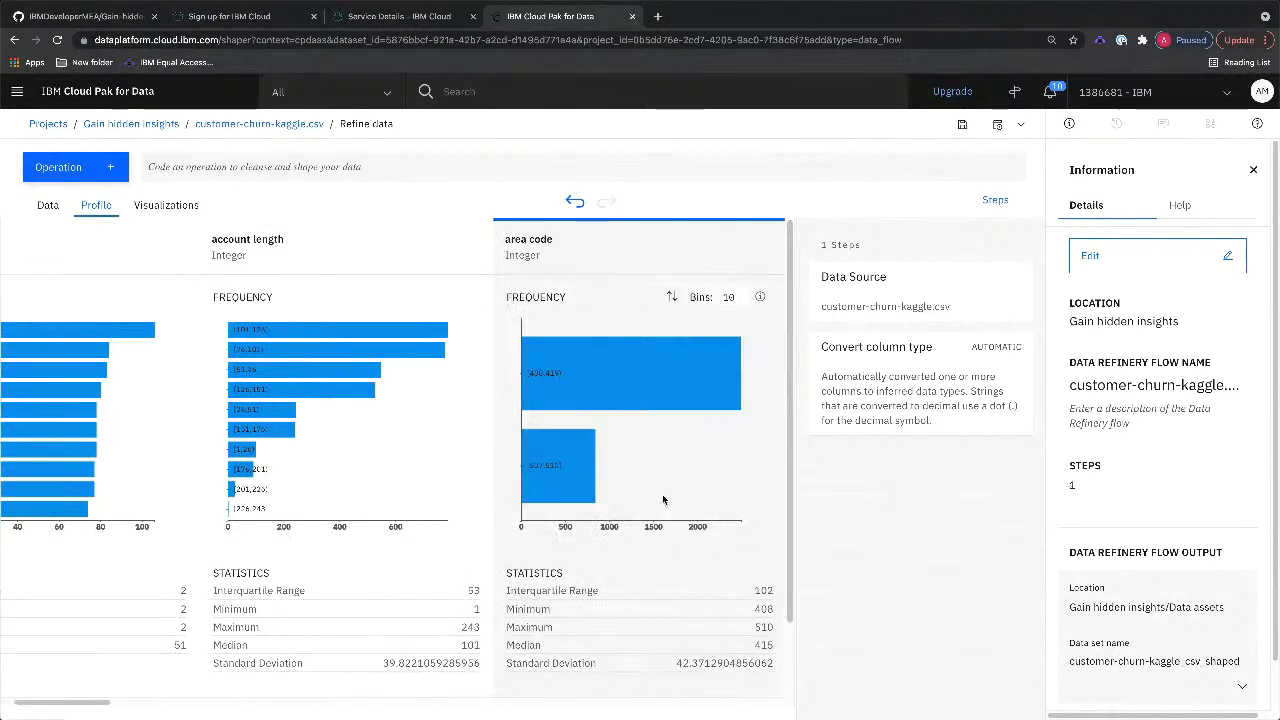
scroll(663, 500, right, 15)
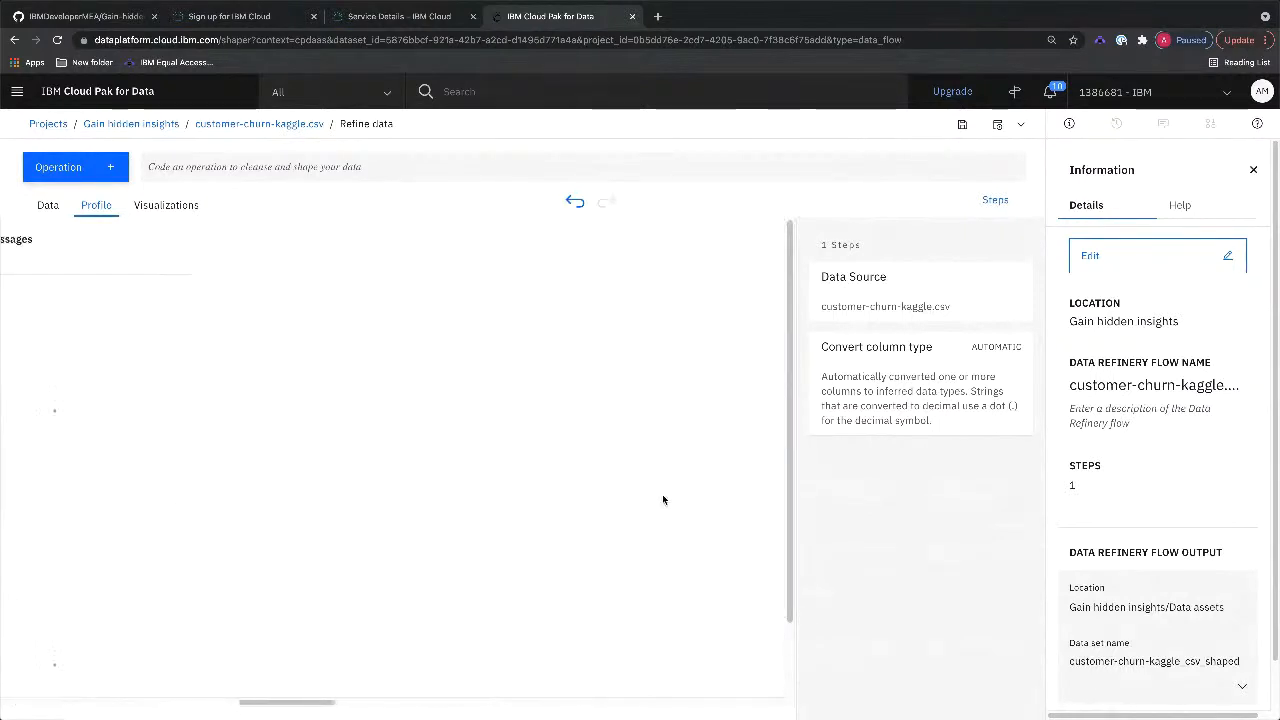
scroll(662, 500, left, 2)
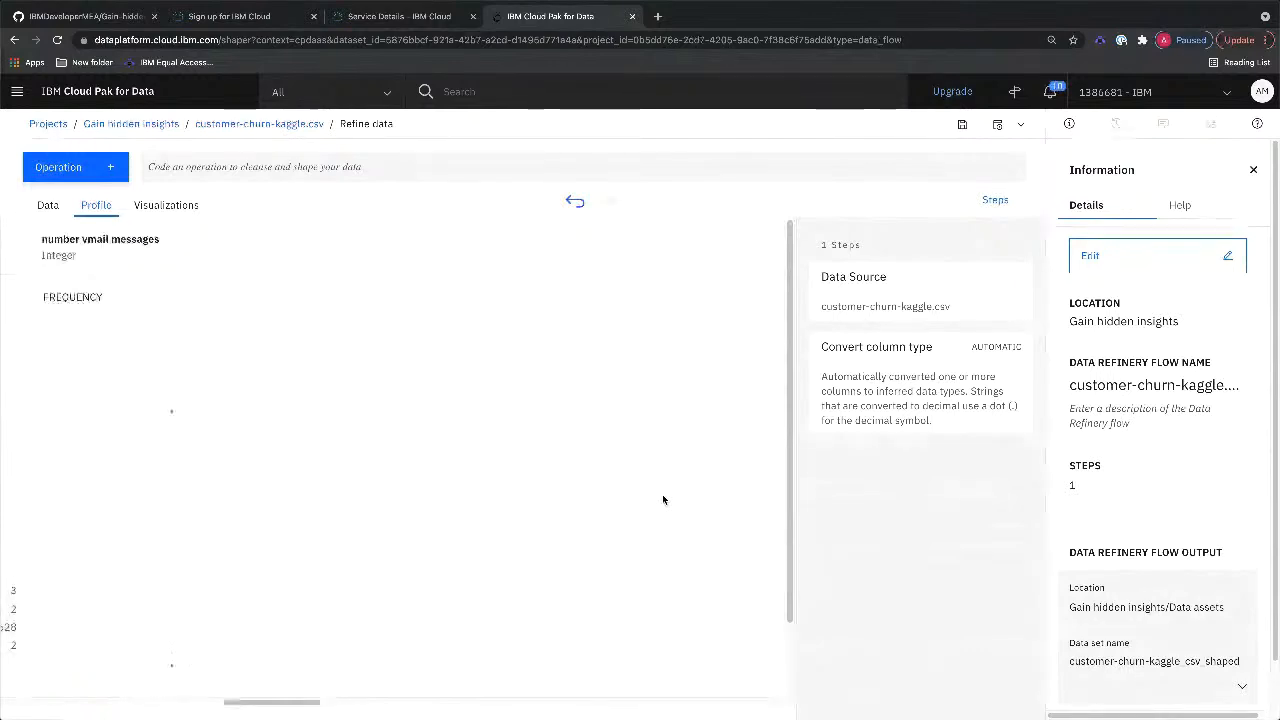
scroll(662, 500, right, 6)
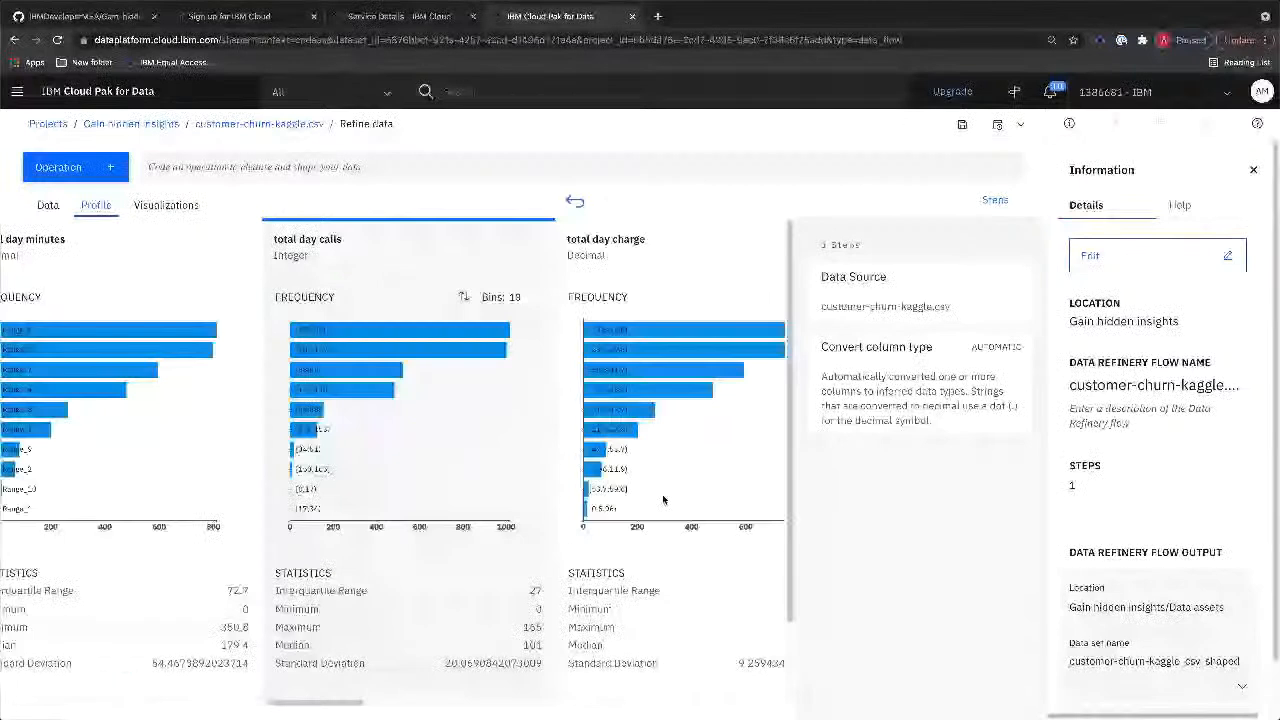
scroll(662, 494, right, 10)
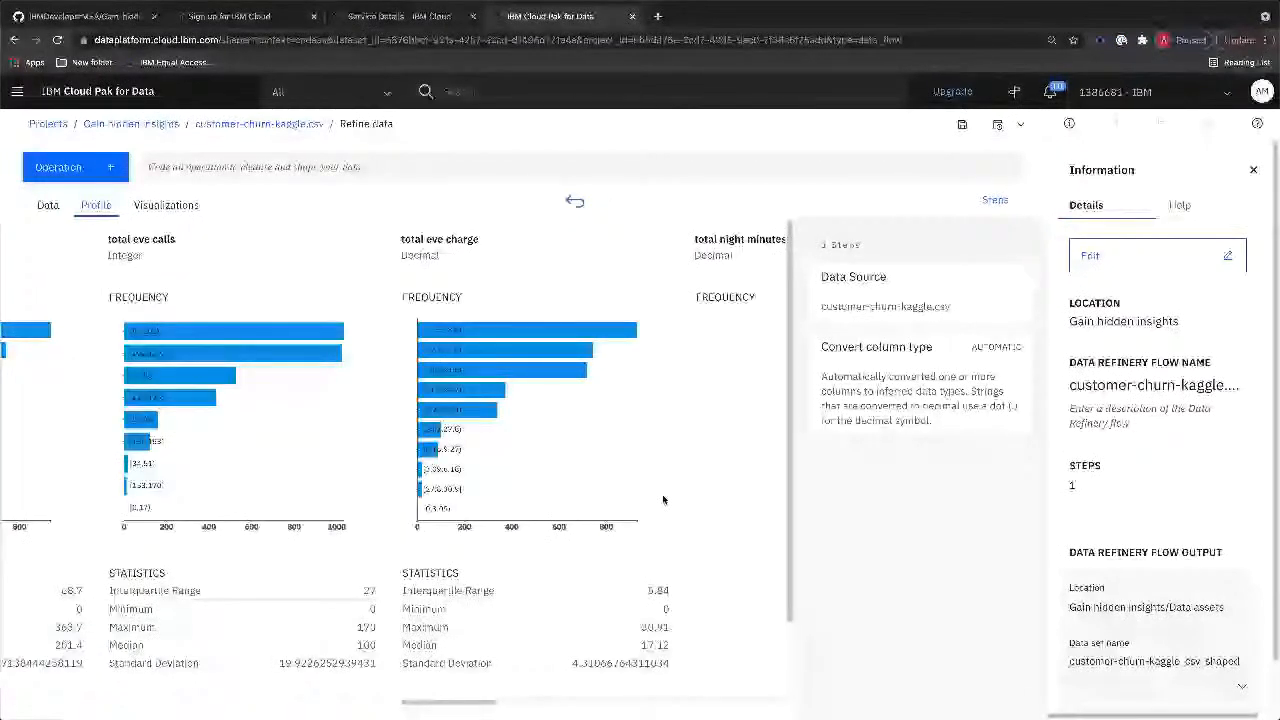
scroll(662, 496, right, 9)
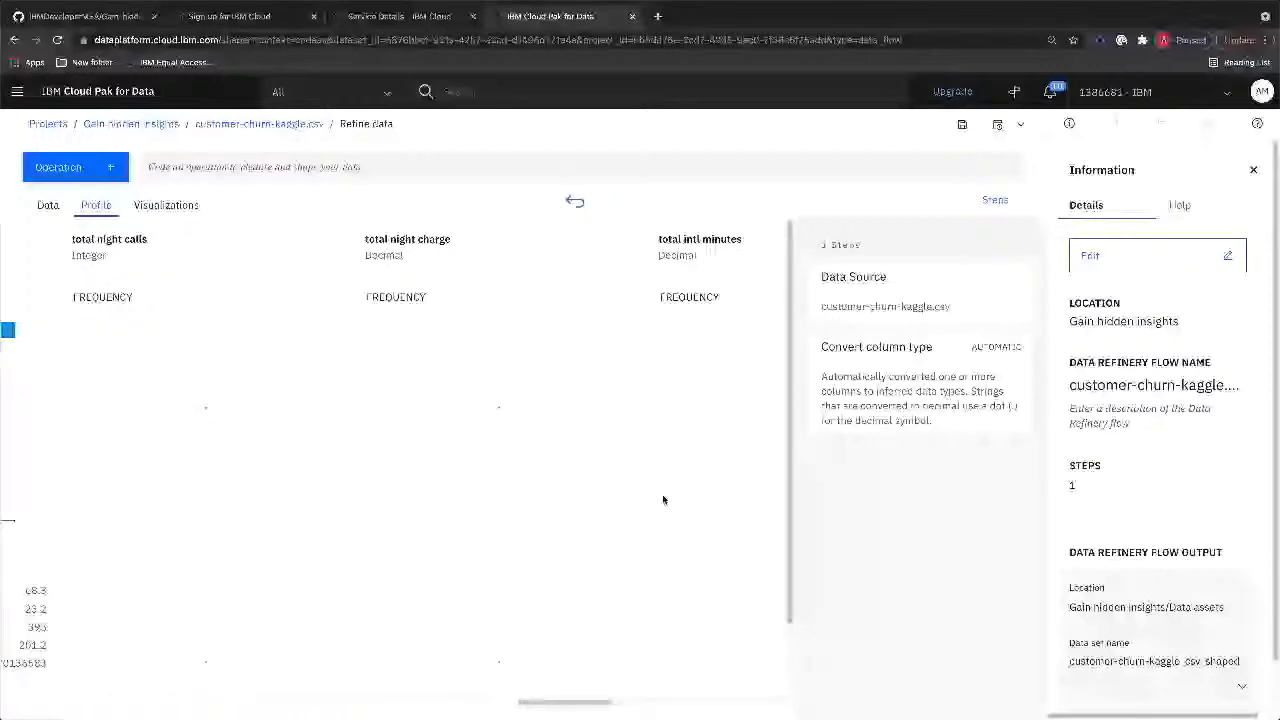
scroll(662, 500, right, 10)
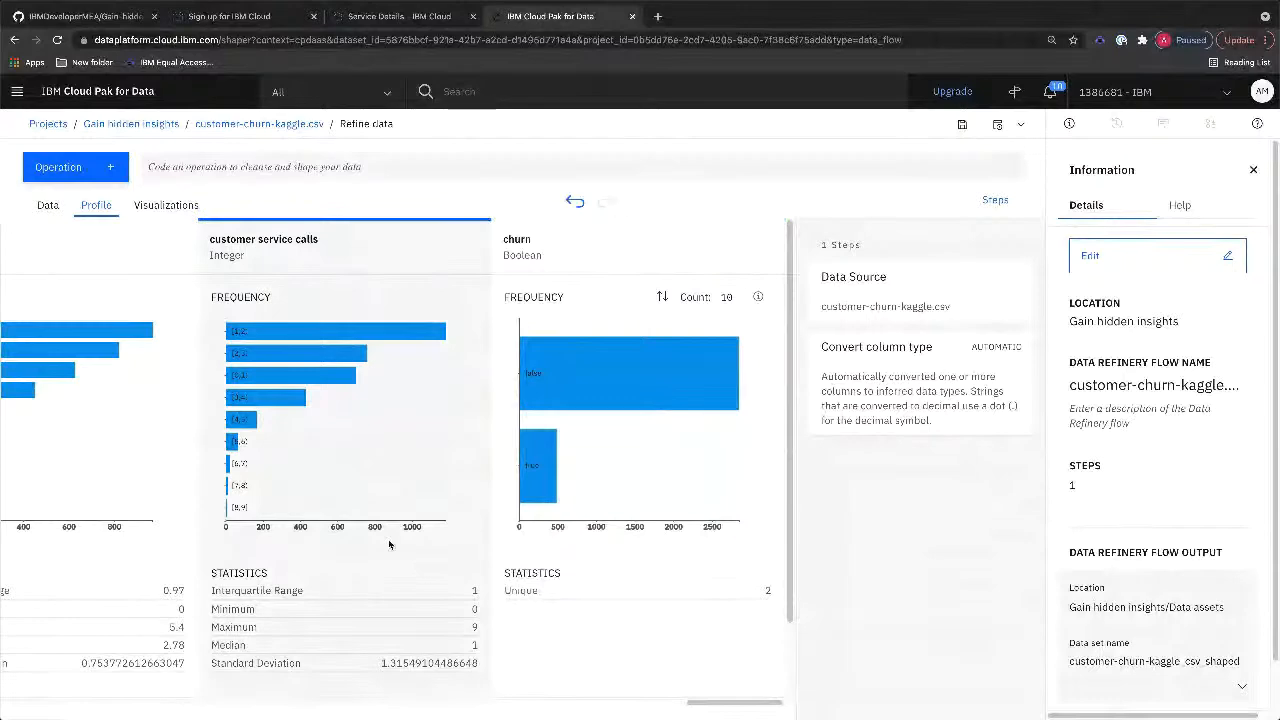
scroll(378, 460, up, 1)
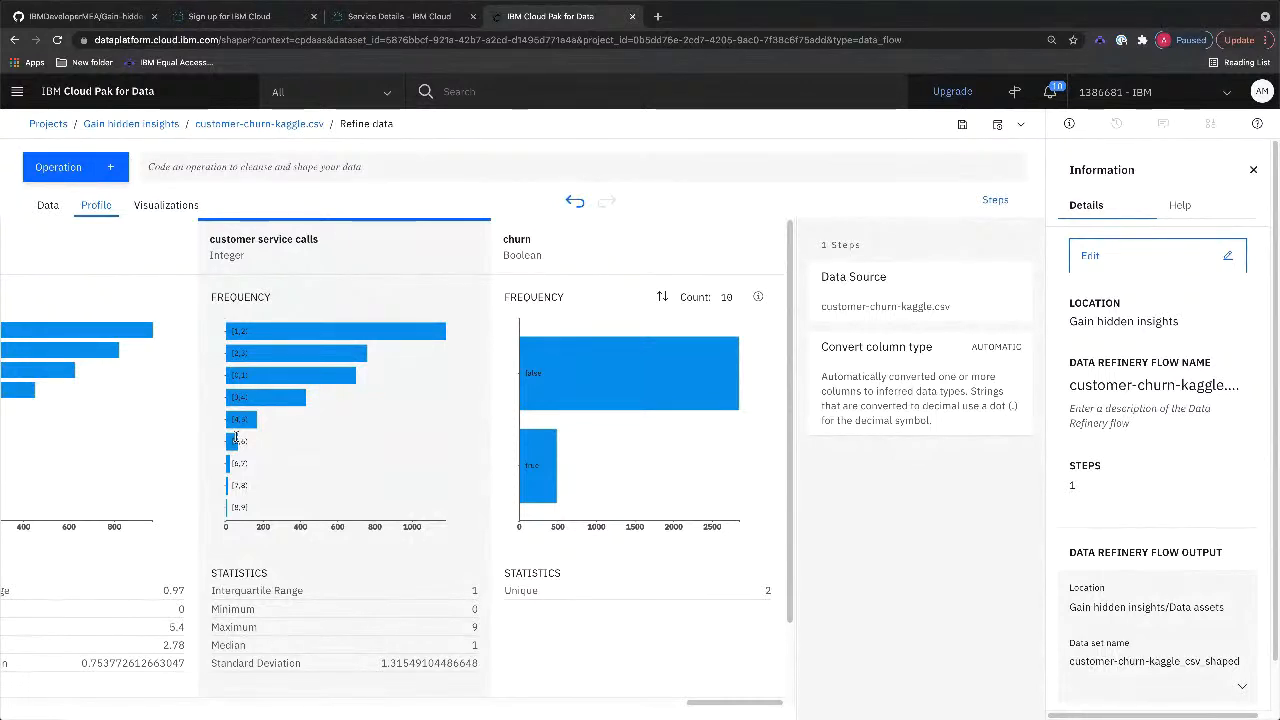
Step: Return to the data table and look over the columns from state through number vmail messages
click(47, 206)
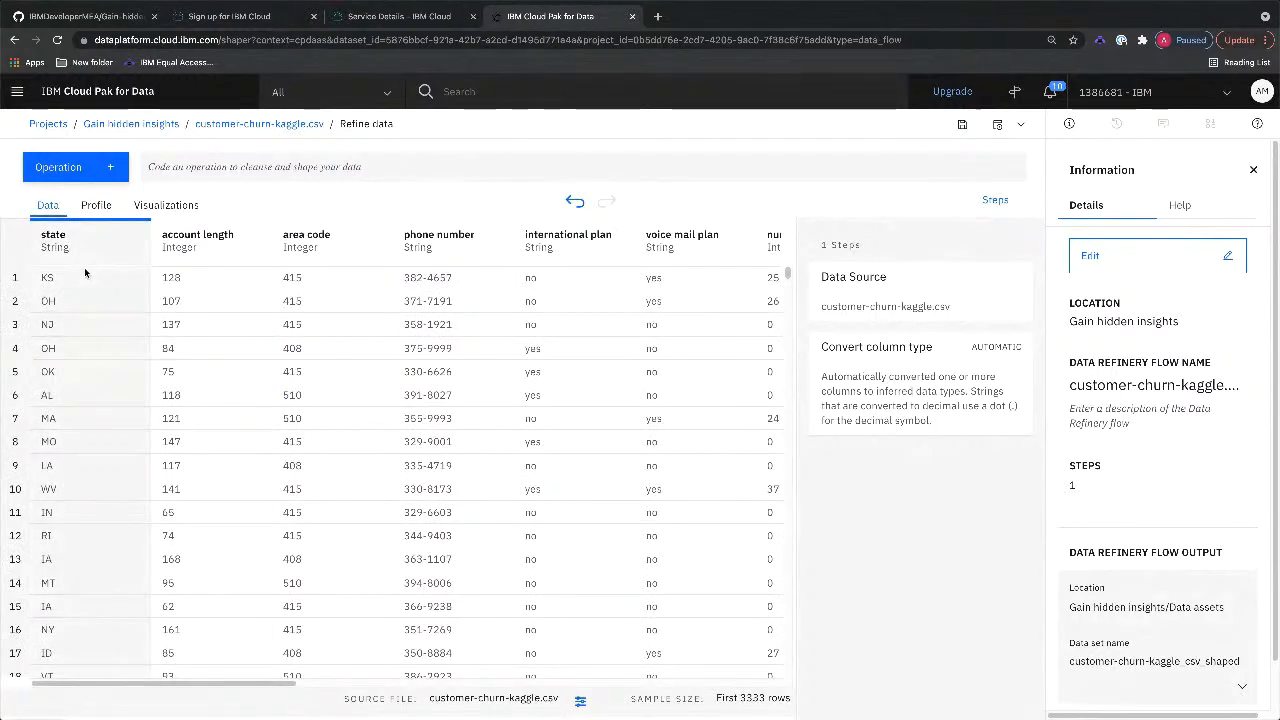
mouse_move(127, 262)
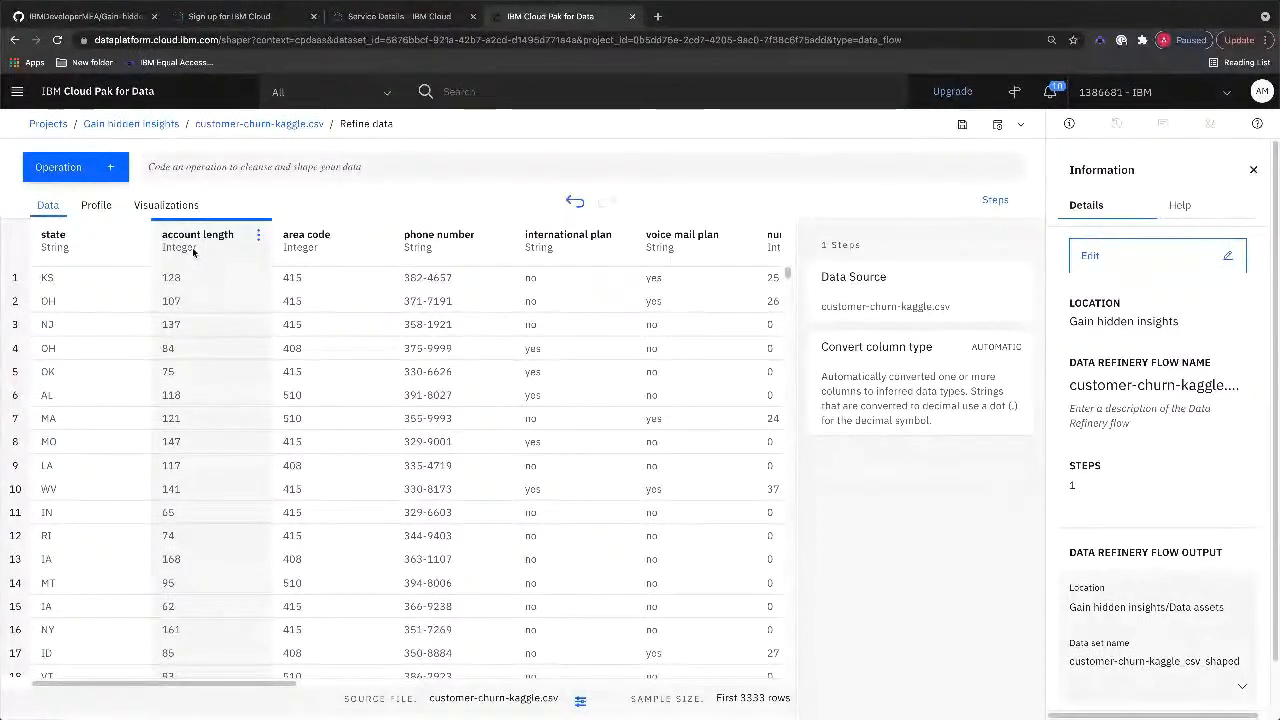
scroll(732, 255, right, 1)
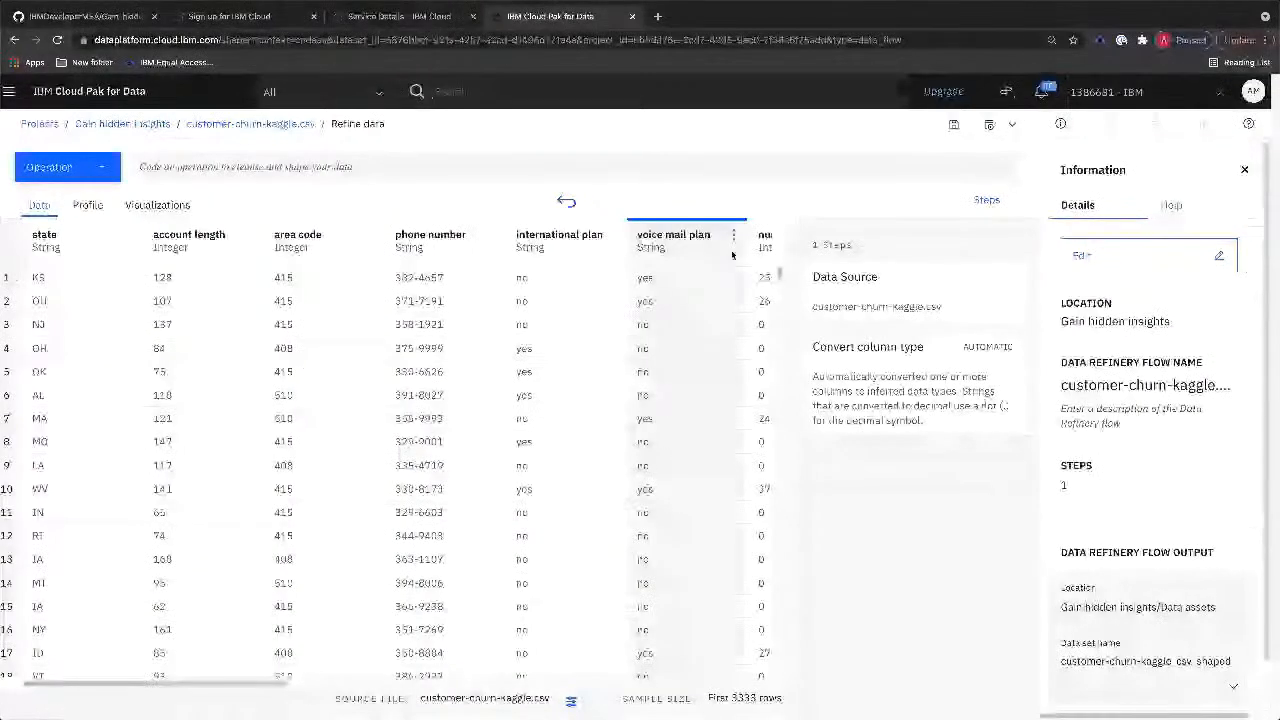
click(463, 475)
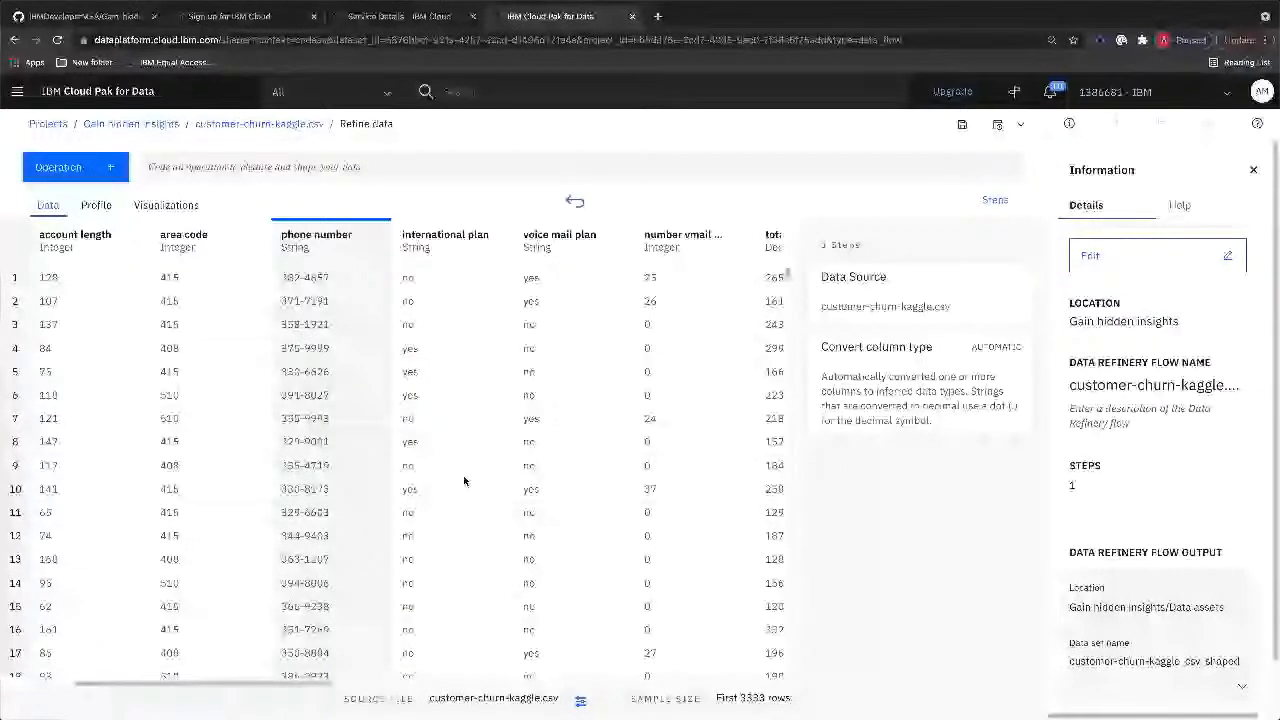
scroll(464, 481, left, 2)
click(91, 305)
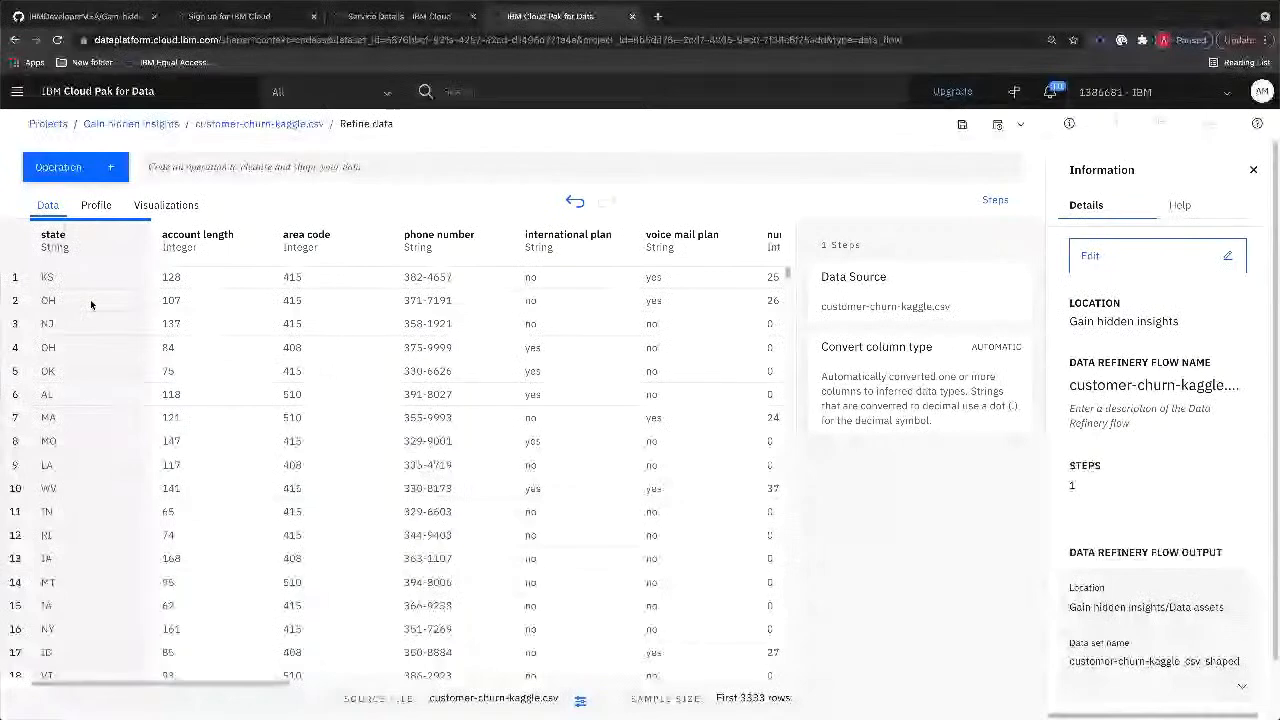
click(86, 168)
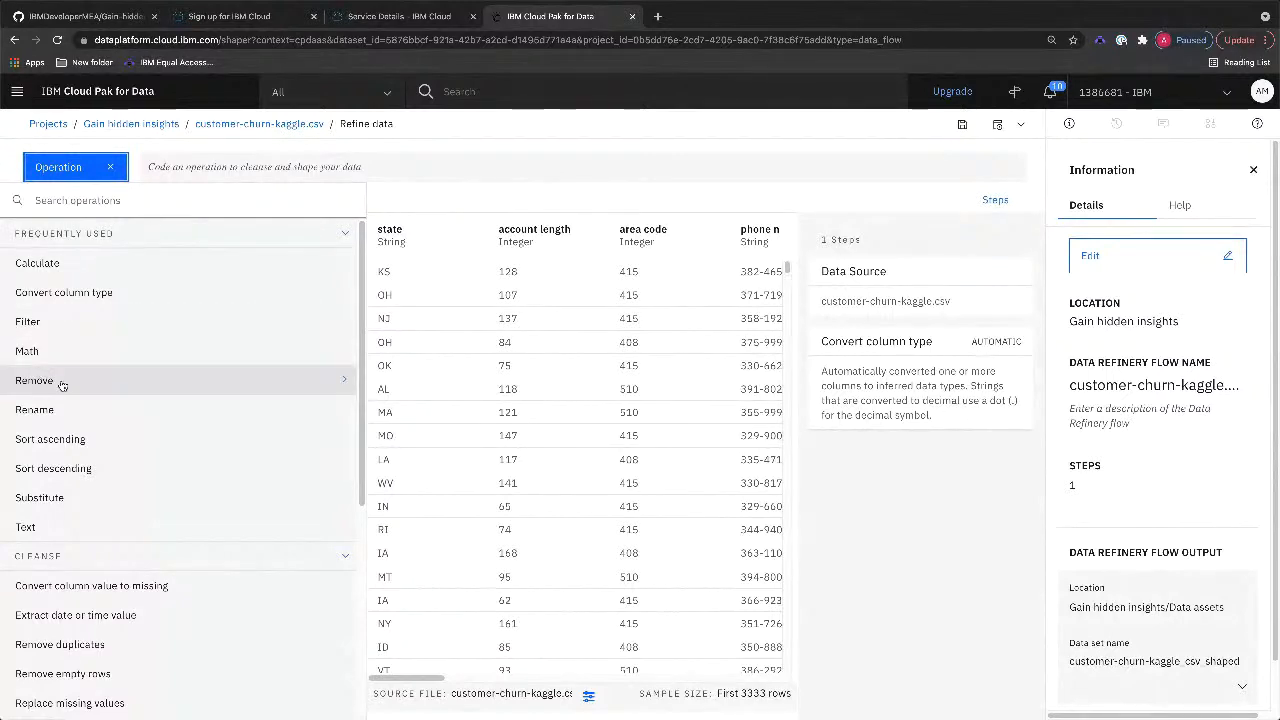
click(343, 381)
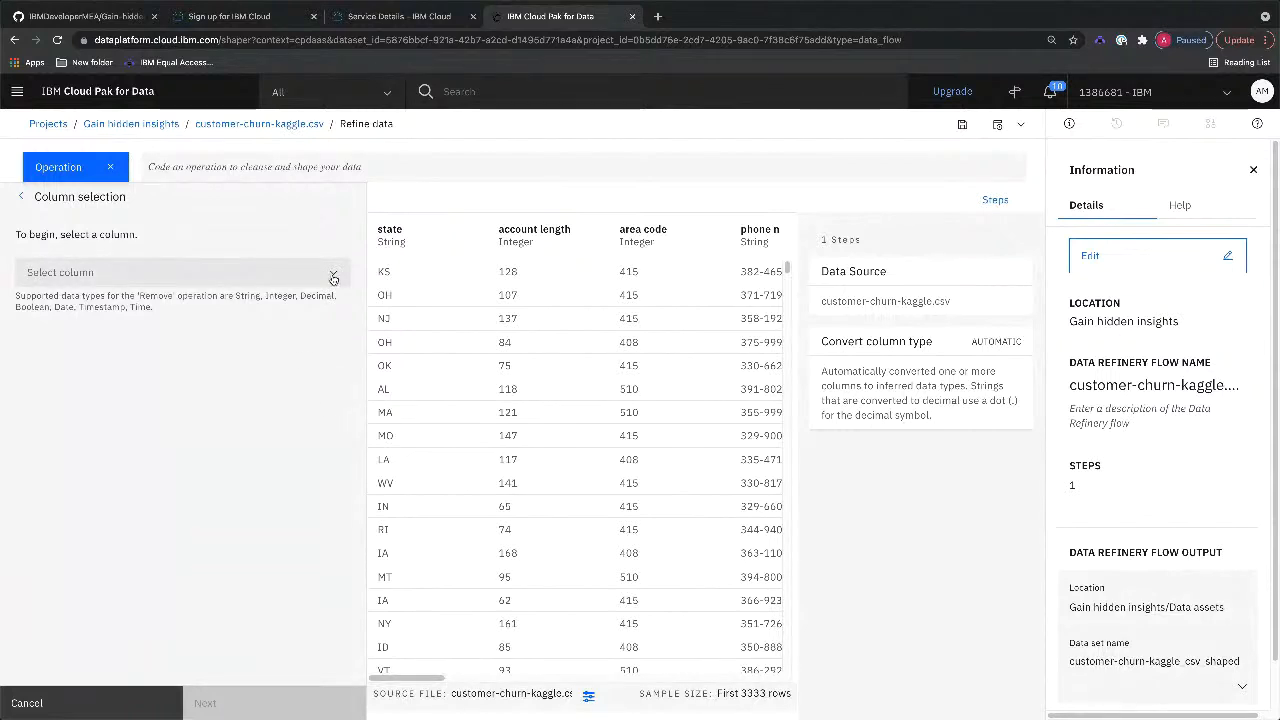
scroll(627, 398, right, 3)
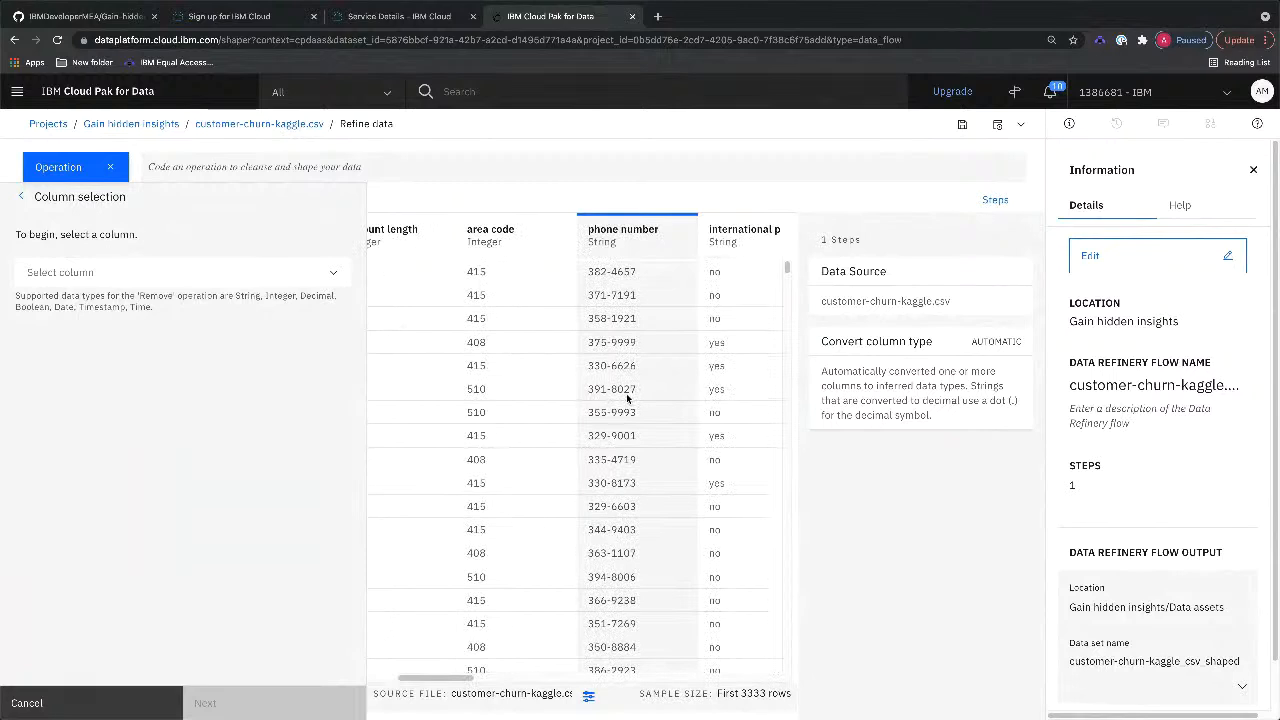
scroll(627, 398, right, 2)
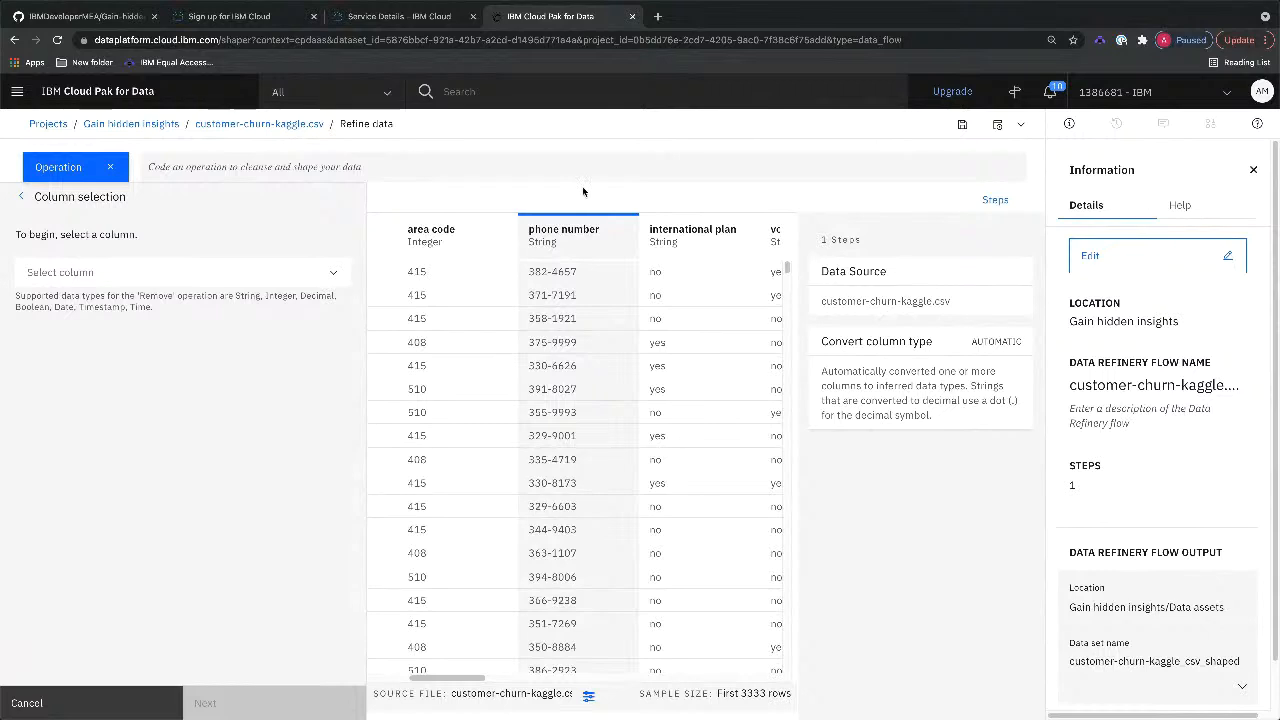
click(109, 168)
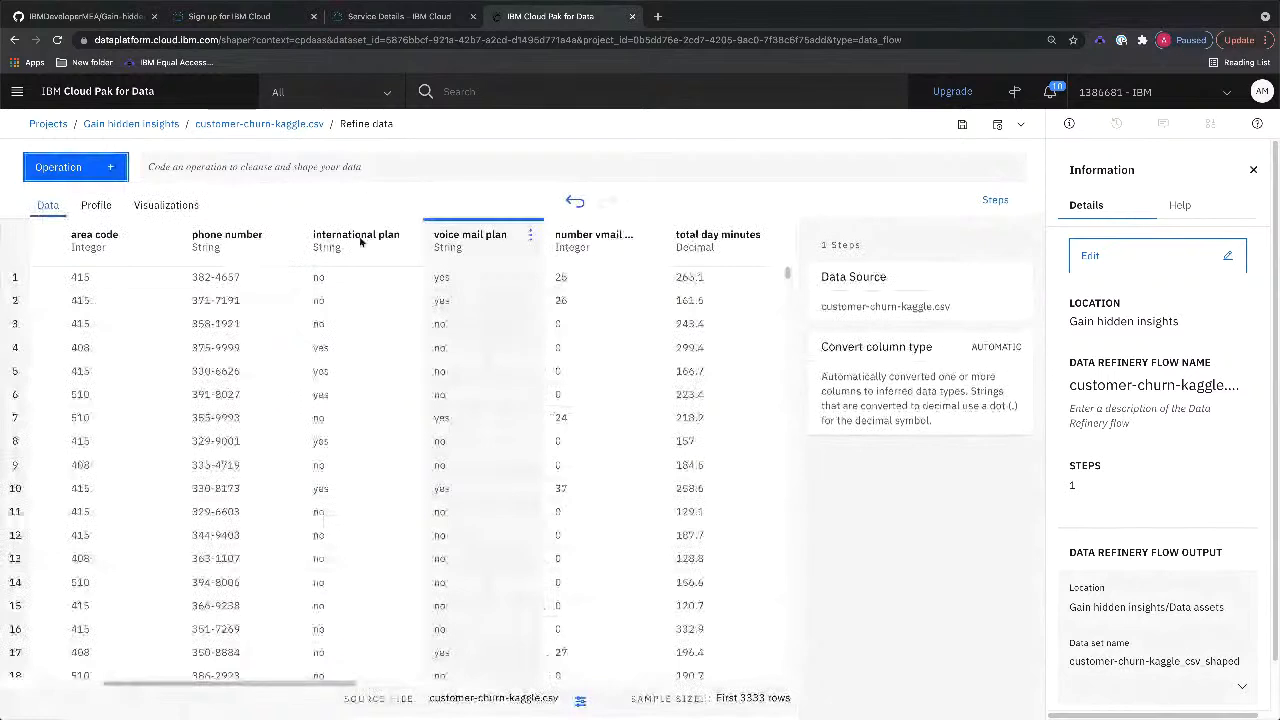
Step: Remove the phone number column from the data set
click(248, 243)
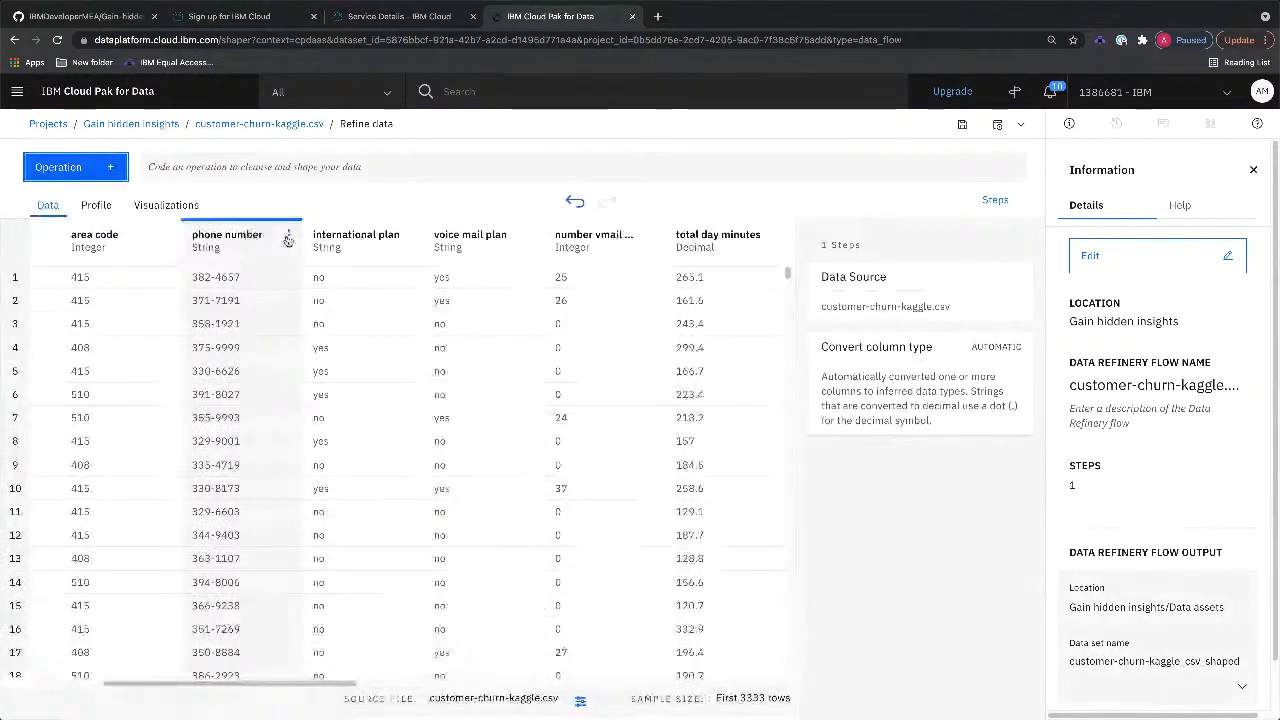
click(288, 236)
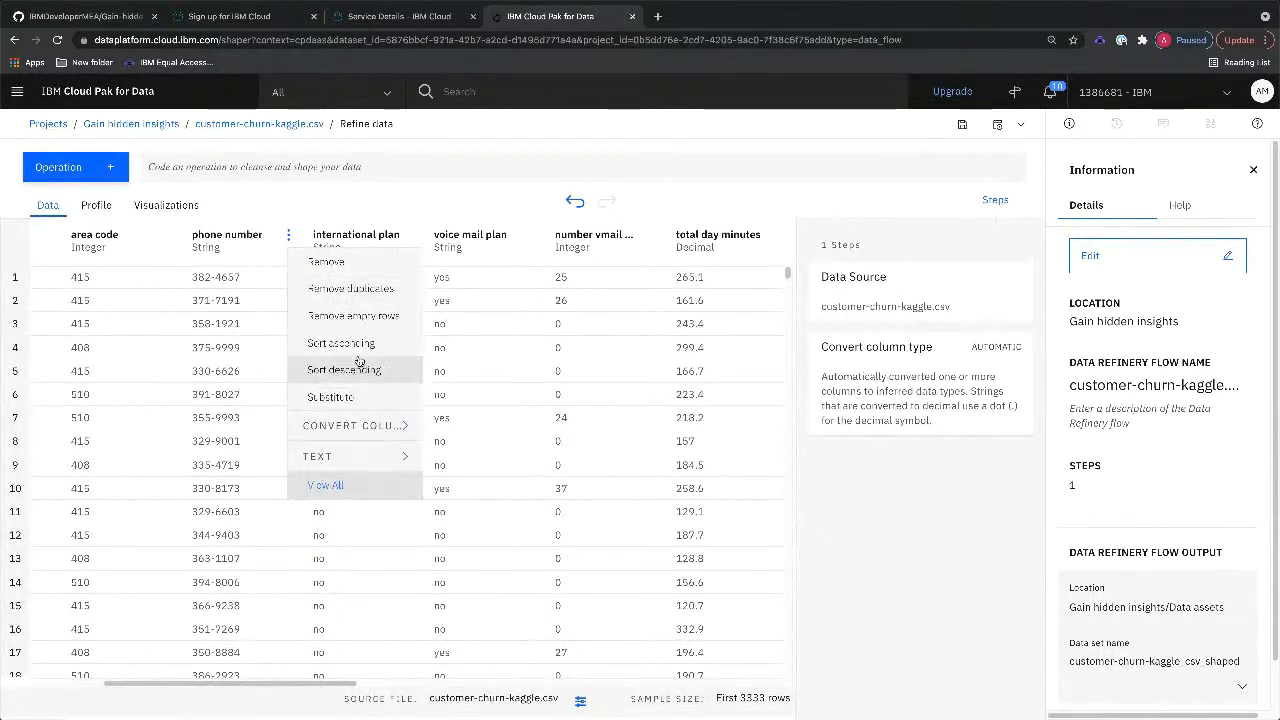
click(339, 264)
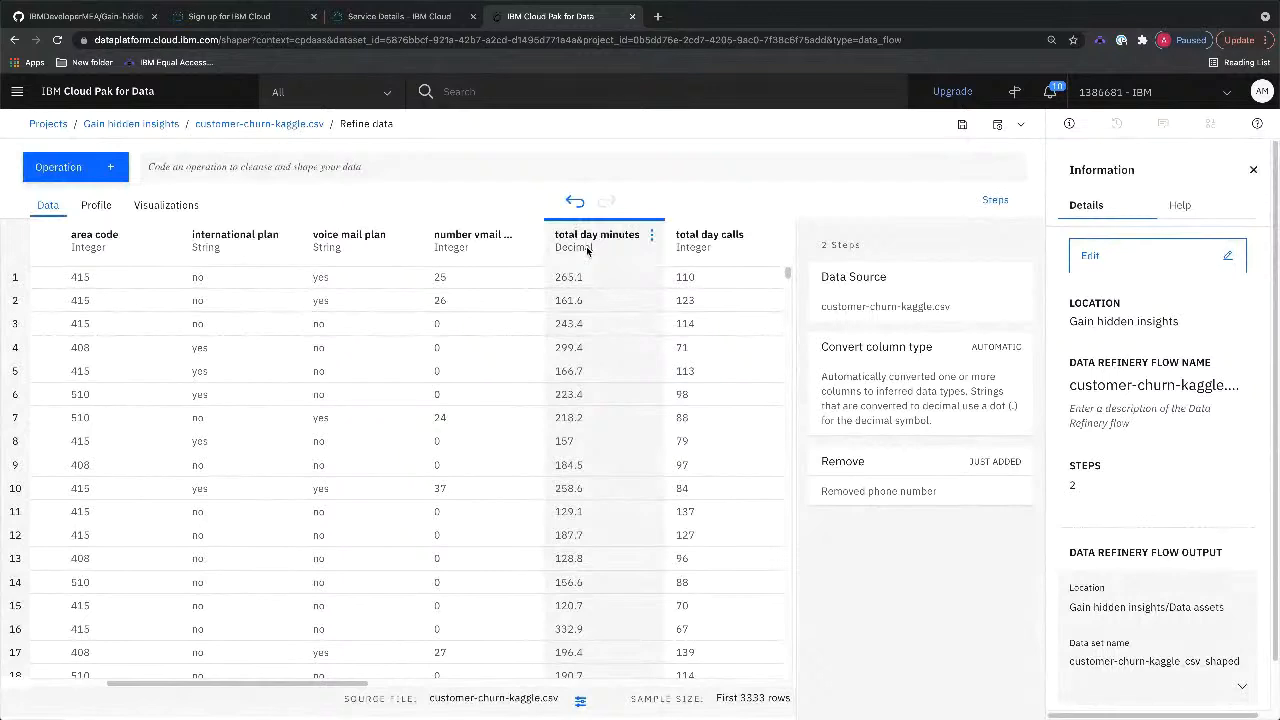
shift+click(480, 243)
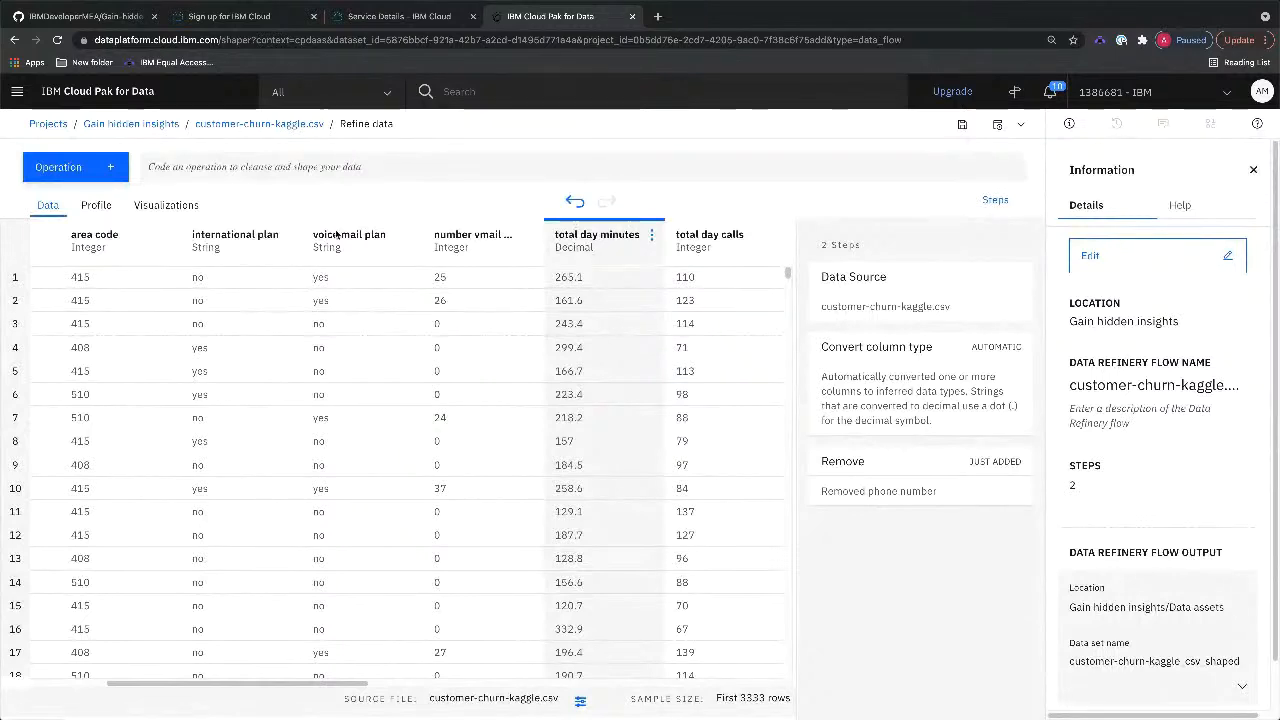
click(84, 171)
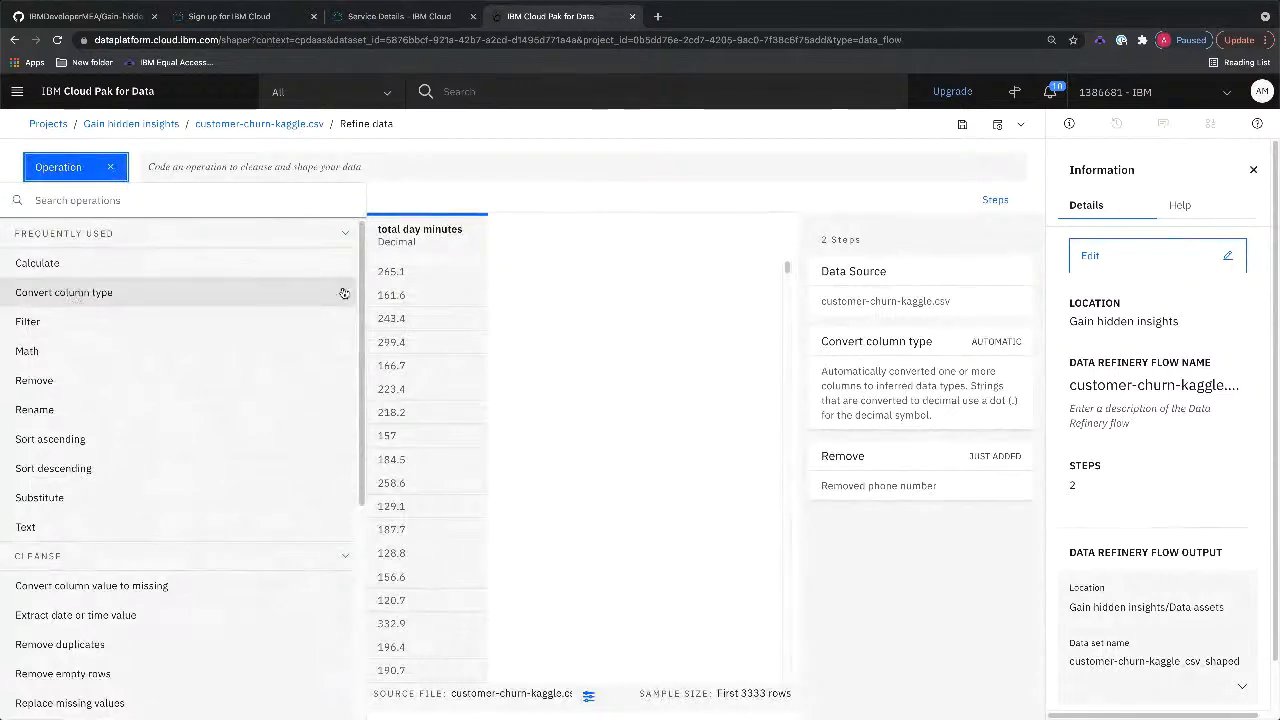
click(343, 293)
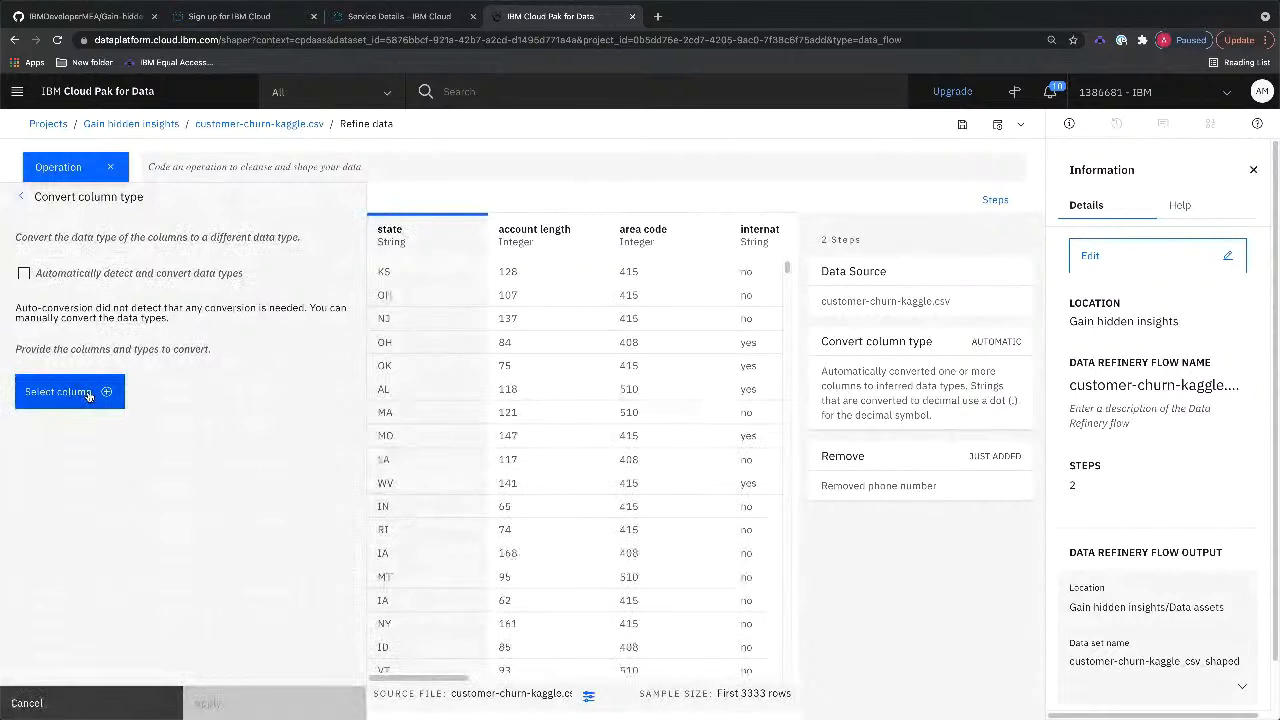
click(88, 392)
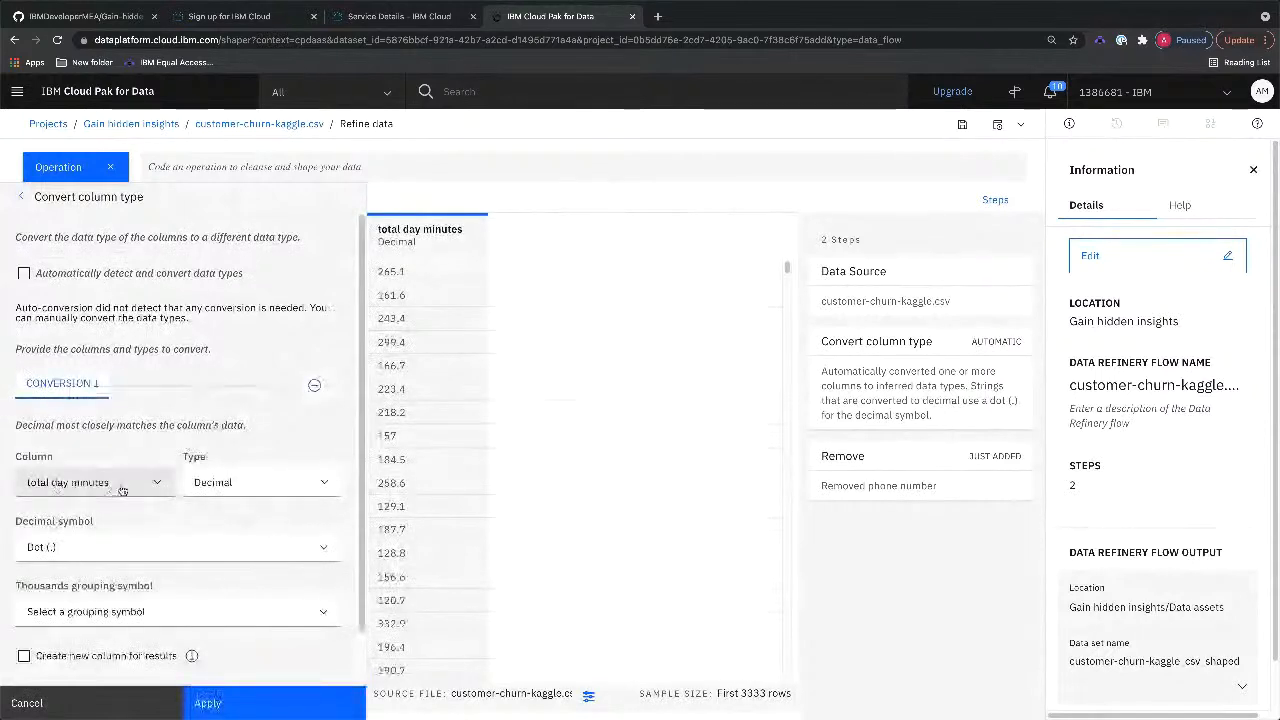
click(302, 489)
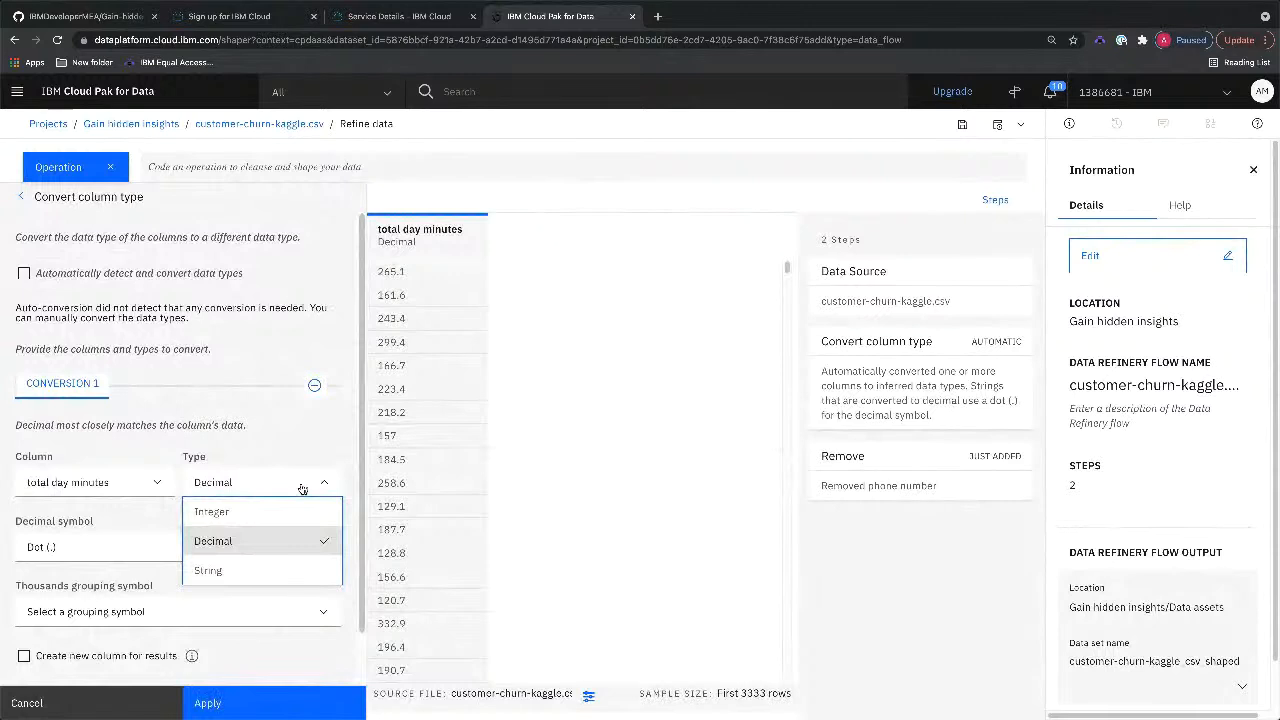
click(77, 703)
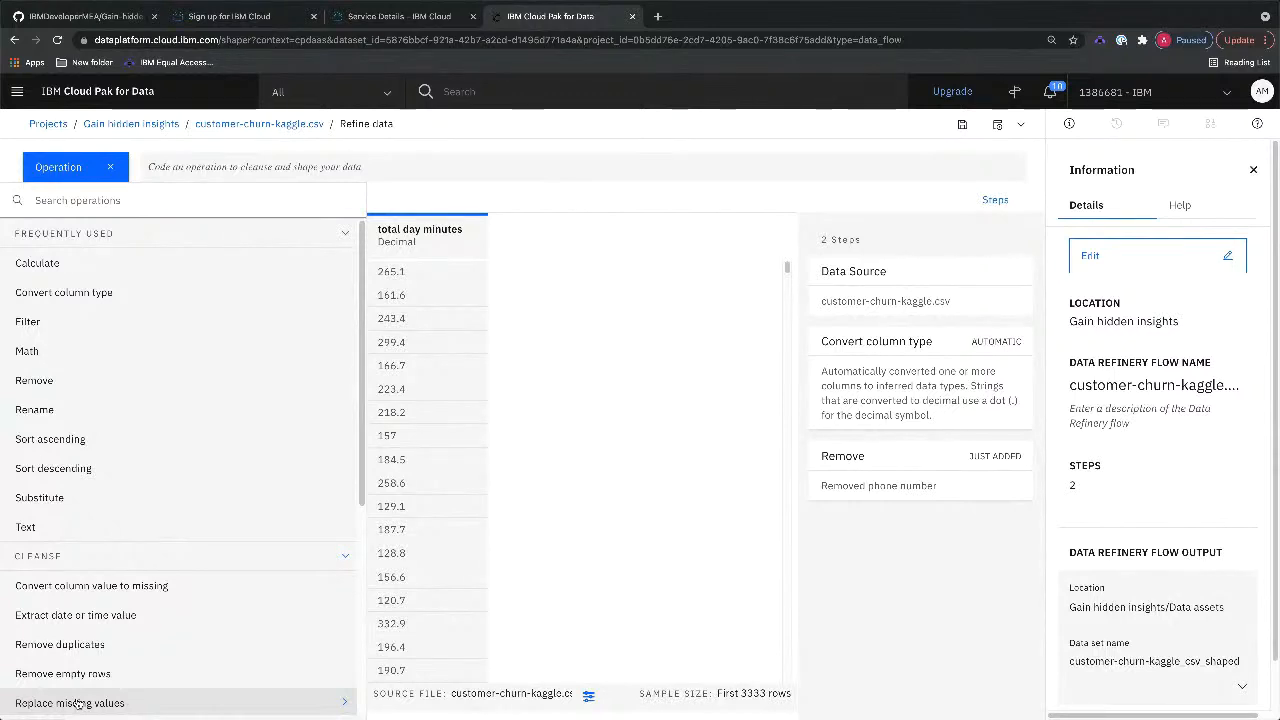
click(110, 169)
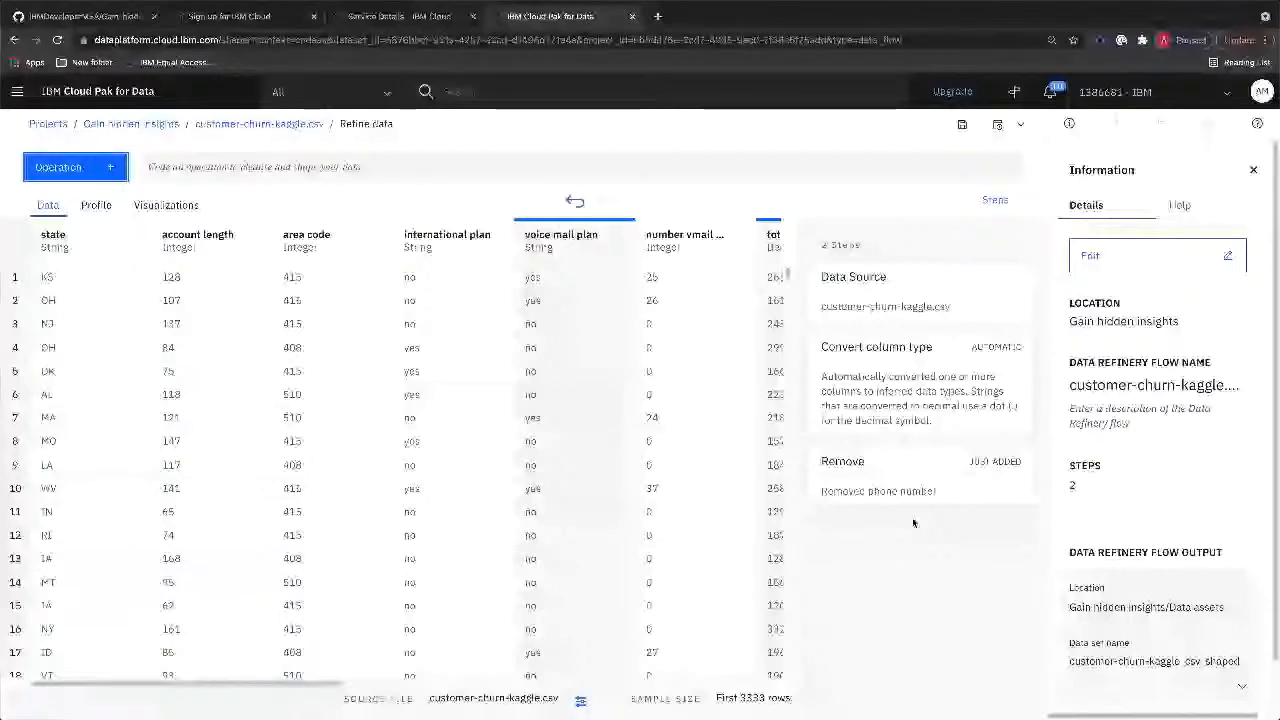
Step: Save the Data Refinery flow and start a job for it named Customer churn
click(965, 126)
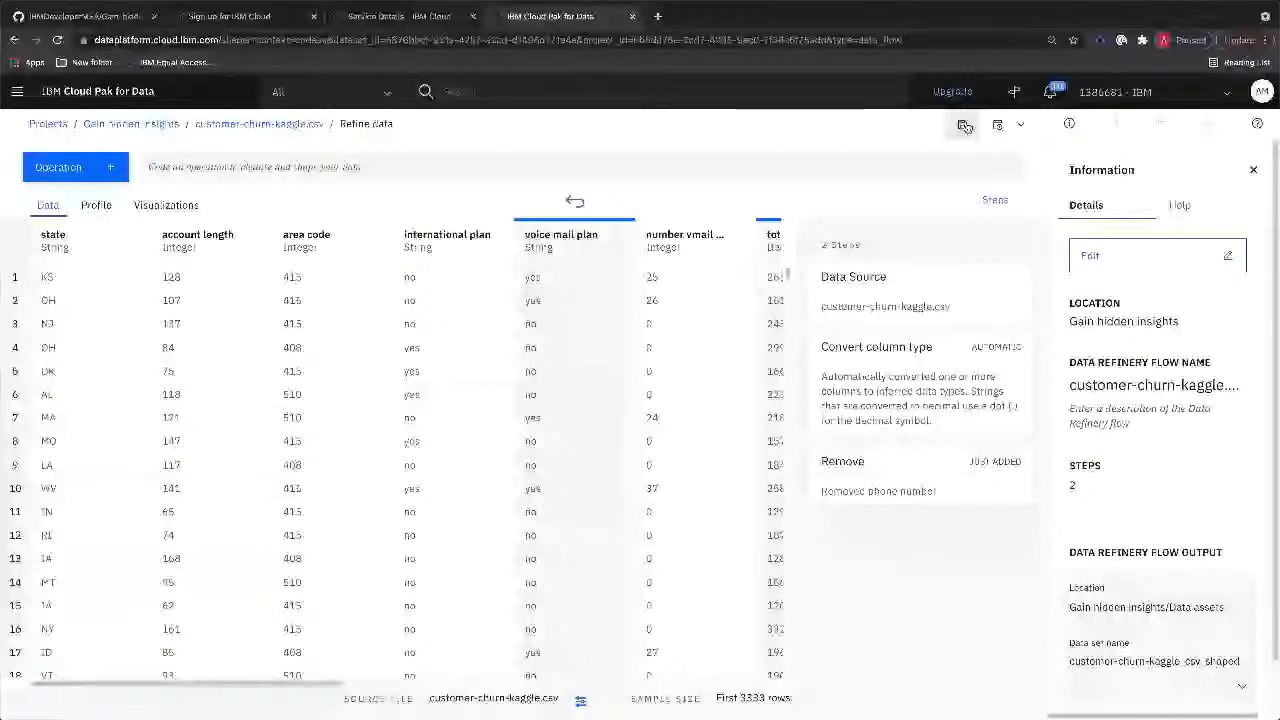
click(1022, 125)
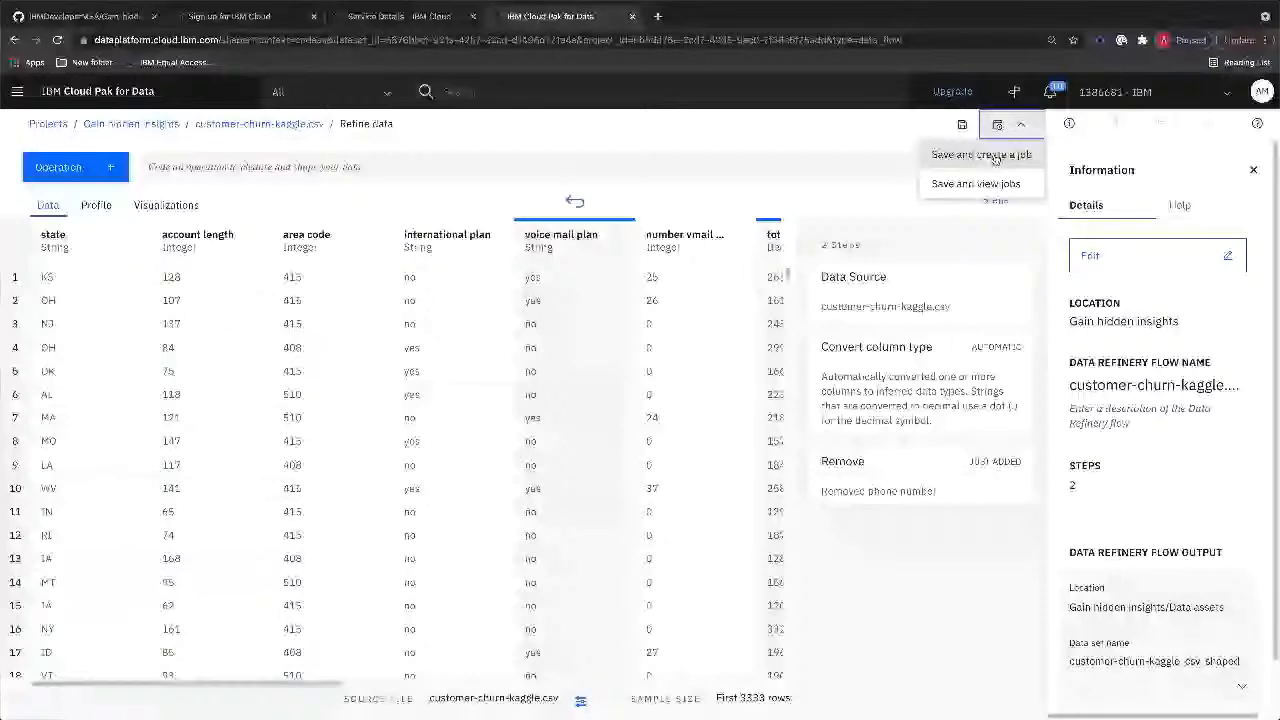
click(995, 156)
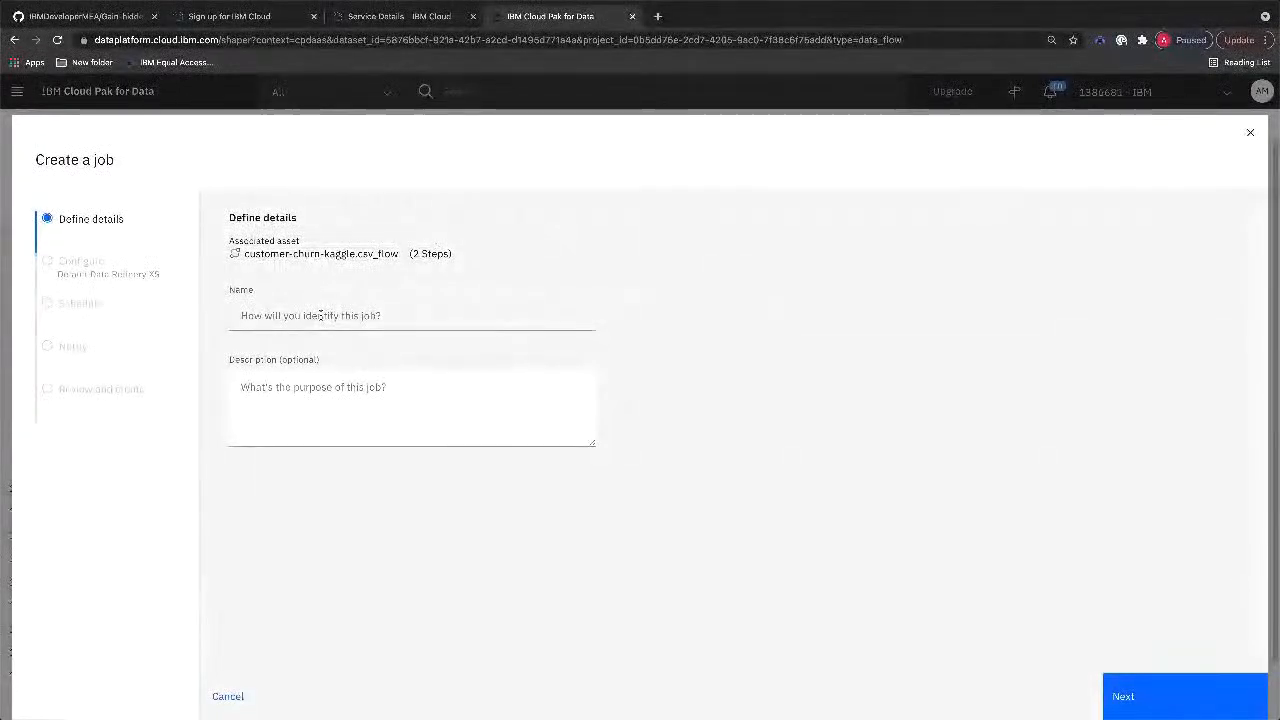
click(320, 315)
text(Cu)
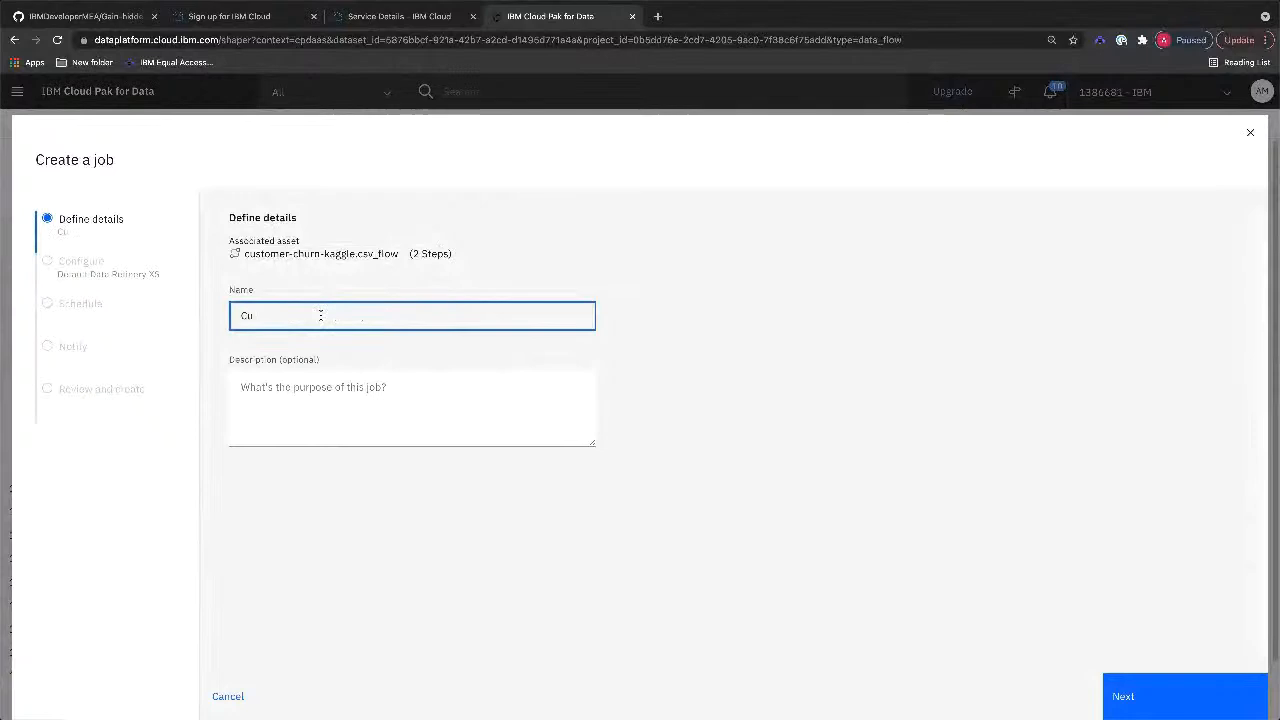
text(stomer churn)
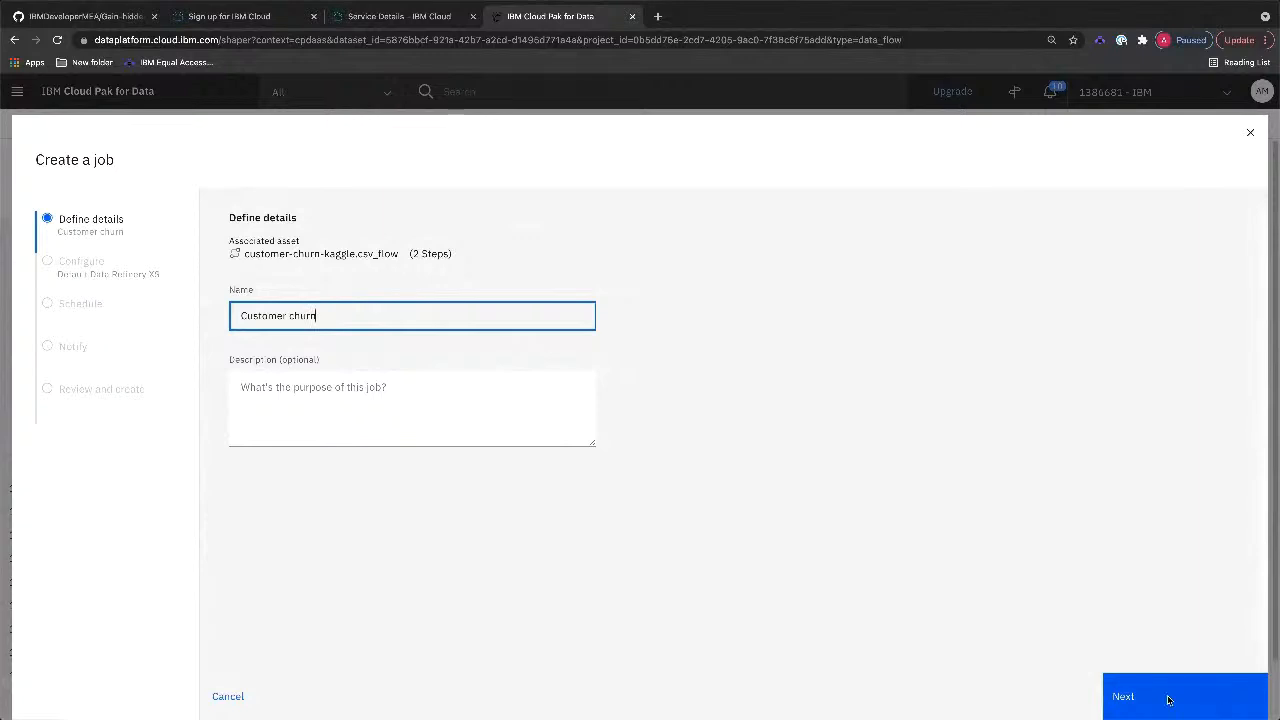
click(1124, 697)
click(1124, 697)
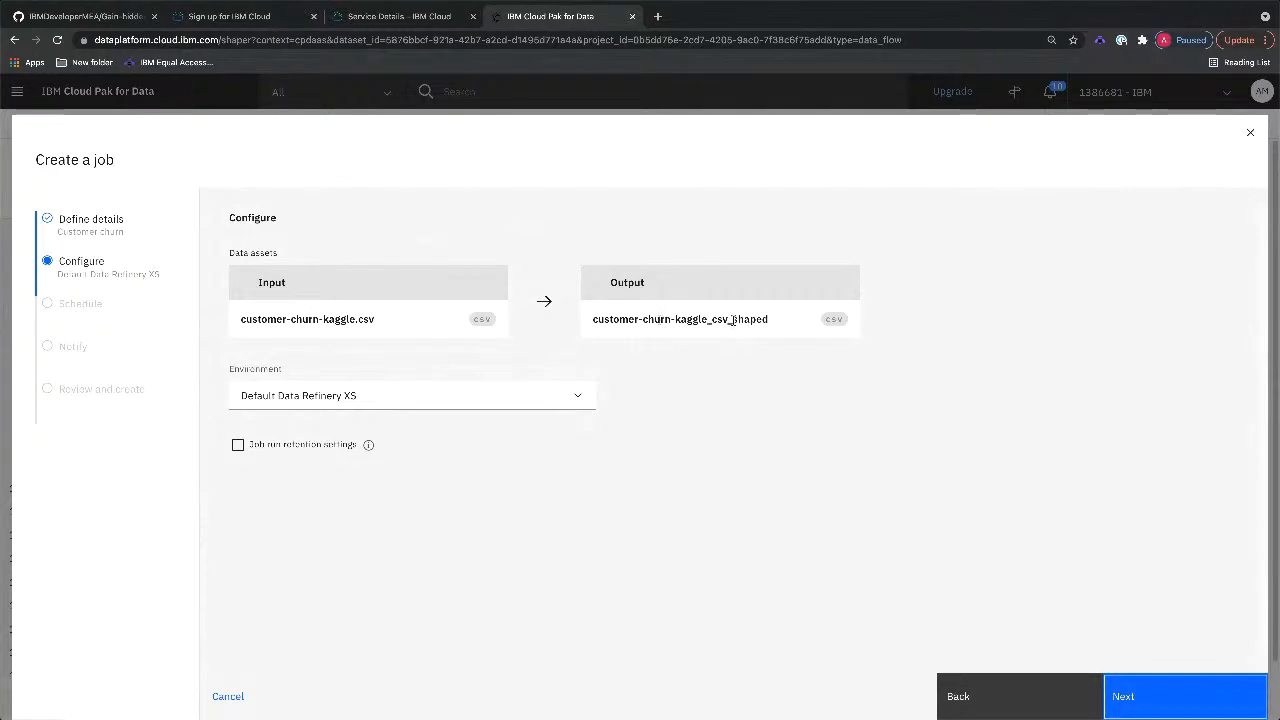
Step: Create and run the job in the Default Data Refinery XS environment with schedule and notifications off
drag(733, 319, 765, 321)
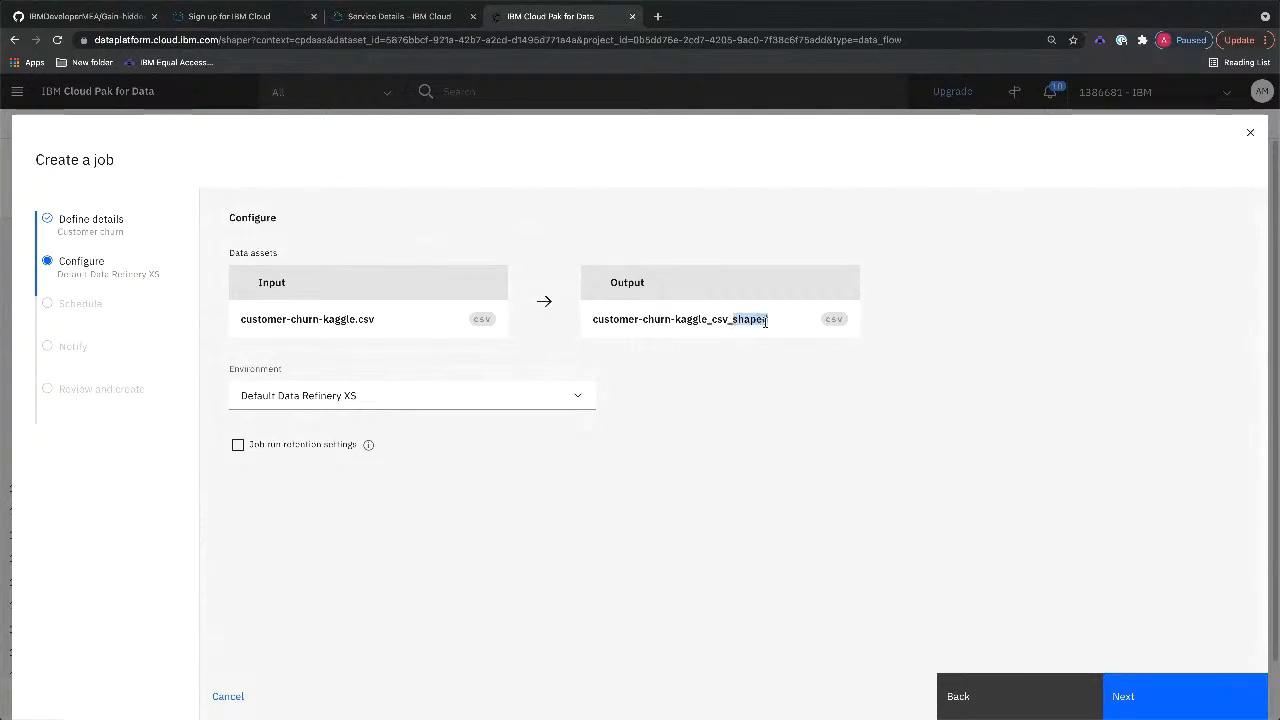
click(756, 370)
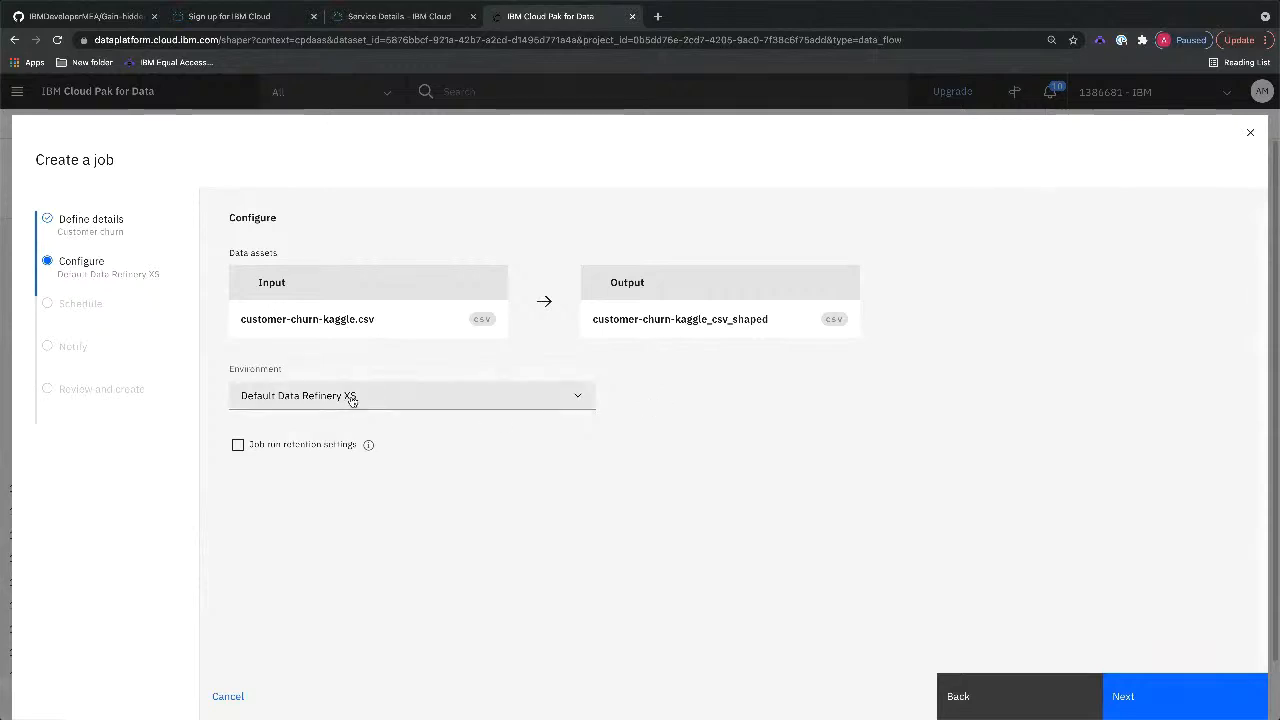
click(1141, 700)
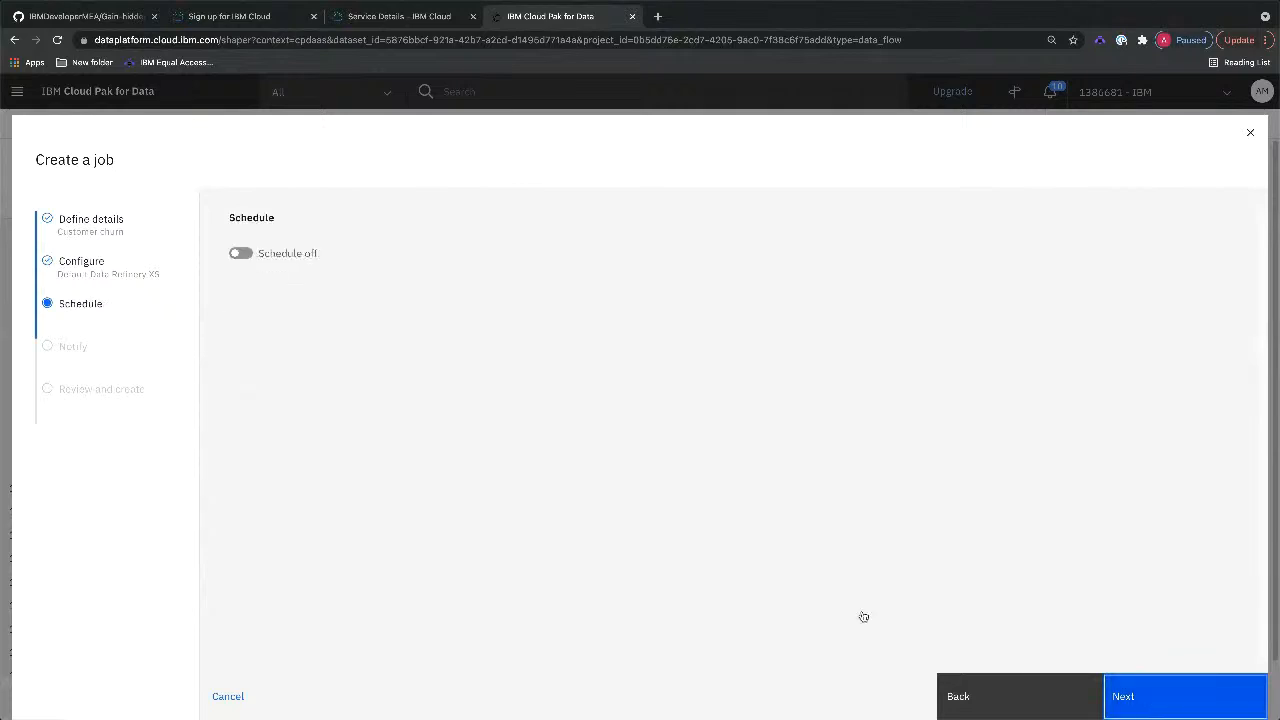
click(1136, 703)
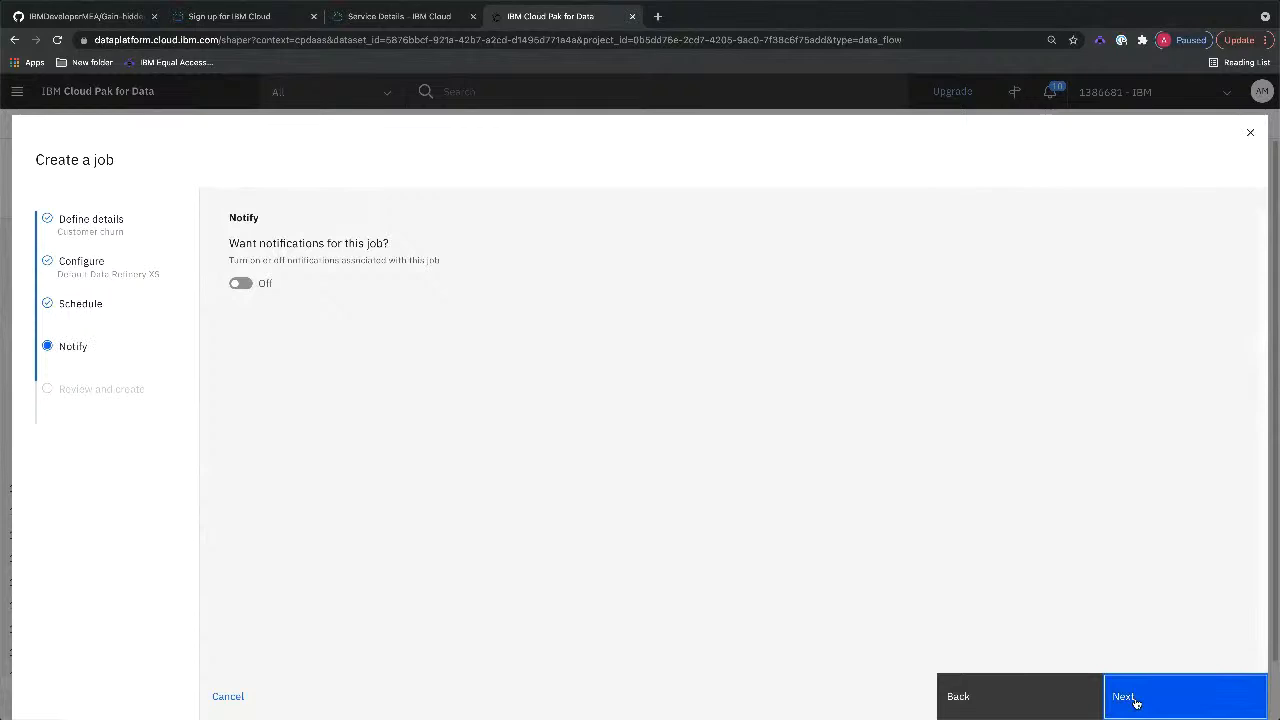
click(1136, 703)
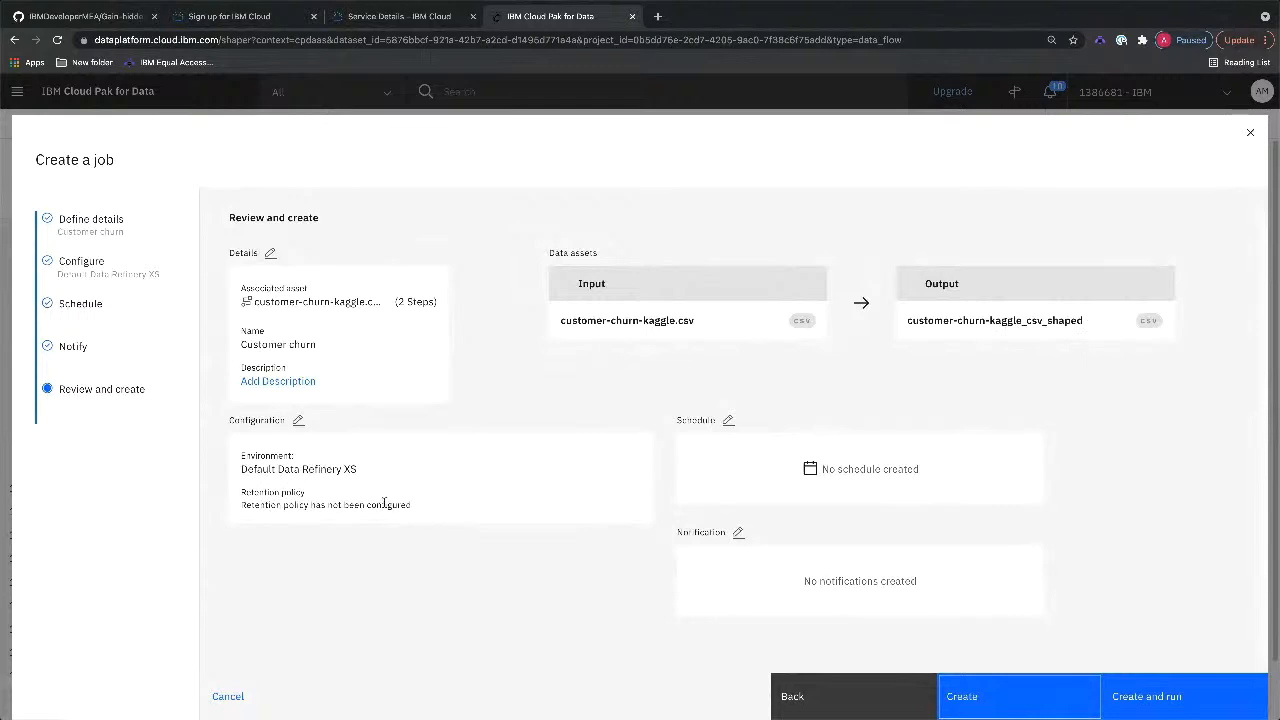
click(1161, 705)
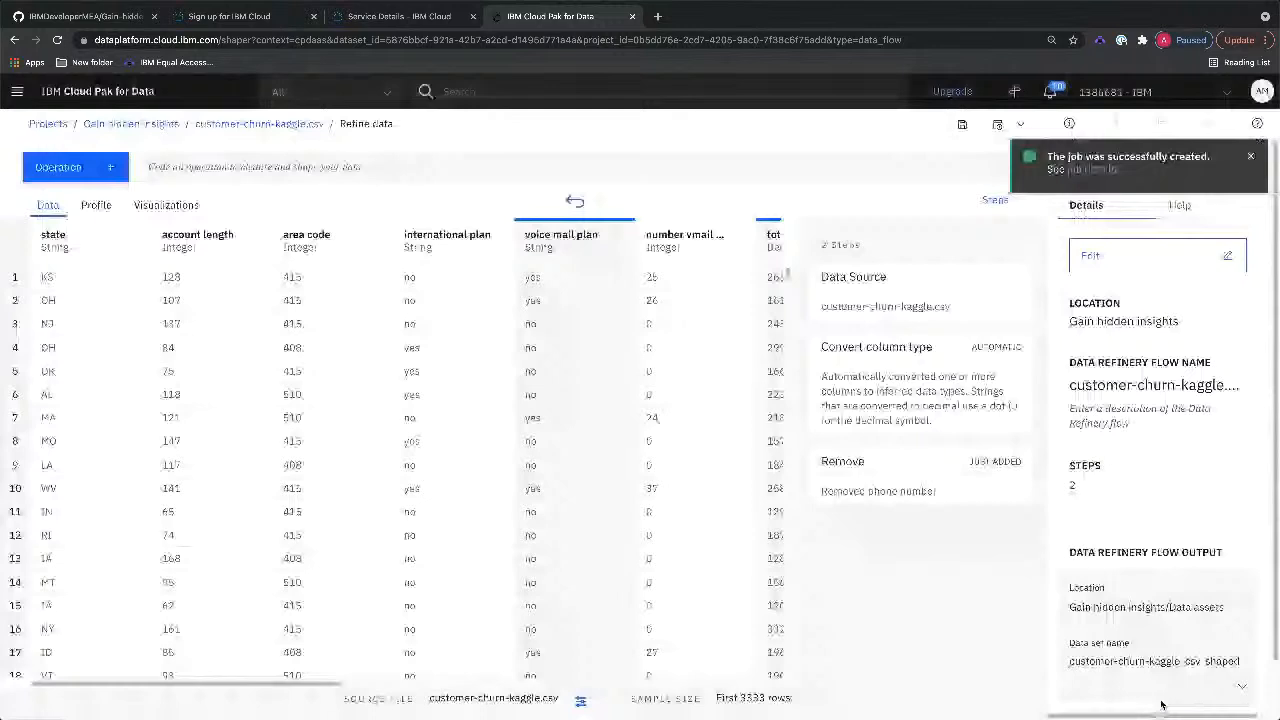
Step: Check the run status in the new job's details and return to the Gain hidden insights project
click(1098, 170)
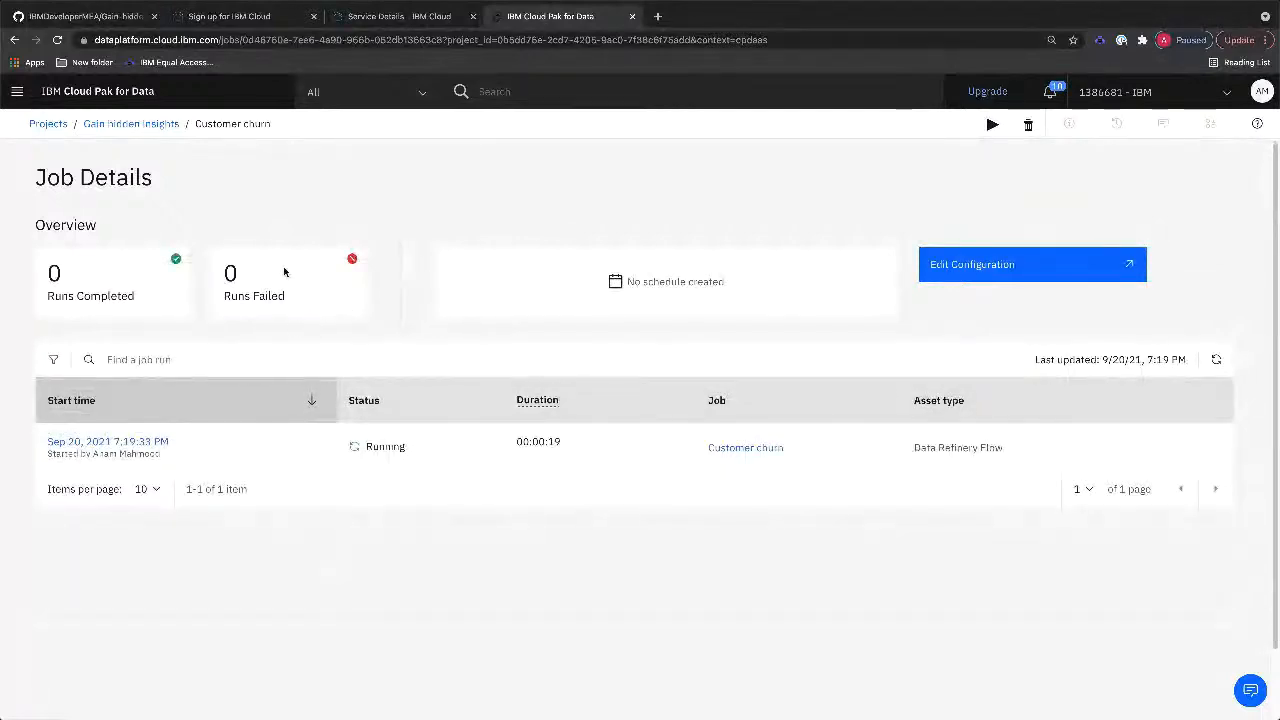
mouse_move(357, 447)
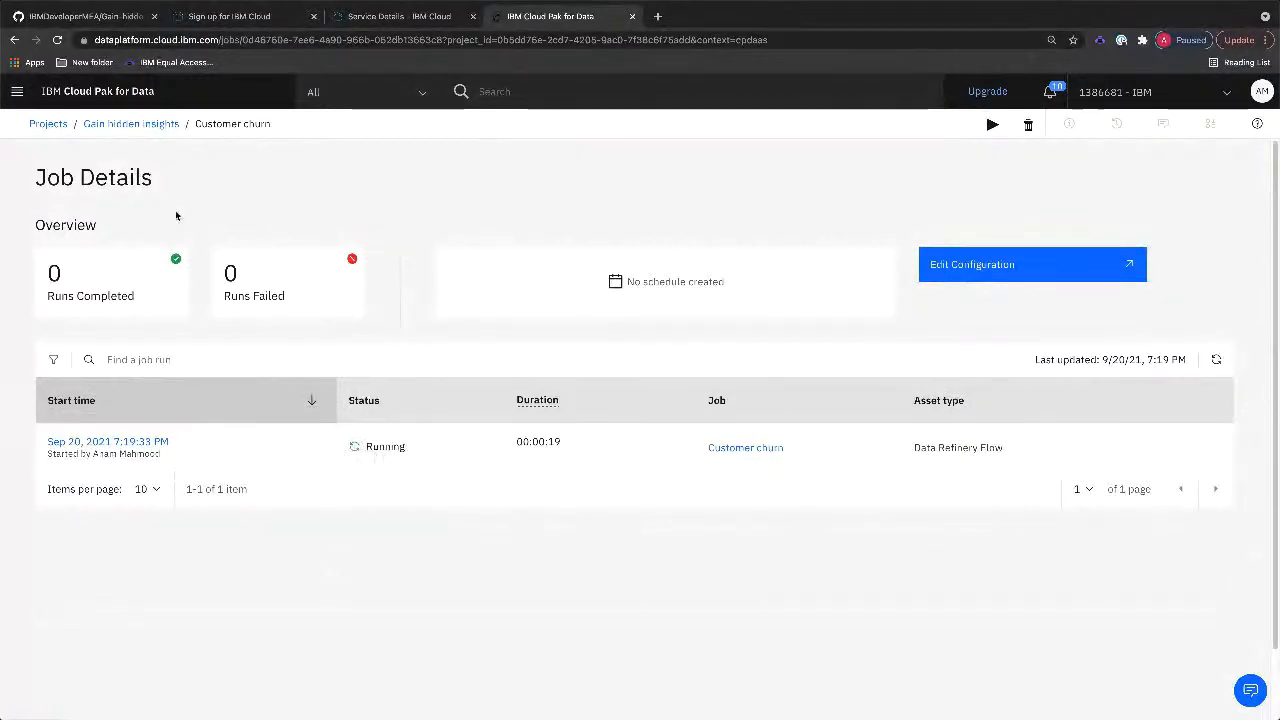
click(145, 126)
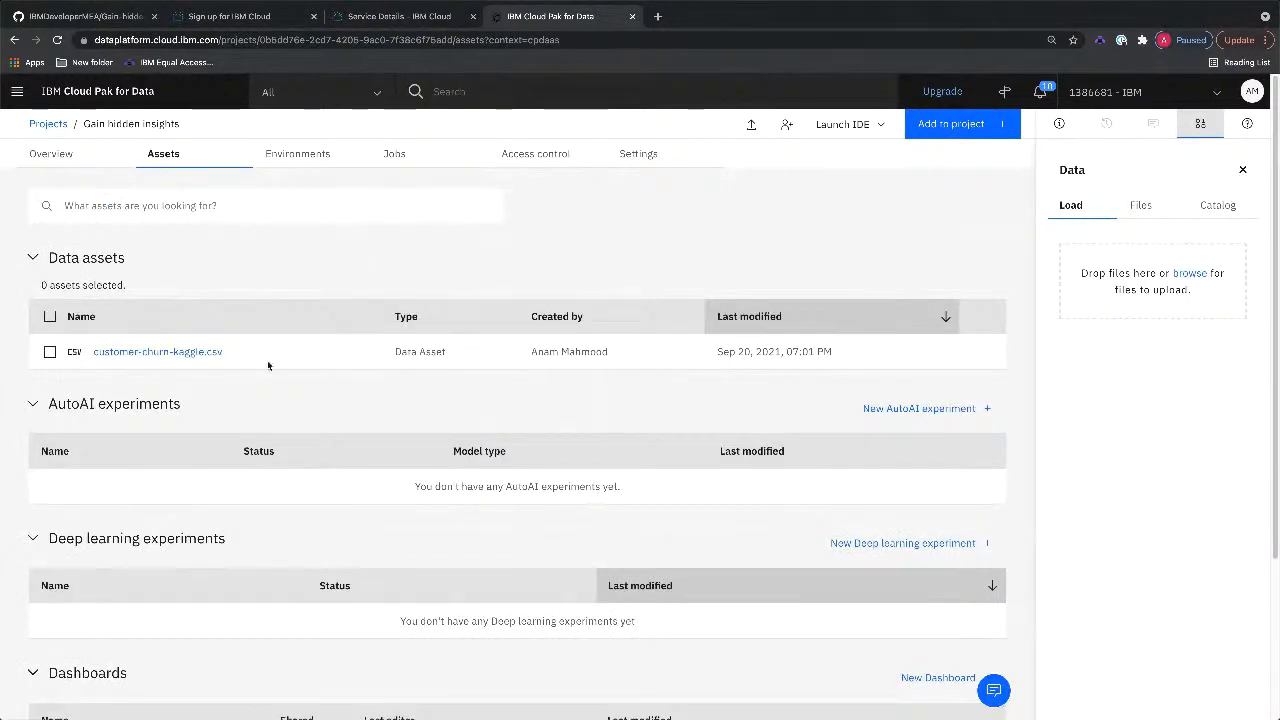
Step: Reload the project's assets, preview customer-churn-kaggle_csv_shaped, and return to the project
click(405, 40)
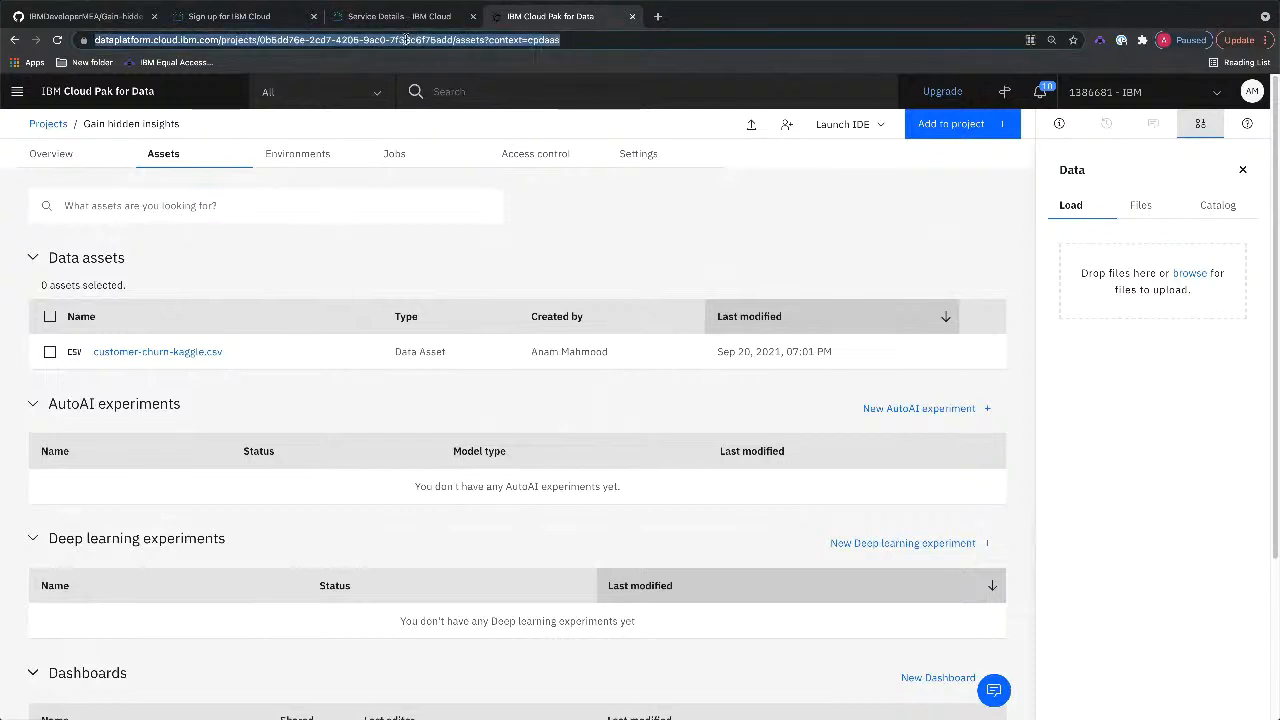
key(Return)
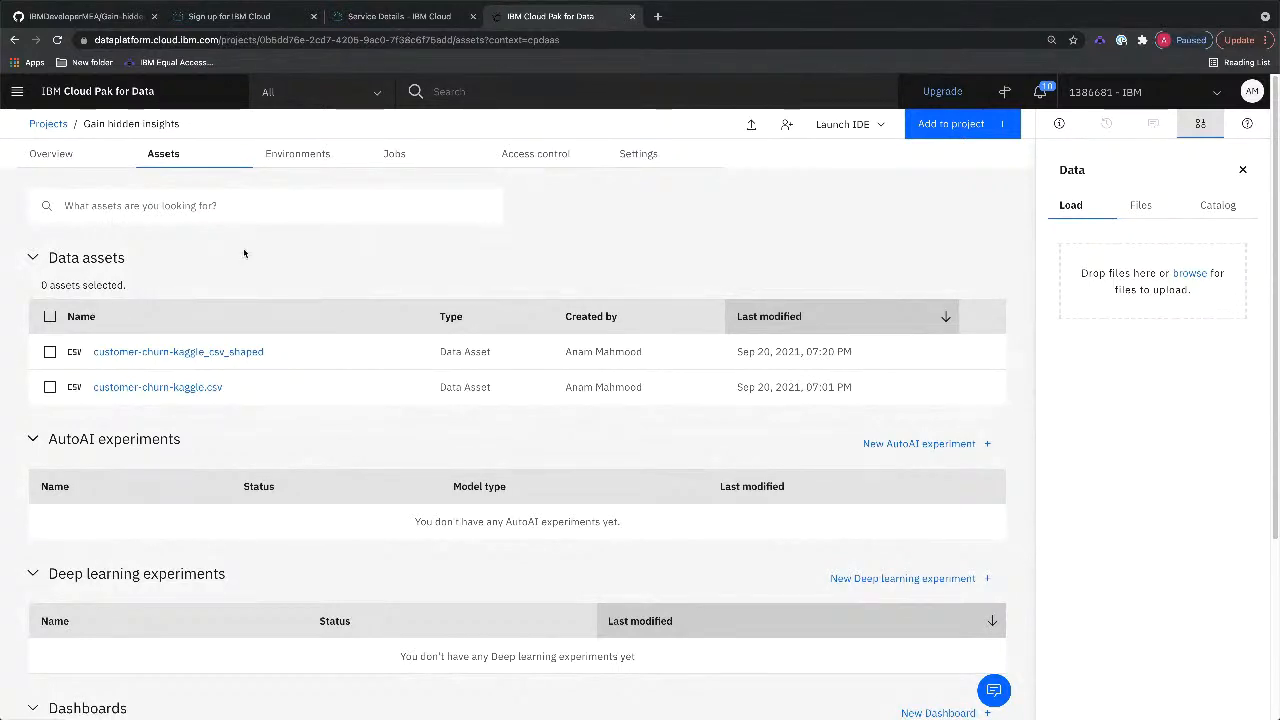
click(214, 357)
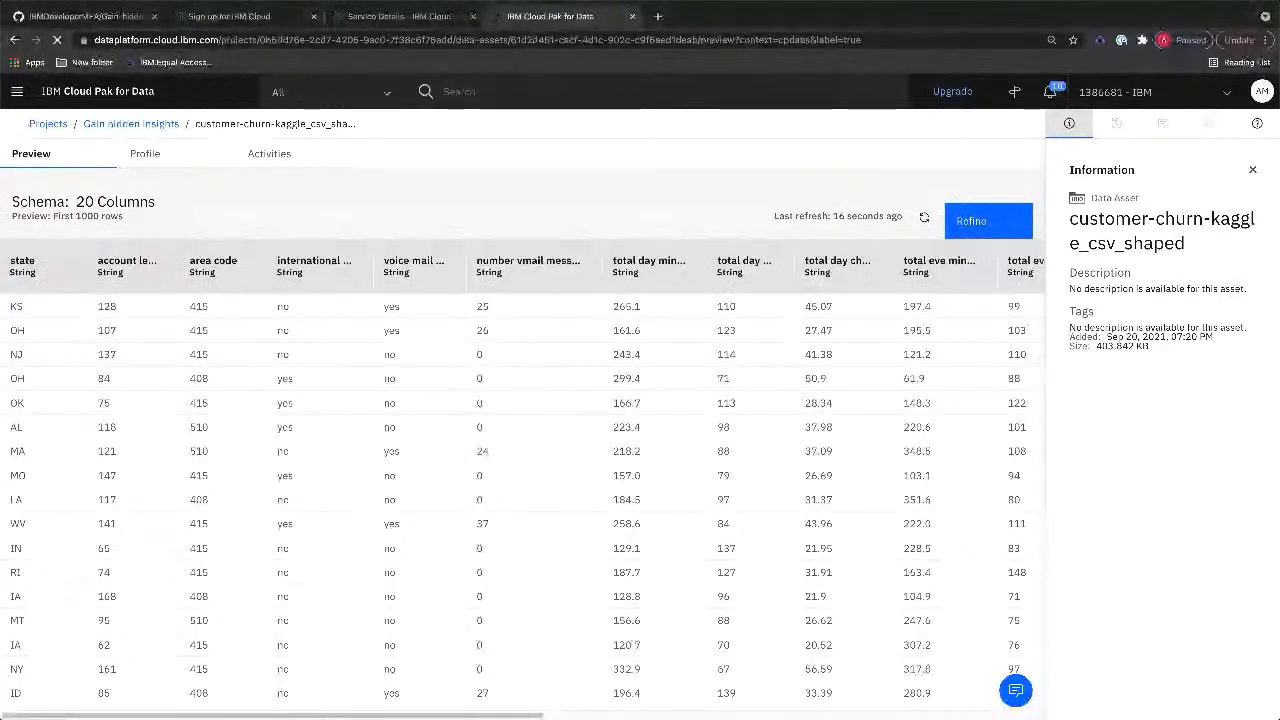
click(116, 124)
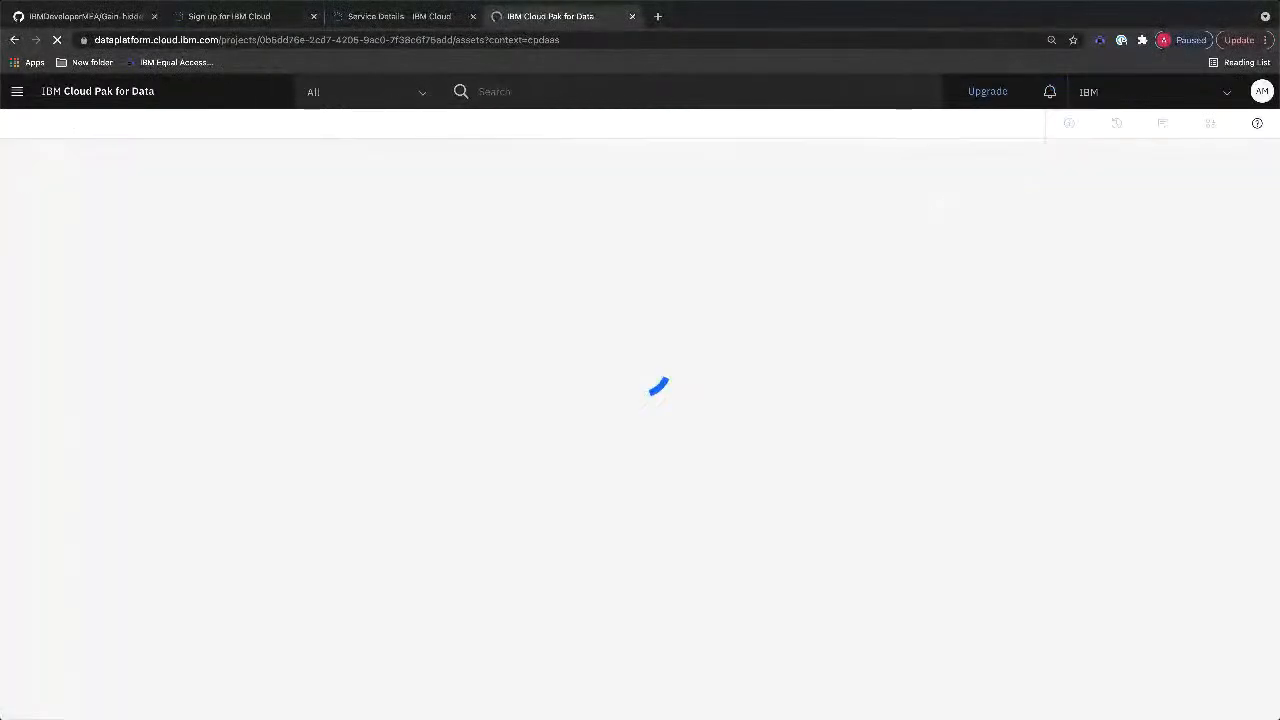